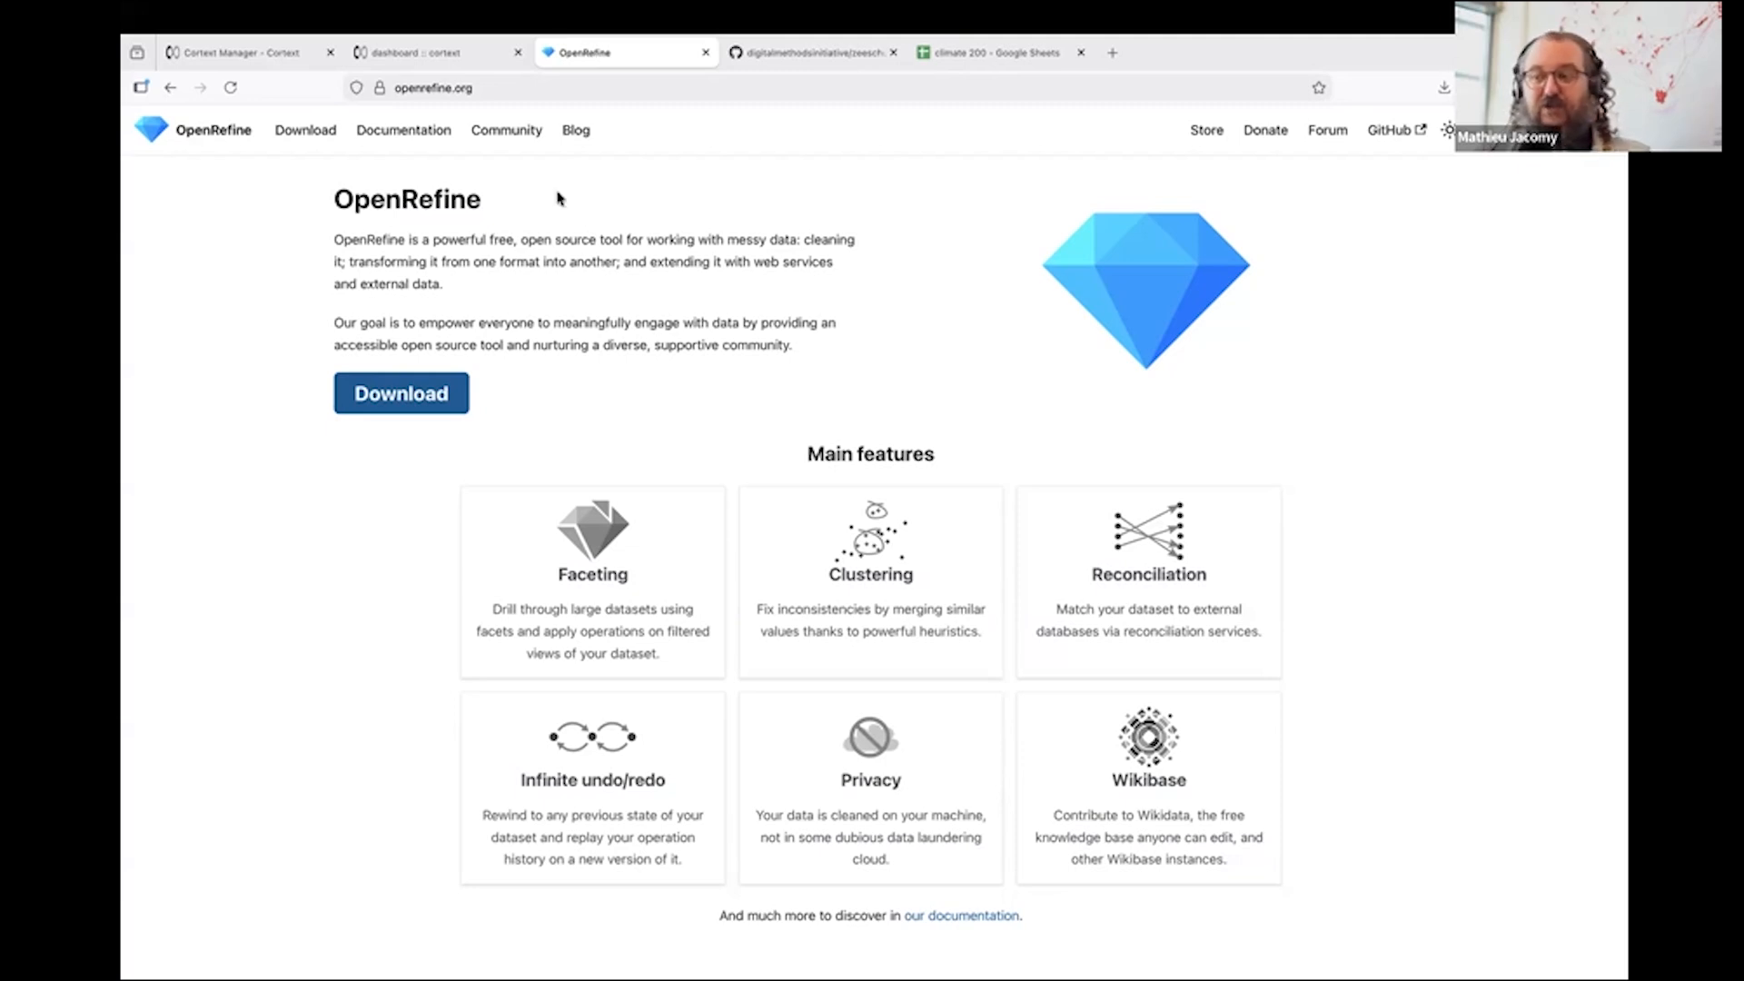
Open the OpenRefine download page and launch the installed OpenRefine application
{"action": "left_click", "coordinate": [408, 393]}
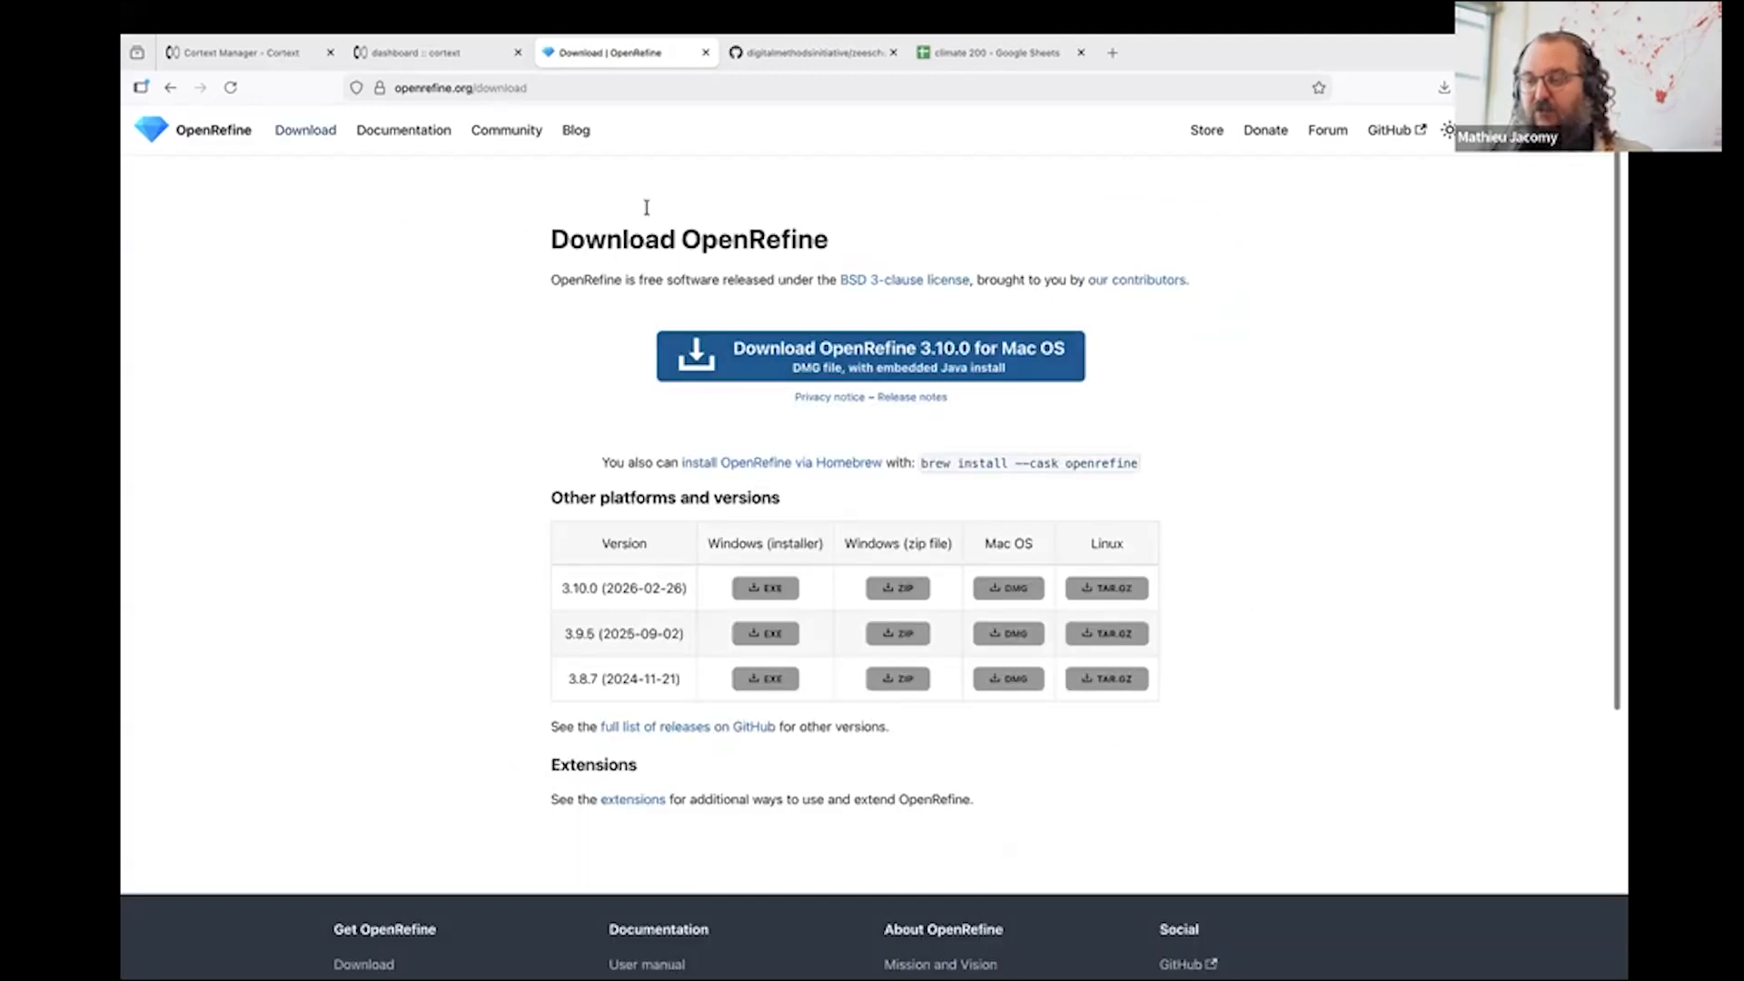
{"action": "key", "text": "super+space"}
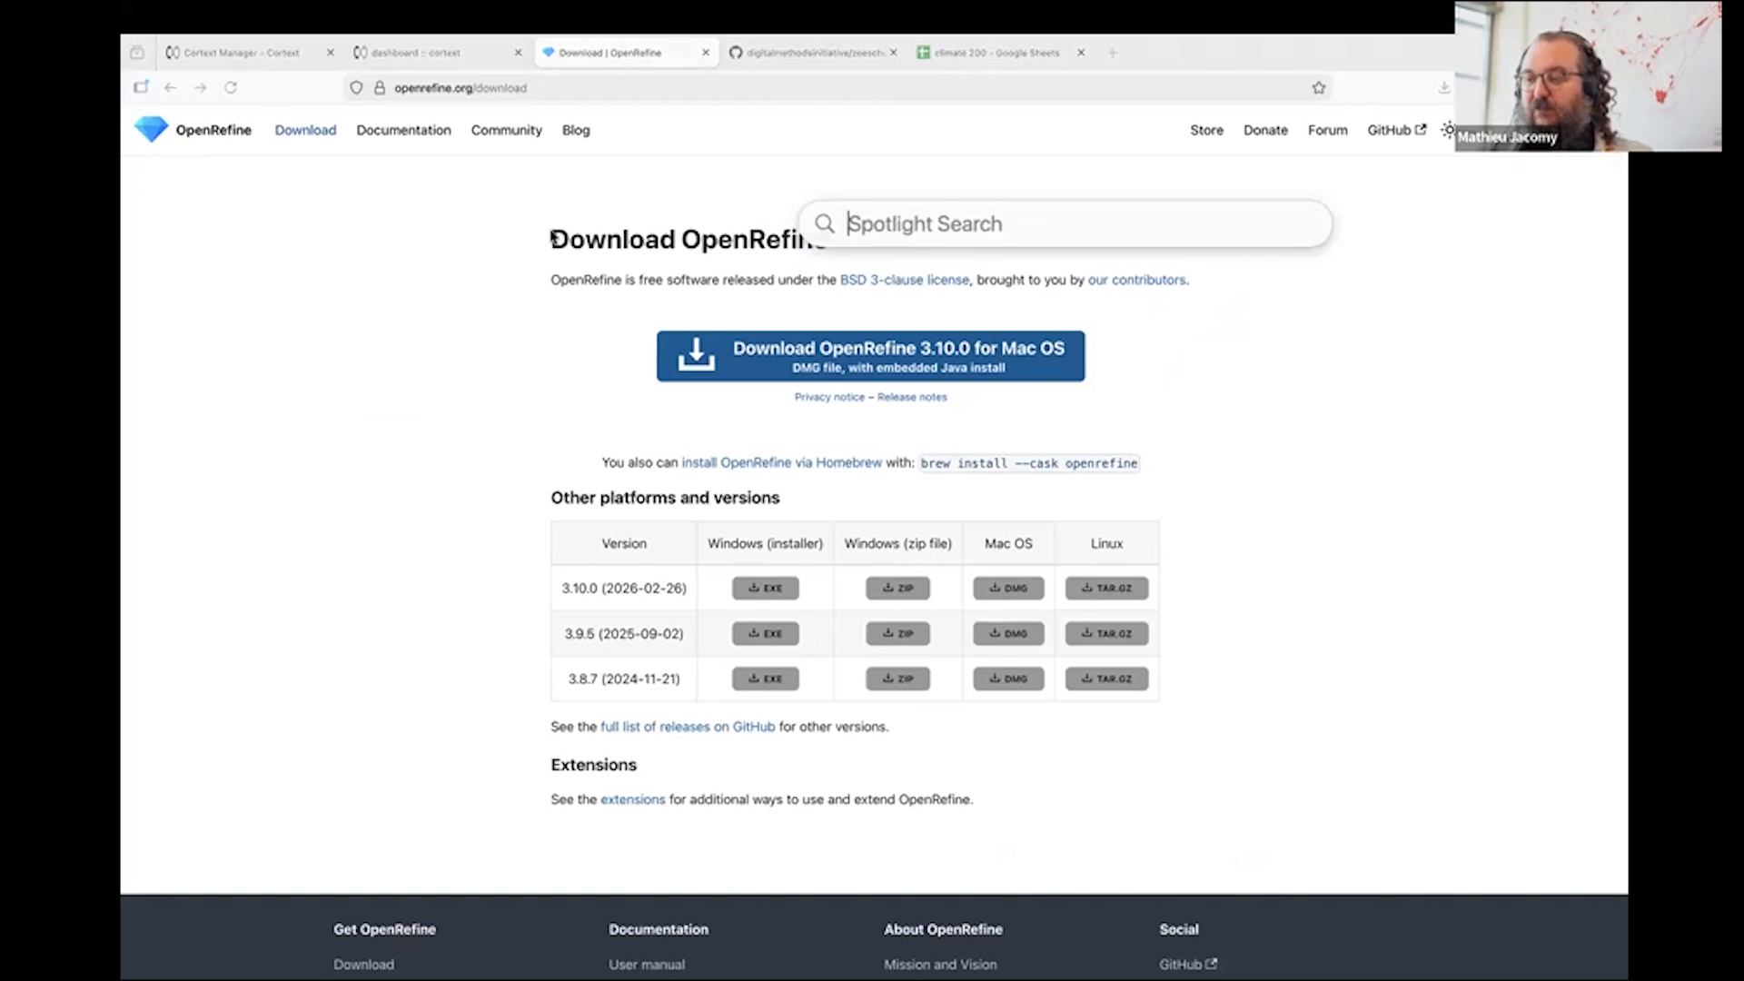
{"action": "type", "text": "openr"}
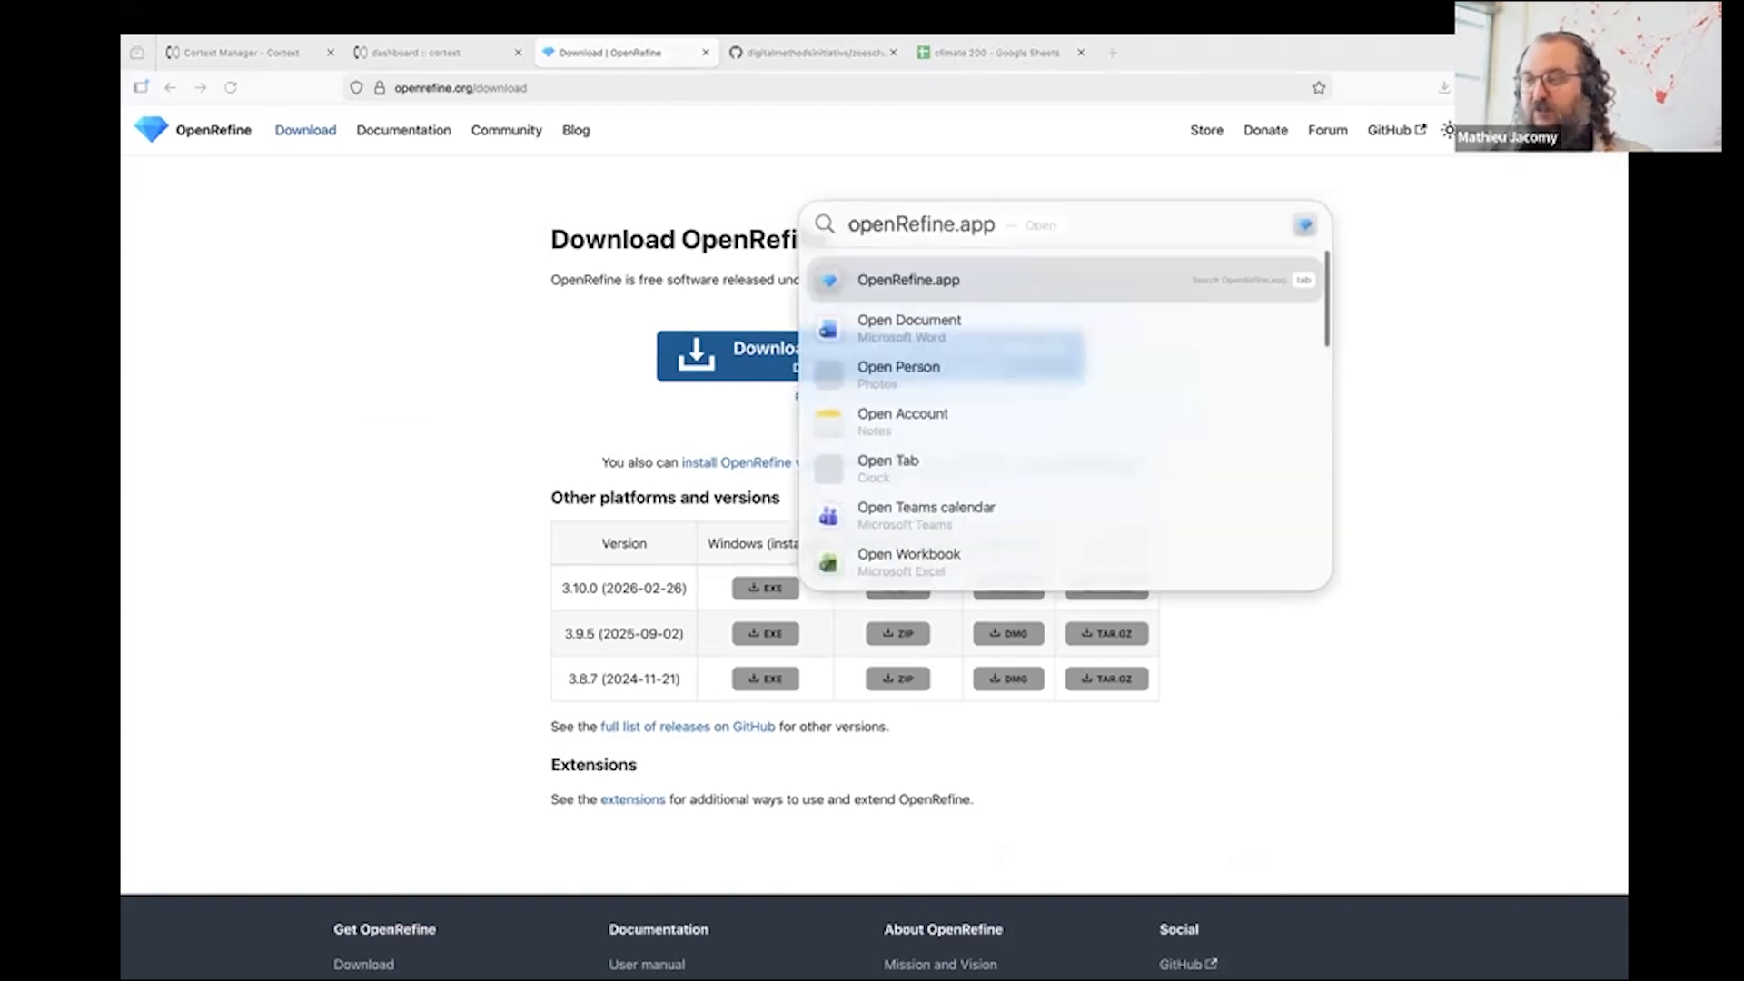
{"action": "key", "text": "Return"}
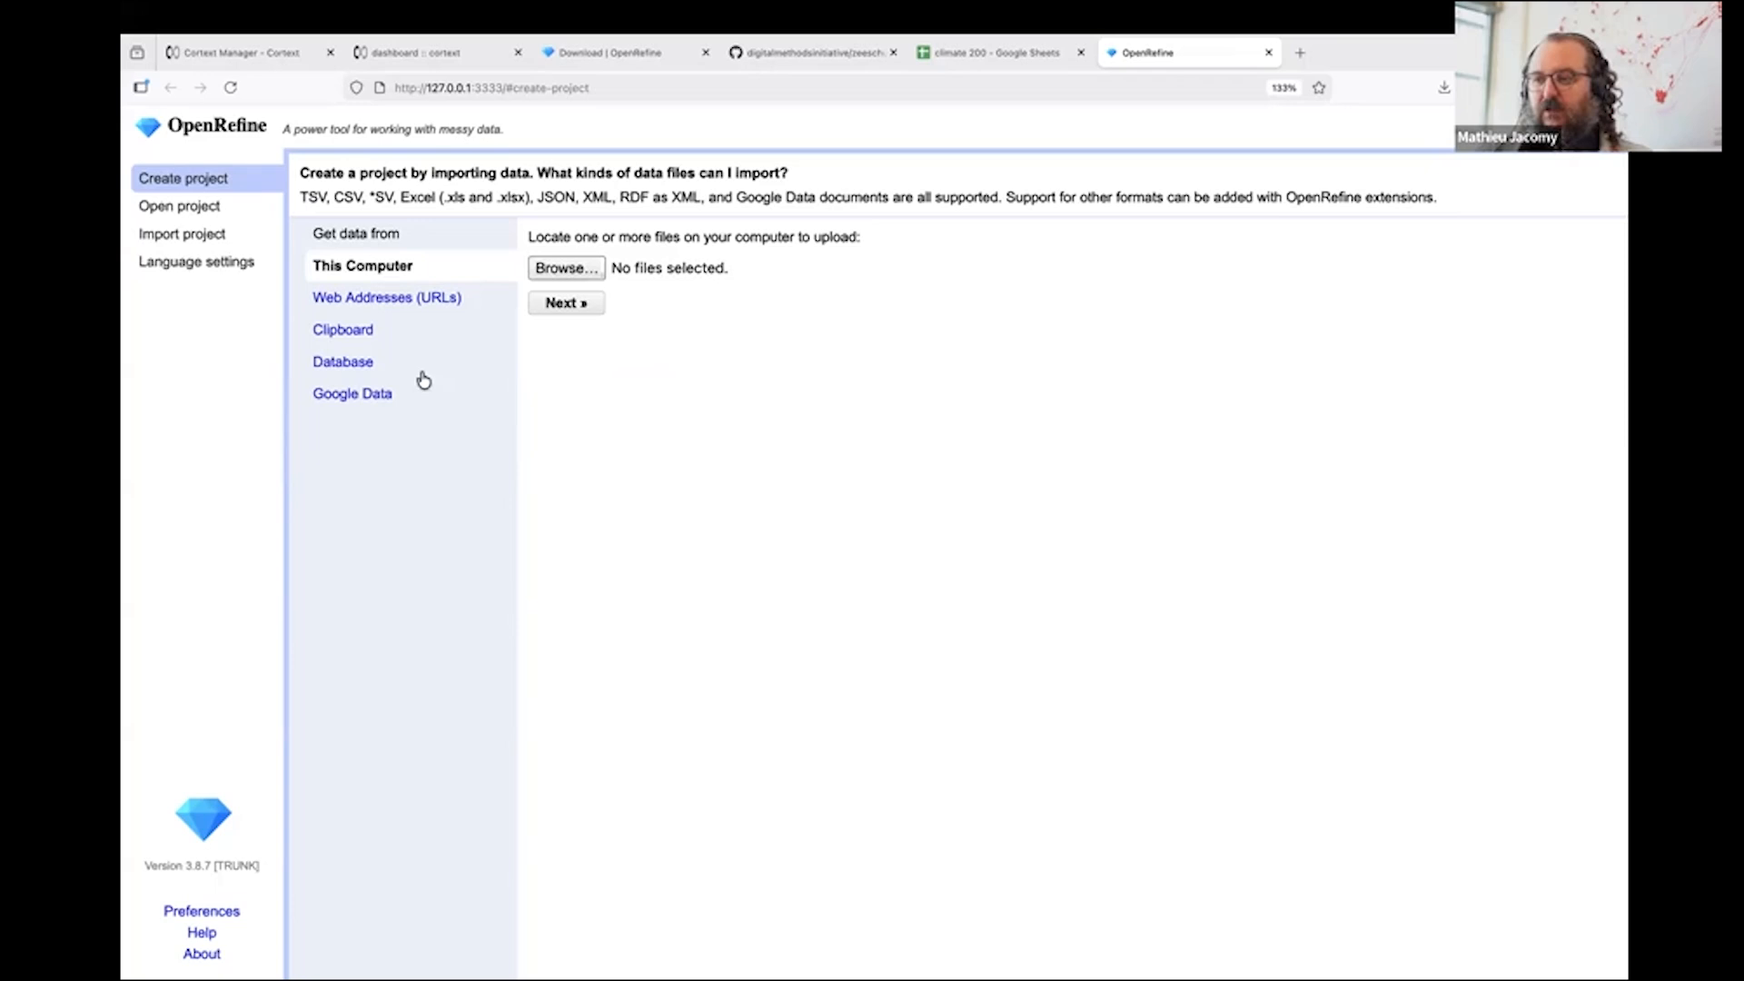
Load climate 200.csv from the Desktop folder as the data source for a new project
{"action": "left_click", "coordinate": [553, 269]}
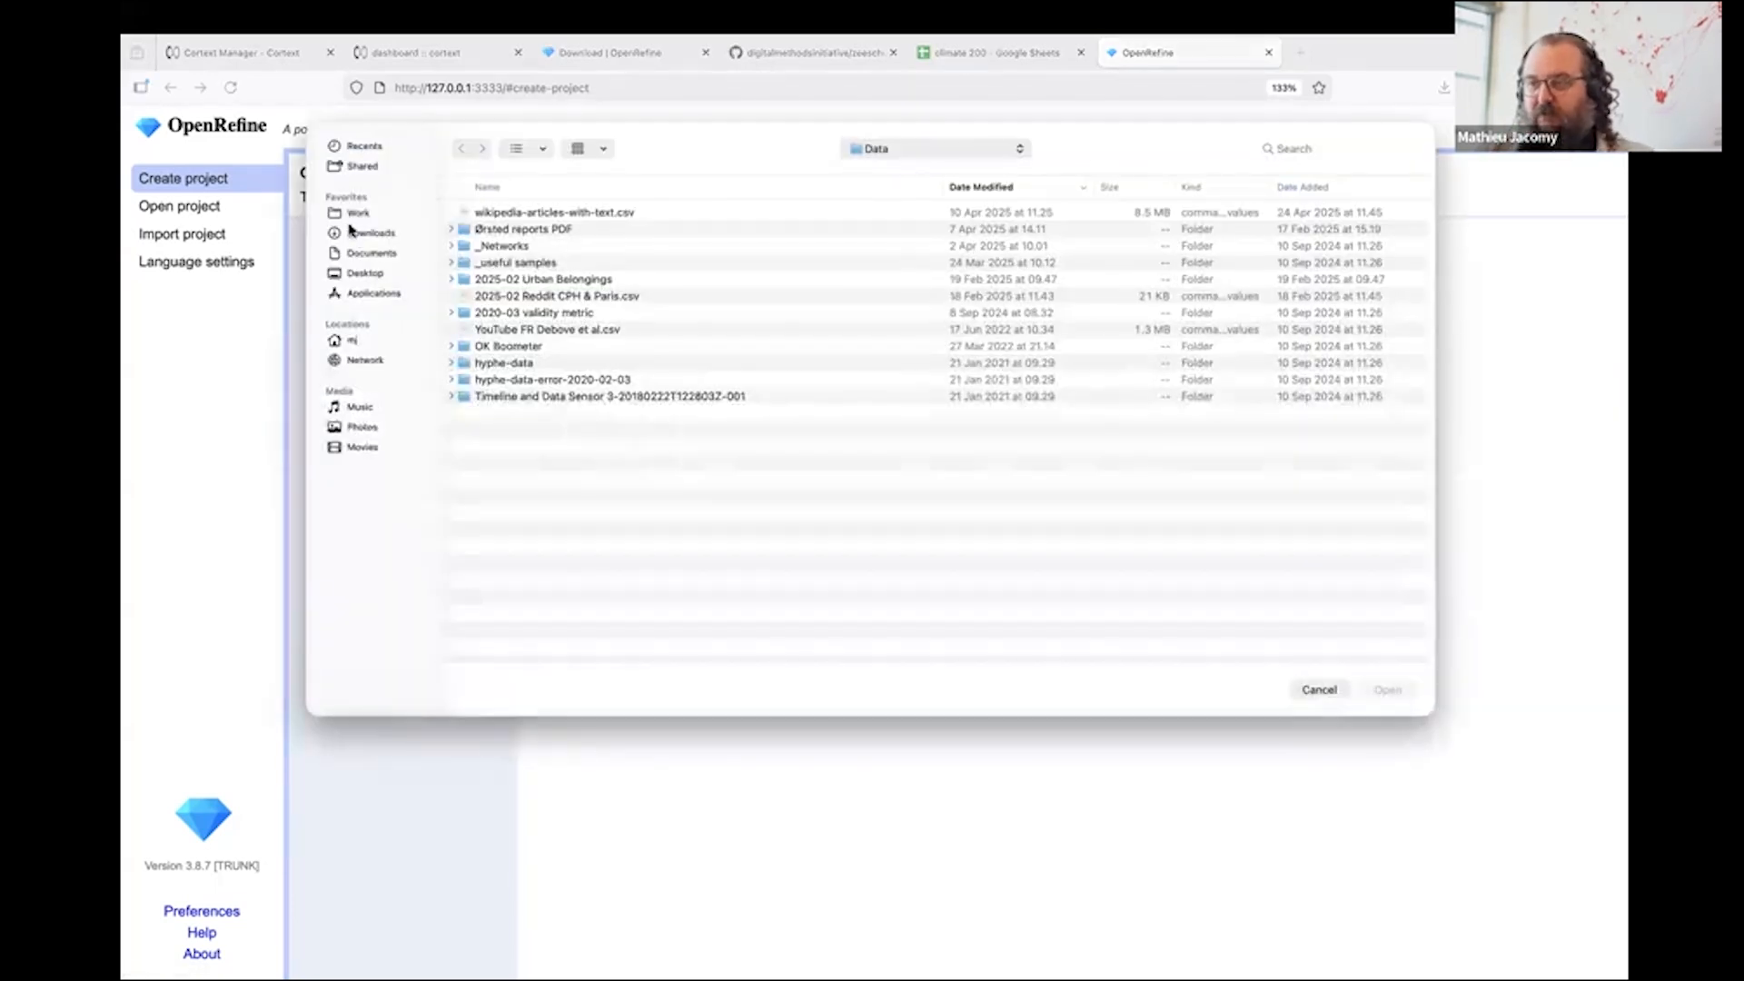
{"action": "left_click", "coordinate": [365, 274]}
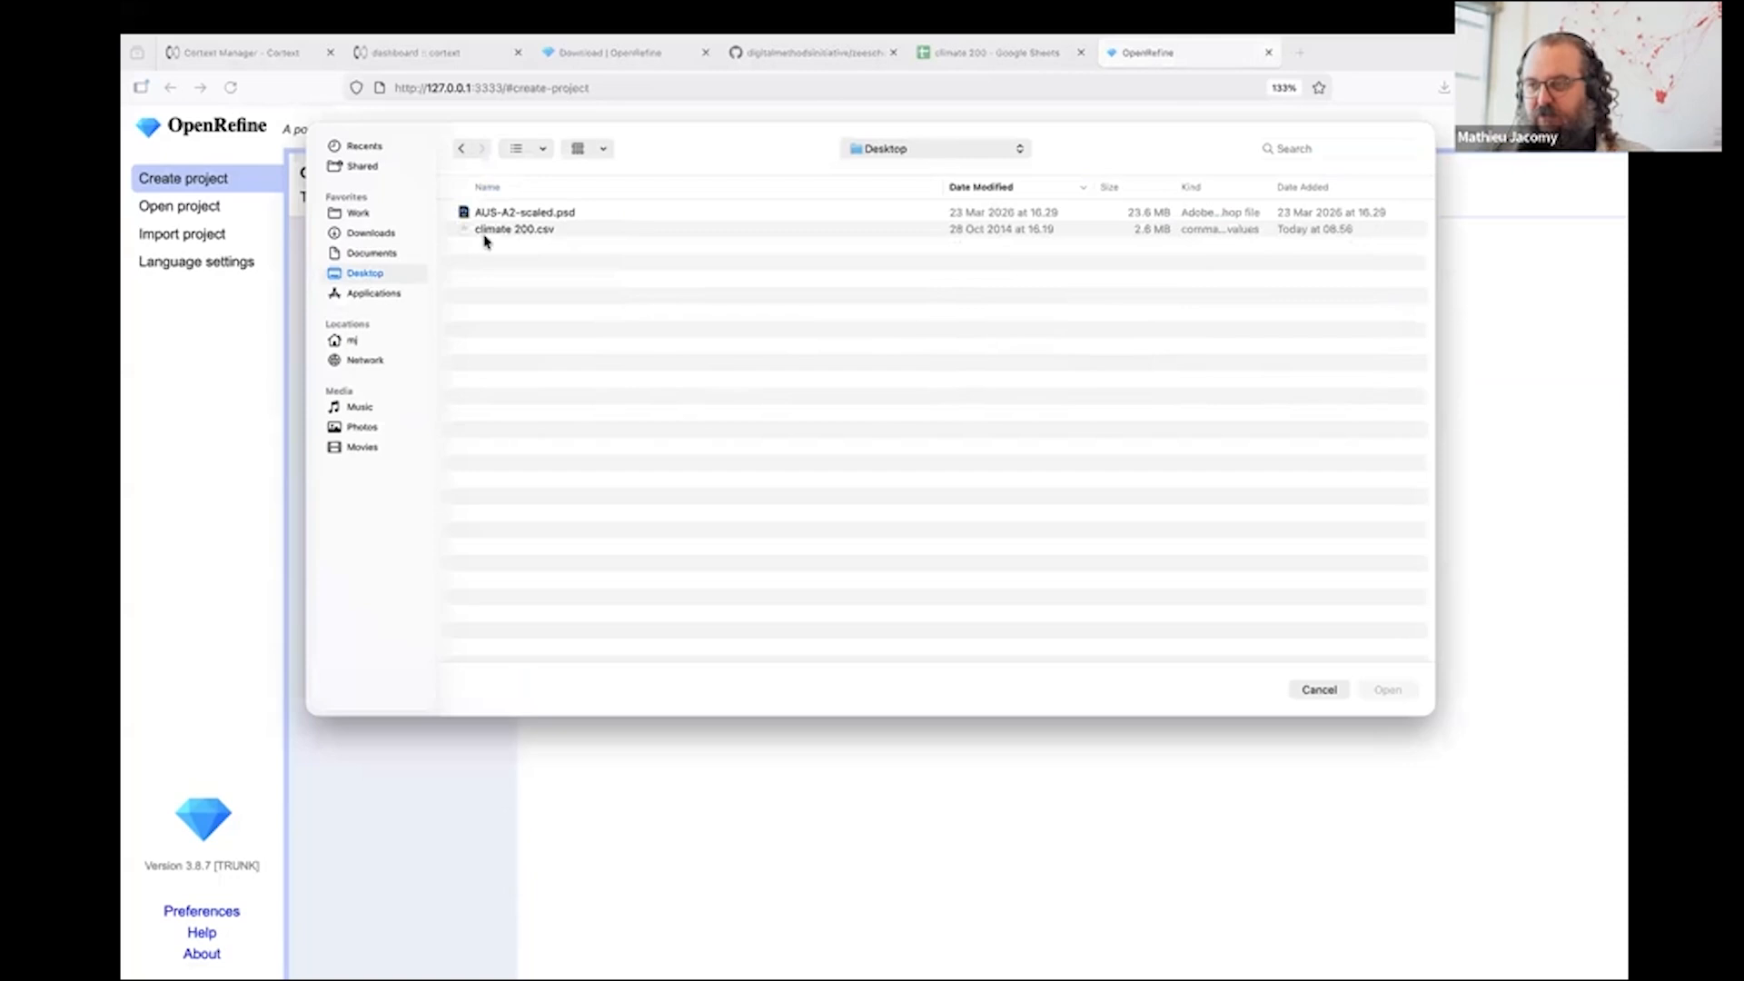
{"action": "double_click", "coordinate": [505, 231]}
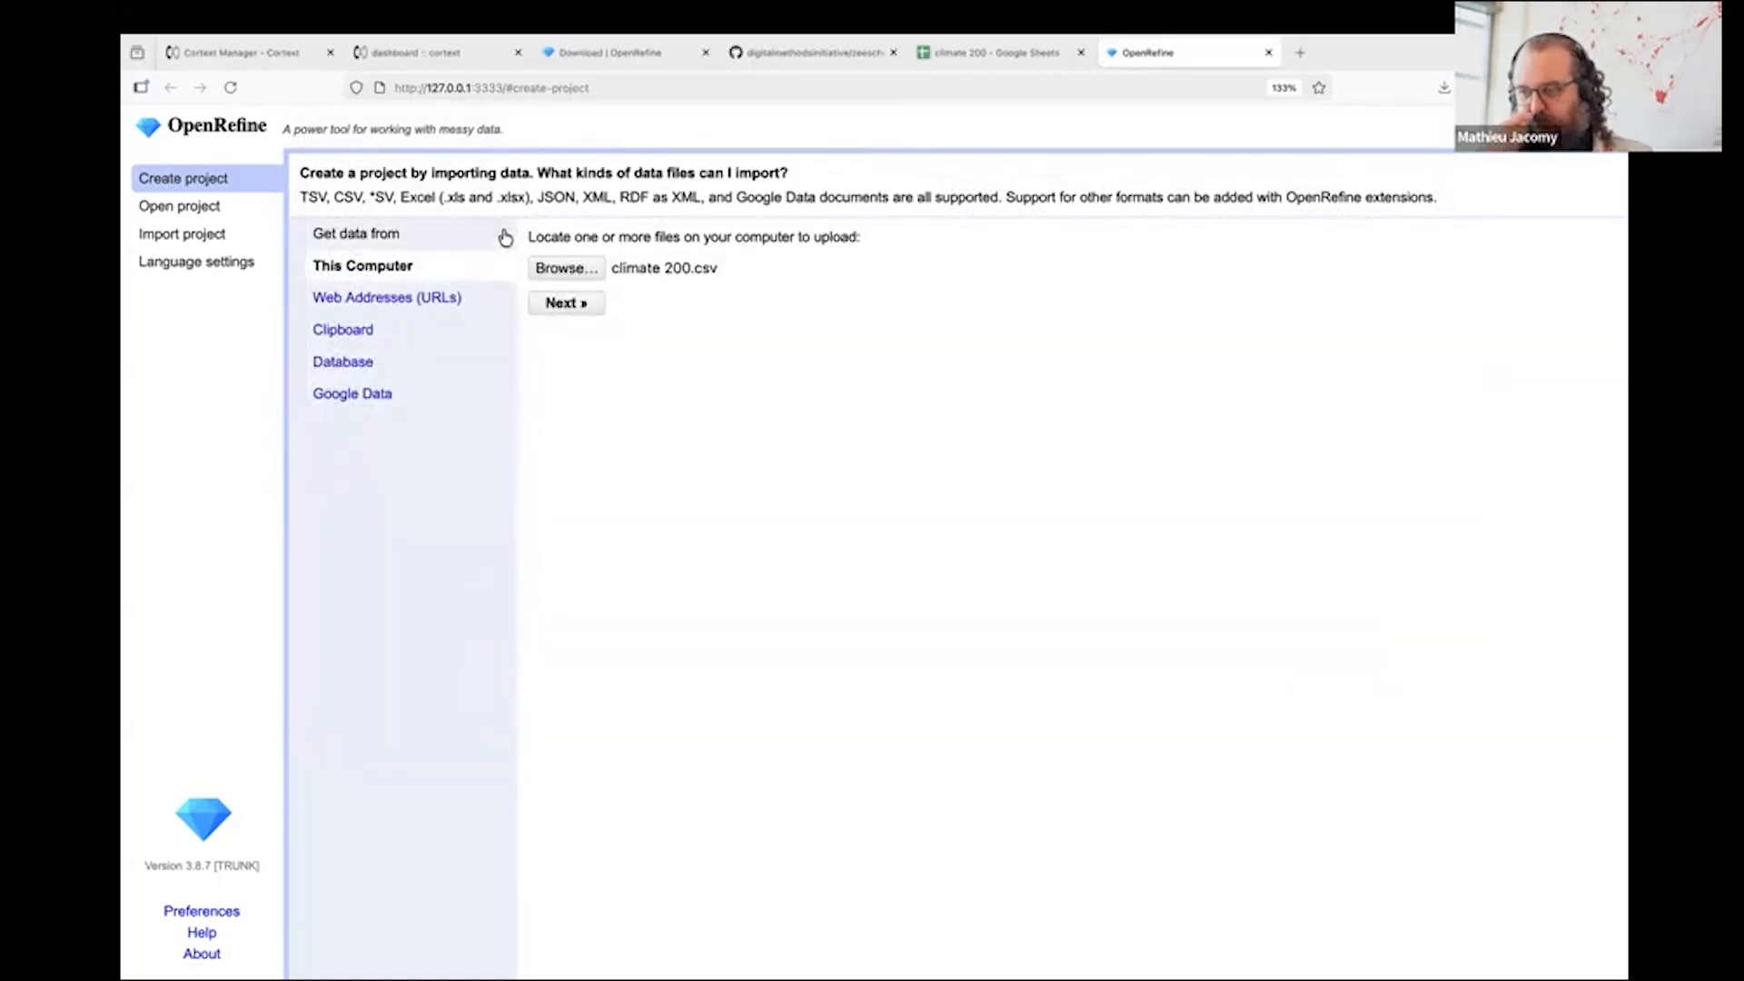
{"action": "left_click", "coordinate": [581, 303]}
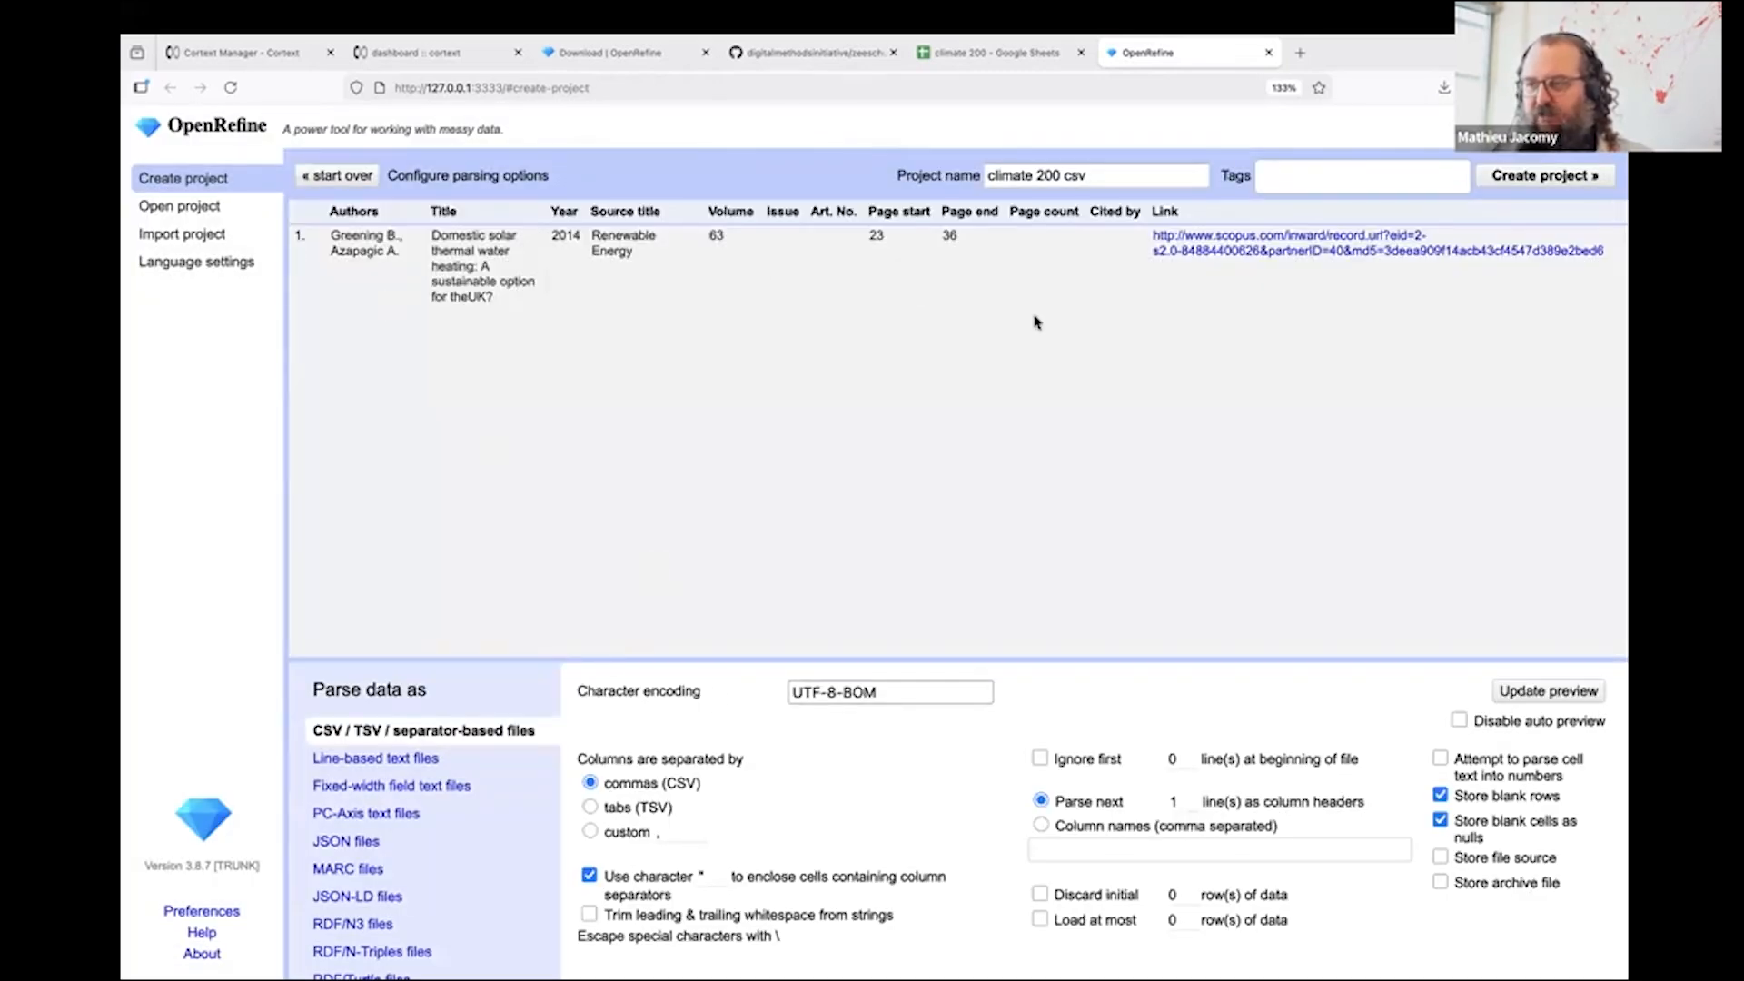
Review the parsed columns in the import preview and create the project with the suggested name and parsing options
{"action": "scroll", "coordinate": [1035, 321], "scroll_direction": "right", "scroll_amount": 5}
{"action": "scroll", "coordinate": [1034, 322], "scroll_direction": "right", "scroll_amount": 5}
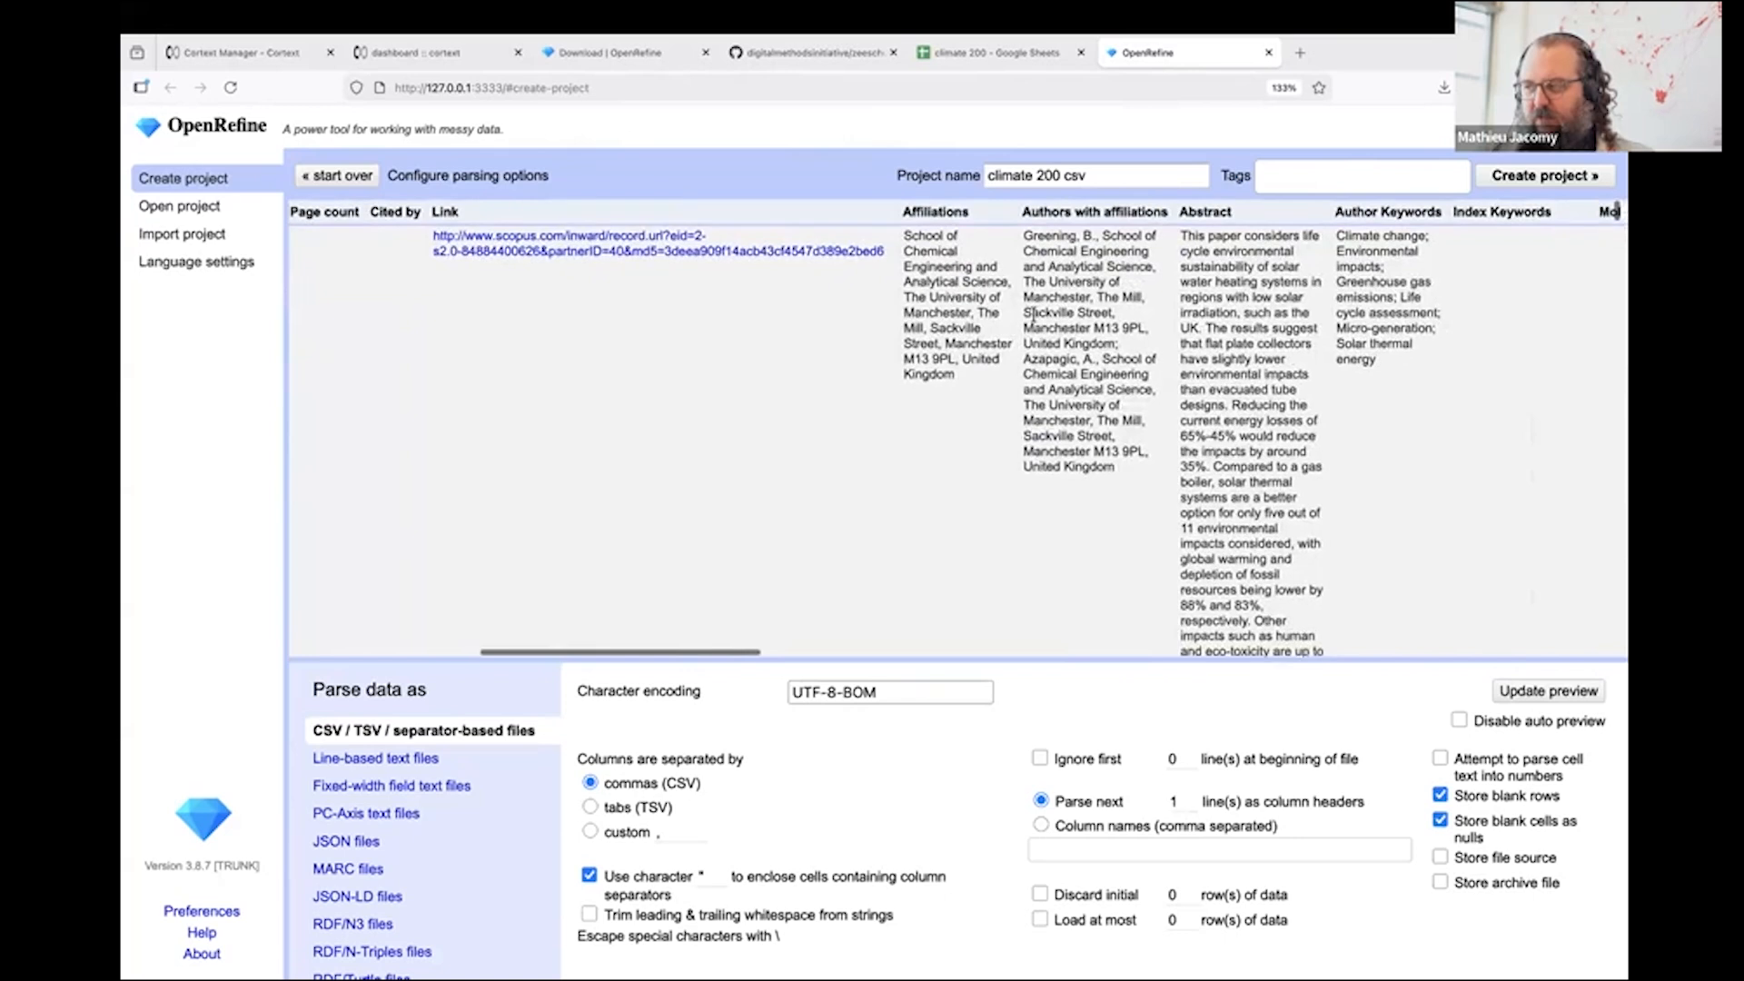
{"action": "scroll", "coordinate": [1034, 314], "scroll_direction": "left", "scroll_amount": 2}
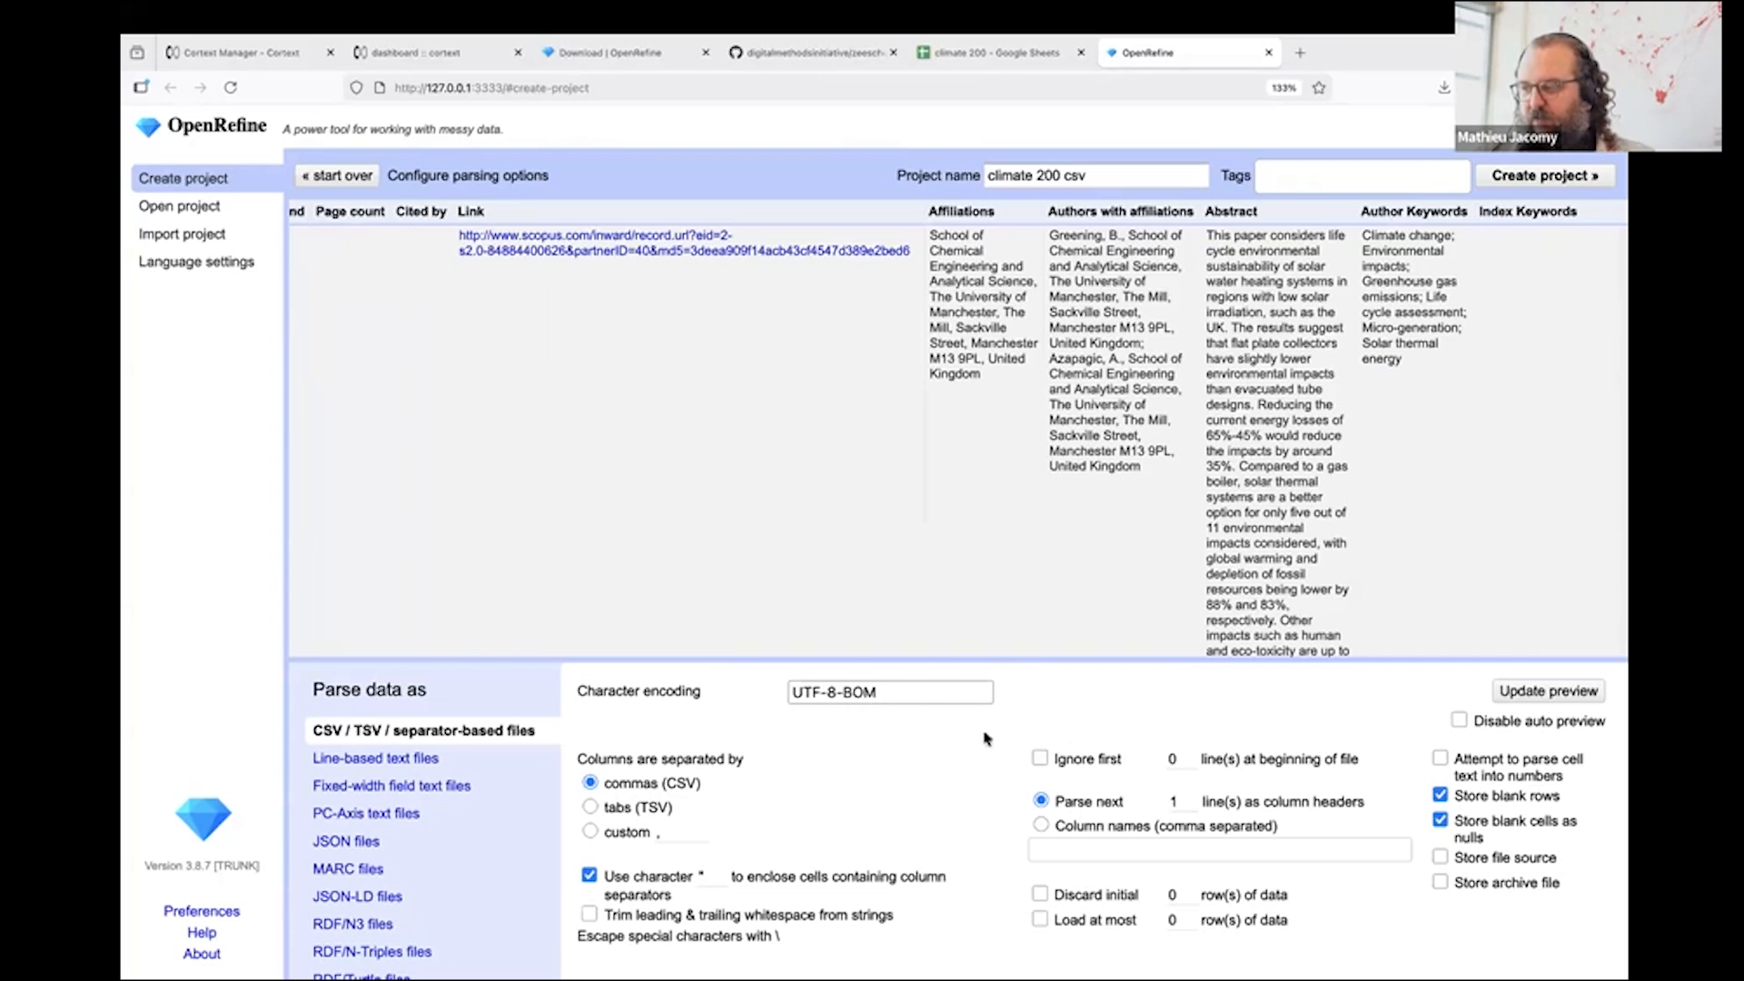
{"action": "left_click", "coordinate": [1533, 178]}
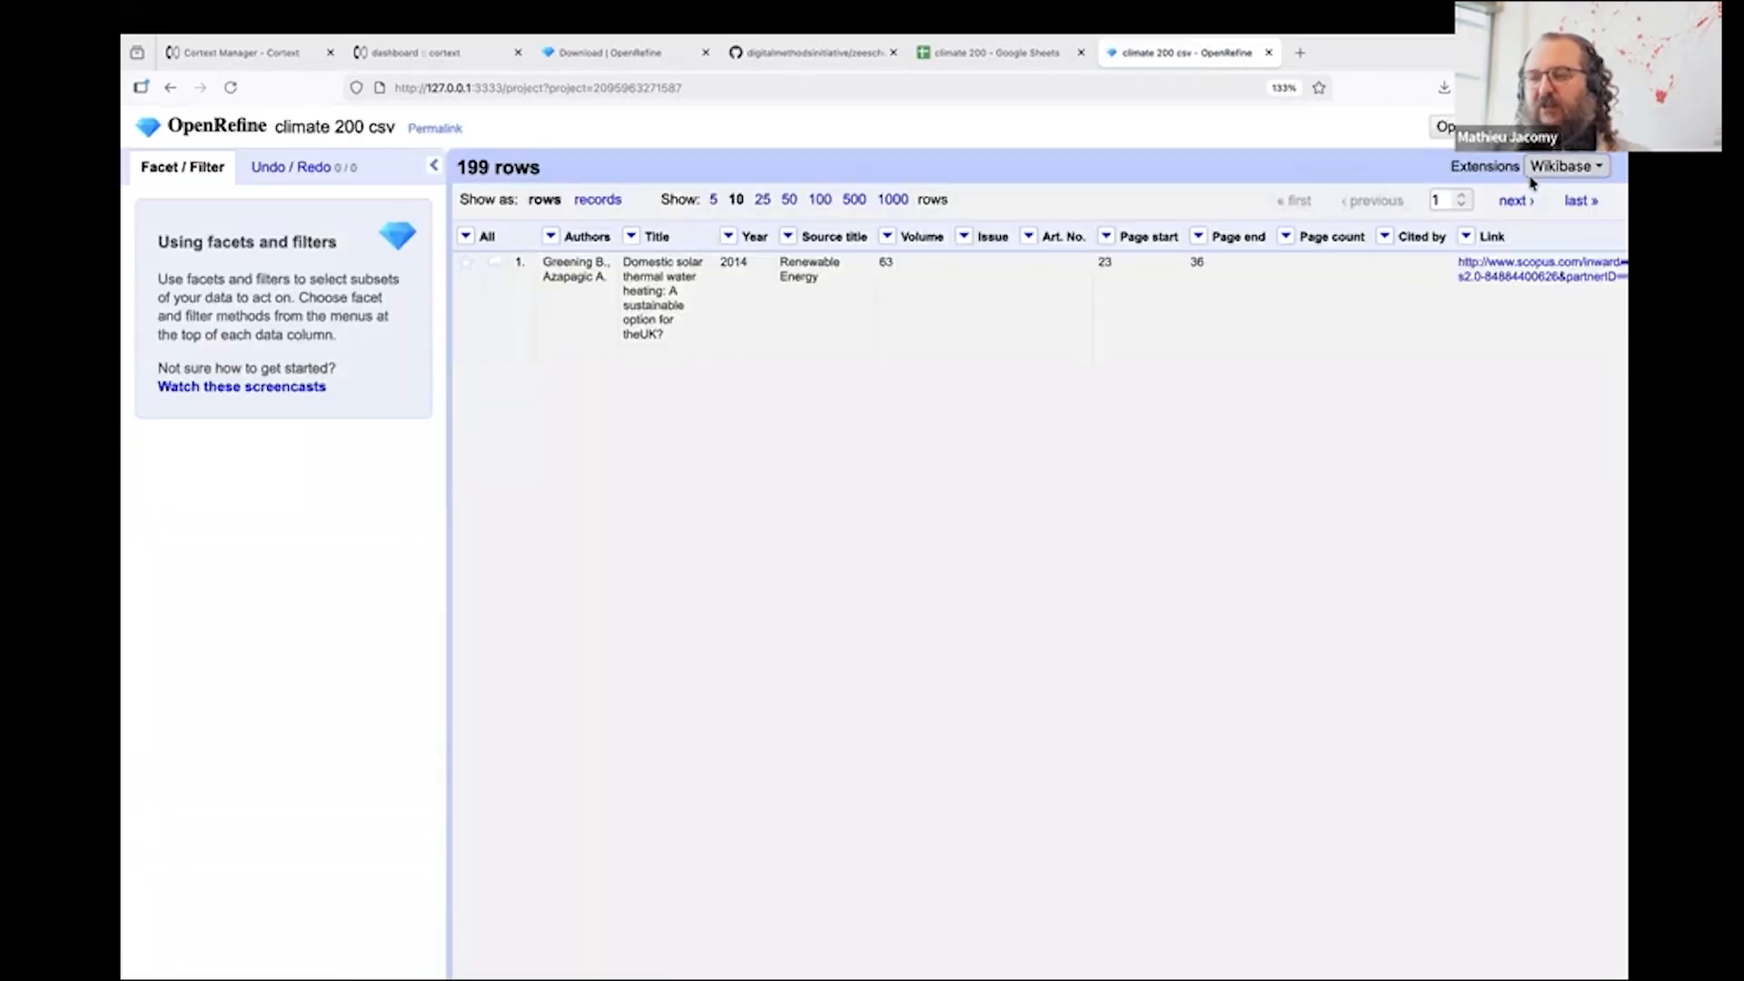
Examine the project's columns from Authors through Abstract, keywords and References to the final source columns
{"action": "scroll", "coordinate": [1235, 634], "scroll_direction": "right", "scroll_amount": 5}
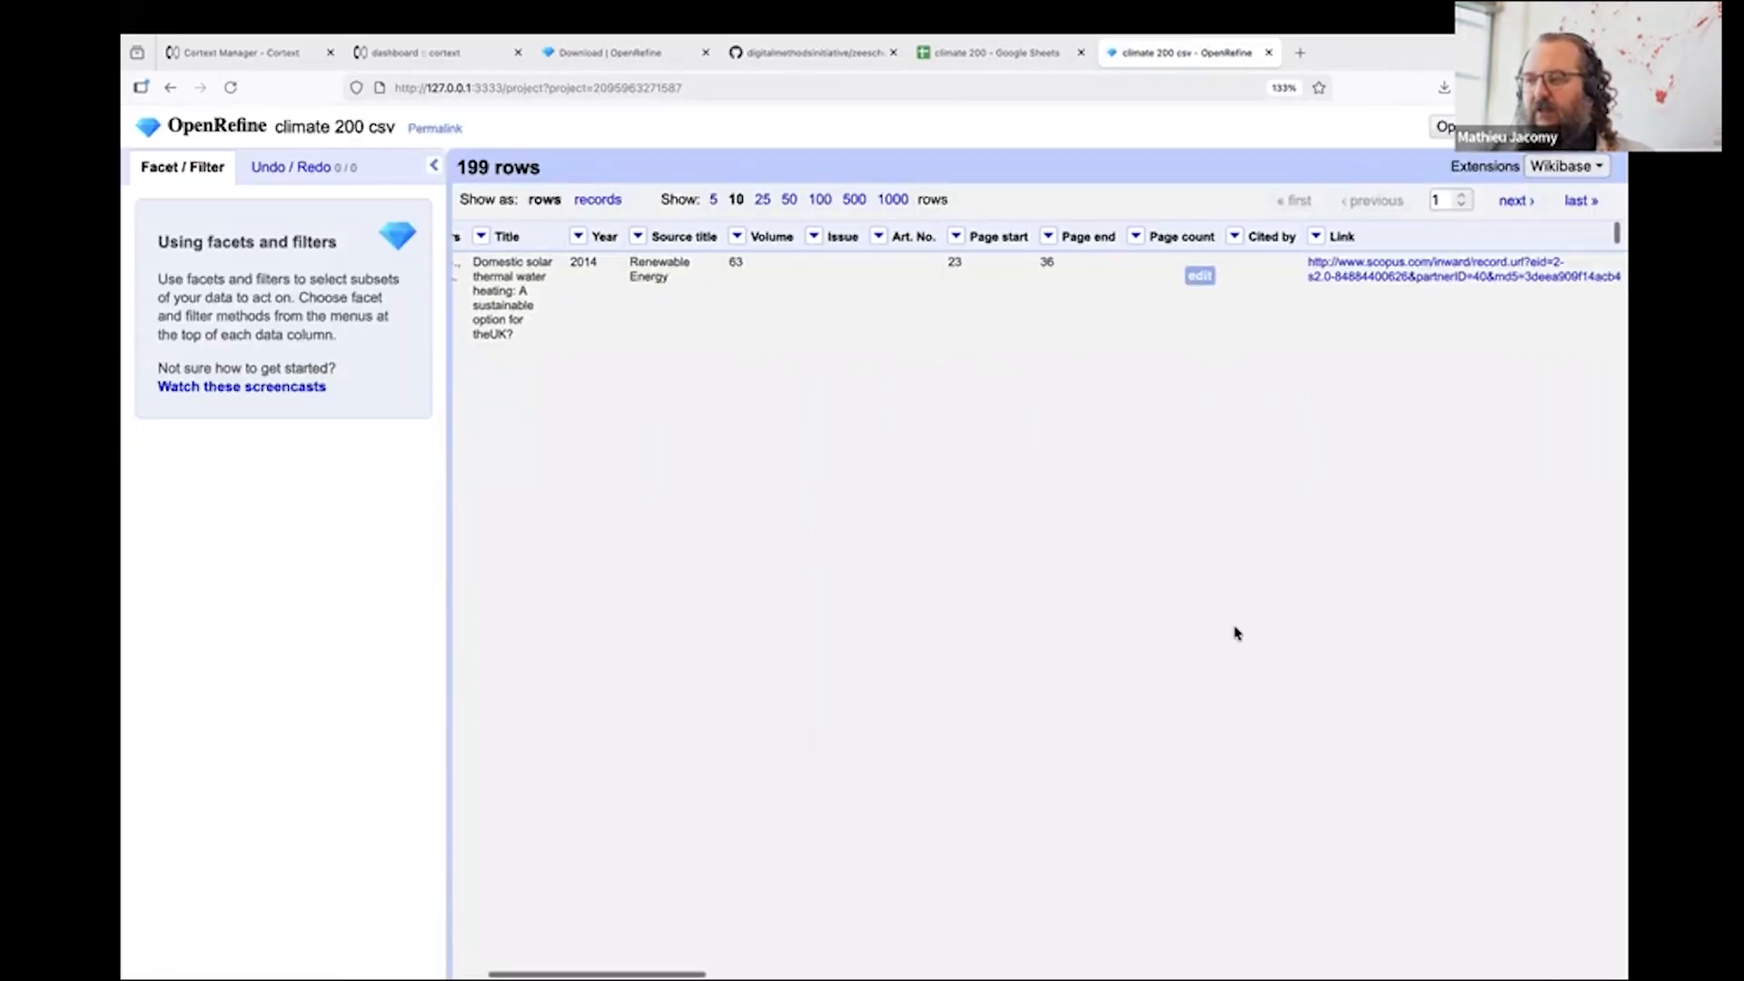
{"action": "scroll", "coordinate": [1236, 633], "scroll_direction": "left", "scroll_amount": 5}
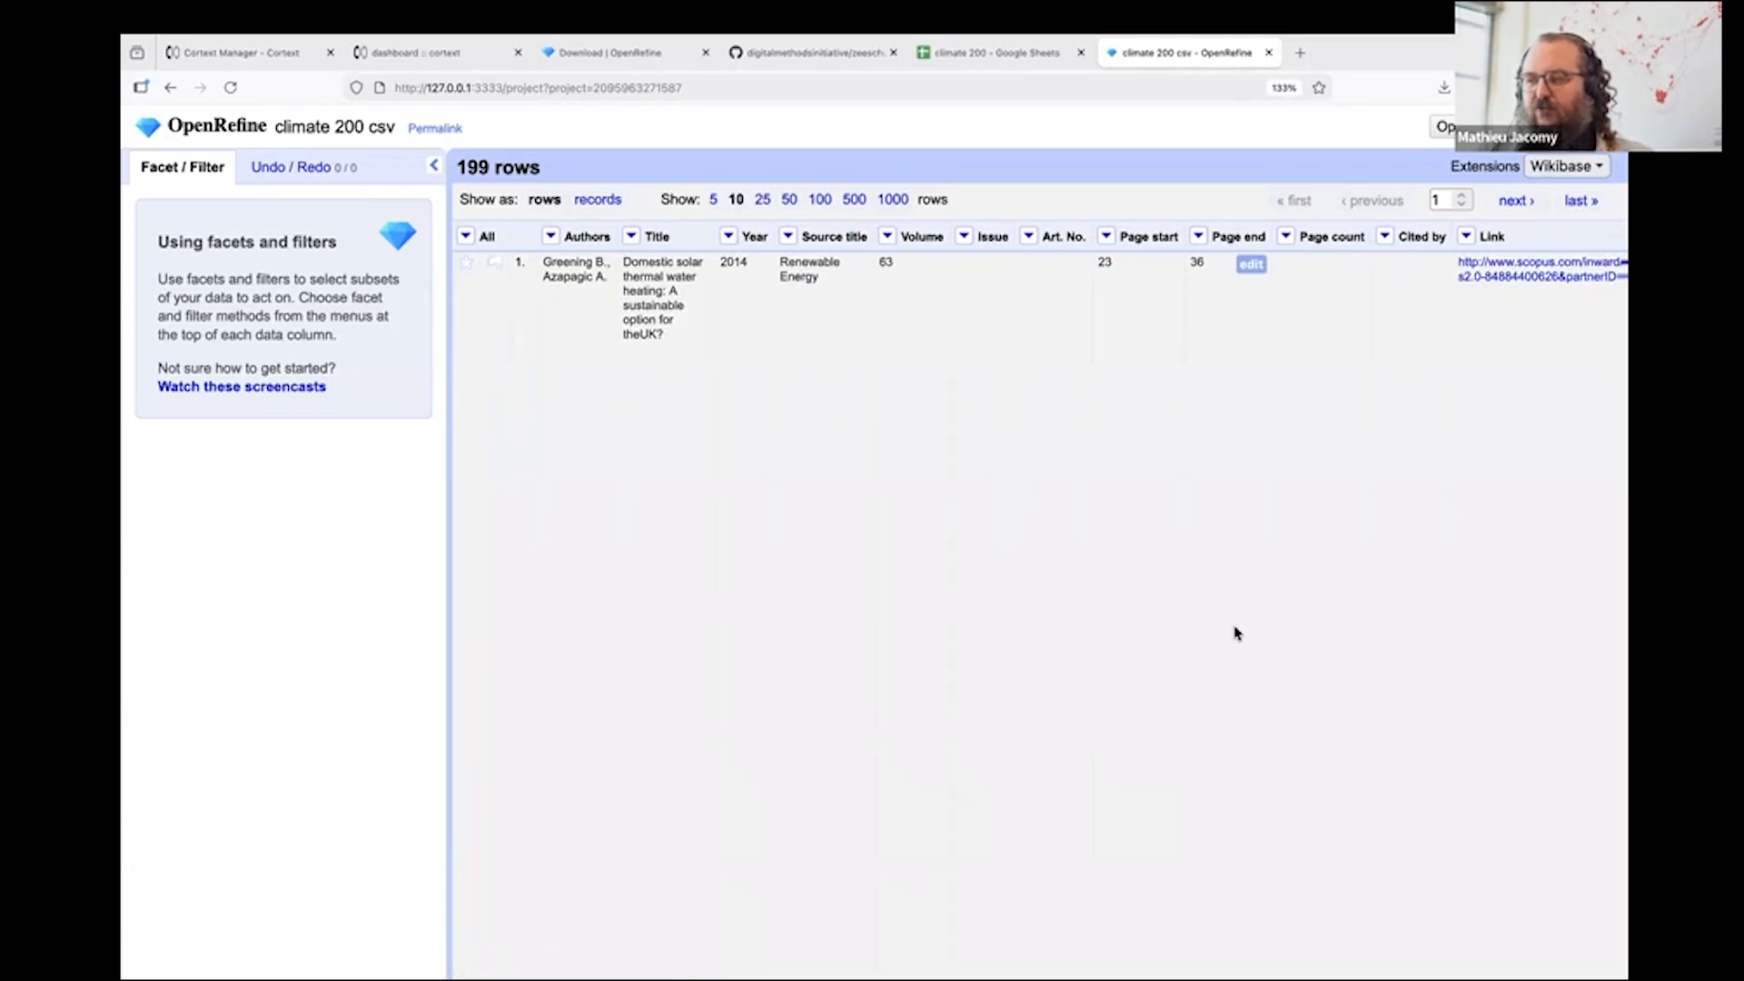
{"action": "scroll", "coordinate": [1235, 633], "scroll_direction": "right", "scroll_amount": 10}
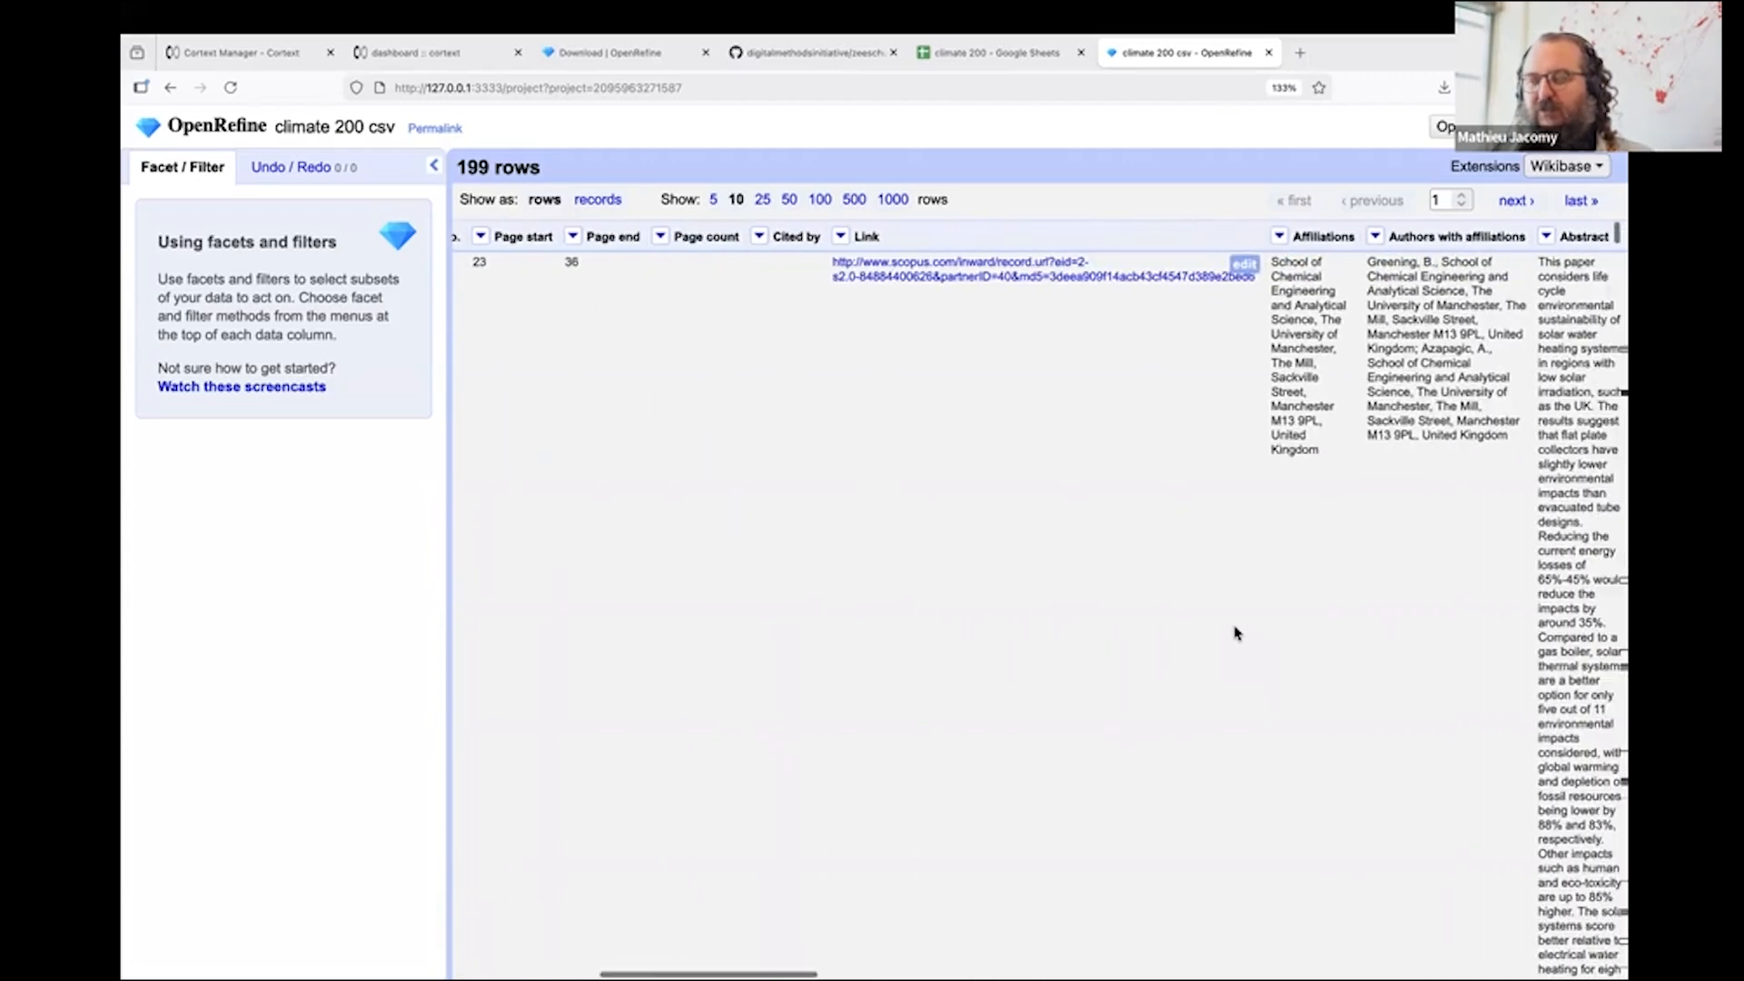
{"action": "scroll", "coordinate": [1235, 633], "scroll_direction": "right", "scroll_amount": 2}
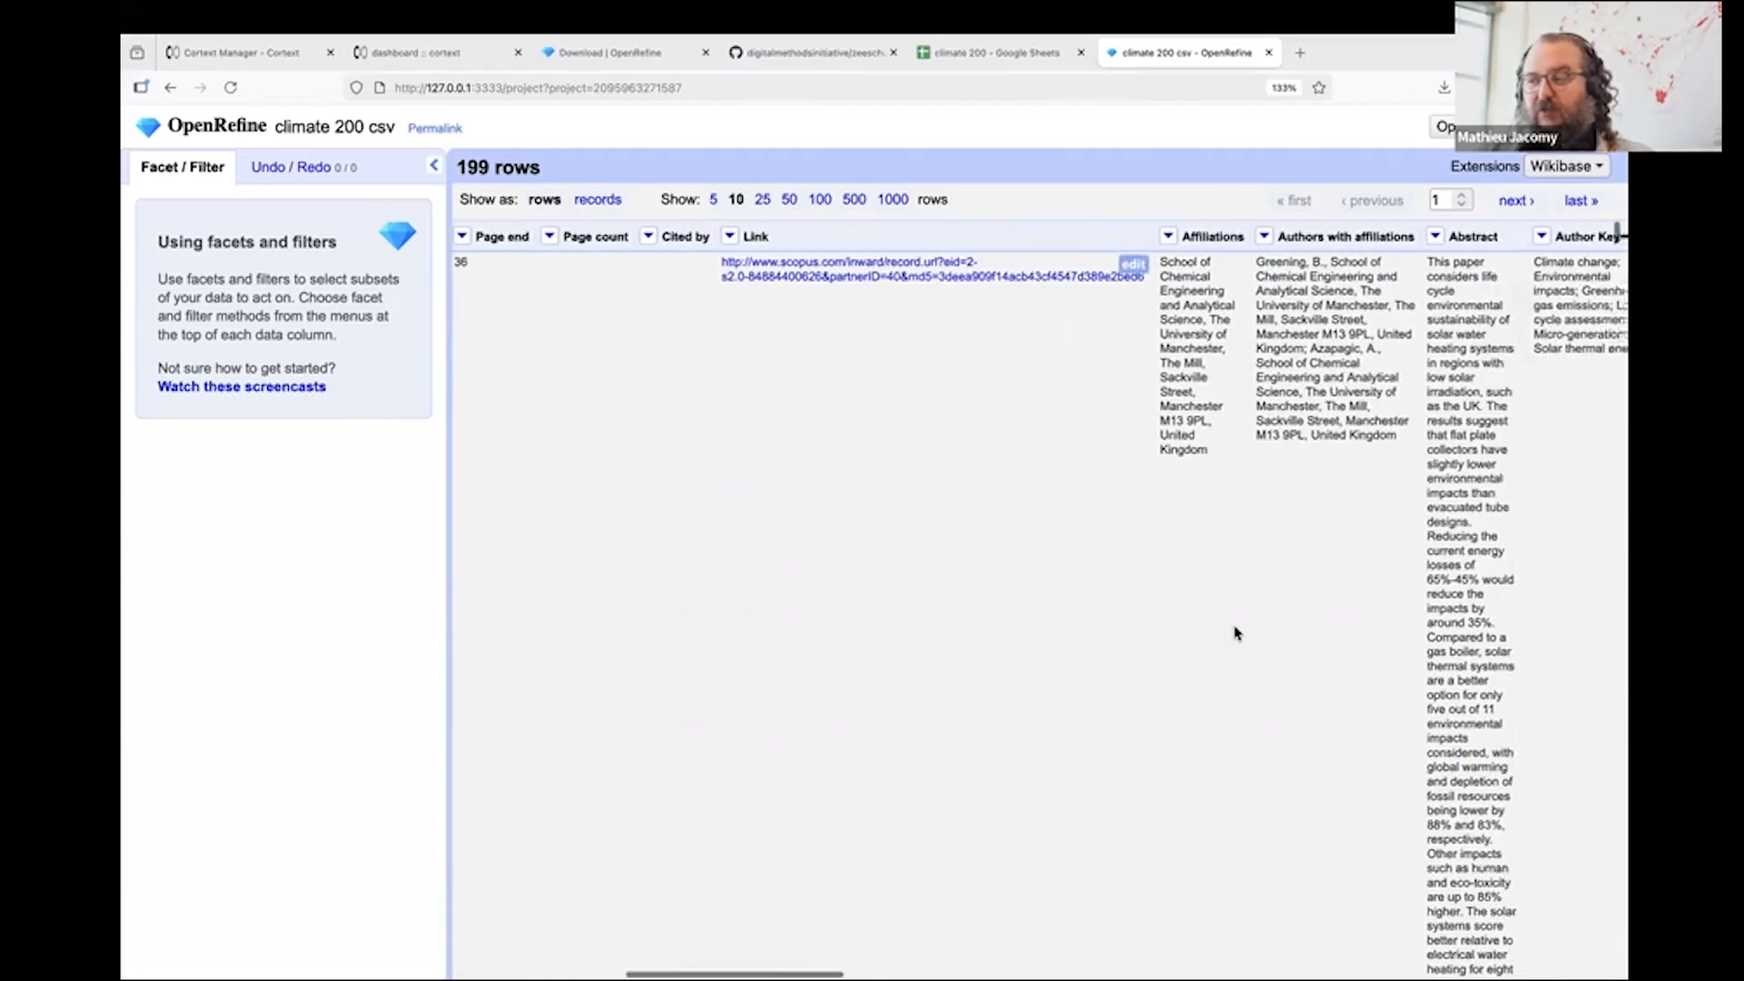
{"action": "scroll", "coordinate": [1235, 633], "scroll_direction": "right", "scroll_amount": 2}
{"action": "scroll", "coordinate": [1235, 633], "scroll_direction": "left", "scroll_amount": 4}
{"action": "scroll", "coordinate": [1236, 633], "scroll_direction": "left", "scroll_amount": 6}
{"action": "scroll", "coordinate": [1235, 631], "scroll_direction": "down", "scroll_amount": 5}
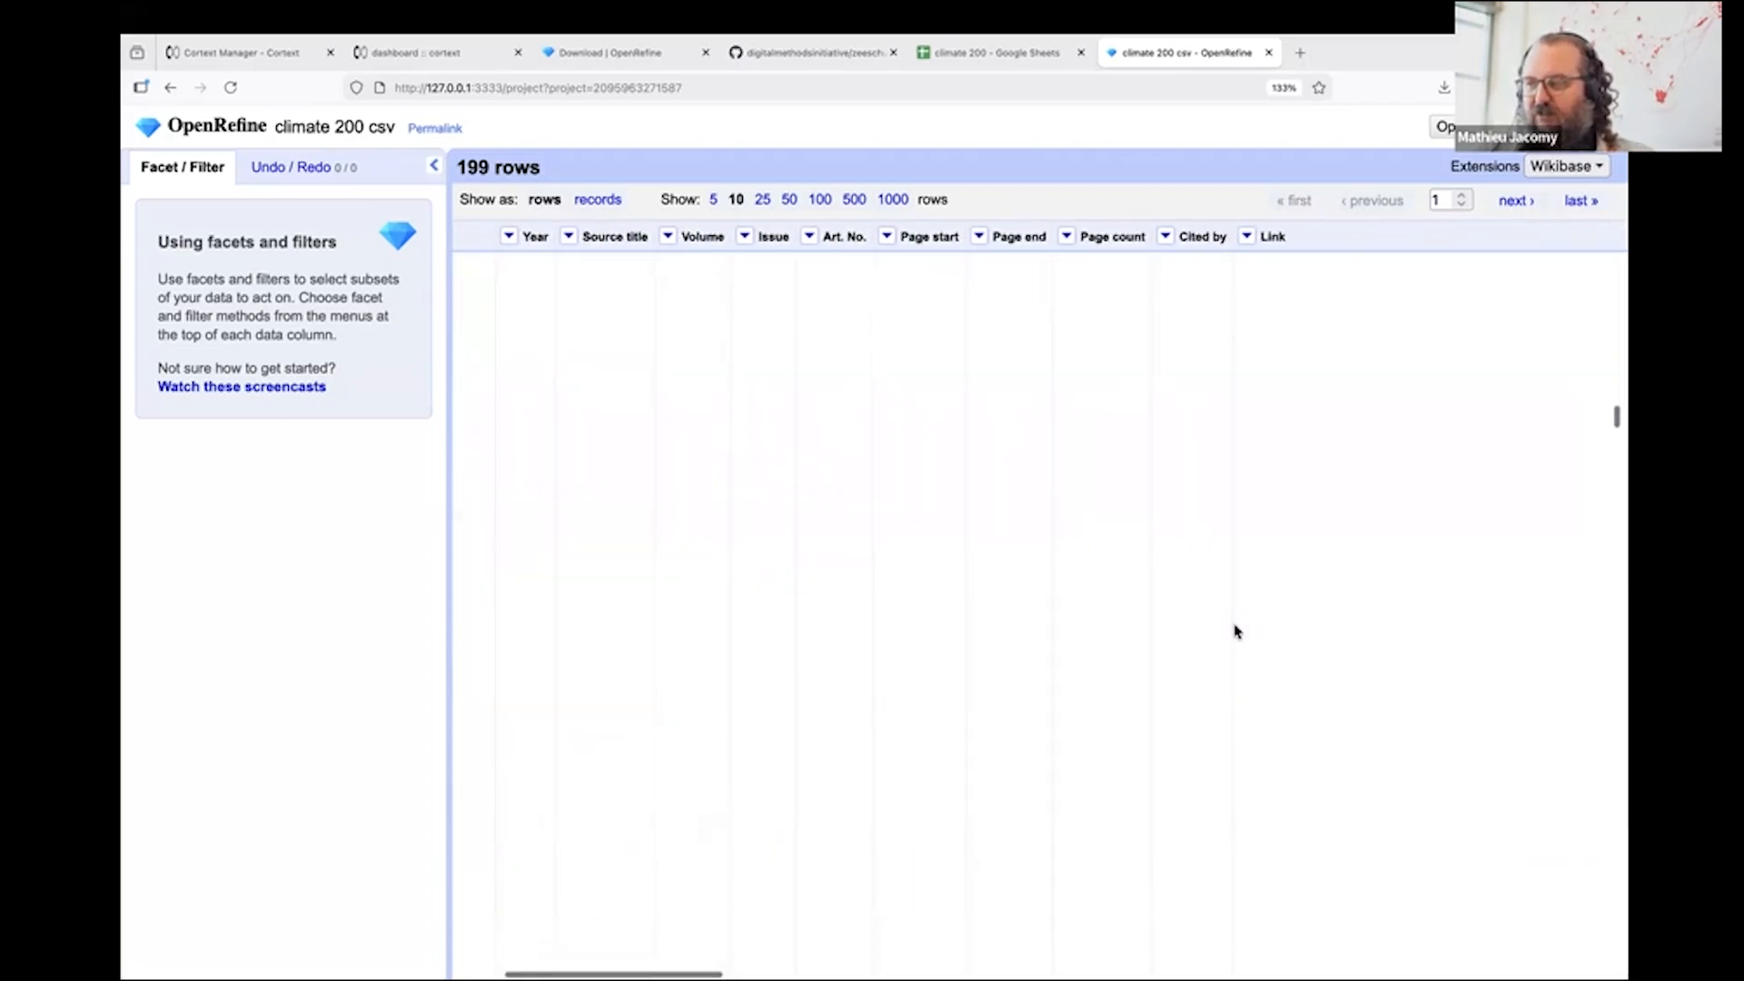
{"action": "scroll", "coordinate": [1235, 631], "scroll_direction": "up", "scroll_amount": 3}
{"action": "scroll", "coordinate": [1235, 631], "scroll_direction": "up", "scroll_amount": 5}
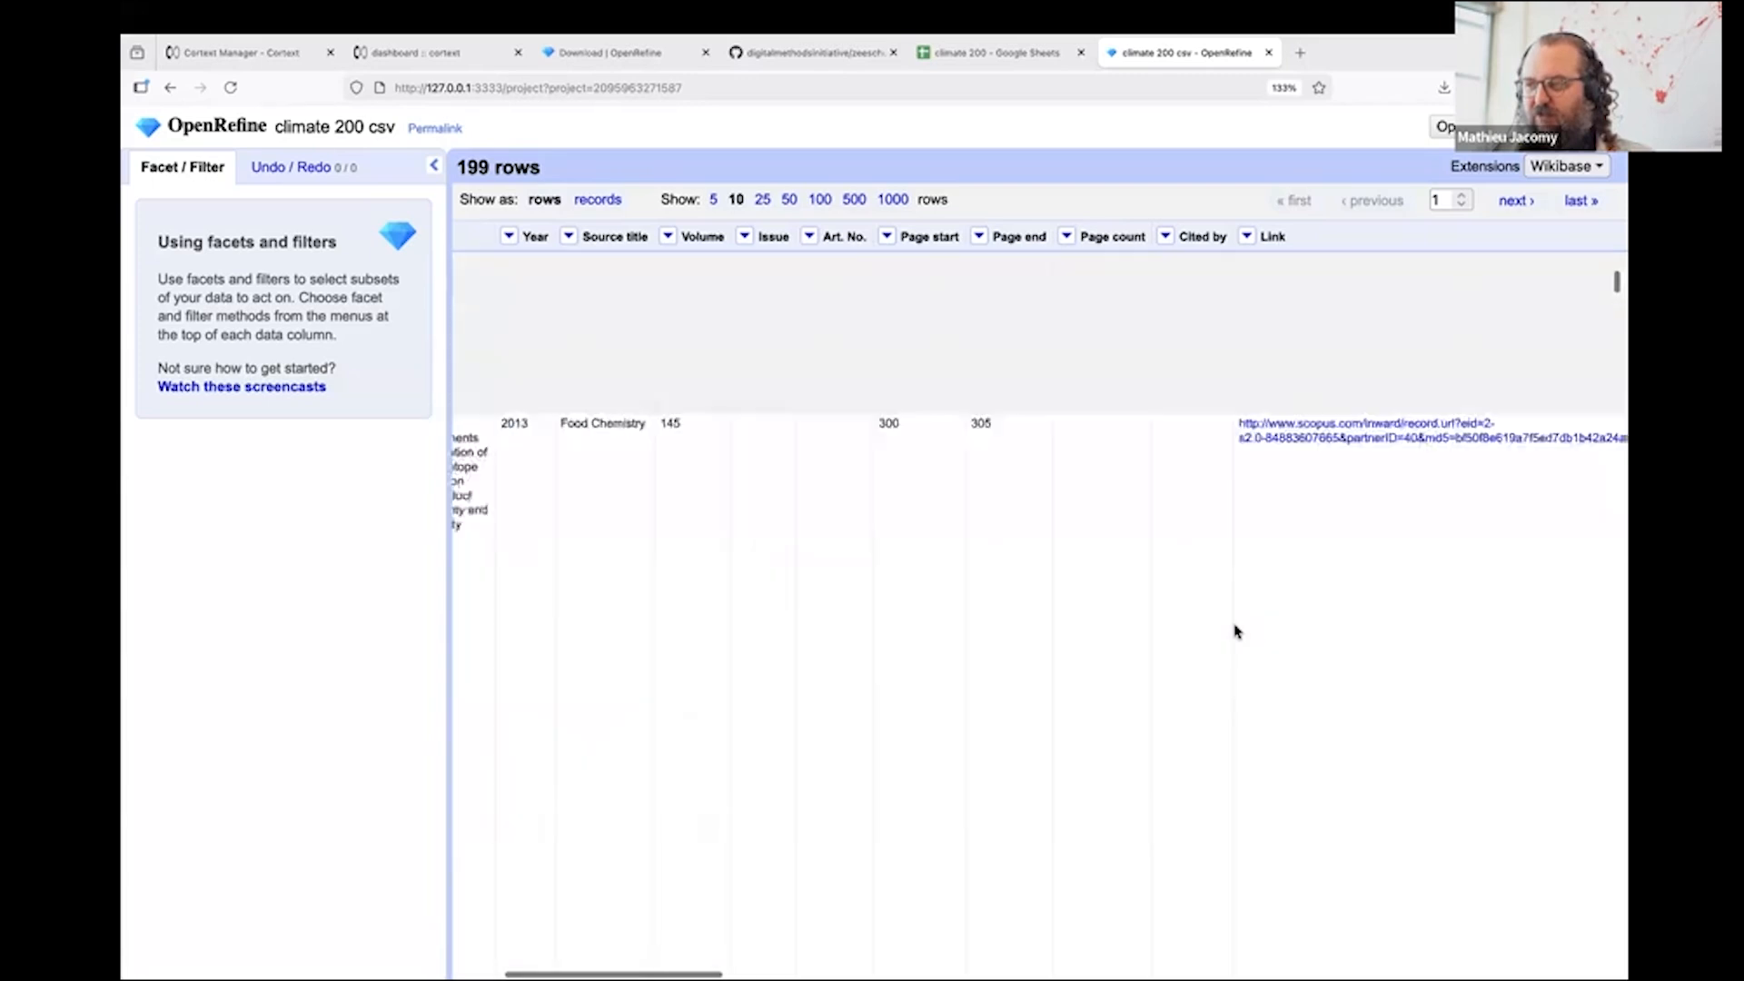
{"action": "scroll", "coordinate": [1235, 631], "scroll_direction": "right", "scroll_amount": 2}
{"action": "scroll", "coordinate": [1236, 631], "scroll_direction": "right", "scroll_amount": 5}
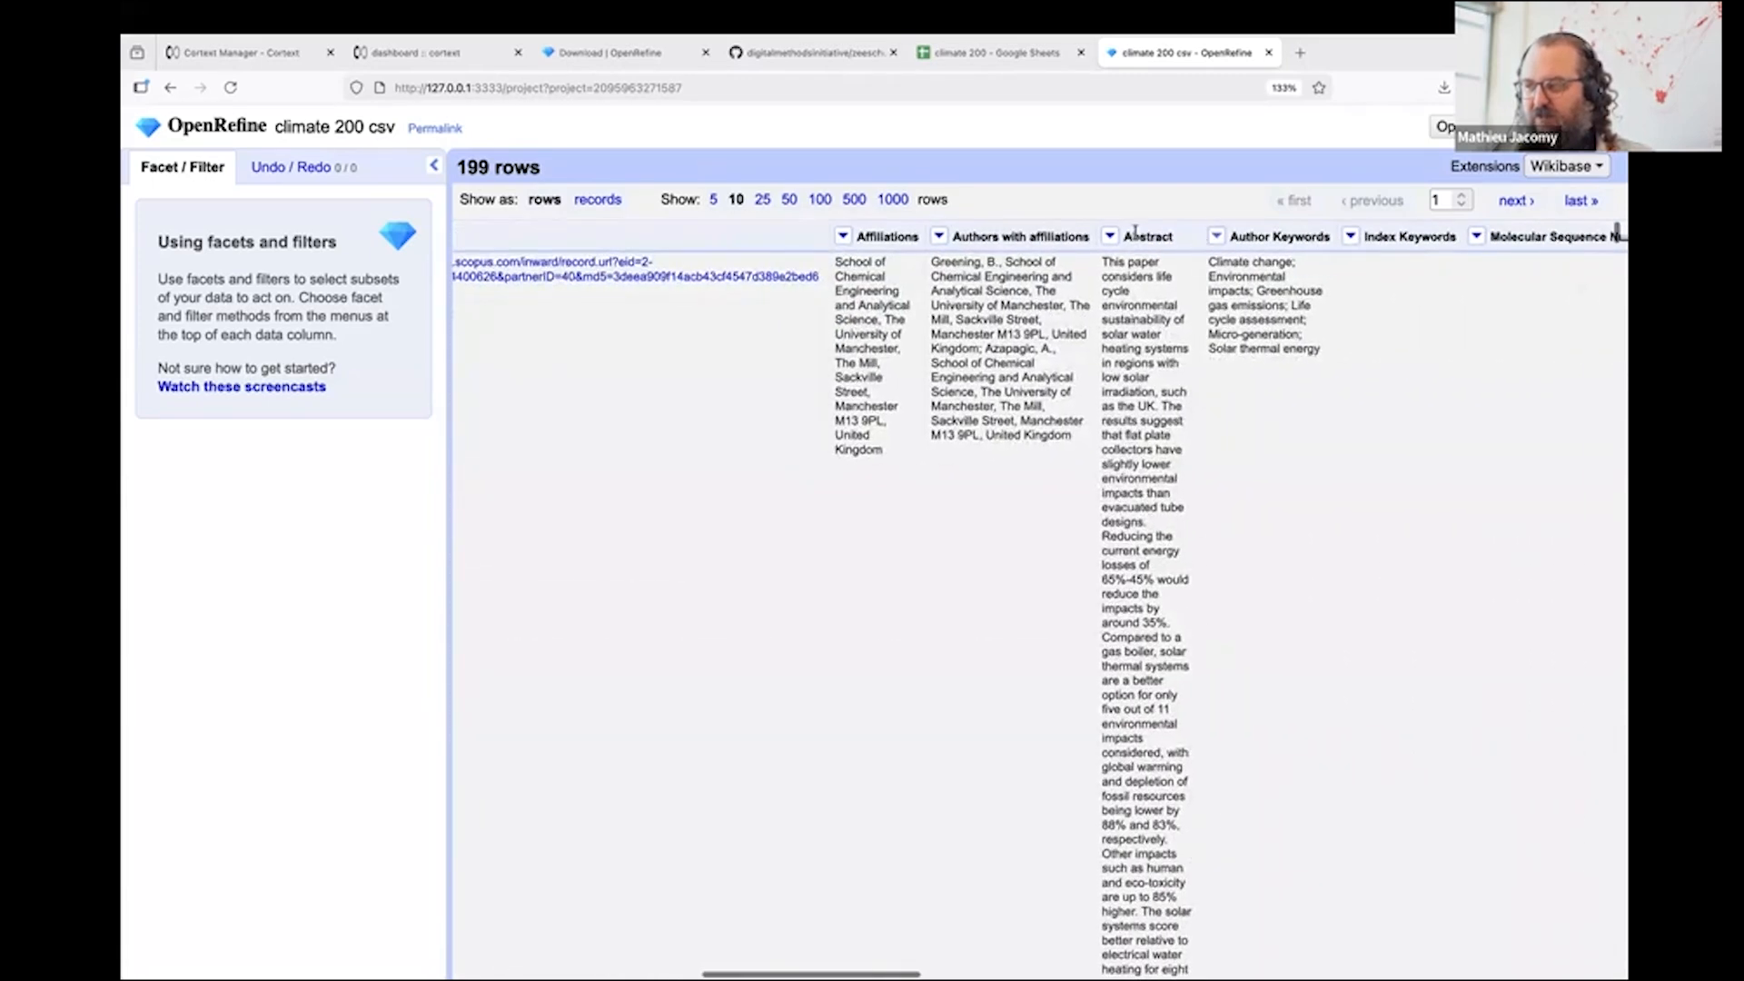
{"action": "scroll", "coordinate": [1117, 606], "scroll_direction": "down", "scroll_amount": 10}
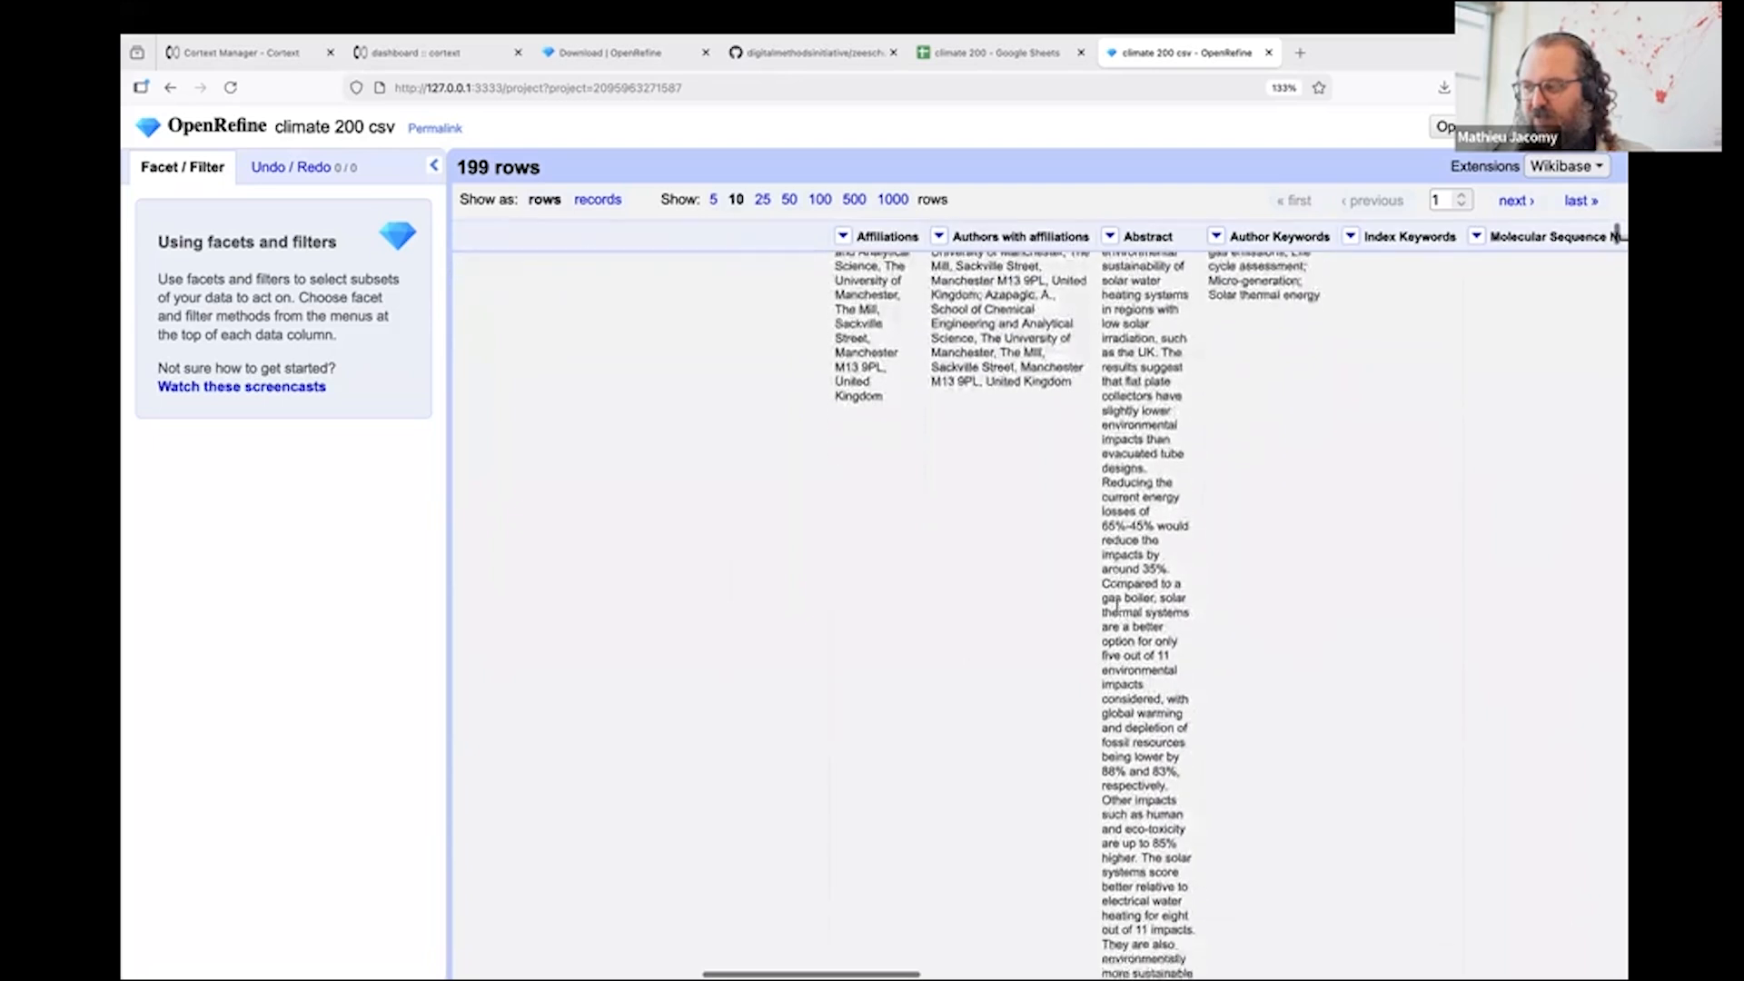
{"action": "scroll", "coordinate": [1117, 606], "scroll_direction": "up", "scroll_amount": 8}
{"action": "scroll", "coordinate": [1118, 606], "scroll_direction": "right", "scroll_amount": 4}
{"action": "scroll", "coordinate": [1118, 606], "scroll_direction": "right", "scroll_amount": 6}
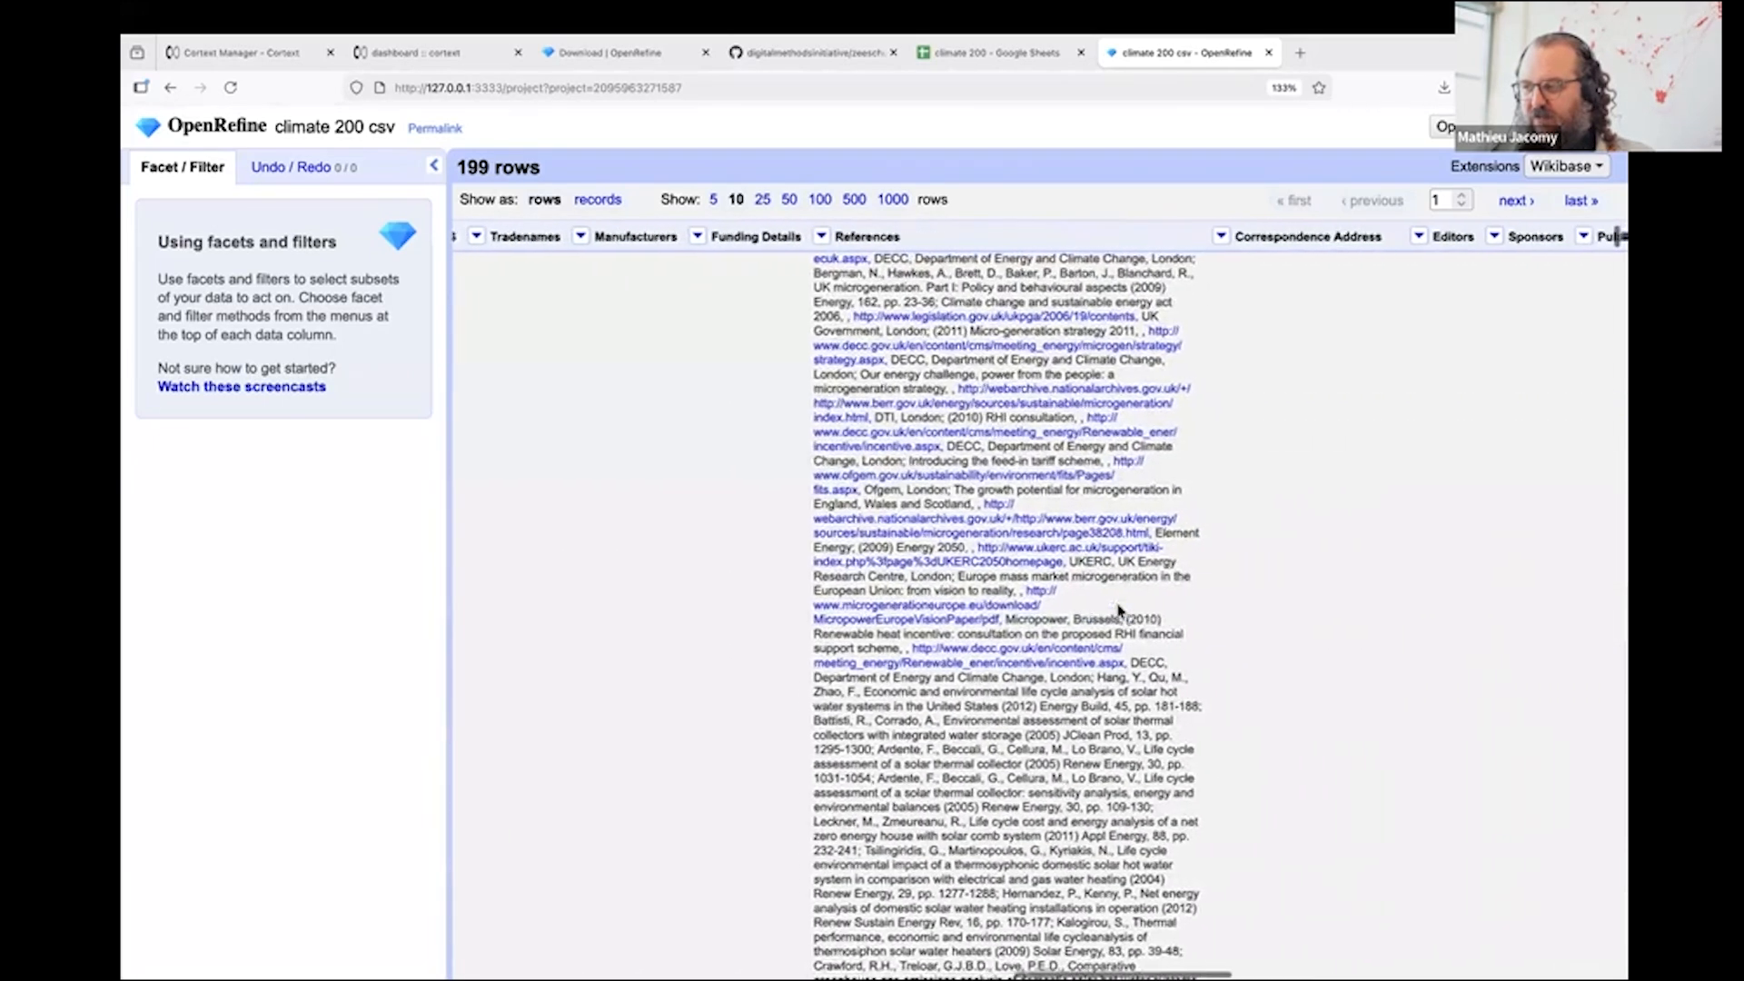
{"action": "scroll", "coordinate": [1117, 606], "scroll_direction": "up", "scroll_amount": 5}
{"action": "scroll", "coordinate": [1117, 605], "scroll_direction": "right", "scroll_amount": 10}
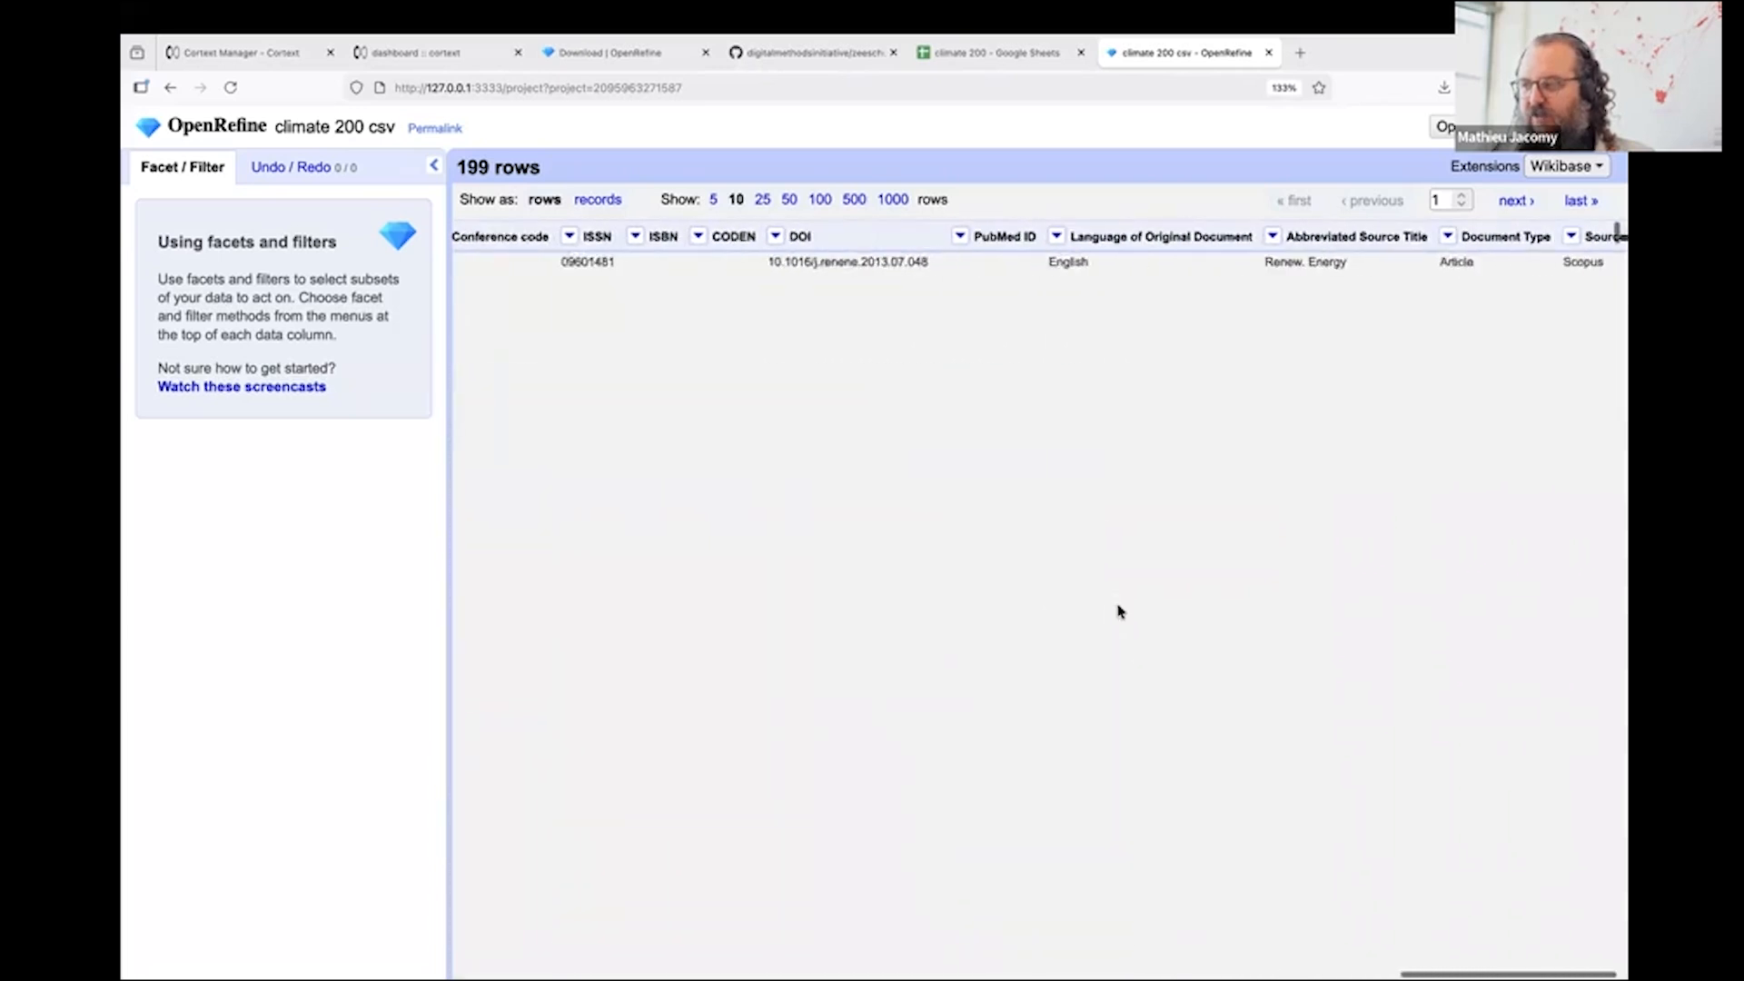
{"action": "scroll", "coordinate": [1119, 611], "scroll_direction": "left", "scroll_amount": 15}
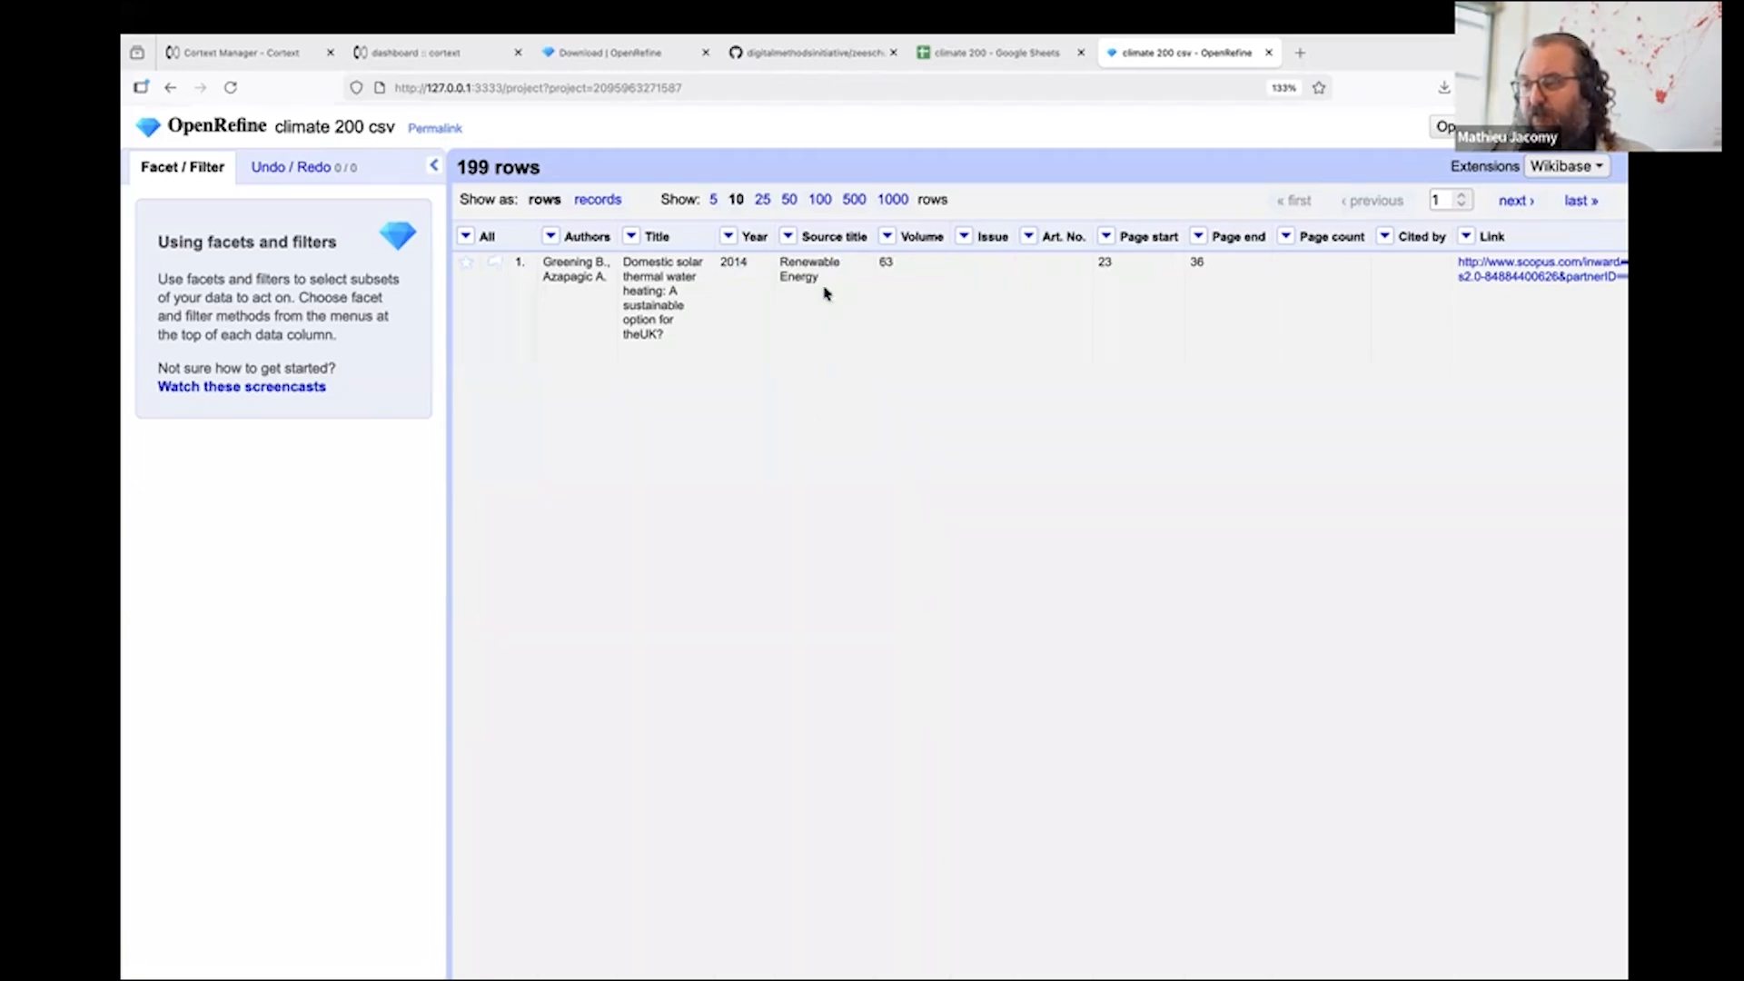
Add a text facet on the Source title column and look through its alphabetical list of journals
{"action": "left_click", "coordinate": [788, 238]}
{"action": "mouse_move", "coordinate": [806, 261]}
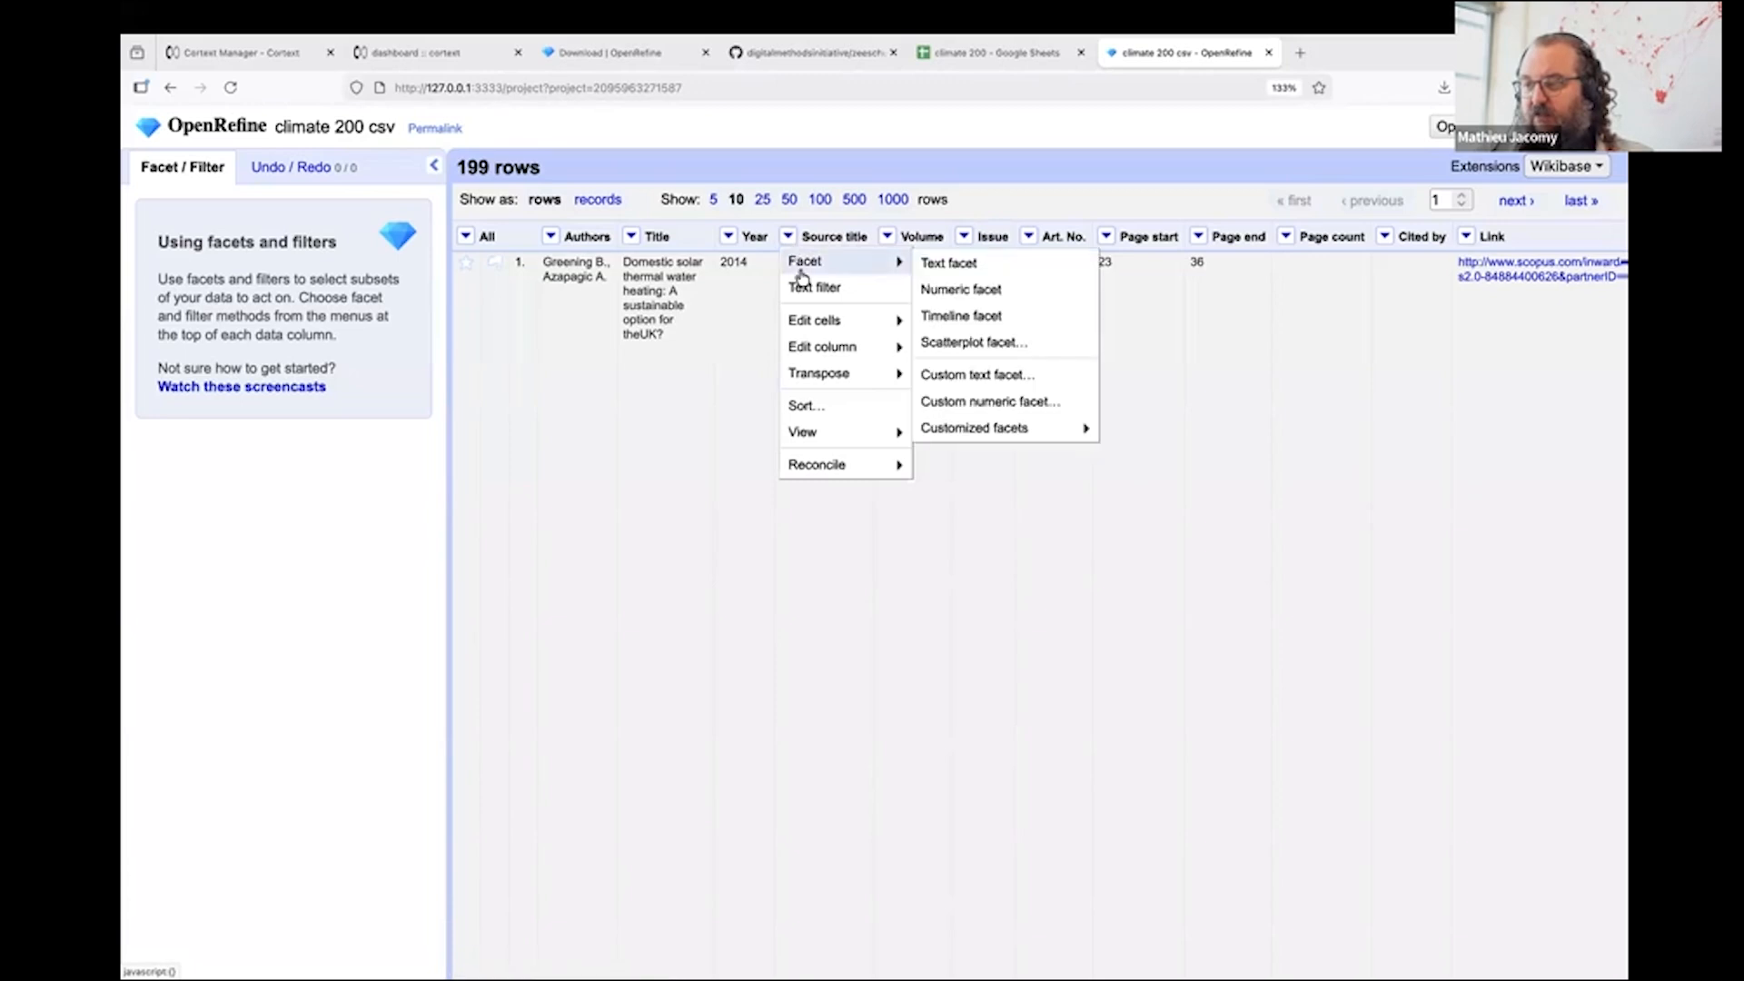
{"action": "left_click", "coordinate": [961, 267]}
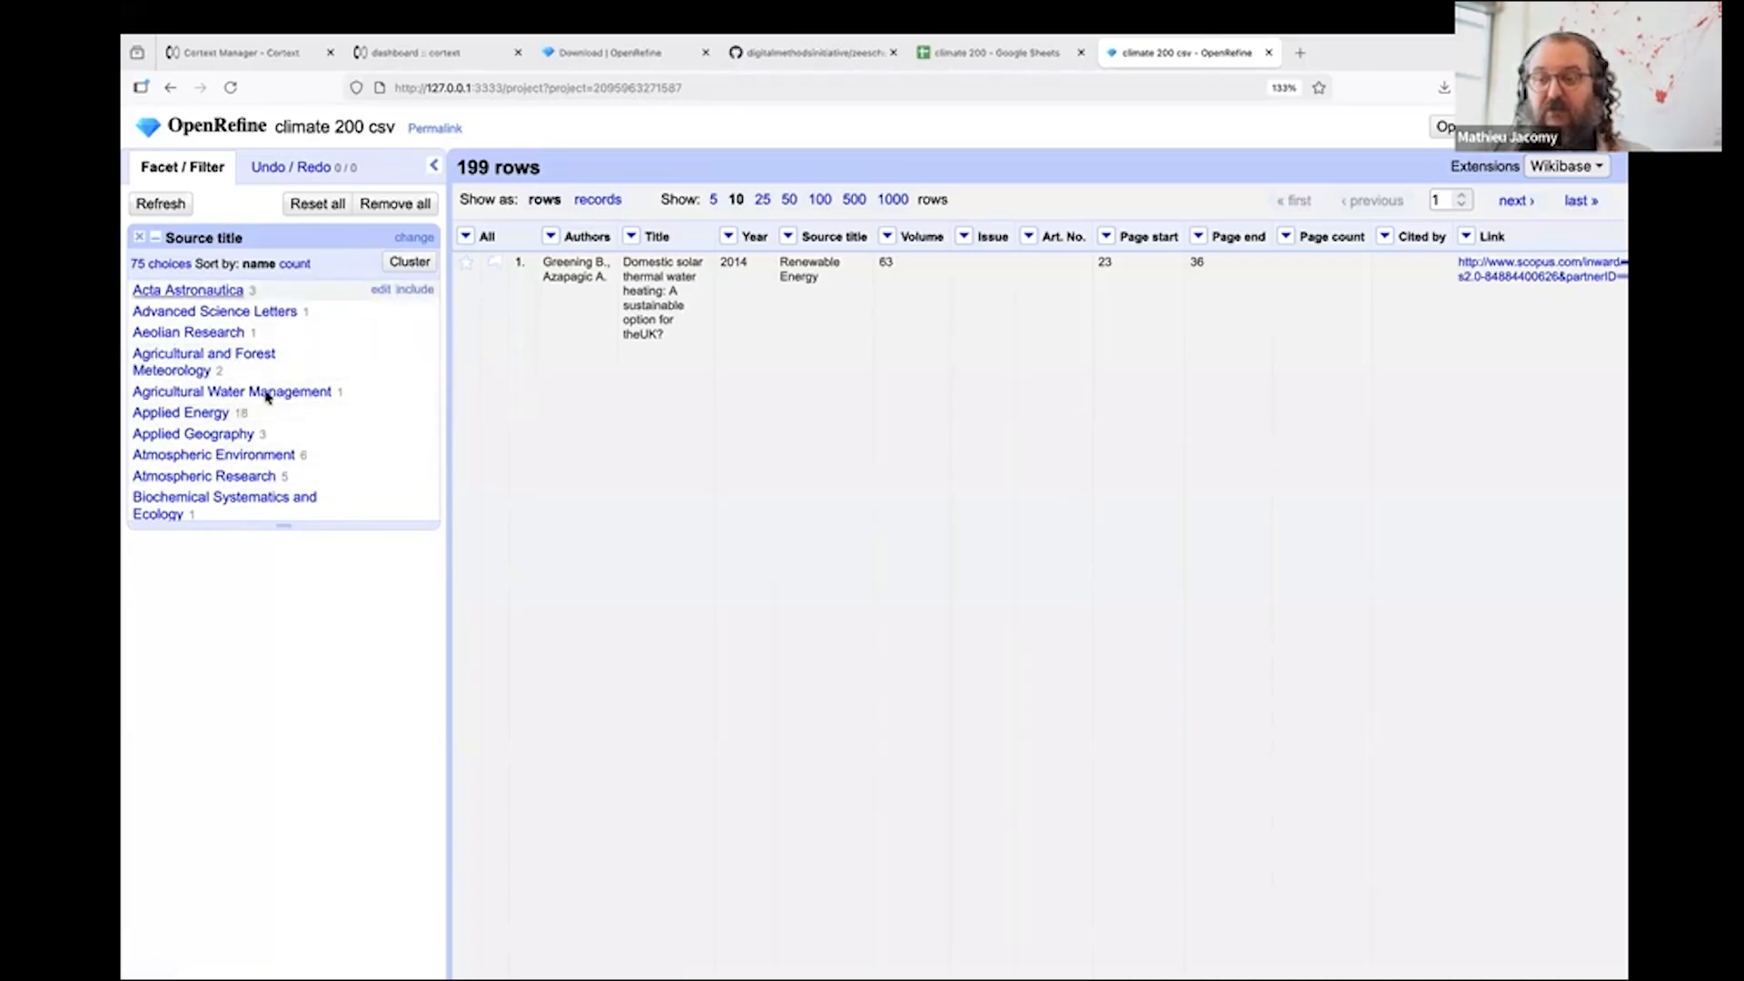
{"action": "scroll", "coordinate": [276, 385], "scroll_direction": "down", "scroll_amount": 1}
{"action": "scroll", "coordinate": [275, 385], "scroll_direction": "down", "scroll_amount": 10}
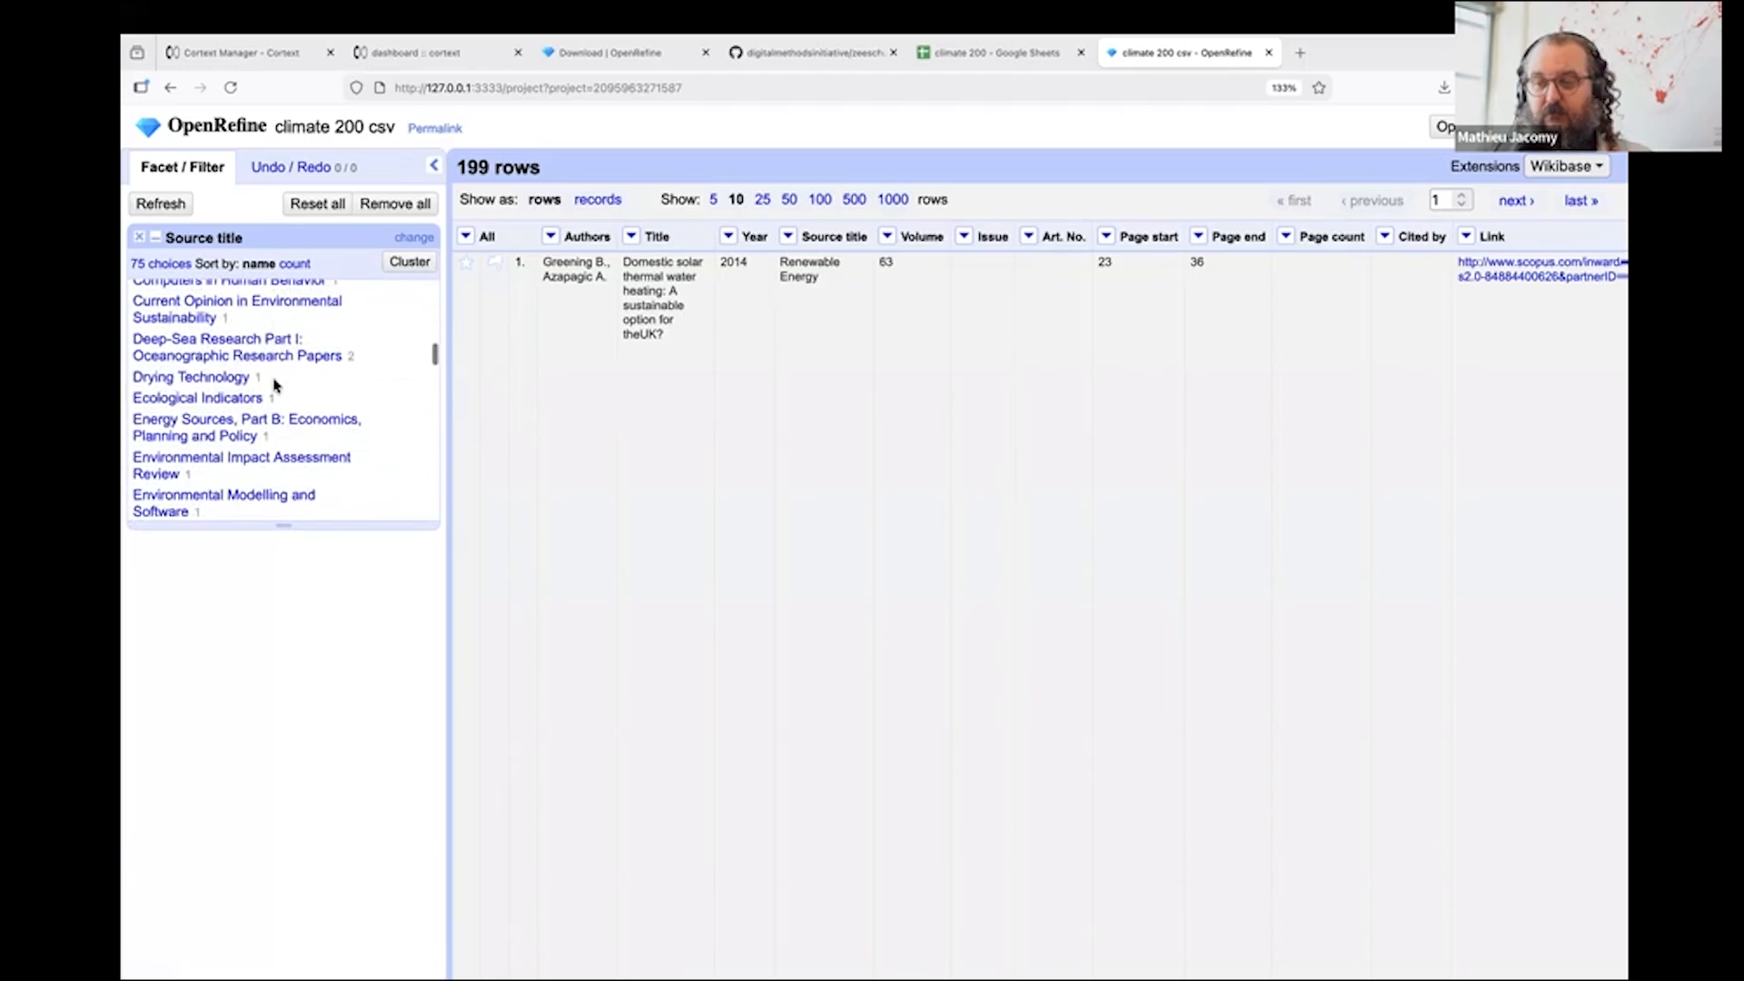
{"action": "scroll", "coordinate": [274, 385], "scroll_direction": "up", "scroll_amount": 10}
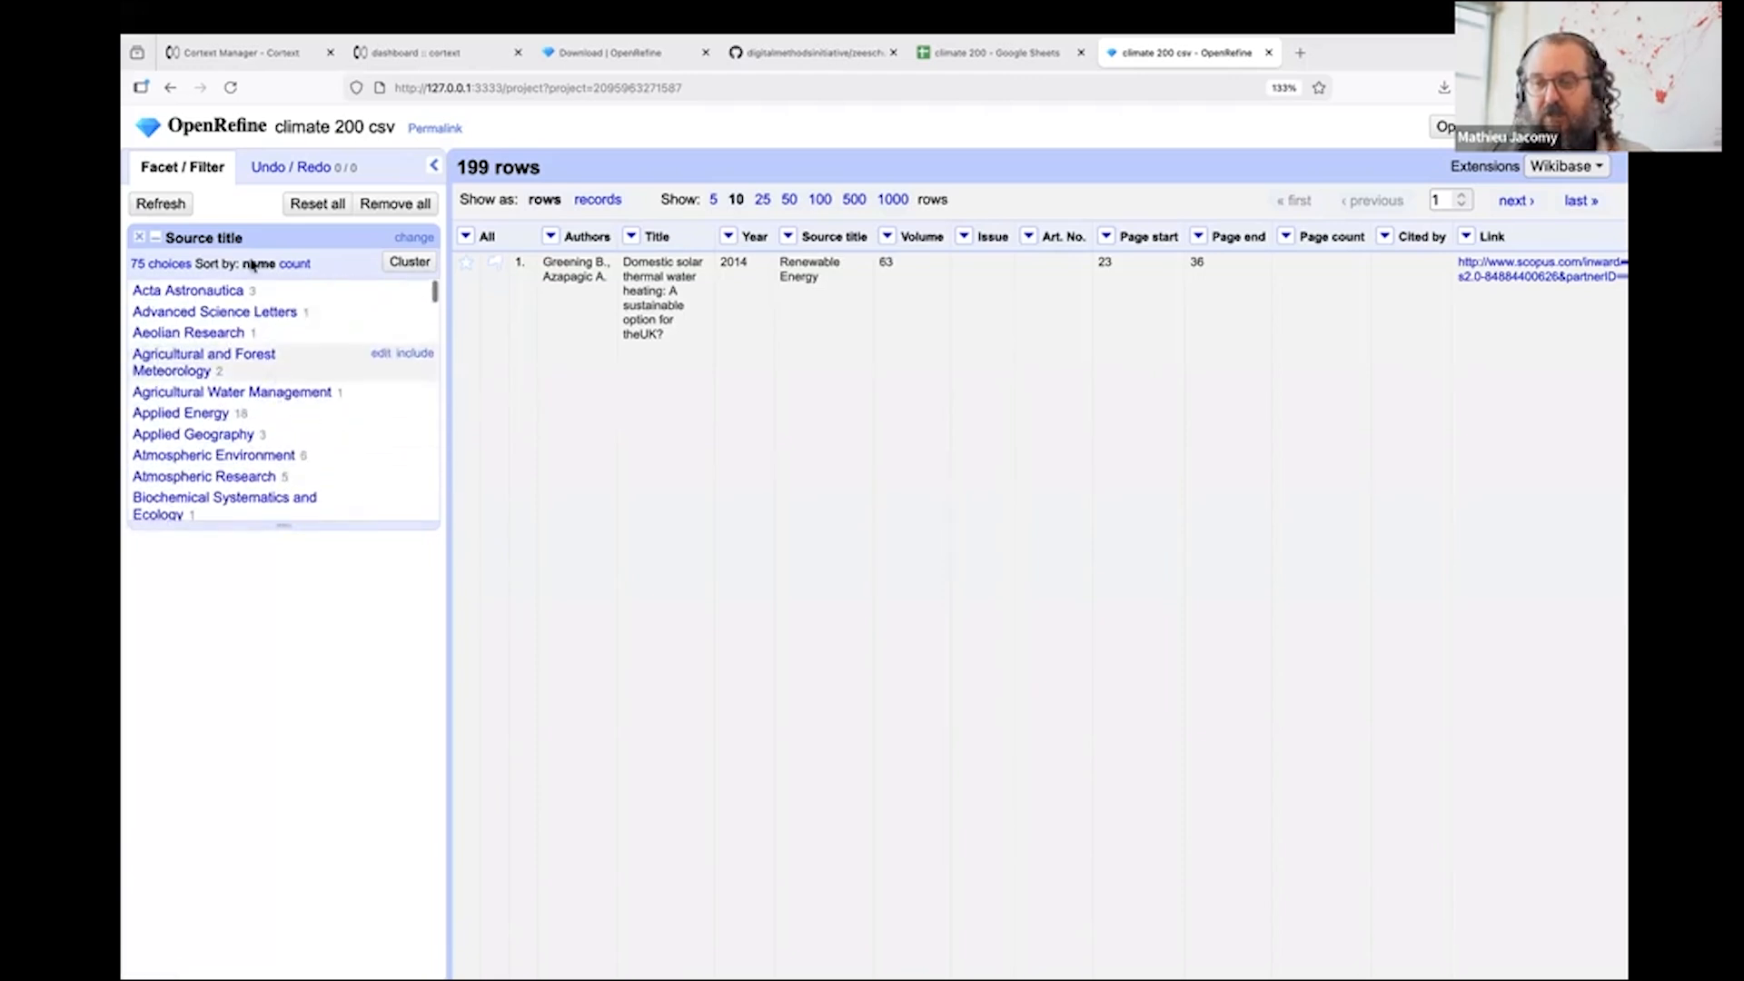
{"action": "scroll", "coordinate": [266, 409], "scroll_direction": "down", "scroll_amount": 3}
{"action": "scroll", "coordinate": [265, 409], "scroll_direction": "up", "scroll_amount": 3}
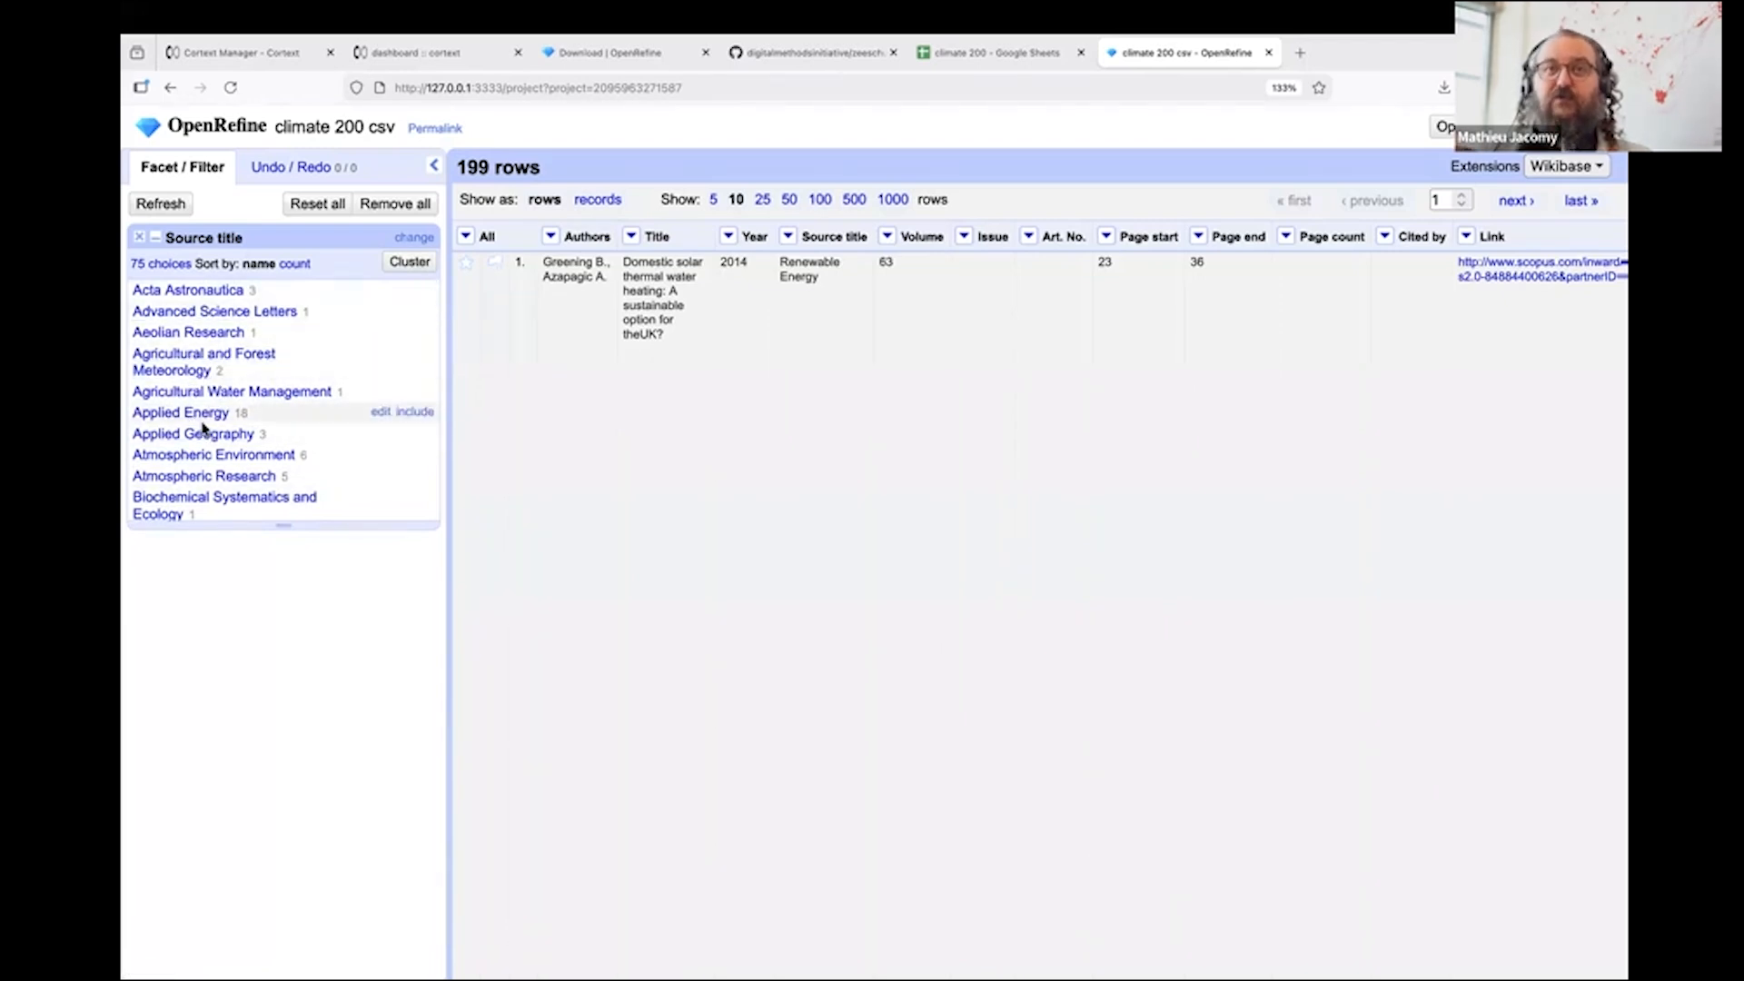
Sort the Source title facet by count and look through the ranked journals
{"action": "left_click", "coordinate": [296, 264]}
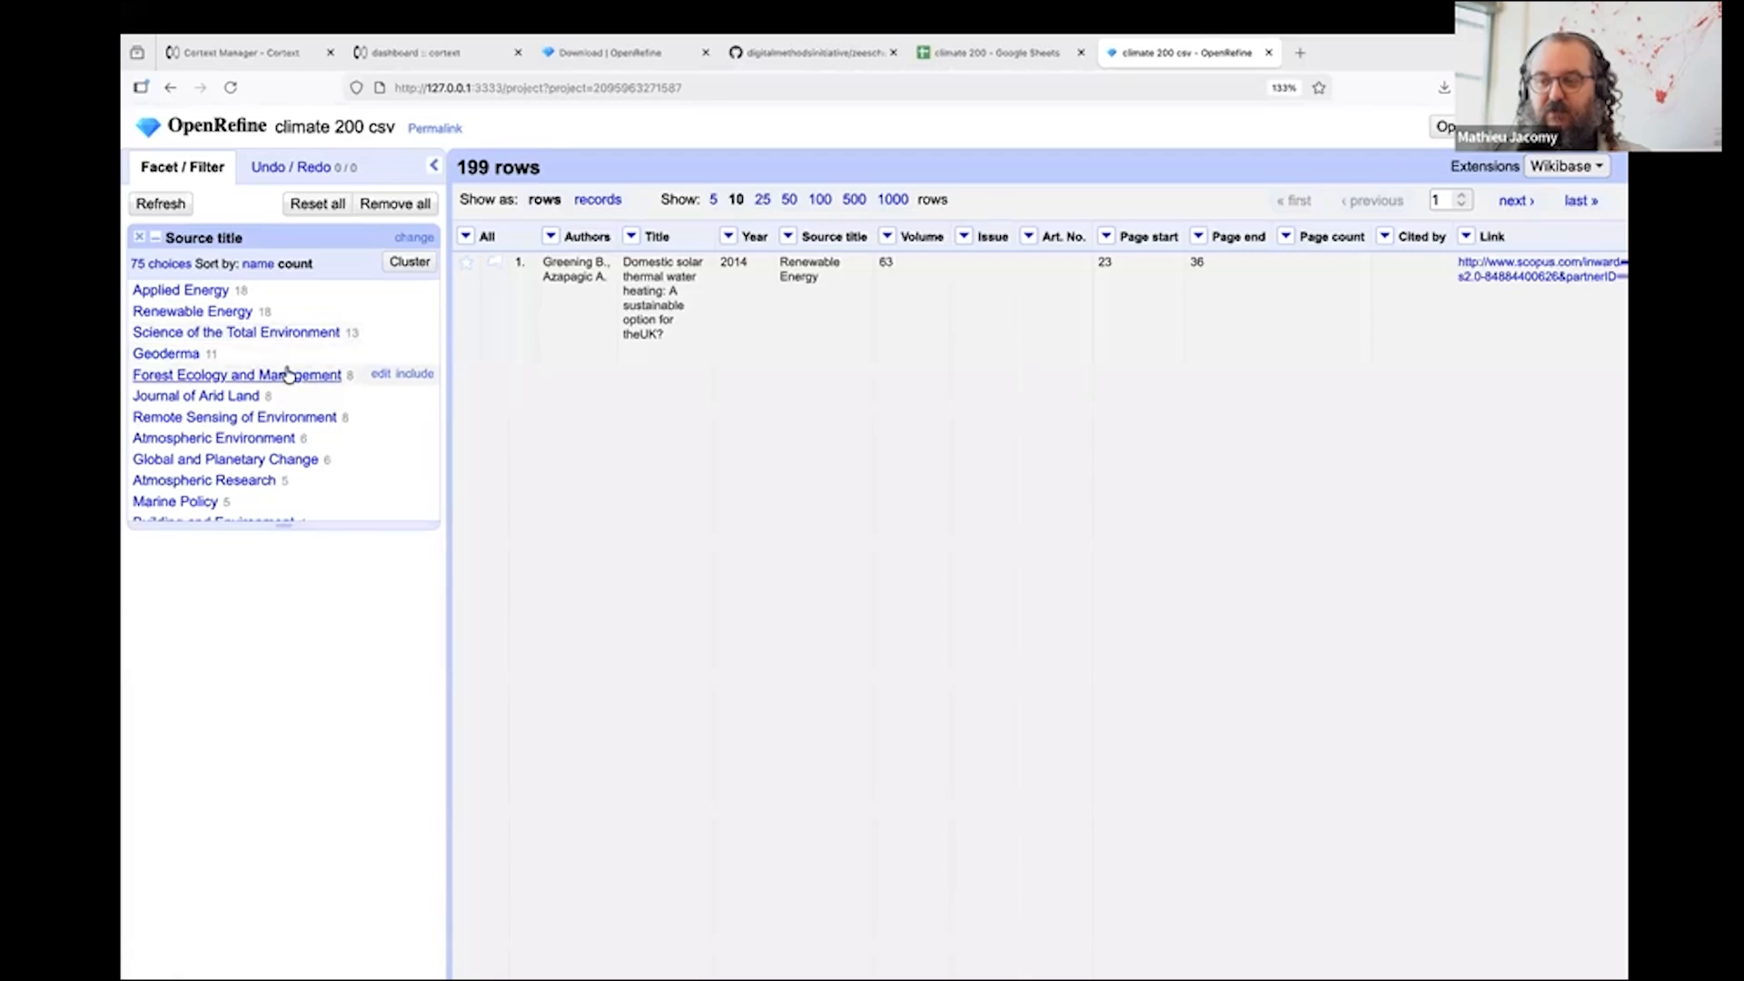
{"action": "scroll", "coordinate": [289, 374], "scroll_direction": "down", "scroll_amount": 4}
{"action": "scroll", "coordinate": [289, 374], "scroll_direction": "down", "scroll_amount": 10}
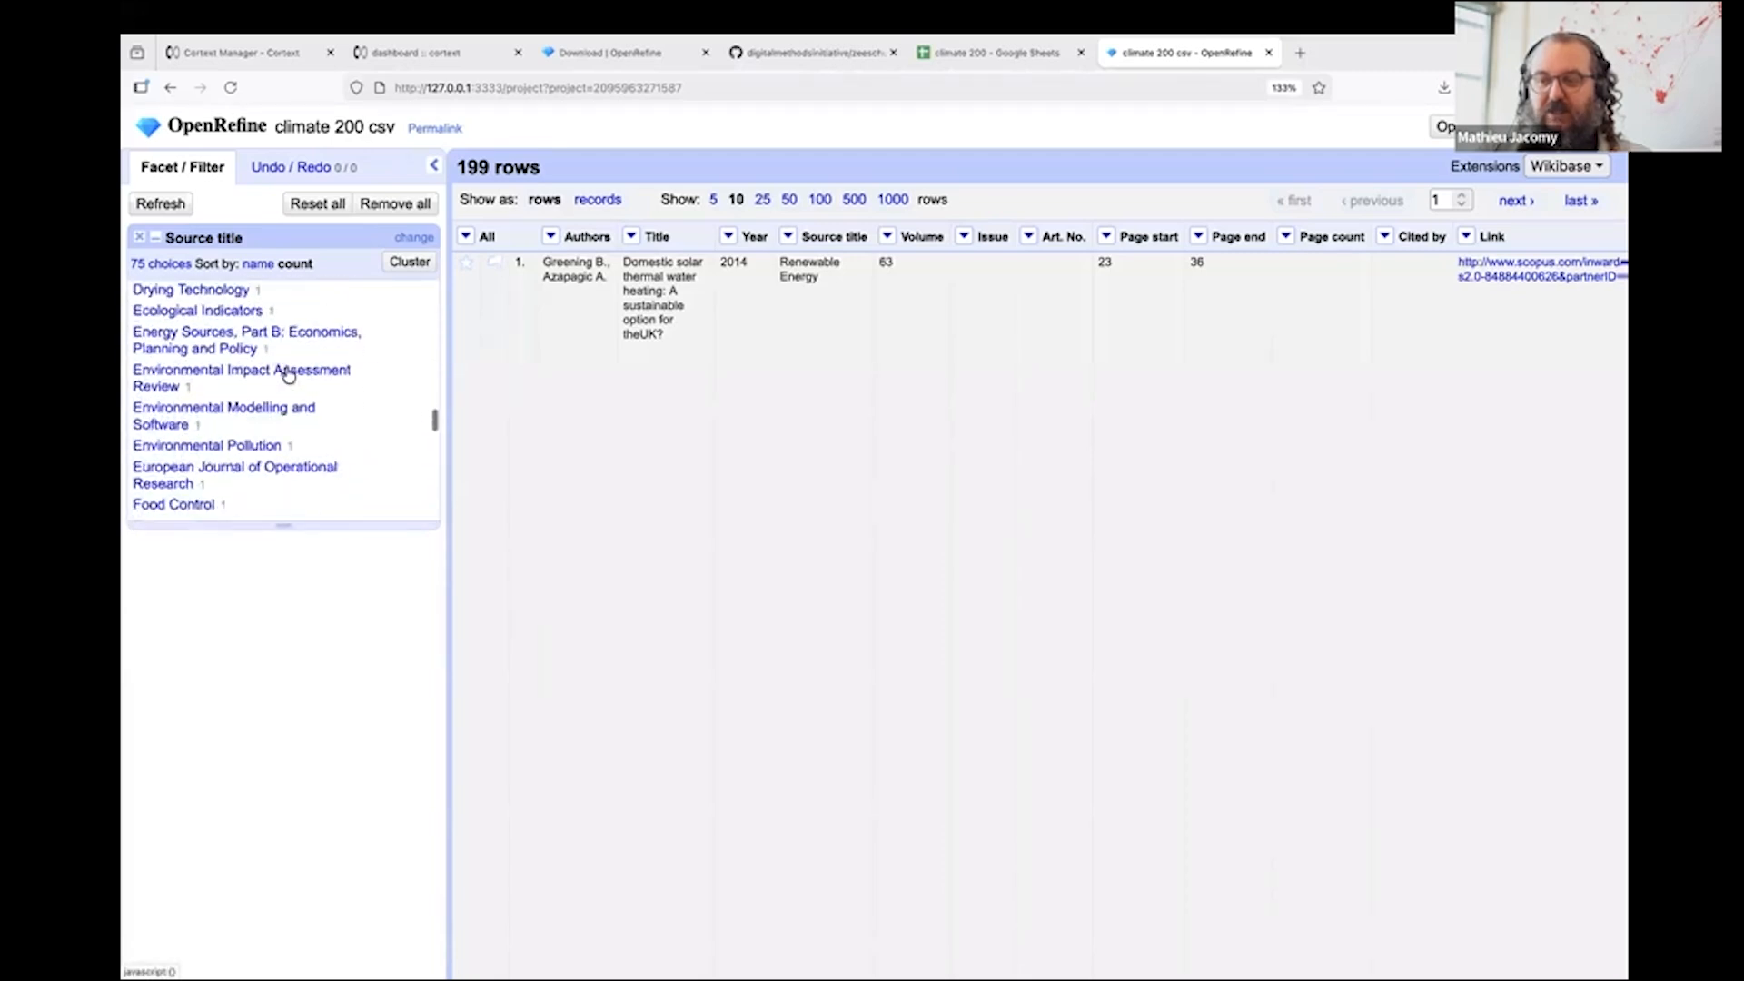
{"action": "scroll", "coordinate": [261, 435], "scroll_direction": "down", "scroll_amount": 5}
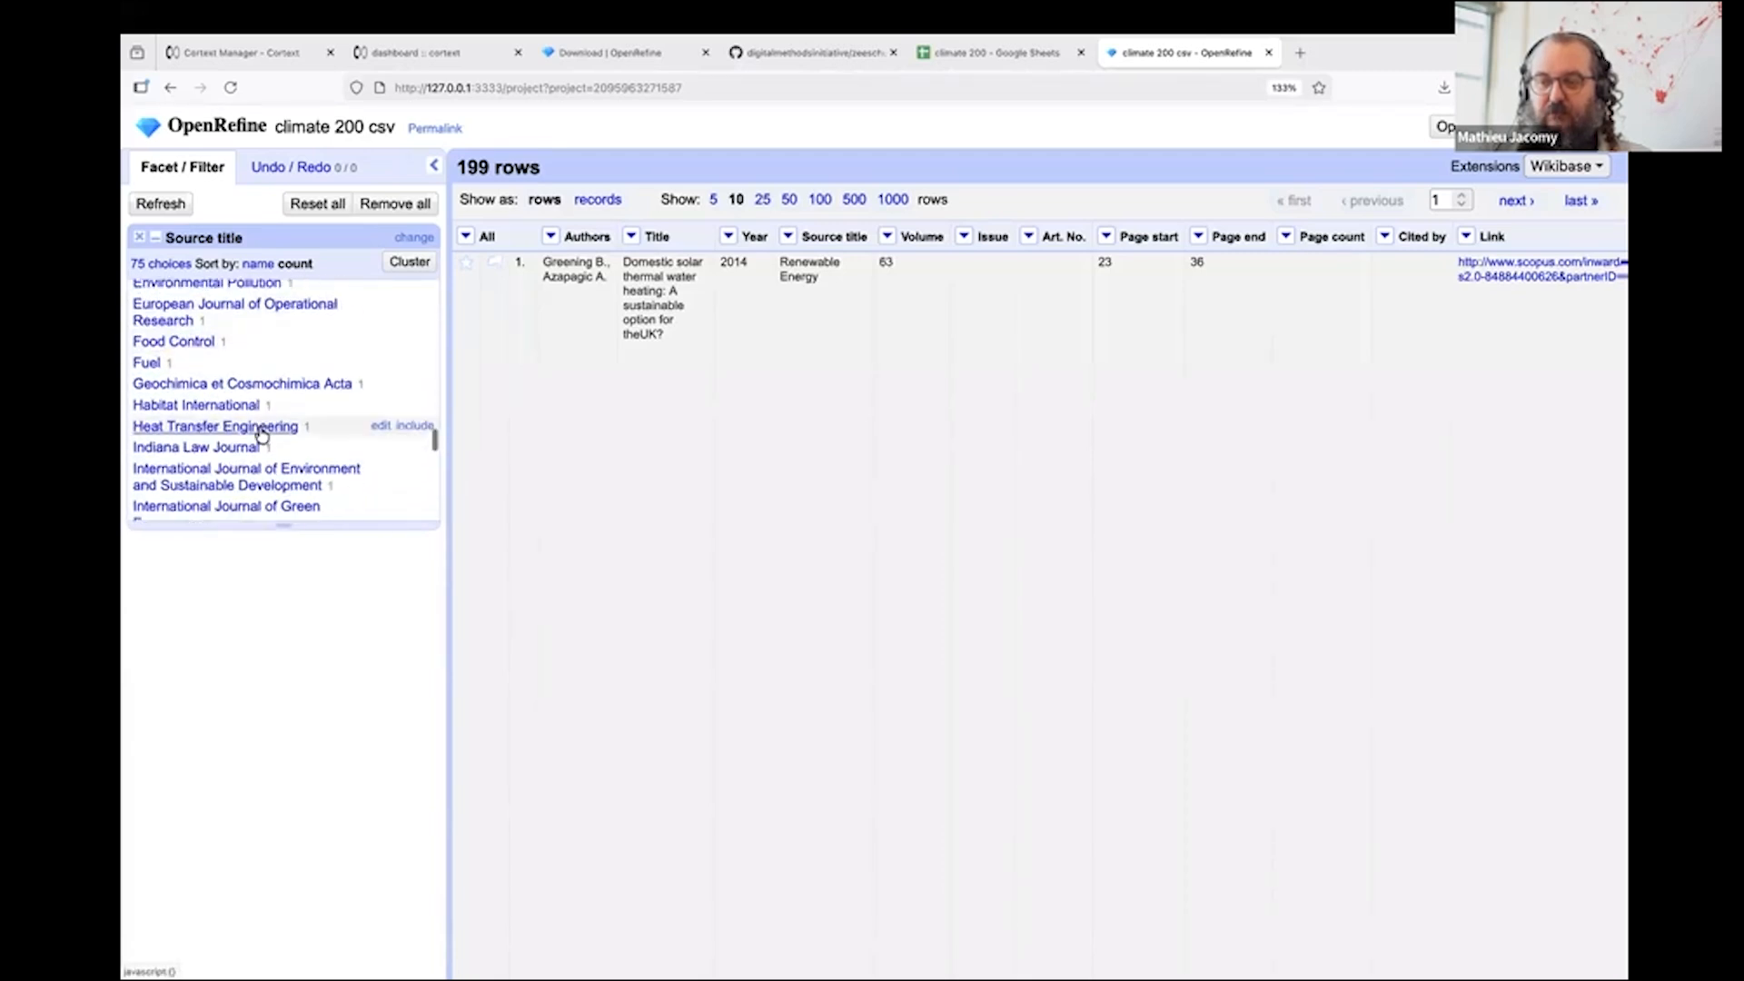
{"action": "scroll", "coordinate": [262, 434], "scroll_direction": "up", "scroll_amount": 10}
{"action": "scroll", "coordinate": [262, 434], "scroll_direction": "up", "scroll_amount": 5}
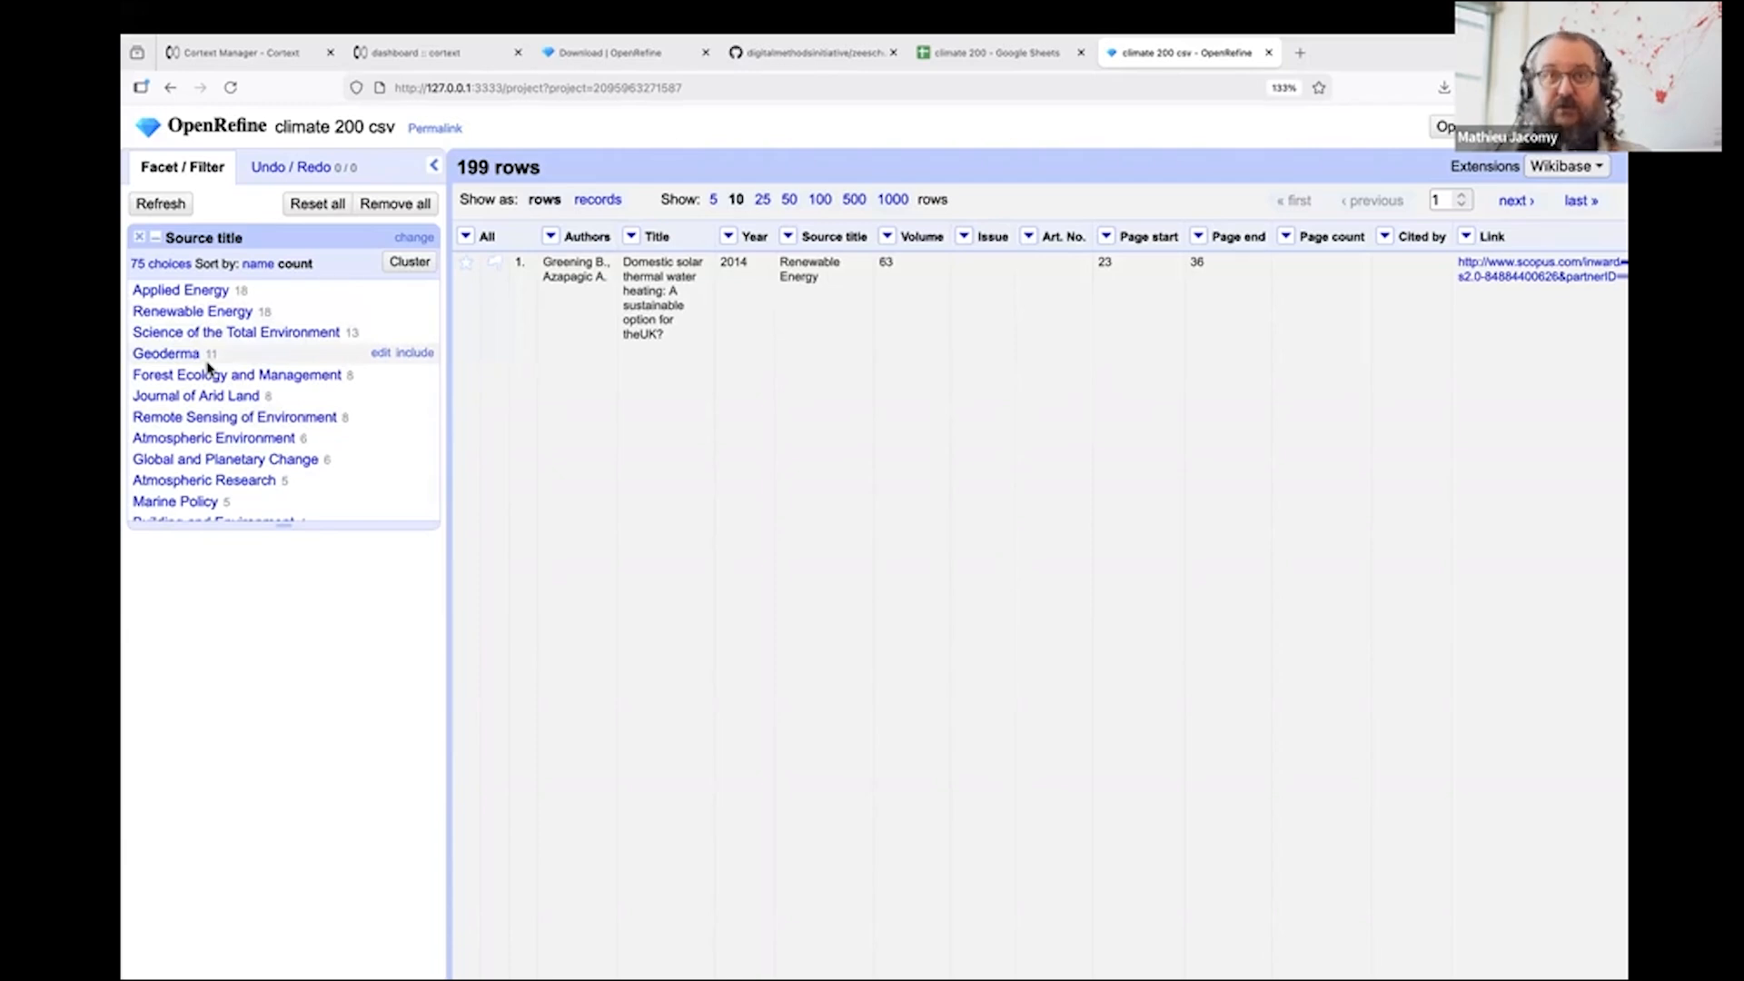
Filter the rows by Applied Energy, Renewable Energy, and Forest Ecology and Management in turn, and clear the journal filter
{"action": "left_click", "coordinate": [201, 292]}
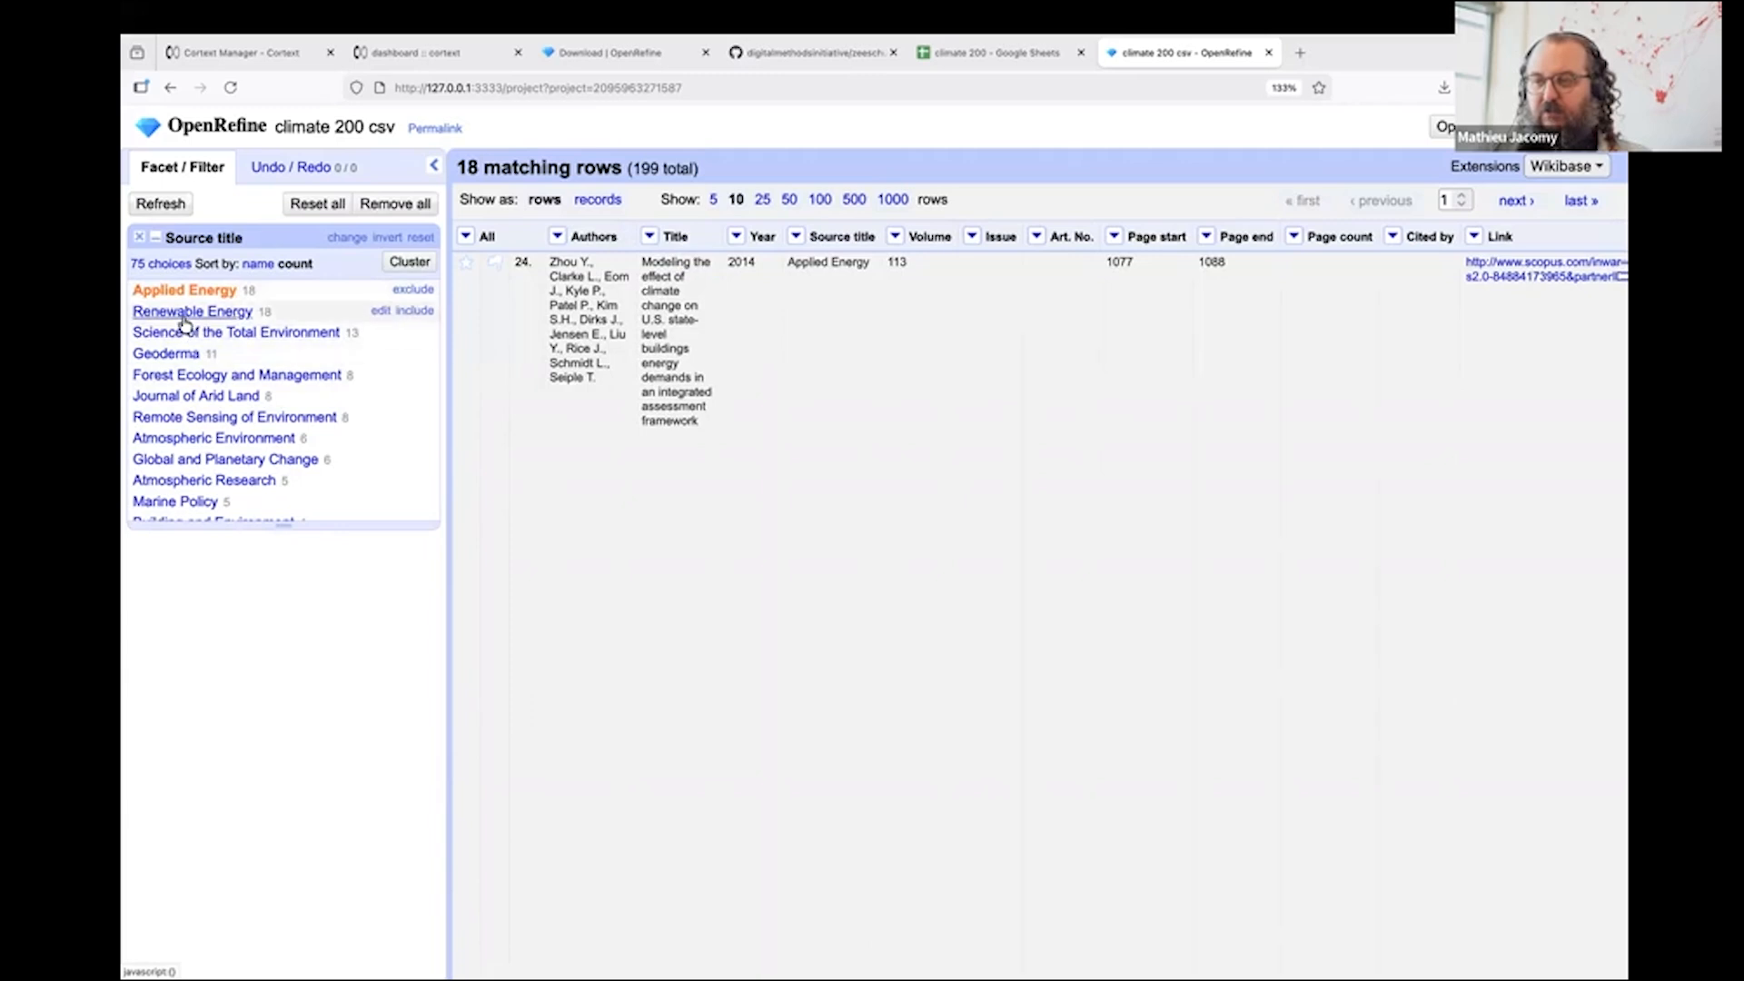
{"action": "left_click", "coordinate": [227, 311]}
{"action": "left_click", "coordinate": [159, 375]}
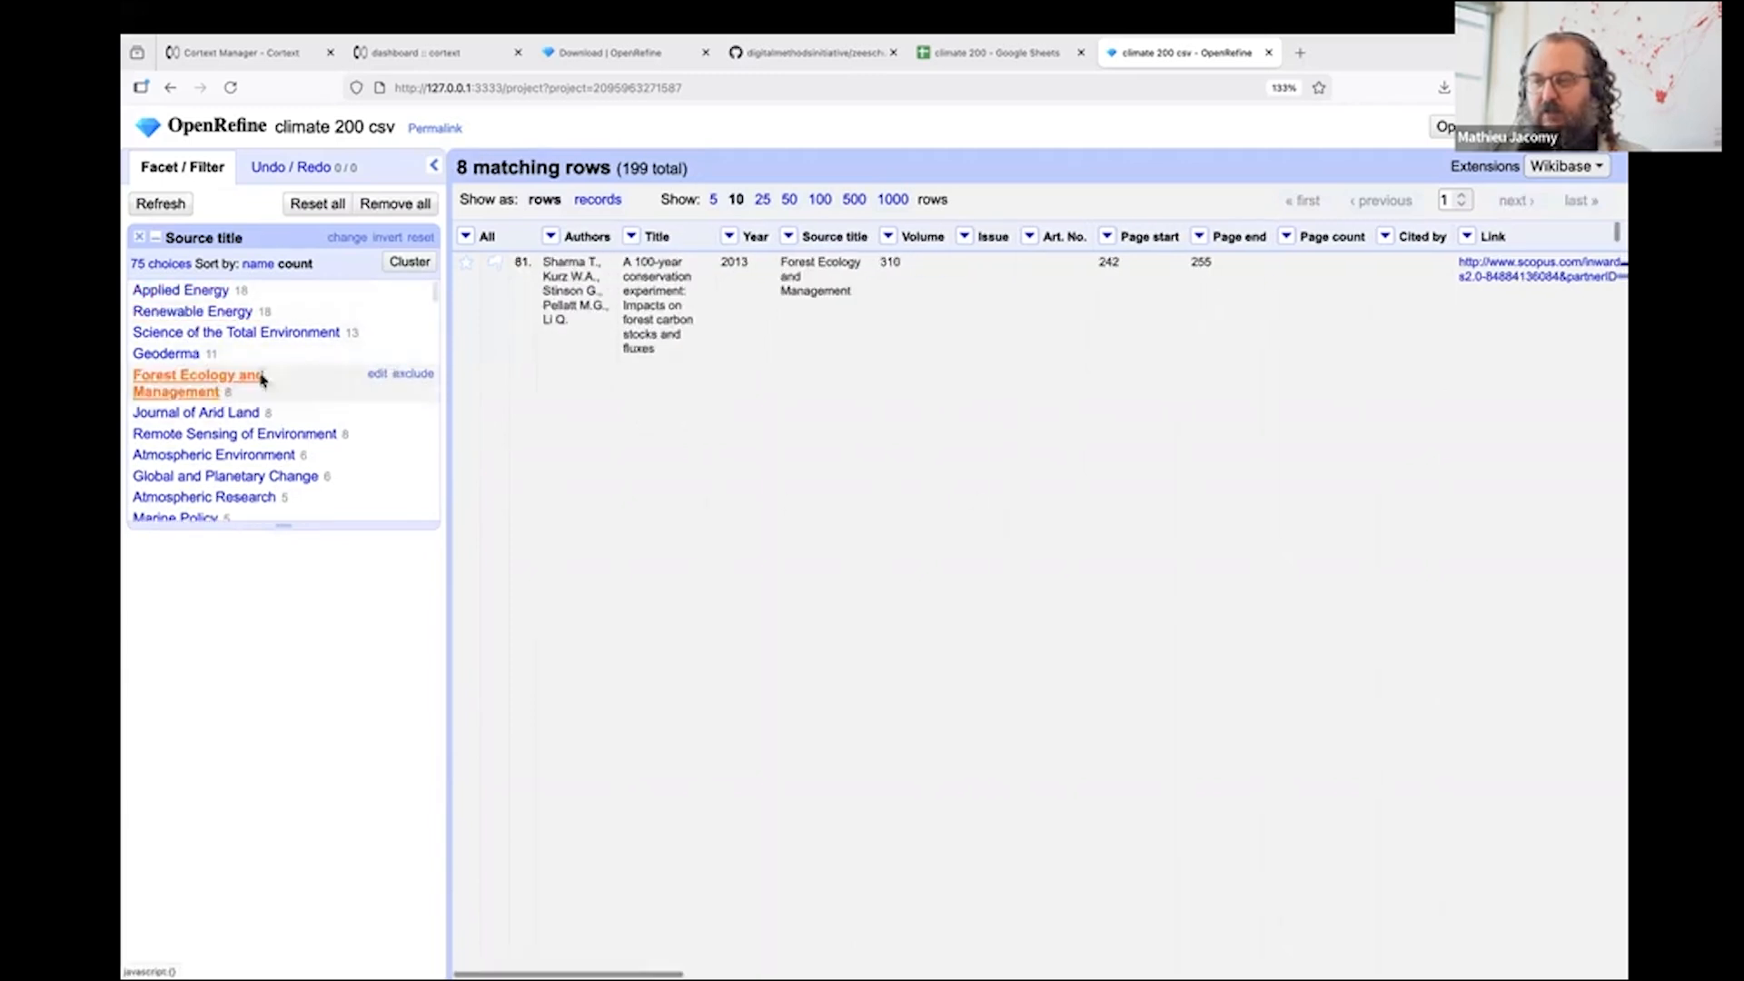
{"action": "left_click", "coordinate": [414, 374]}
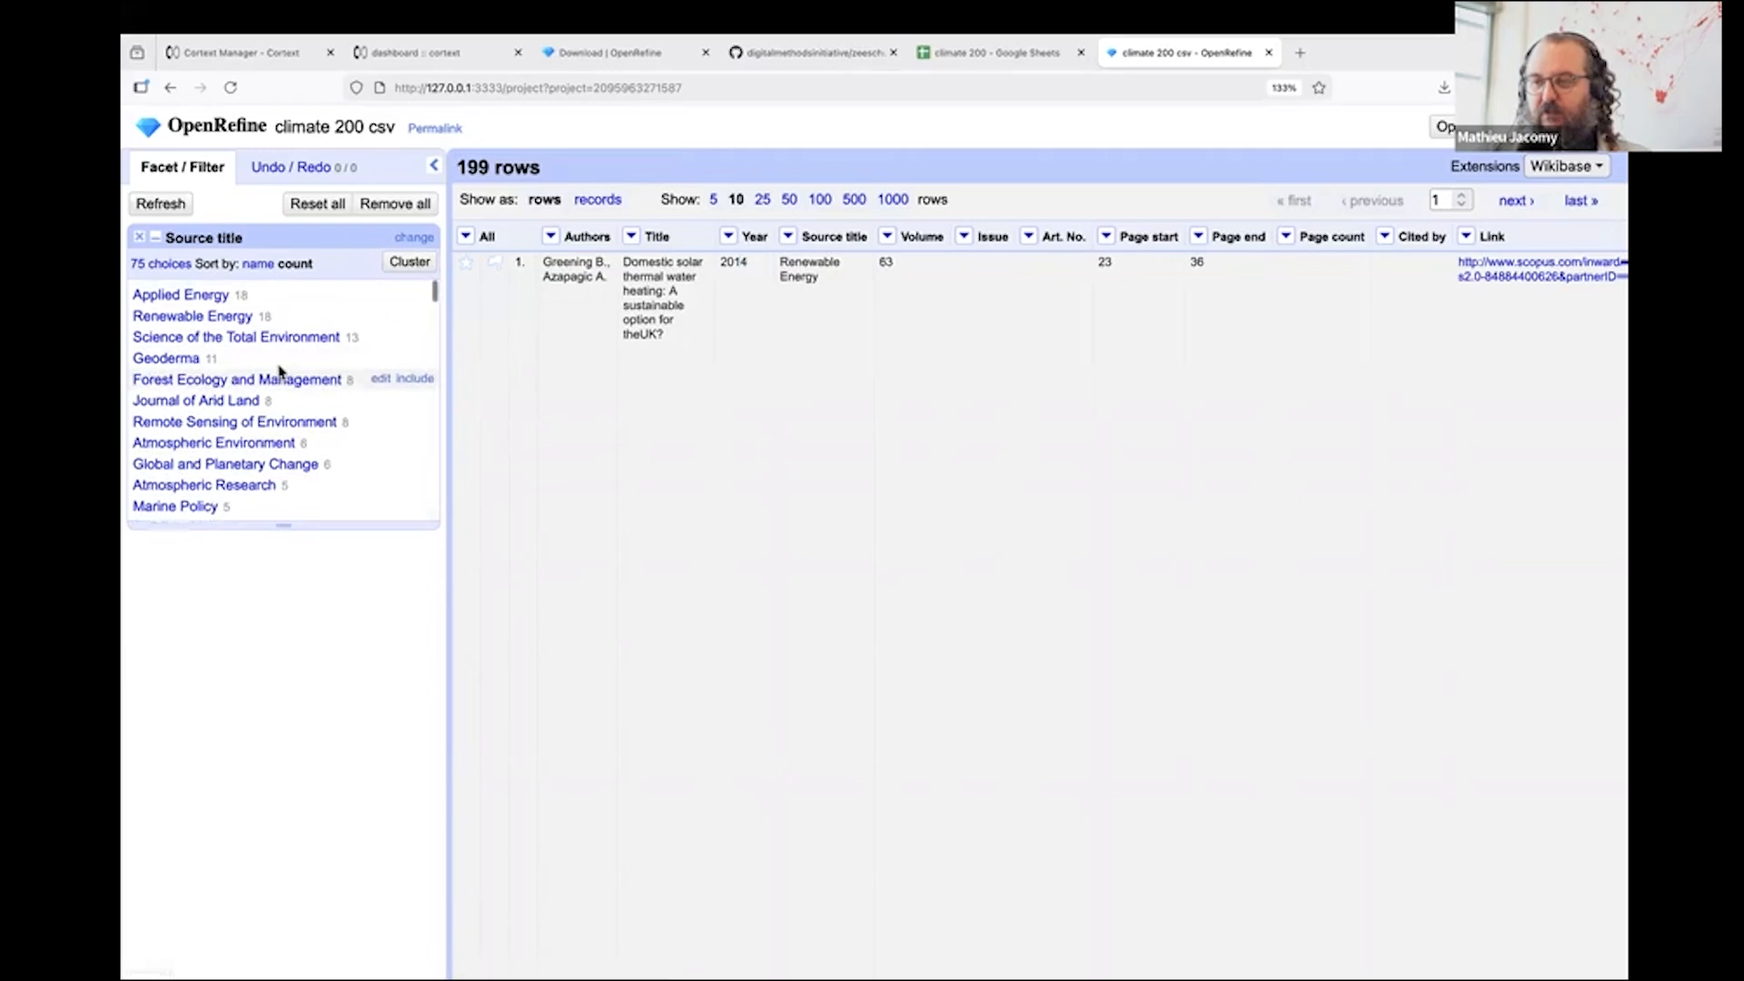
{"action": "scroll", "coordinate": [309, 436], "scroll_direction": "down", "scroll_amount": 15}
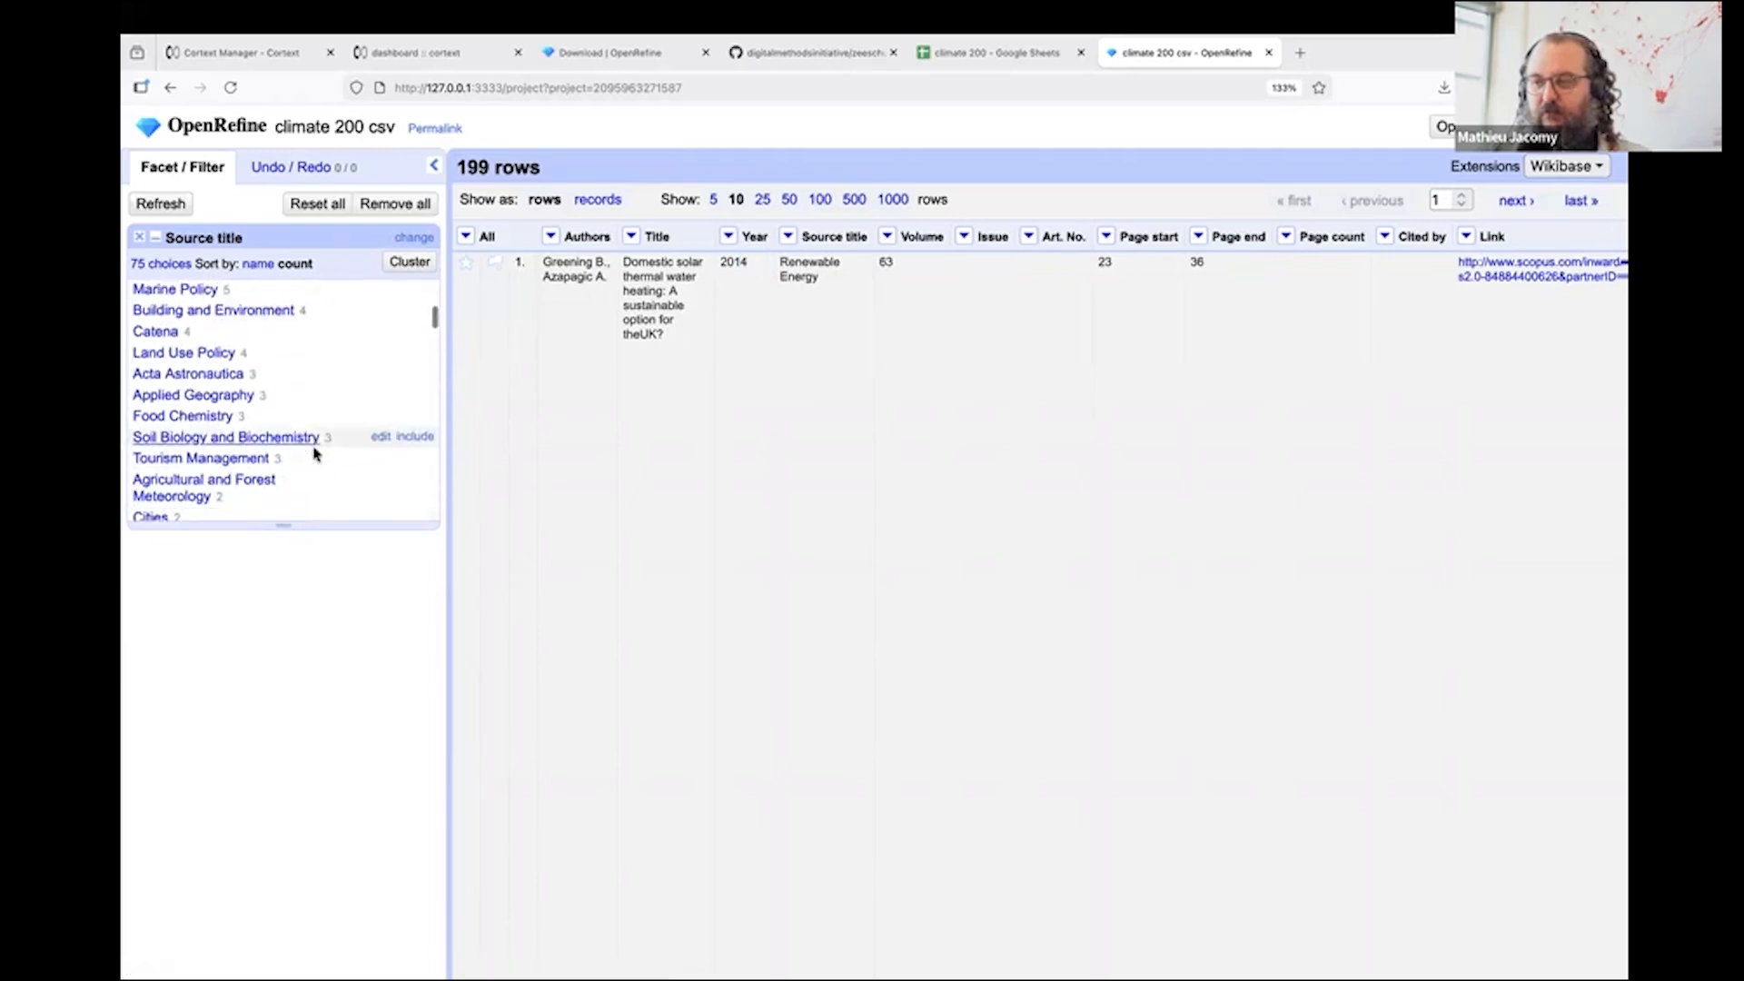
Filter the rows by Structural Change and Economic Dynamics, clear that filter, and remove the Source title facet
{"action": "scroll", "coordinate": [313, 452], "scroll_direction": "down", "scroll_amount": 10}
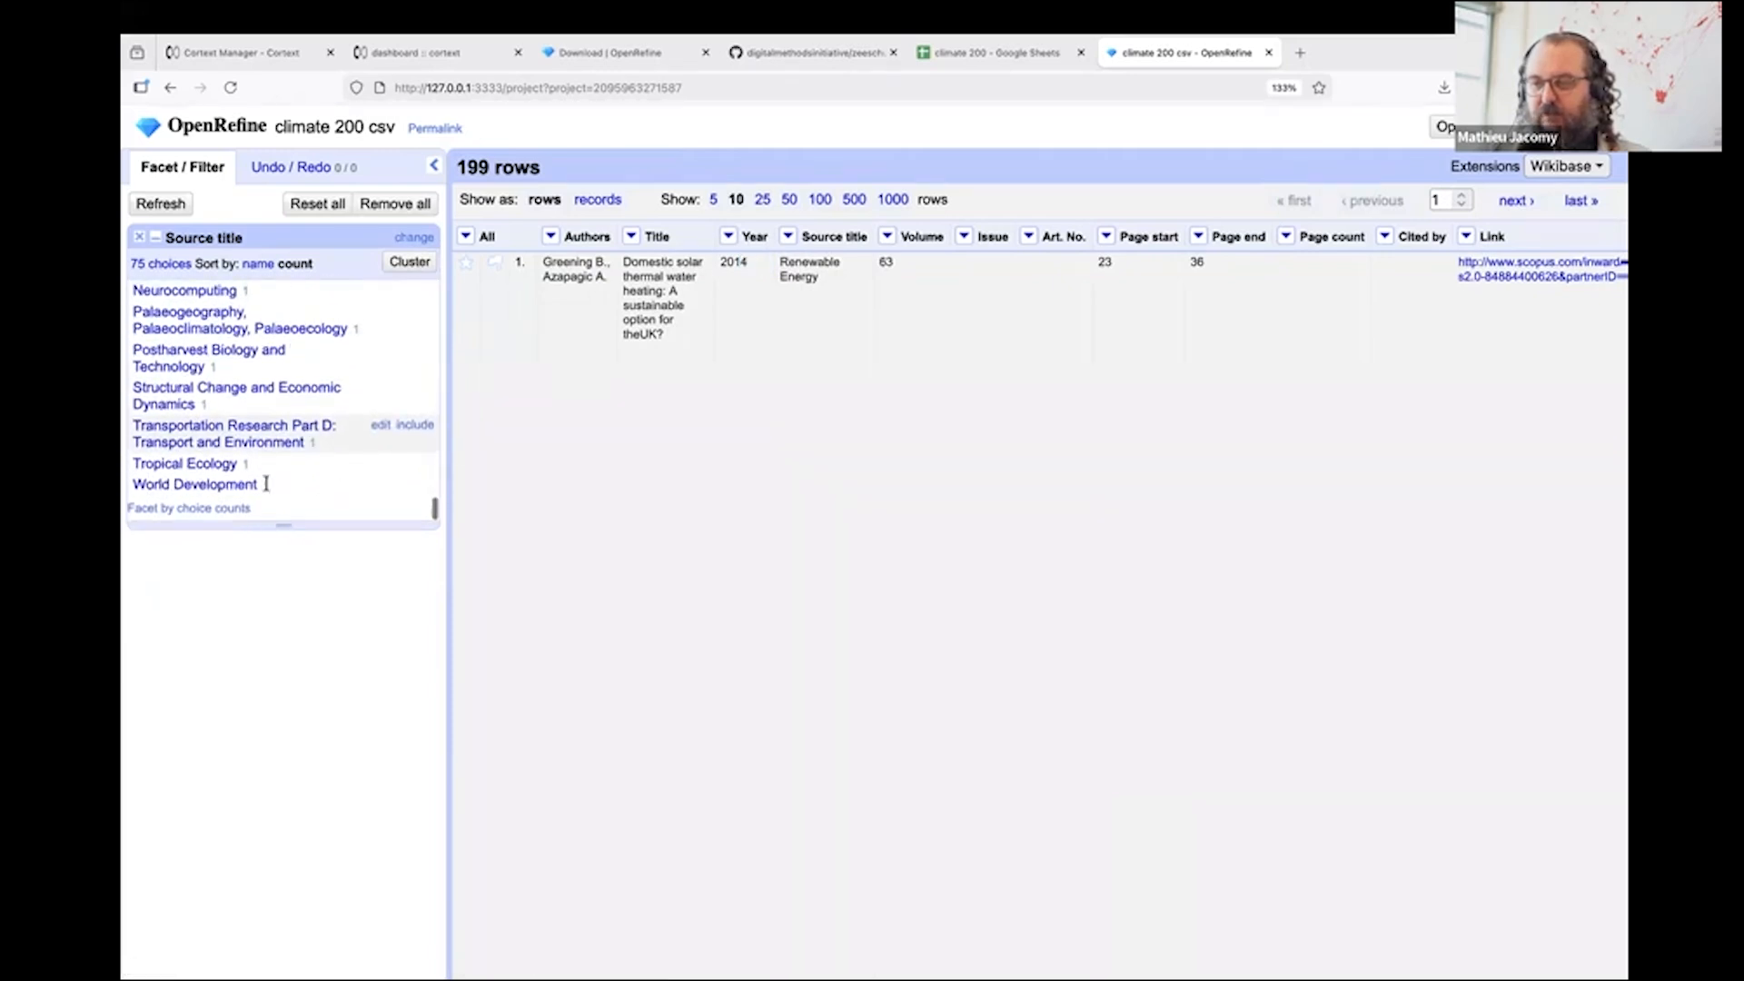
{"action": "scroll", "coordinate": [399, 399], "scroll_direction": "up", "scroll_amount": 1}
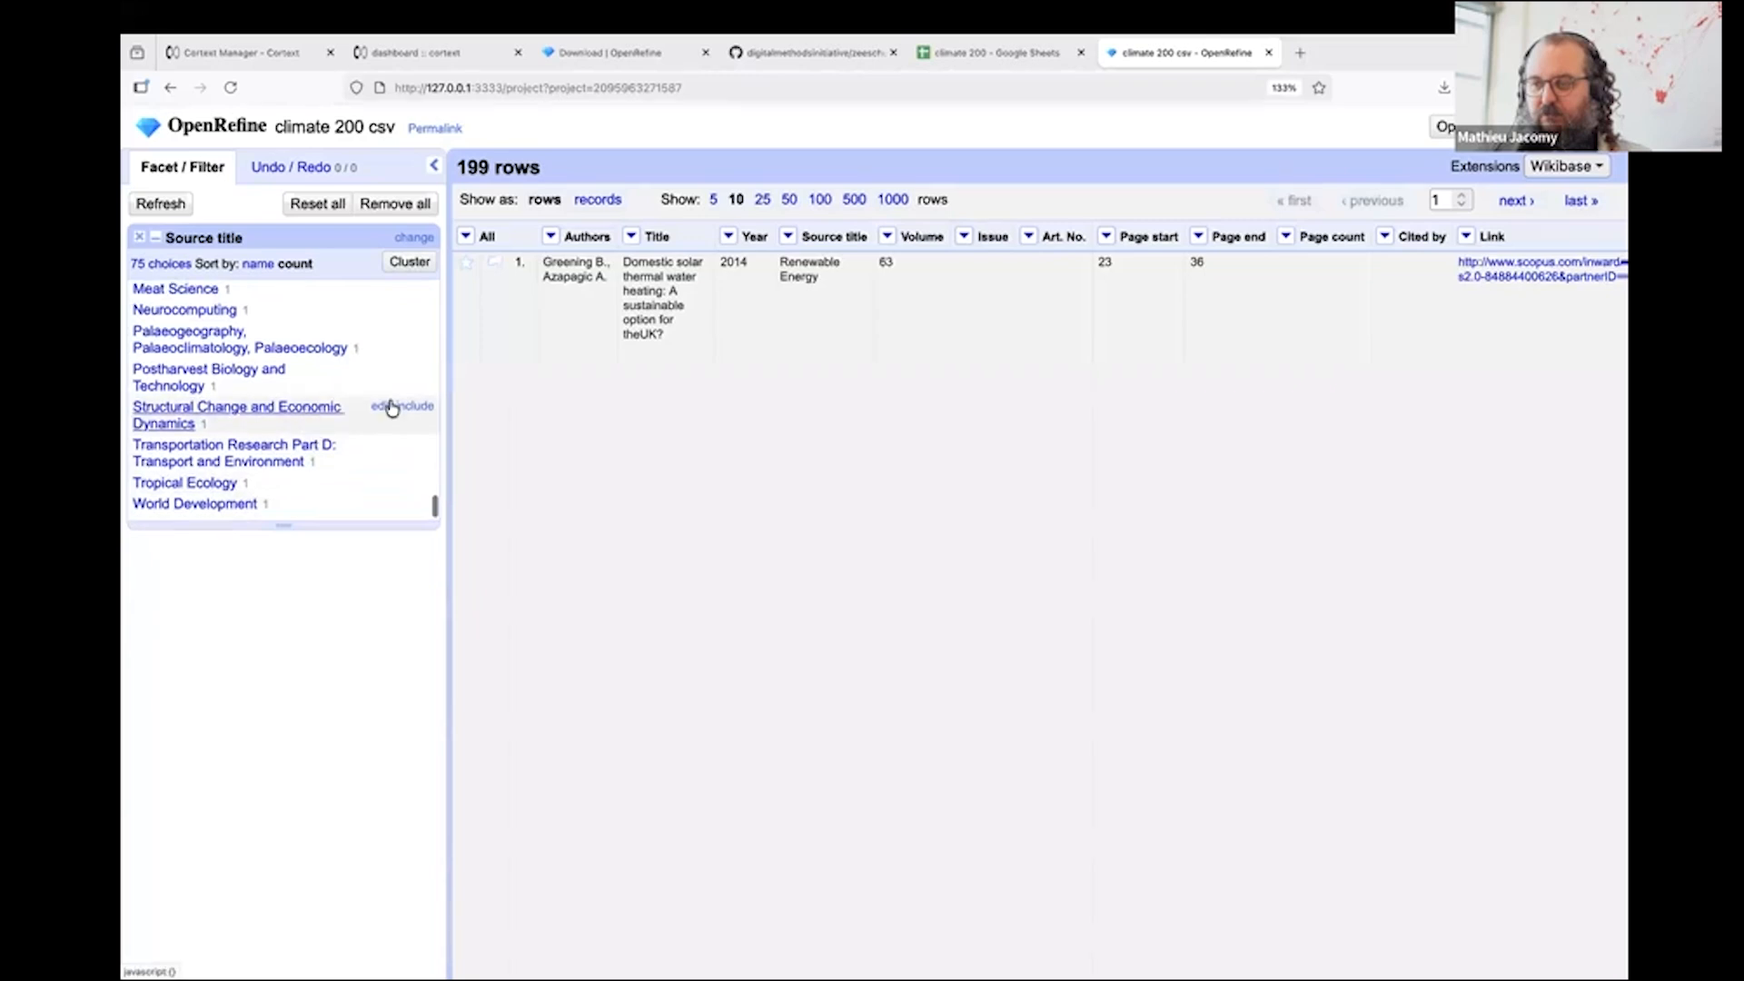
{"action": "left_click", "coordinate": [421, 409]}
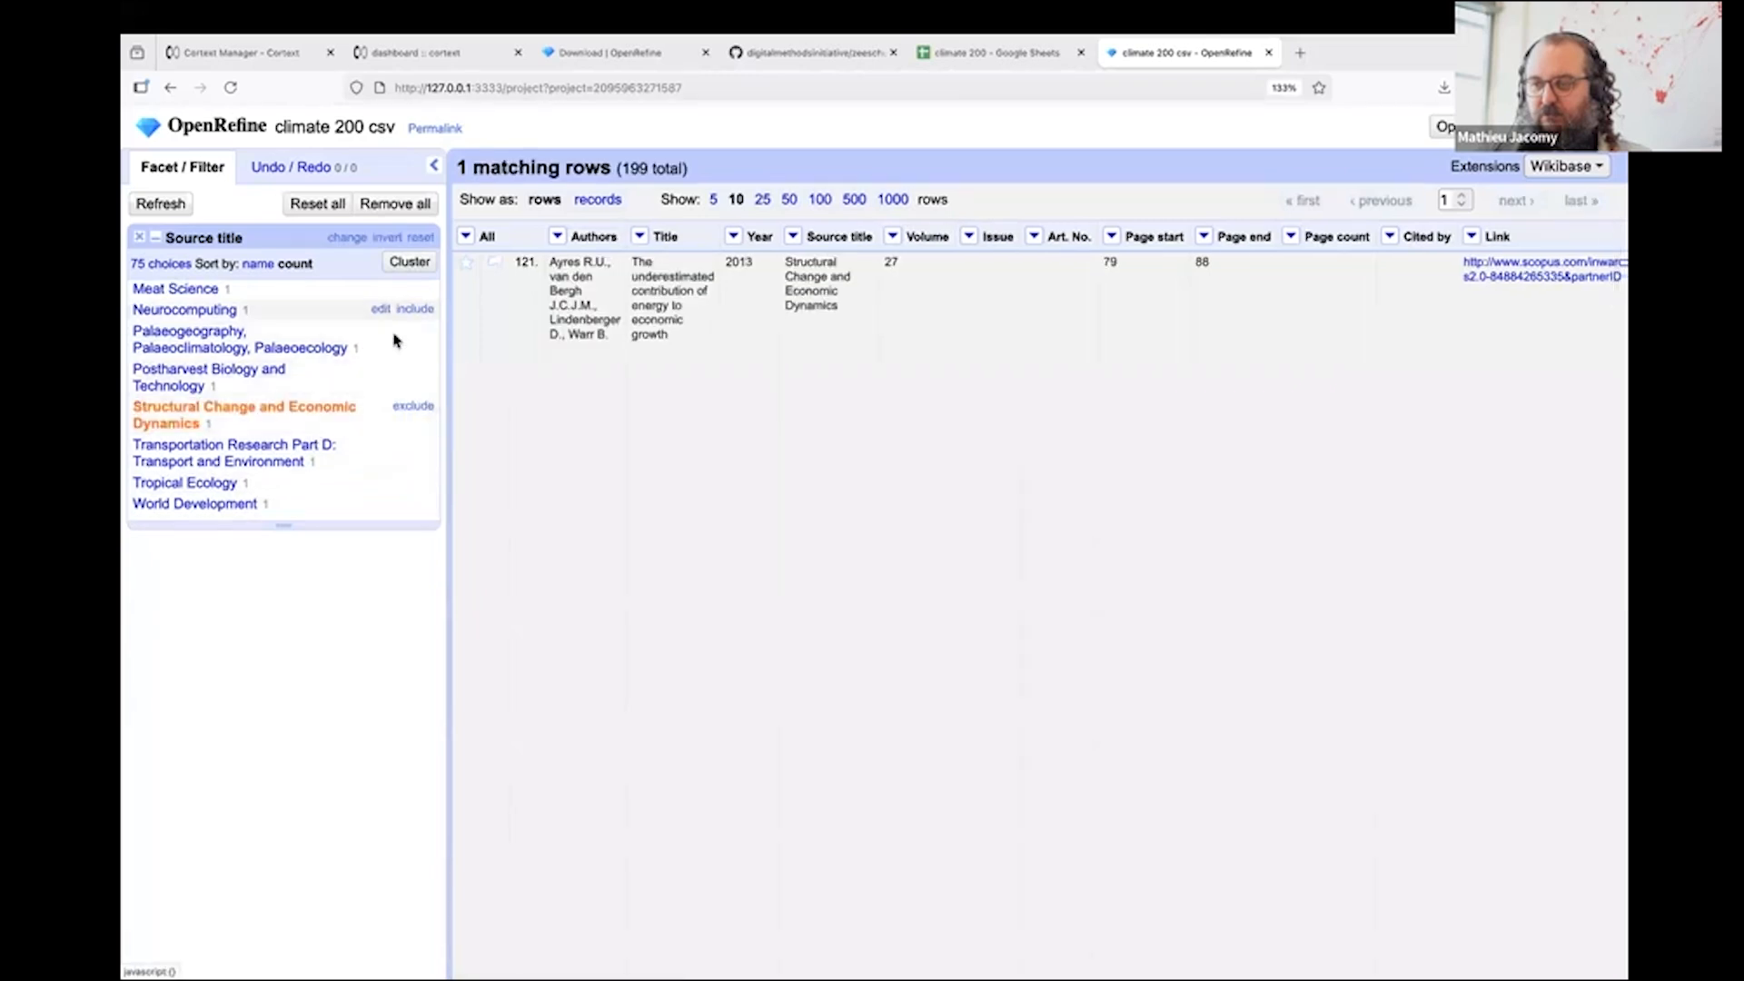
{"action": "left_click", "coordinate": [416, 407]}
{"action": "scroll", "coordinate": [418, 411], "scroll_direction": "up", "scroll_amount": 20}
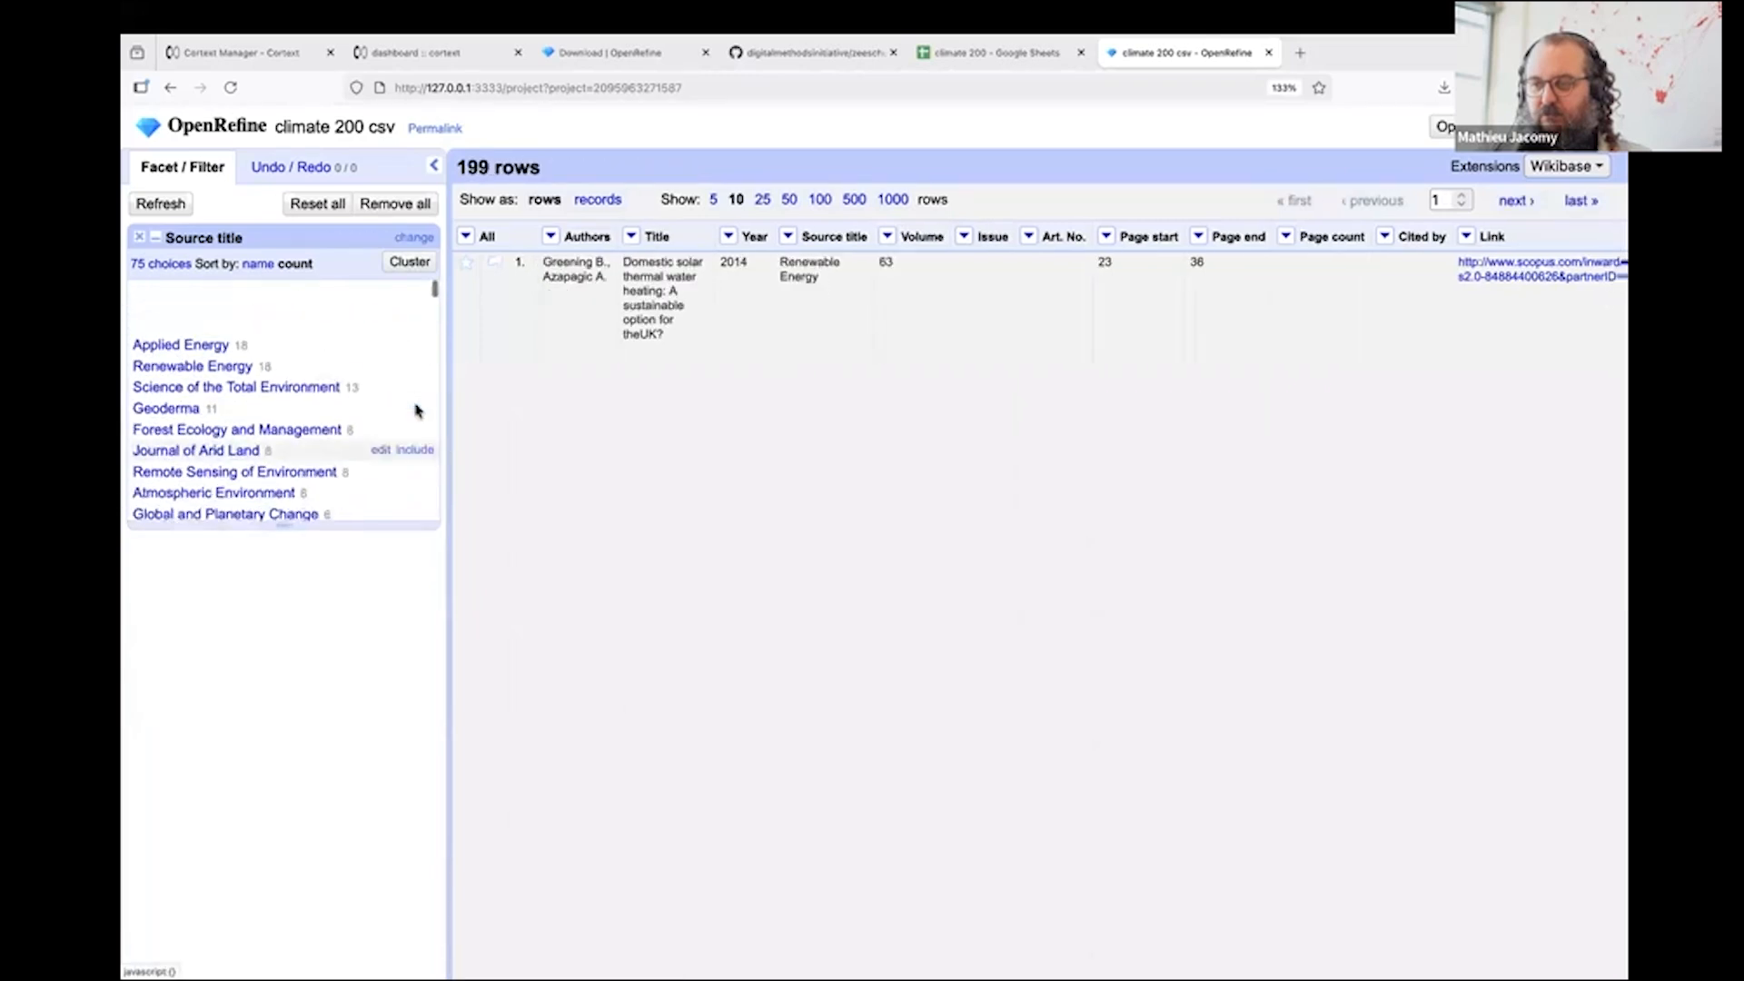
{"action": "left_click", "coordinate": [139, 239]}
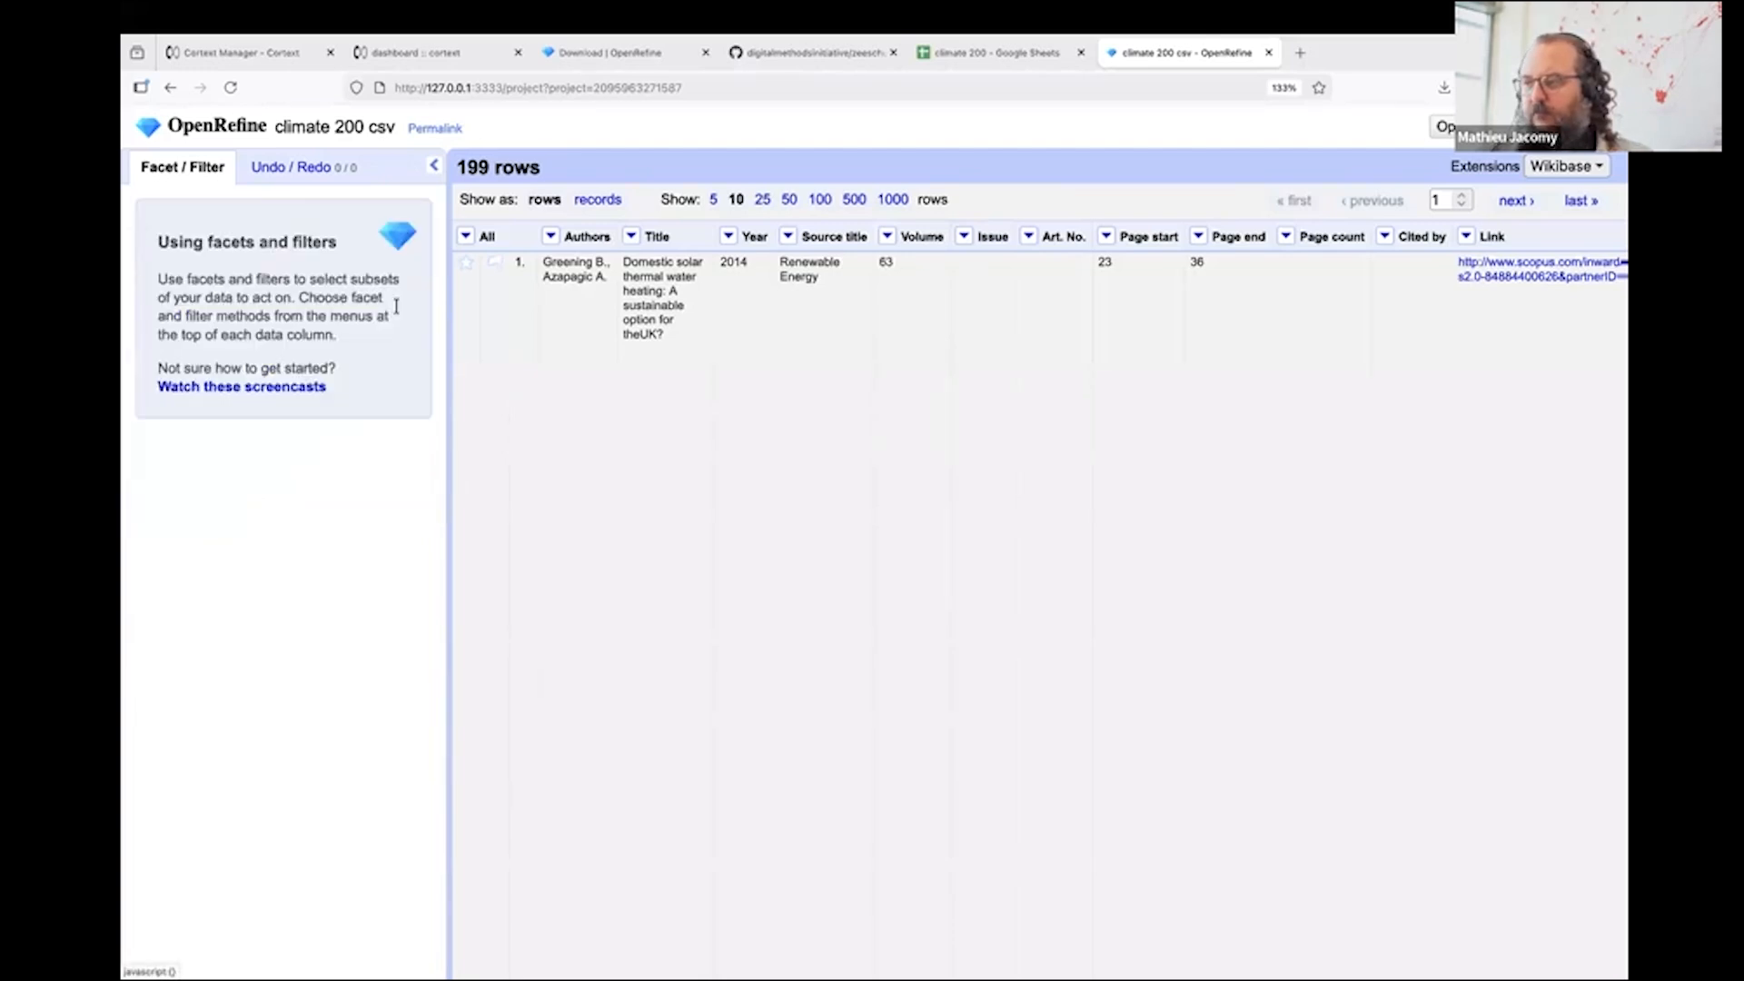
Try a numeric facet on the Year column while its values are still text, and remove it
{"action": "left_click", "coordinate": [731, 236]}
{"action": "mouse_move", "coordinate": [747, 270]}
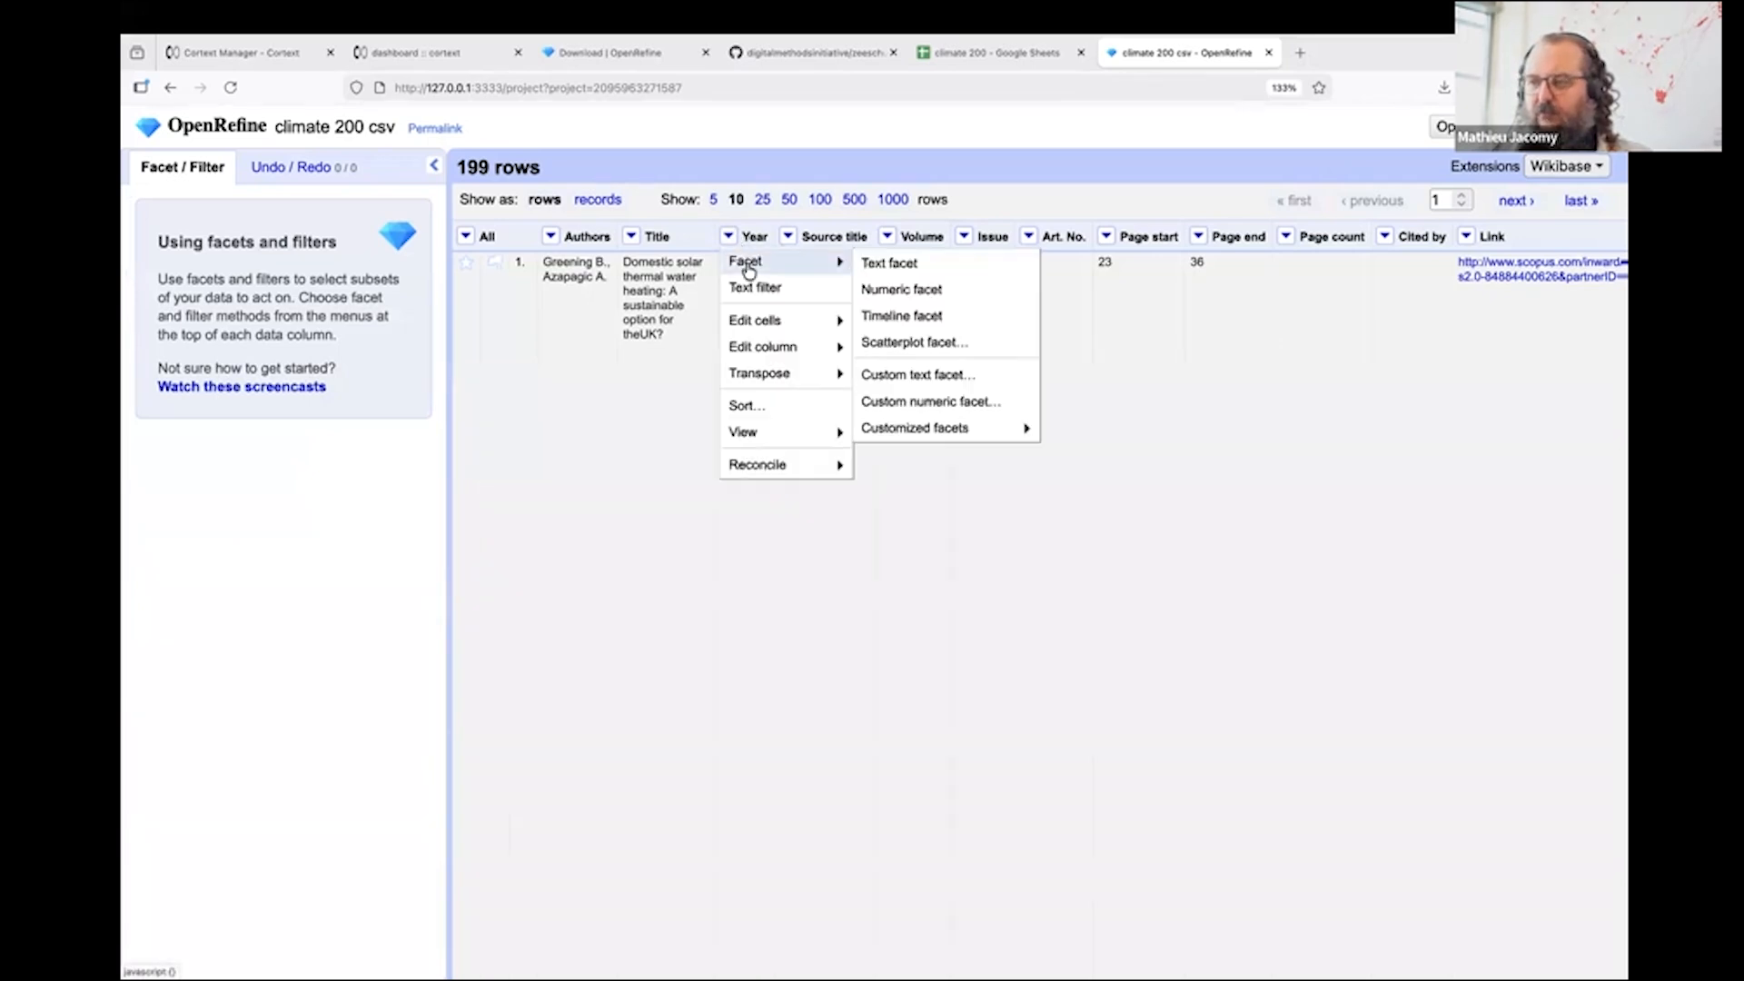
{"action": "left_click", "coordinate": [938, 291]}
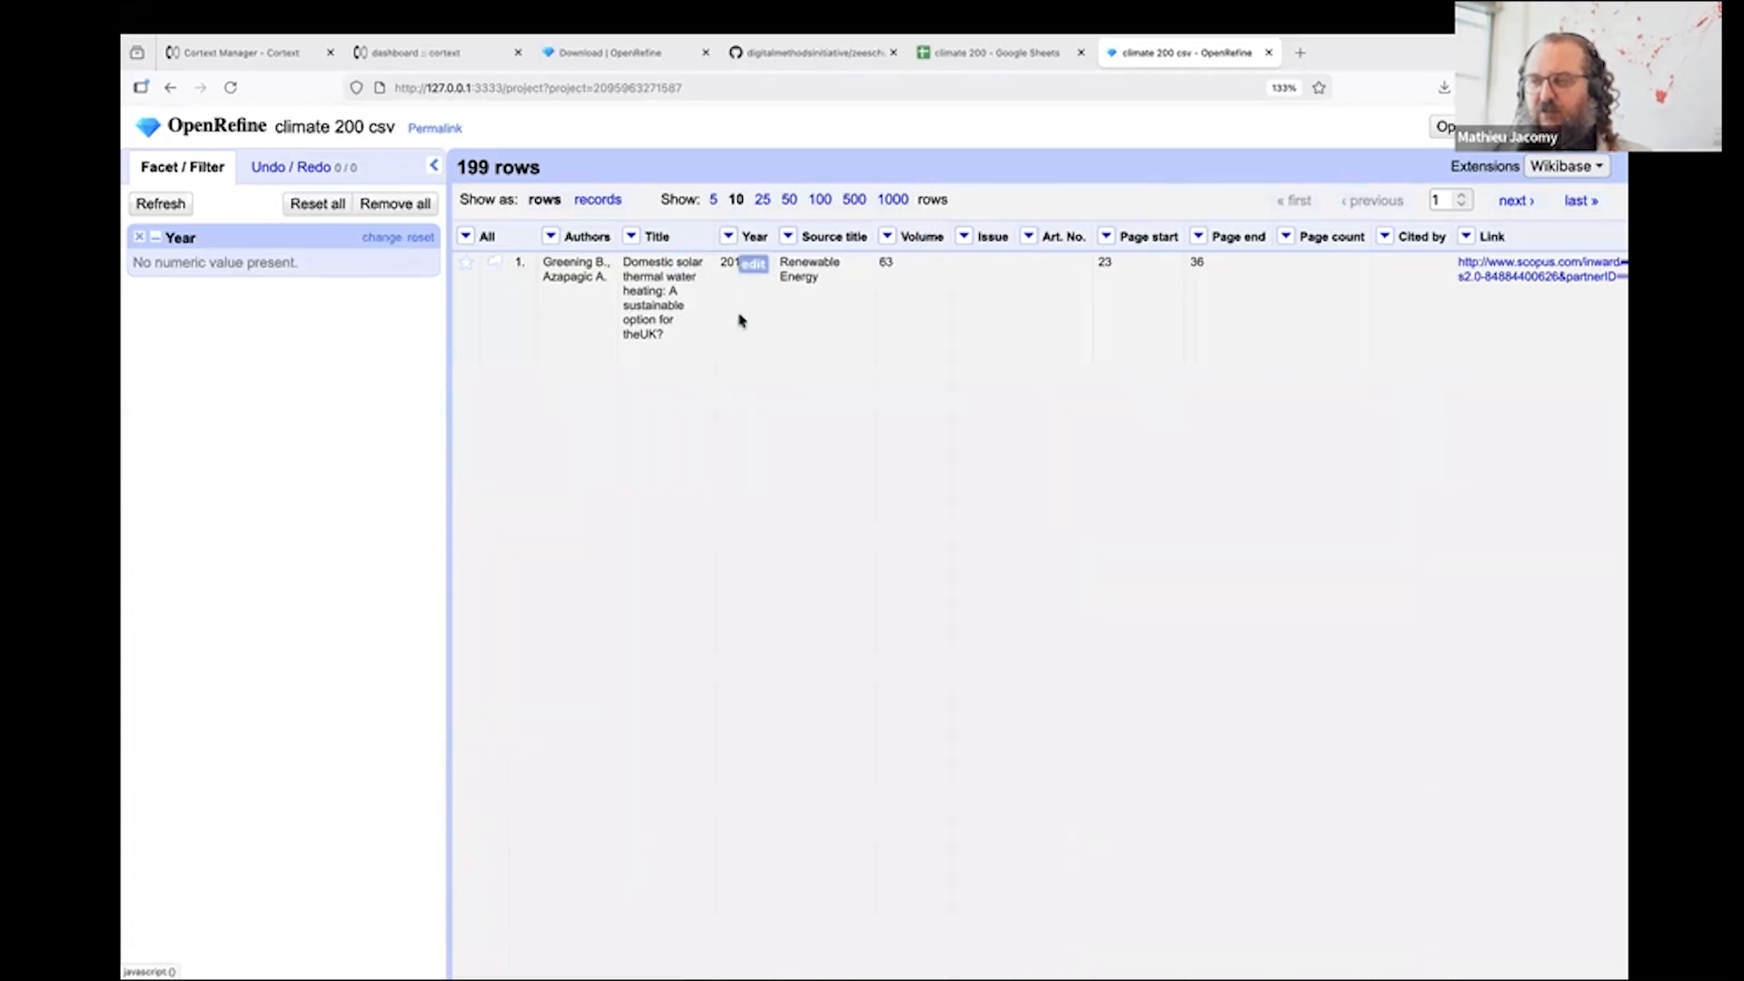
{"action": "left_click", "coordinate": [141, 240]}
Convert the cells of the Year column to numbers with a common transform
{"action": "left_click", "coordinate": [729, 238]}
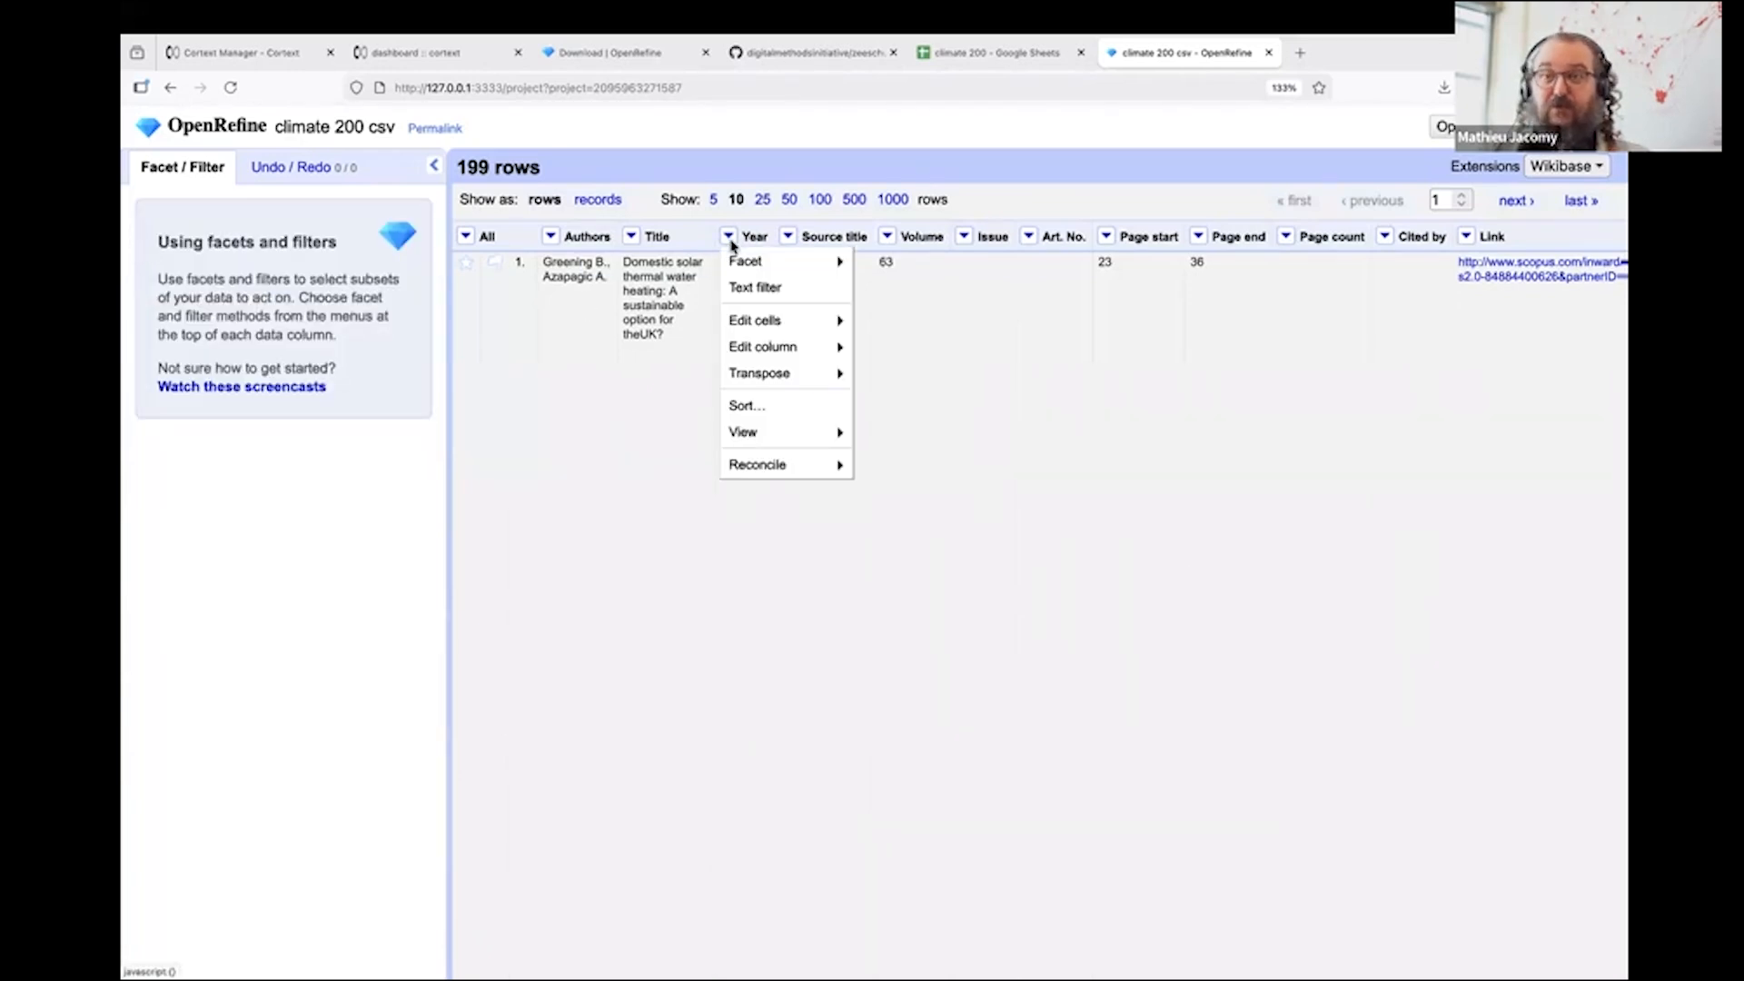
{"action": "mouse_move", "coordinate": [772, 320]}
{"action": "mouse_move", "coordinate": [1029, 354]}
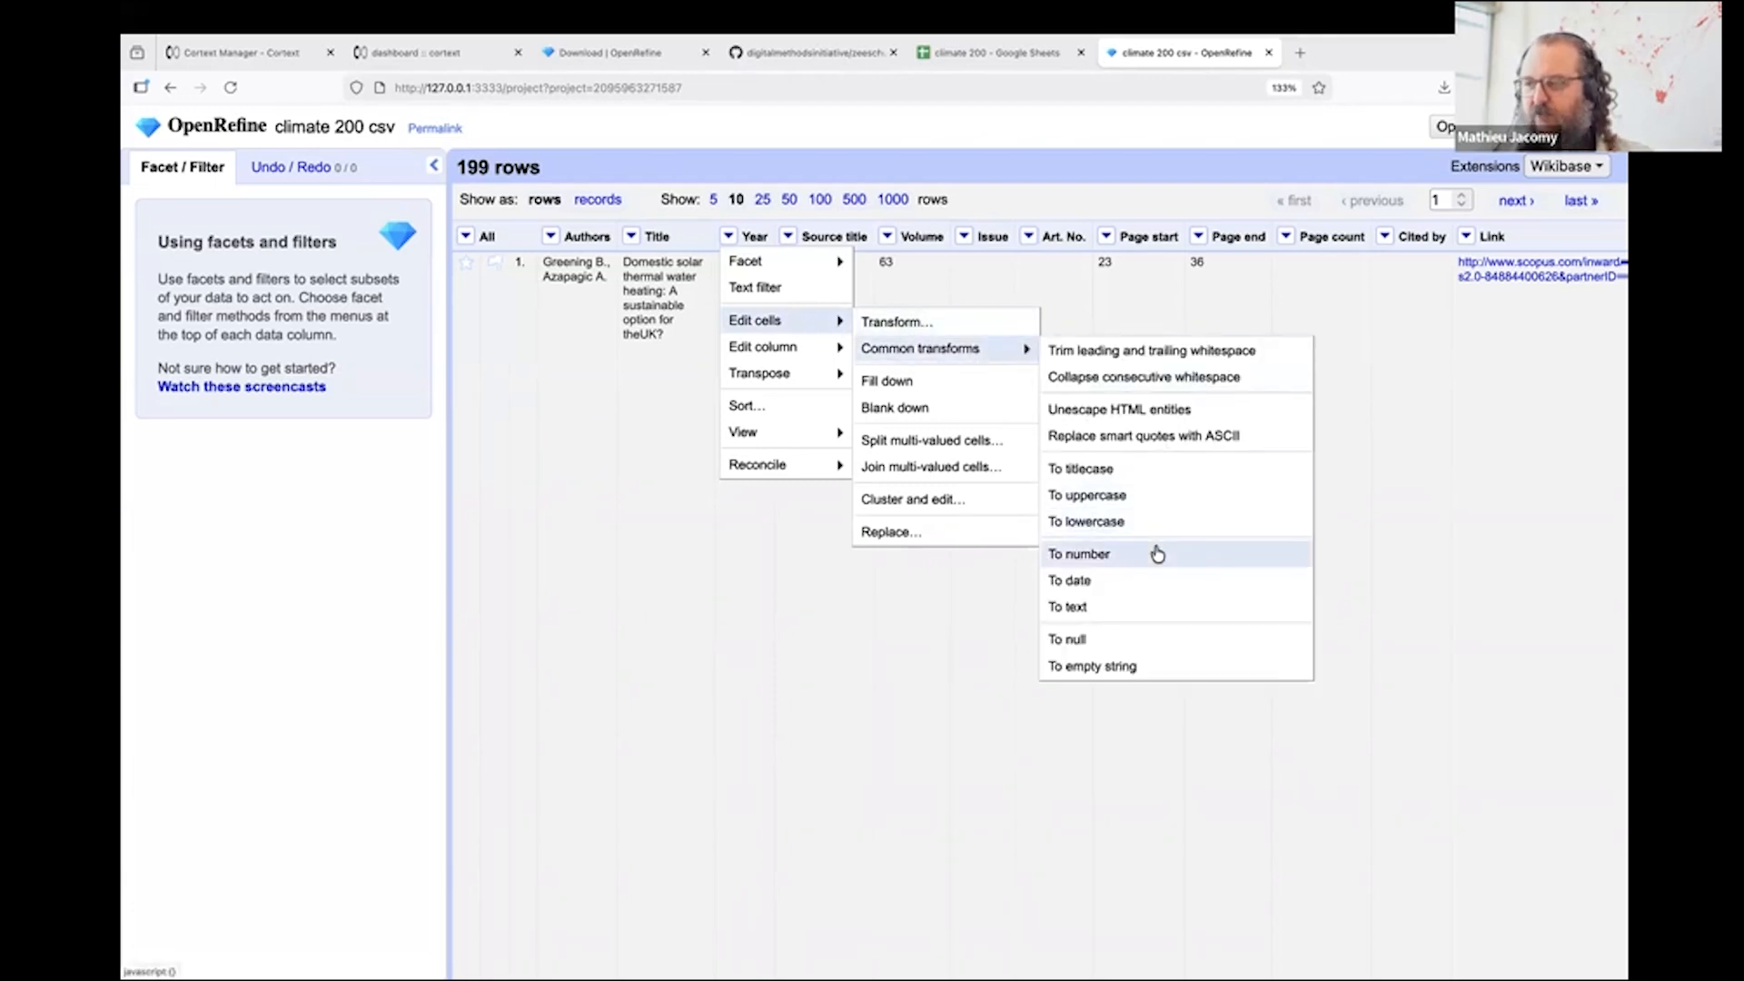
{"action": "left_click", "coordinate": [1083, 564]}
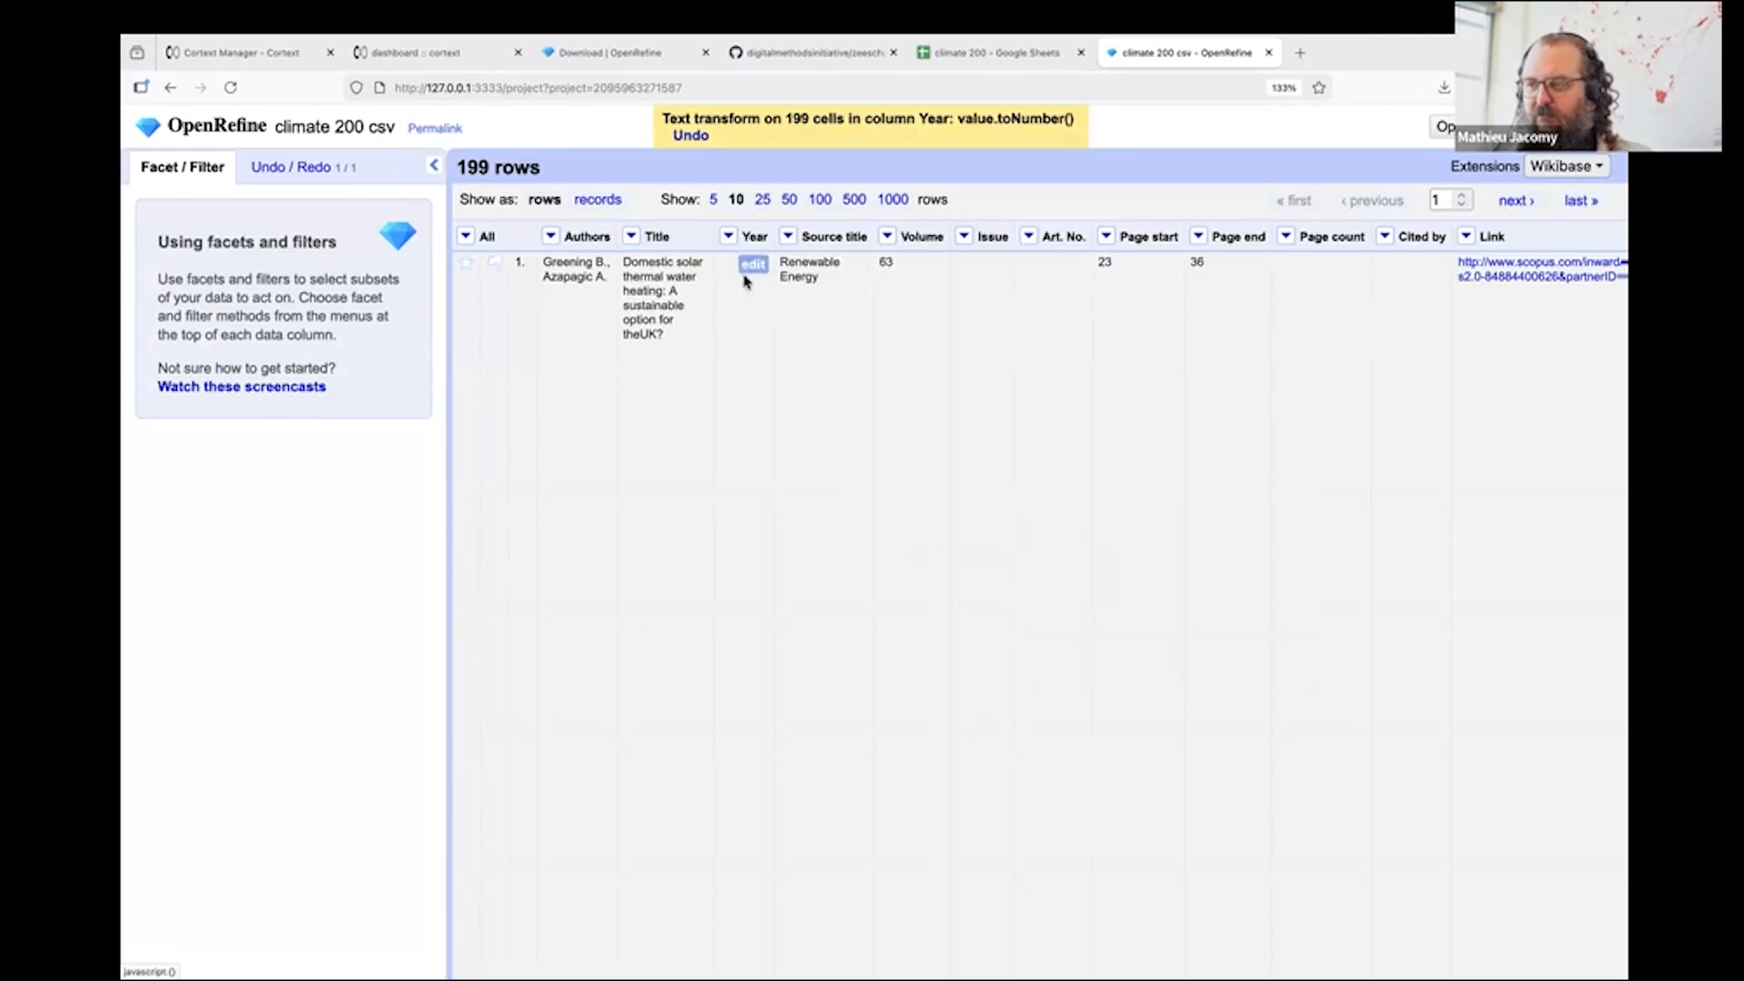
Add a numeric facet on the converted Year column
{"action": "left_click", "coordinate": [727, 236]}
{"action": "mouse_move", "coordinate": [740, 366]}
{"action": "left_click", "coordinate": [930, 285]}
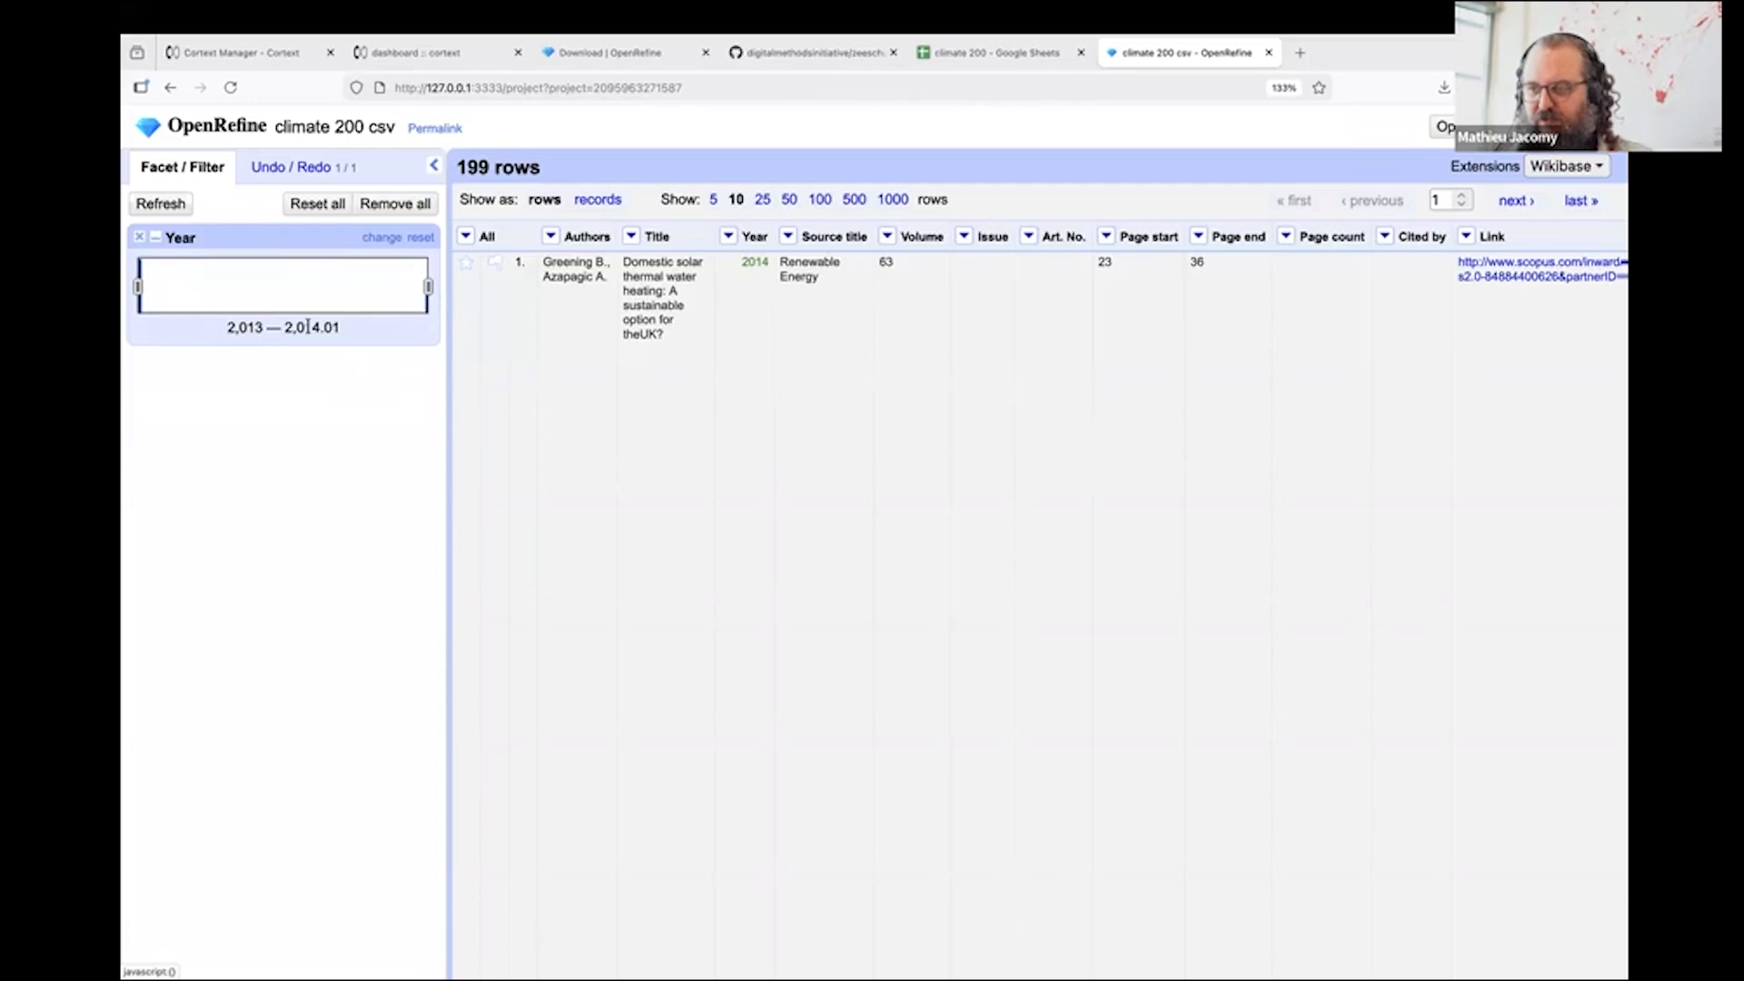
Narrow the Year facet to 2,013–2,013.33 and 2,013.76–2,014.01 in turn, and remove the facet
{"action": "left_click_drag", "start_coordinate": [238, 281], "coordinate": [234, 285]}
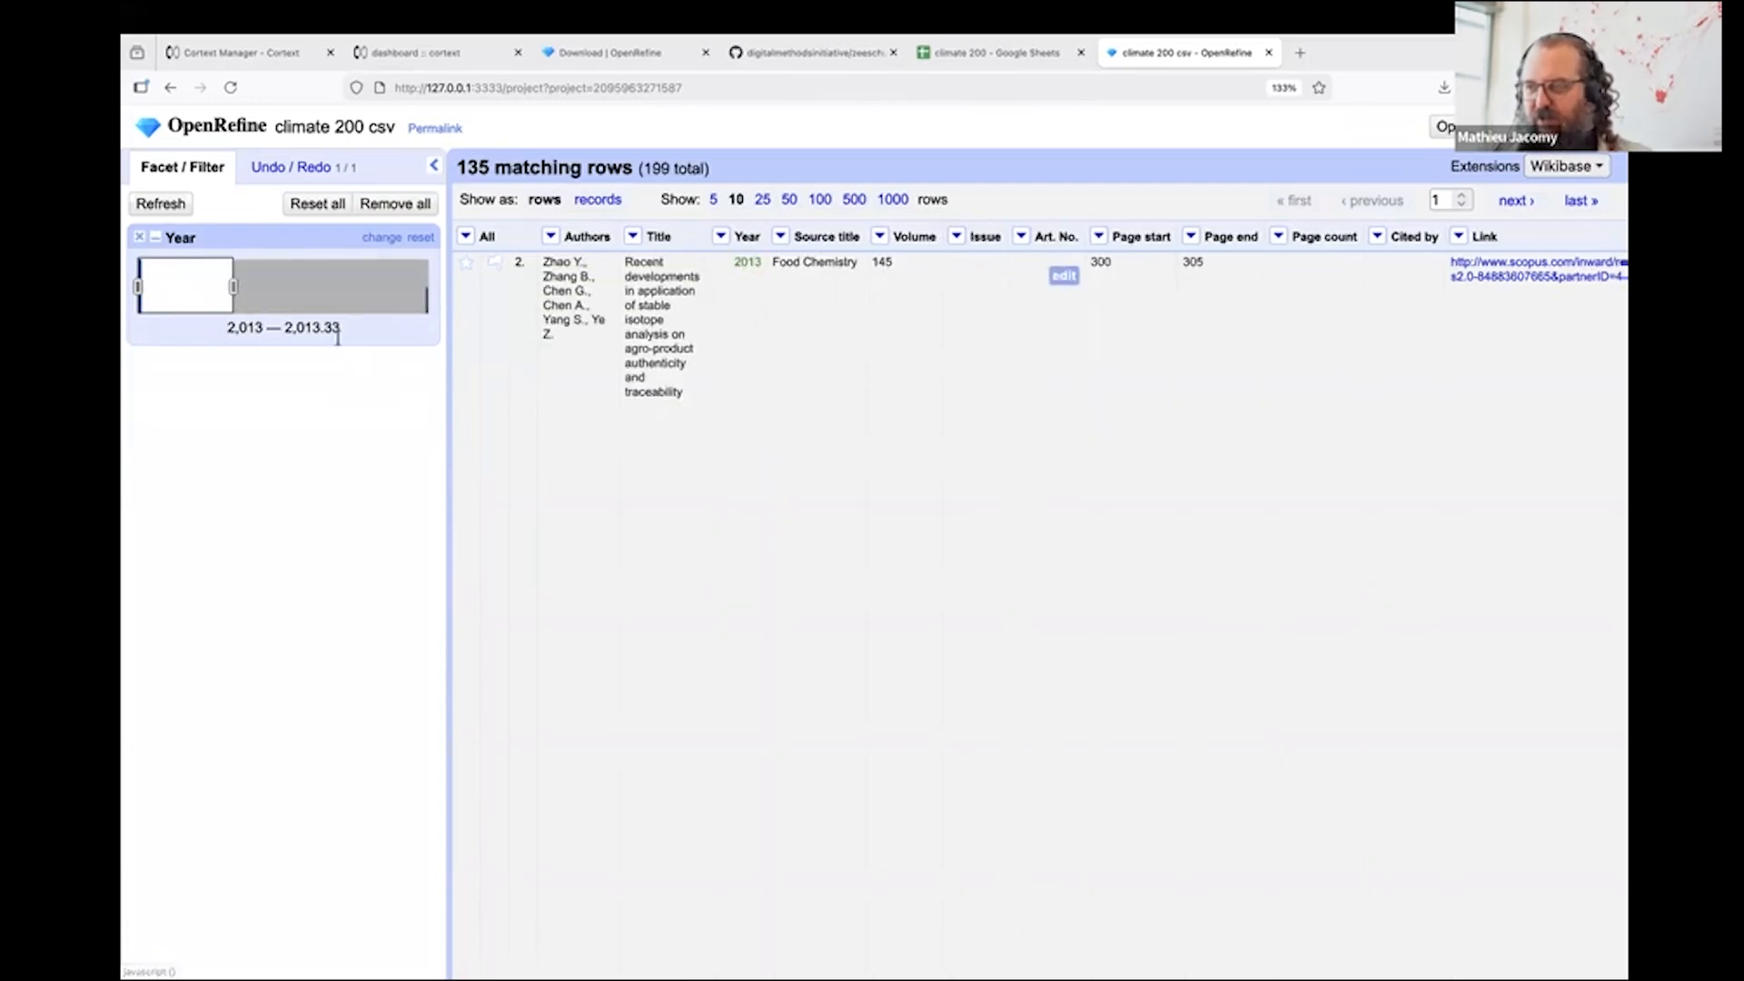
{"action": "left_click_drag", "start_coordinate": [194, 288], "coordinate": [411, 288]}
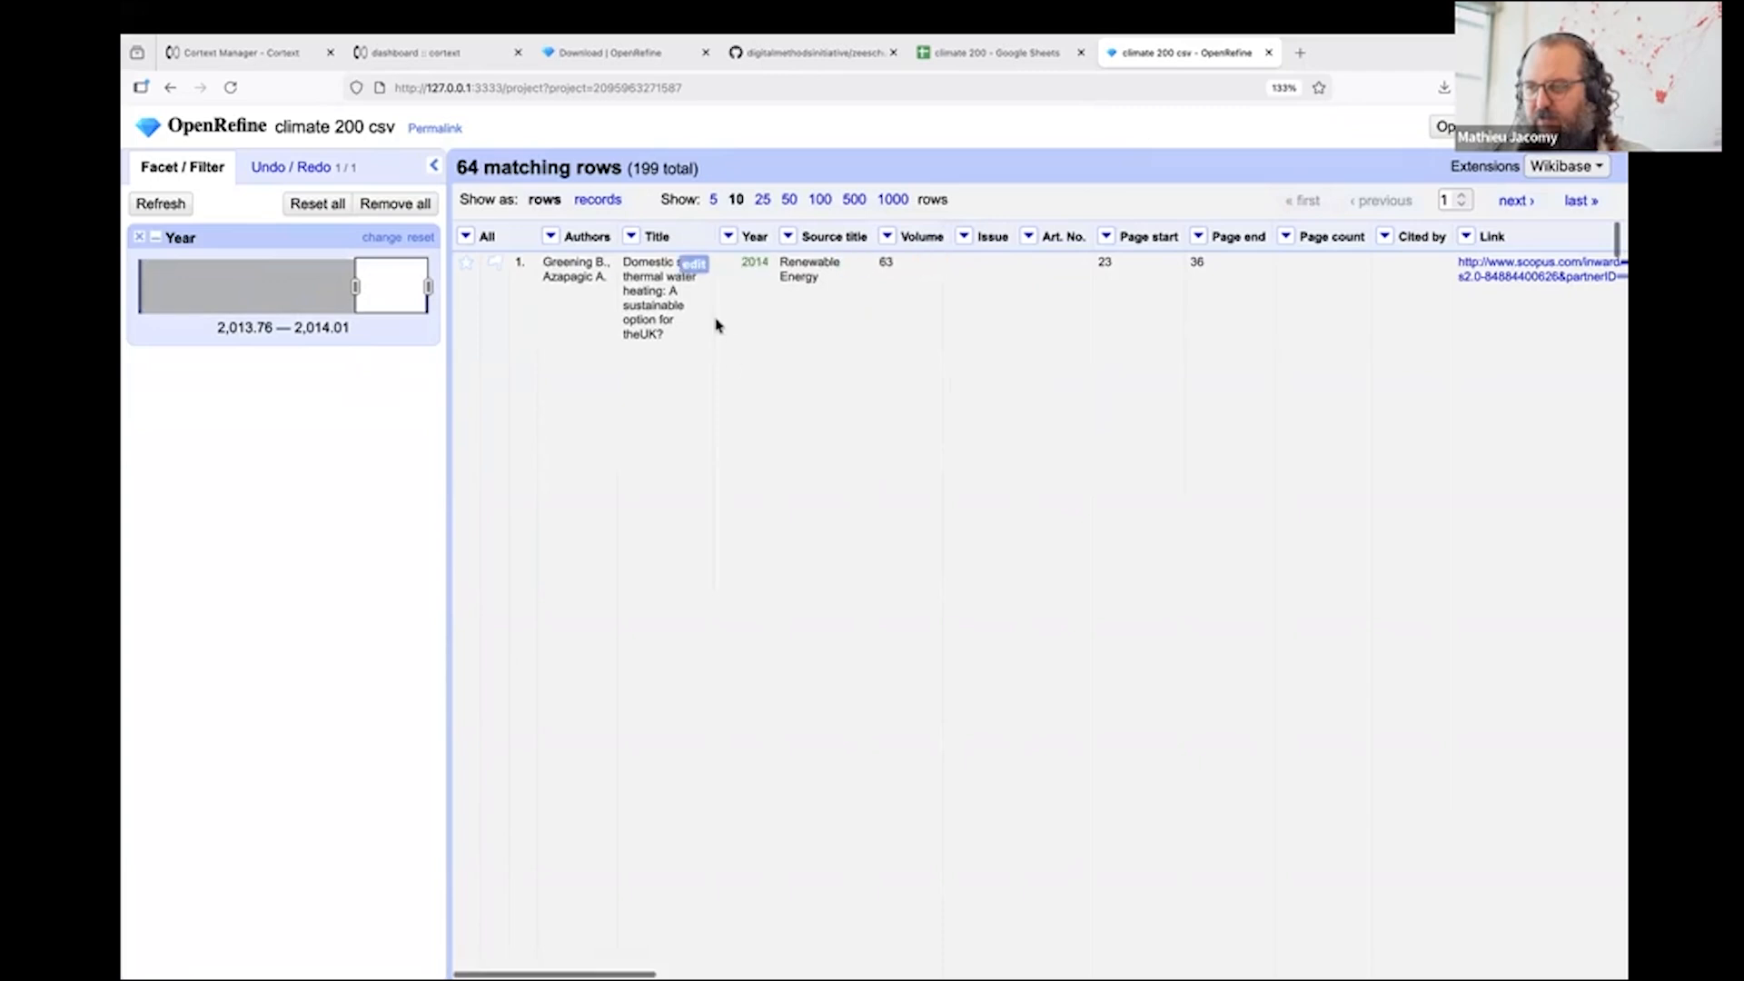
{"action": "left_click", "coordinate": [138, 237]}
Look through the table's columns, from Issue to the conference fields, for another column with numeric values
{"action": "scroll", "coordinate": [895, 343], "scroll_direction": "right", "scroll_amount": 1}
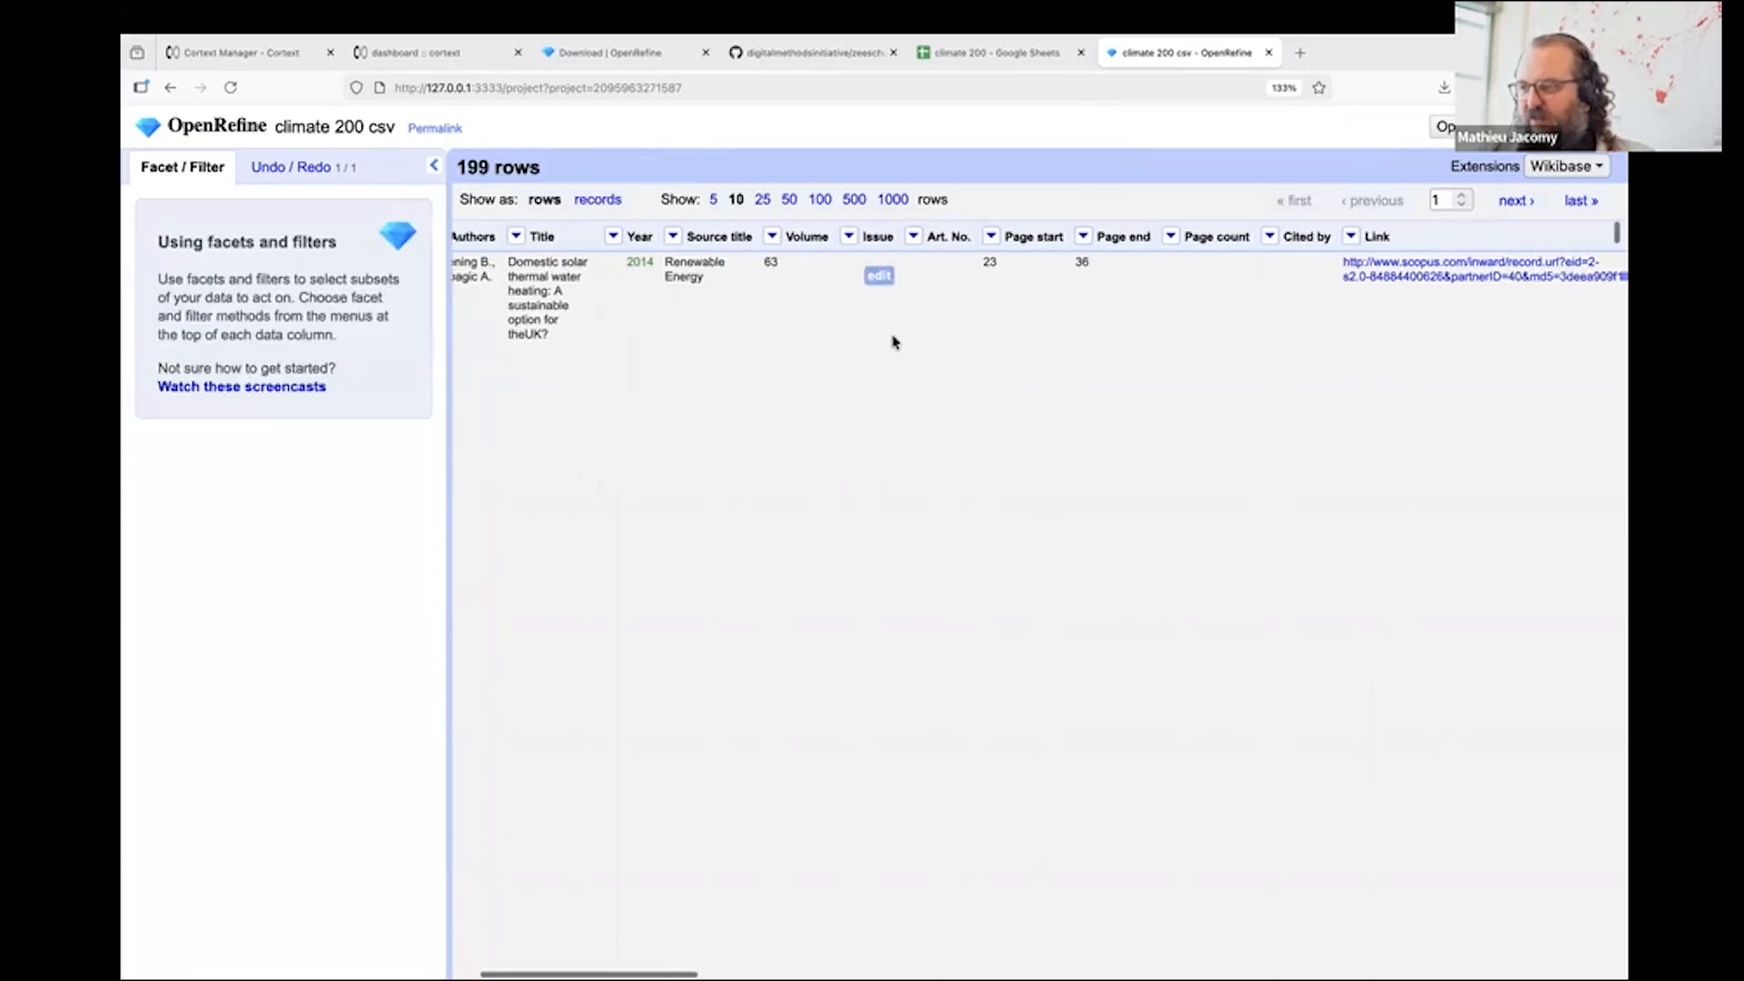
{"action": "scroll", "coordinate": [895, 343], "scroll_direction": "right", "scroll_amount": 10}
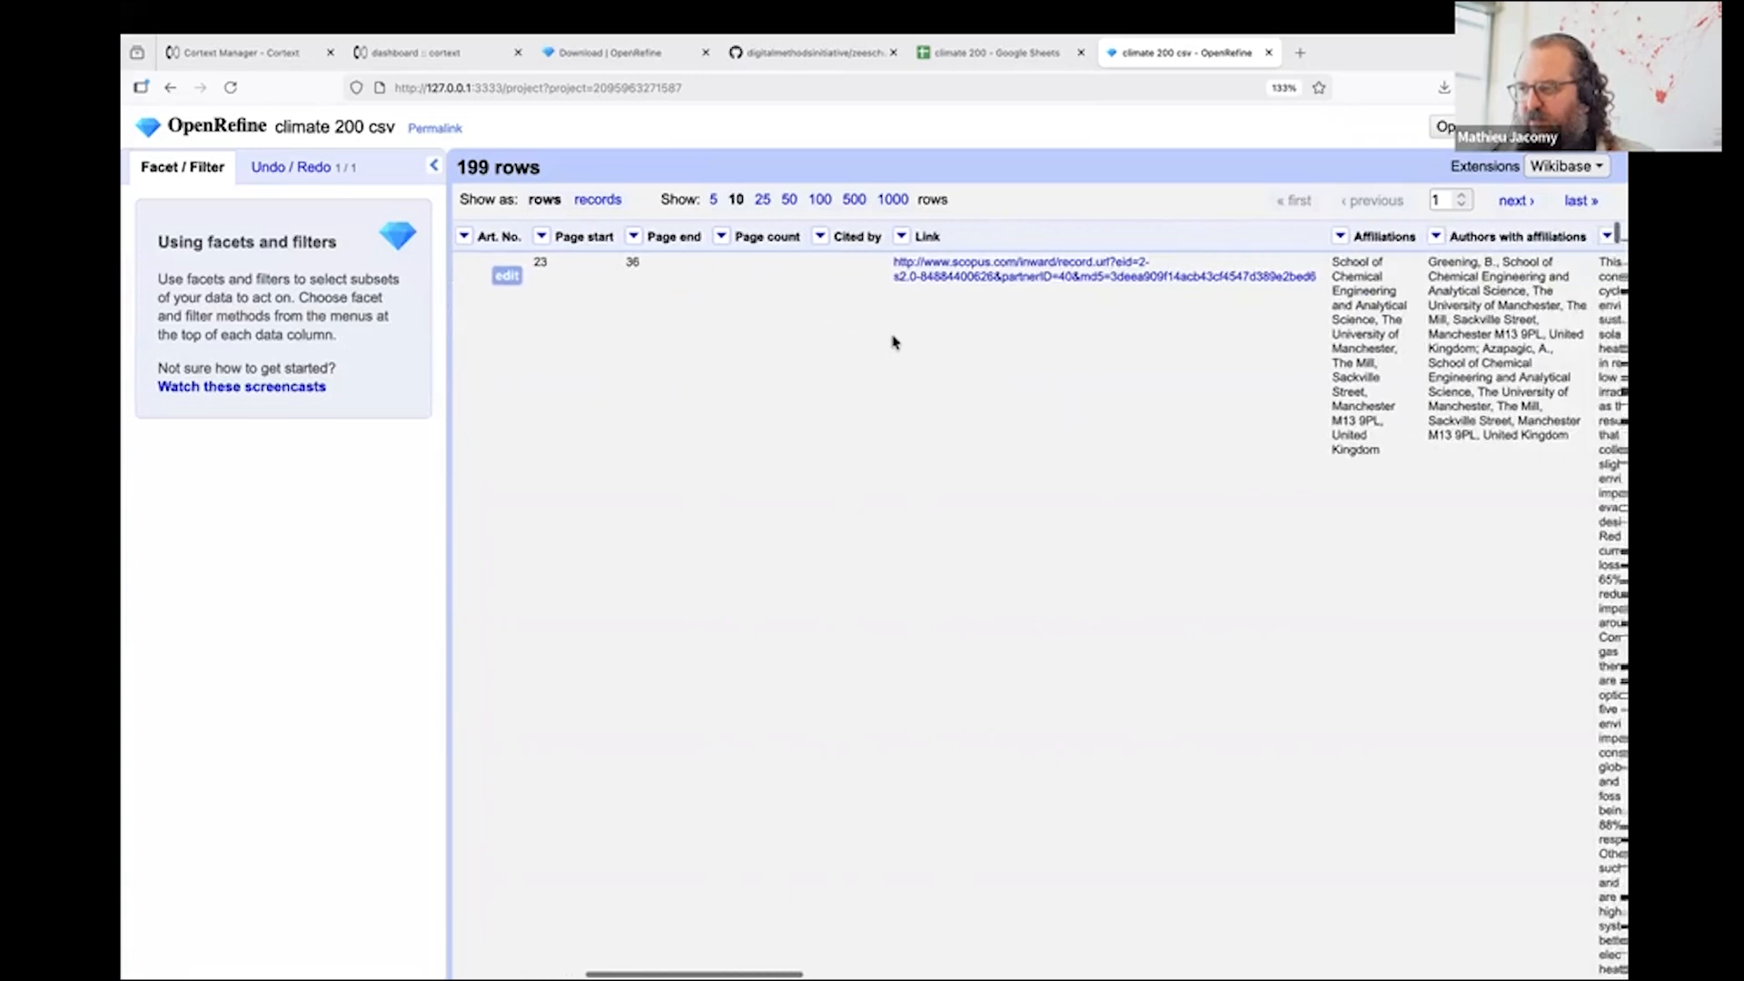
{"action": "scroll", "coordinate": [895, 343], "scroll_direction": "right", "scroll_amount": 15}
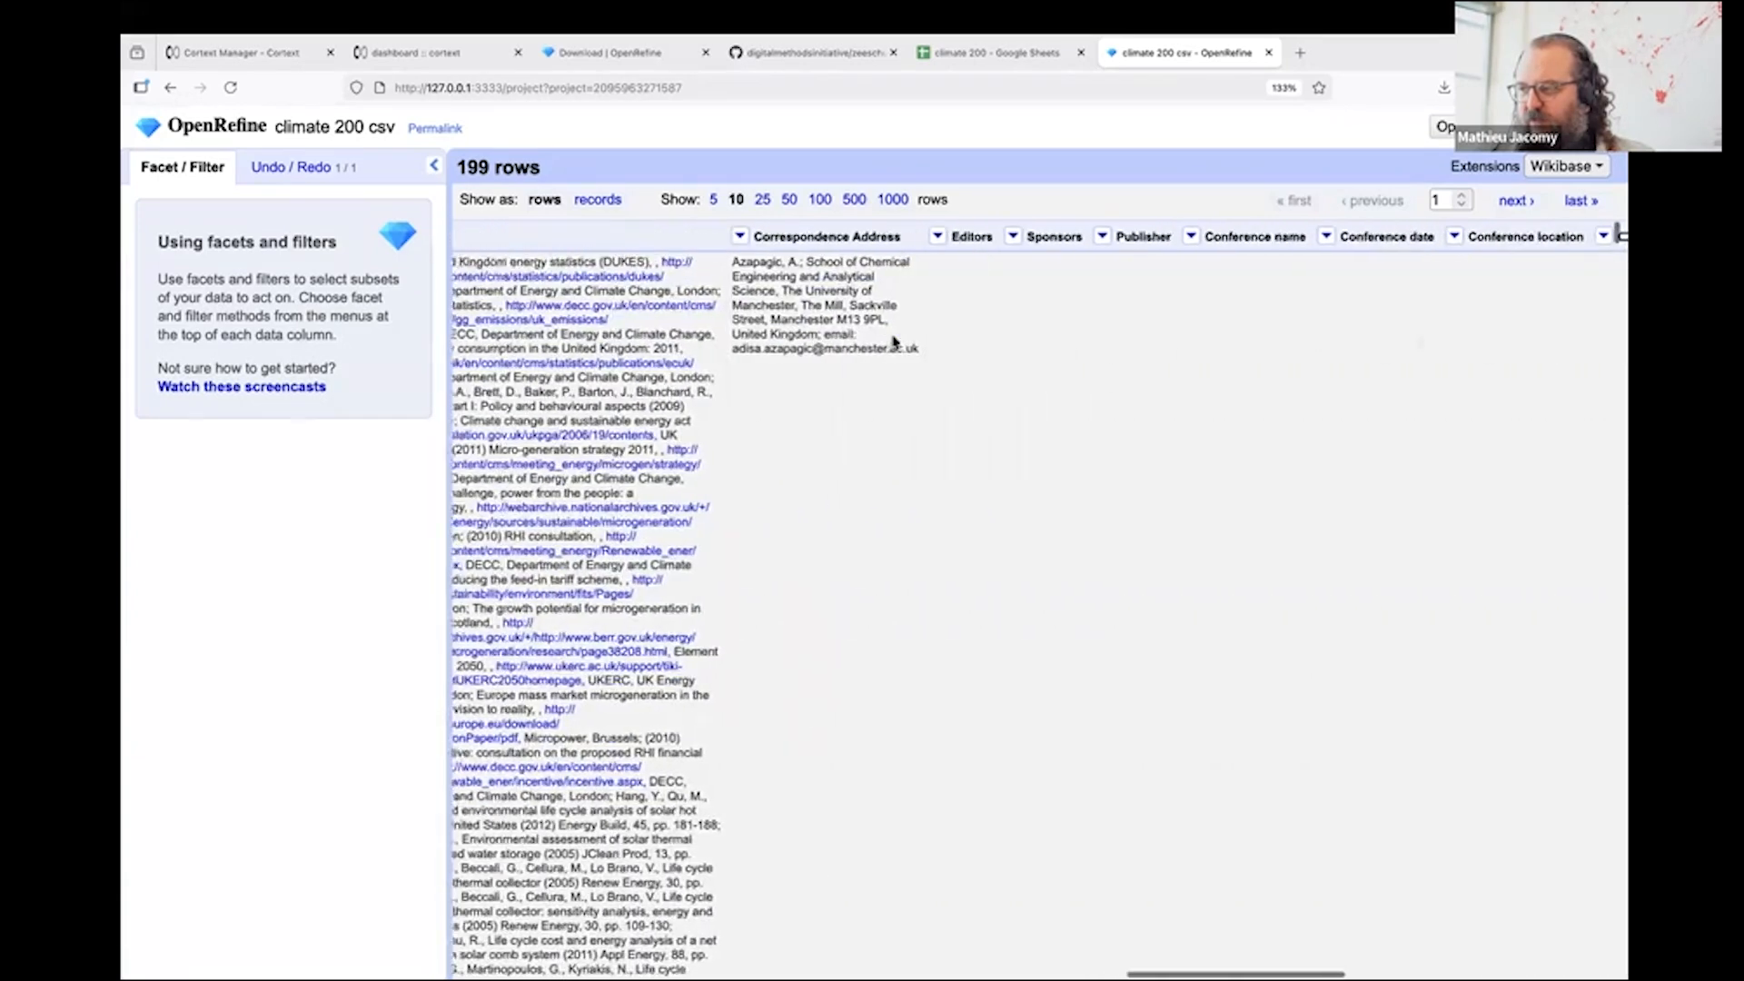
{"action": "scroll", "coordinate": [895, 342], "scroll_direction": "right", "scroll_amount": 3}
{"action": "scroll", "coordinate": [1179, 325], "scroll_direction": "left", "scroll_amount": 20}
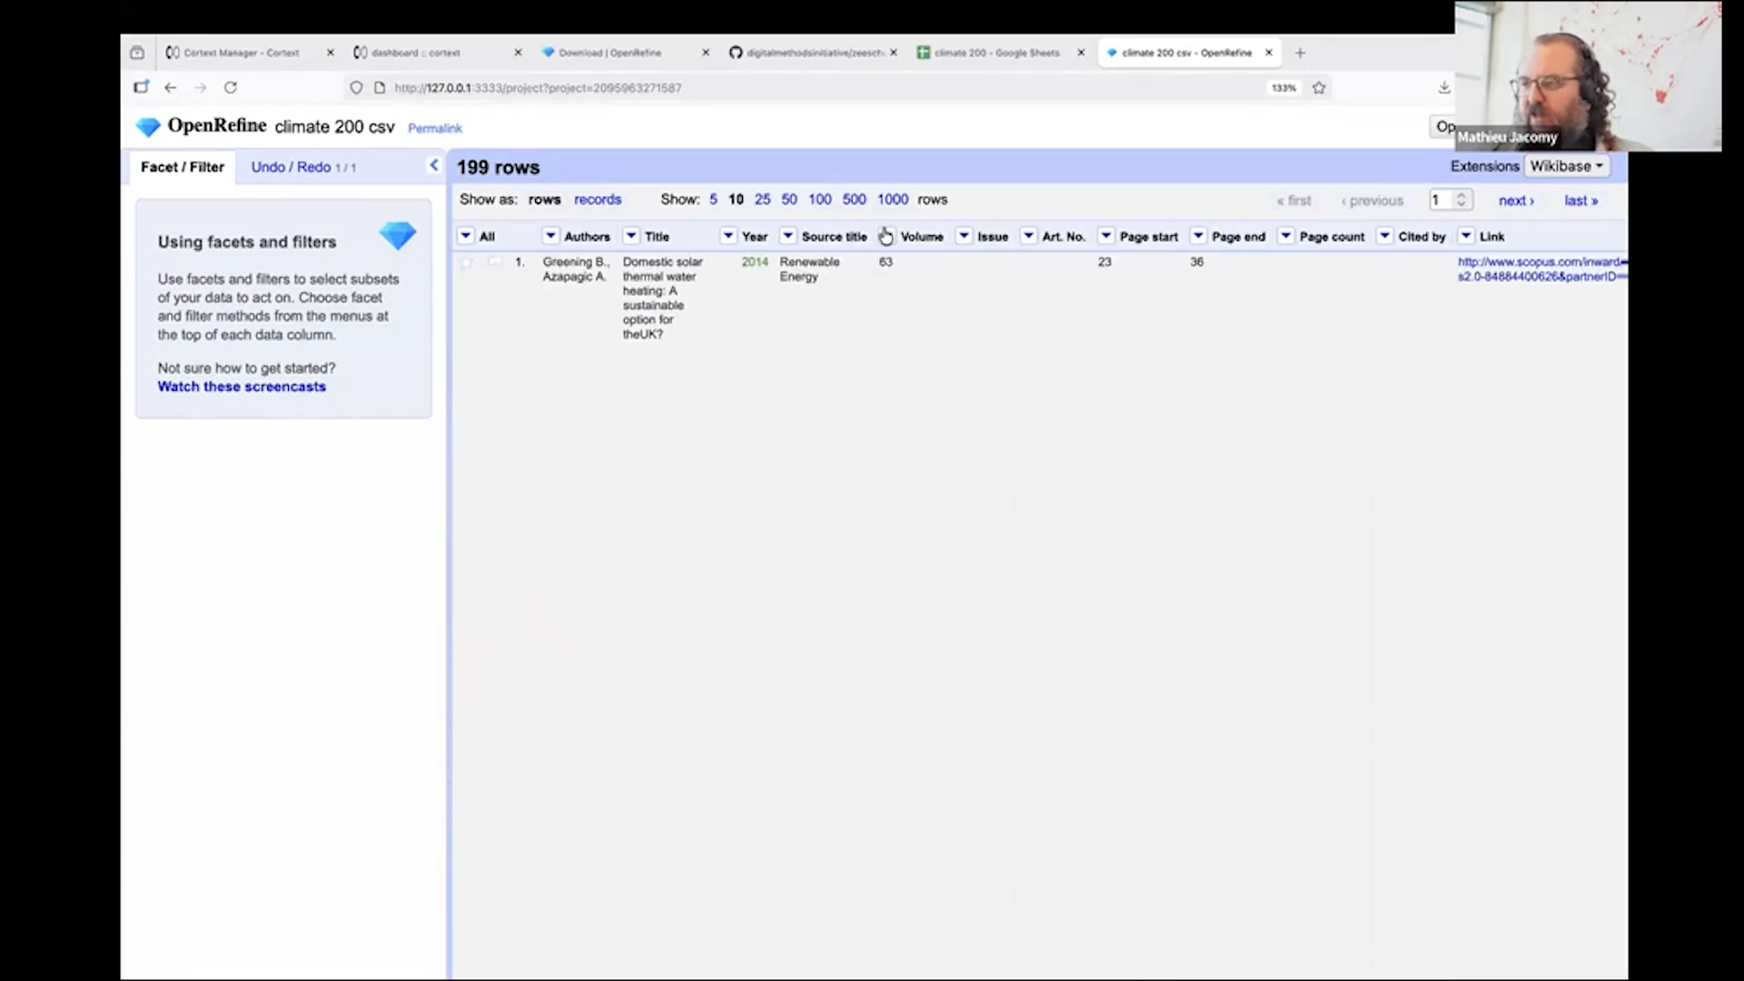
{"action": "left_click", "coordinate": [888, 238]}
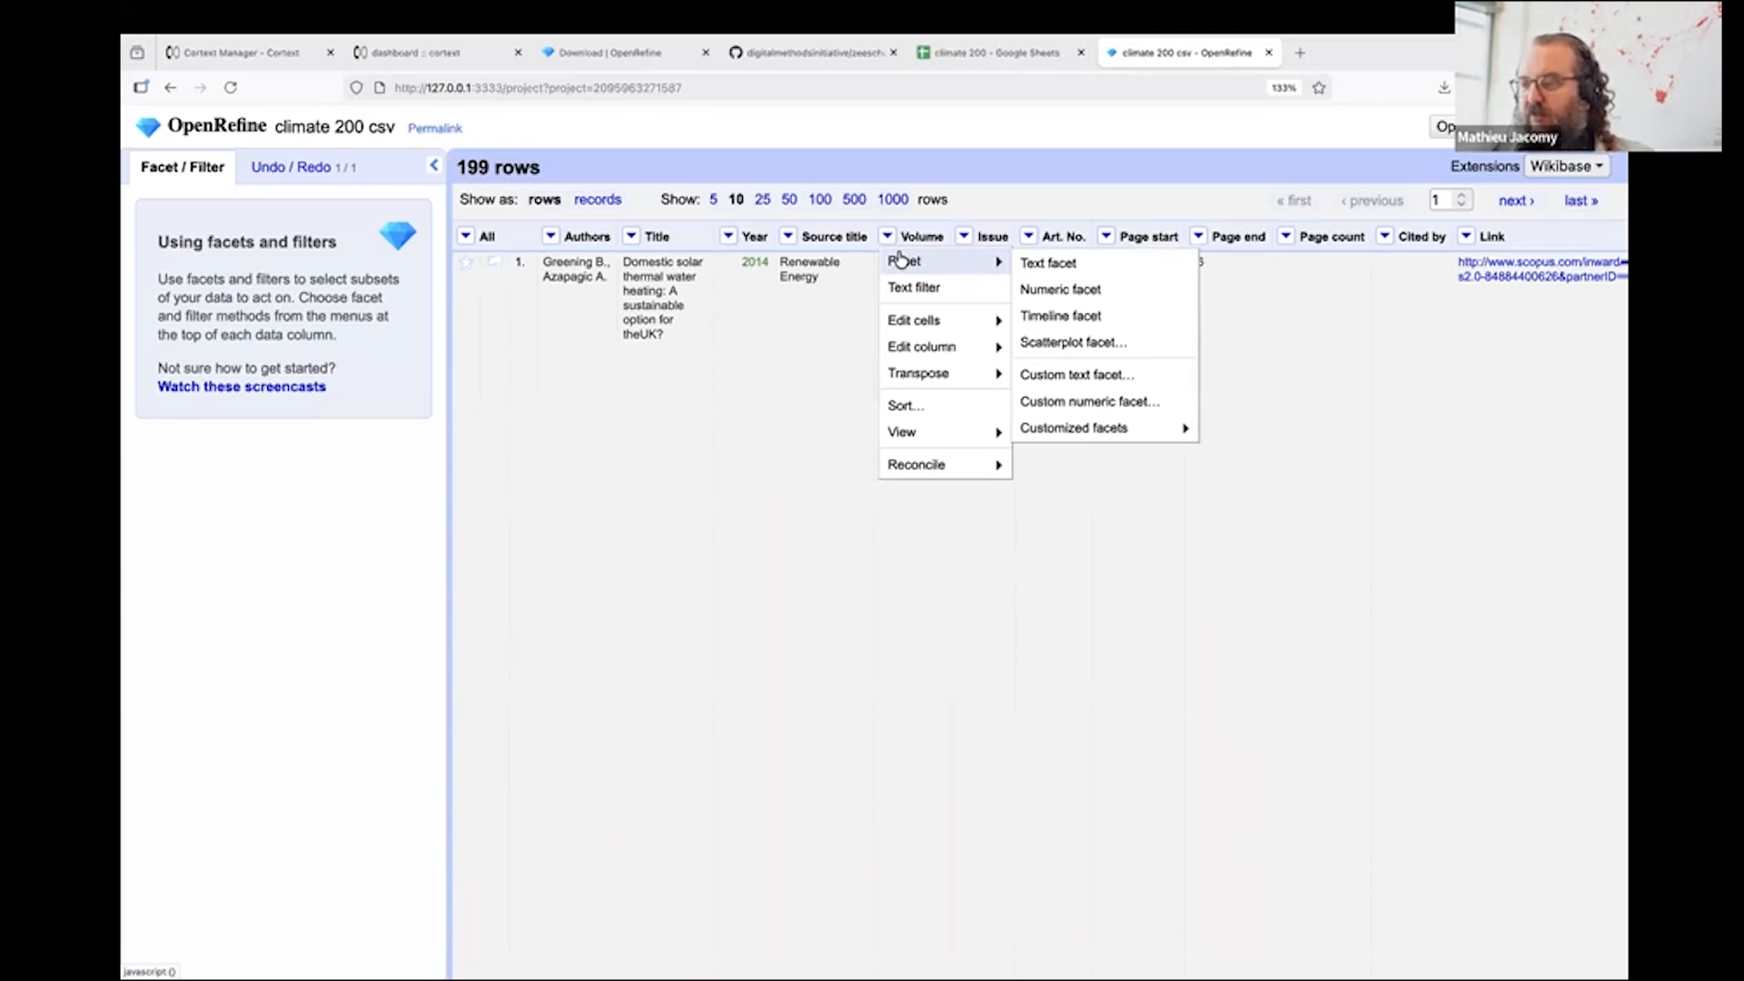
{"action": "mouse_move", "coordinate": [906, 330]}
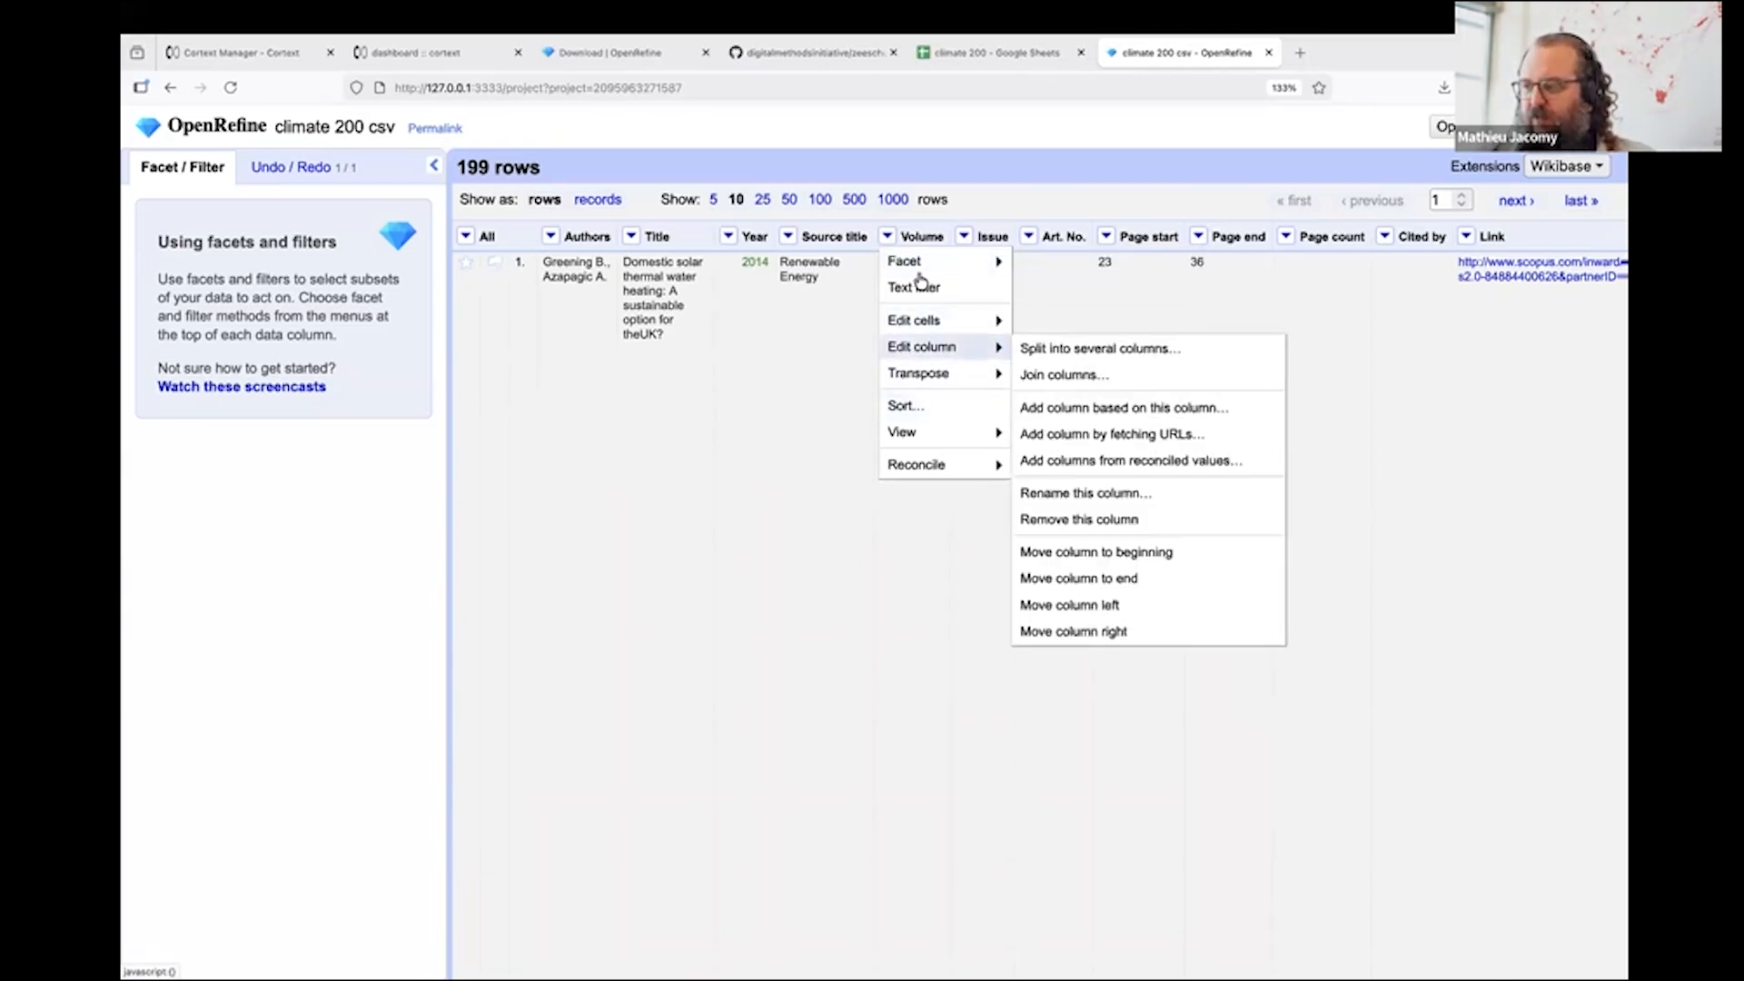
{"action": "left_click", "coordinate": [815, 689]}
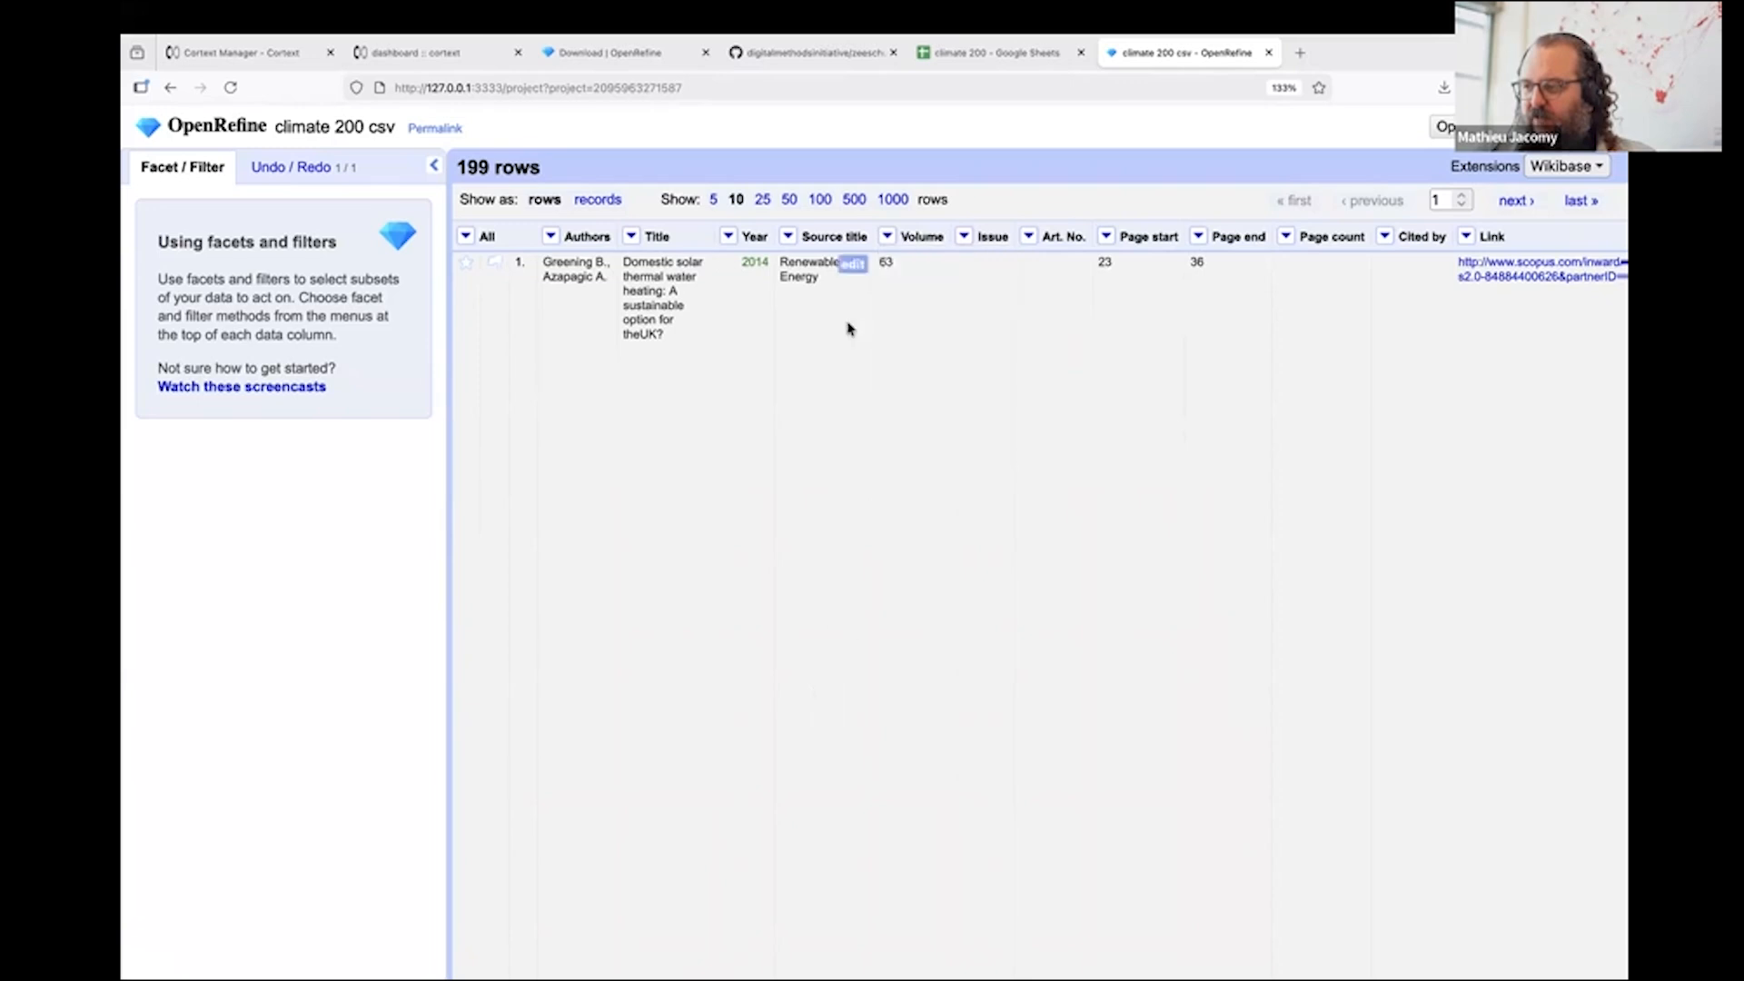
Convert the cells of the Volume column to numbers with a common transform
{"action": "left_click", "coordinate": [888, 238]}
{"action": "mouse_move", "coordinate": [902, 264]}
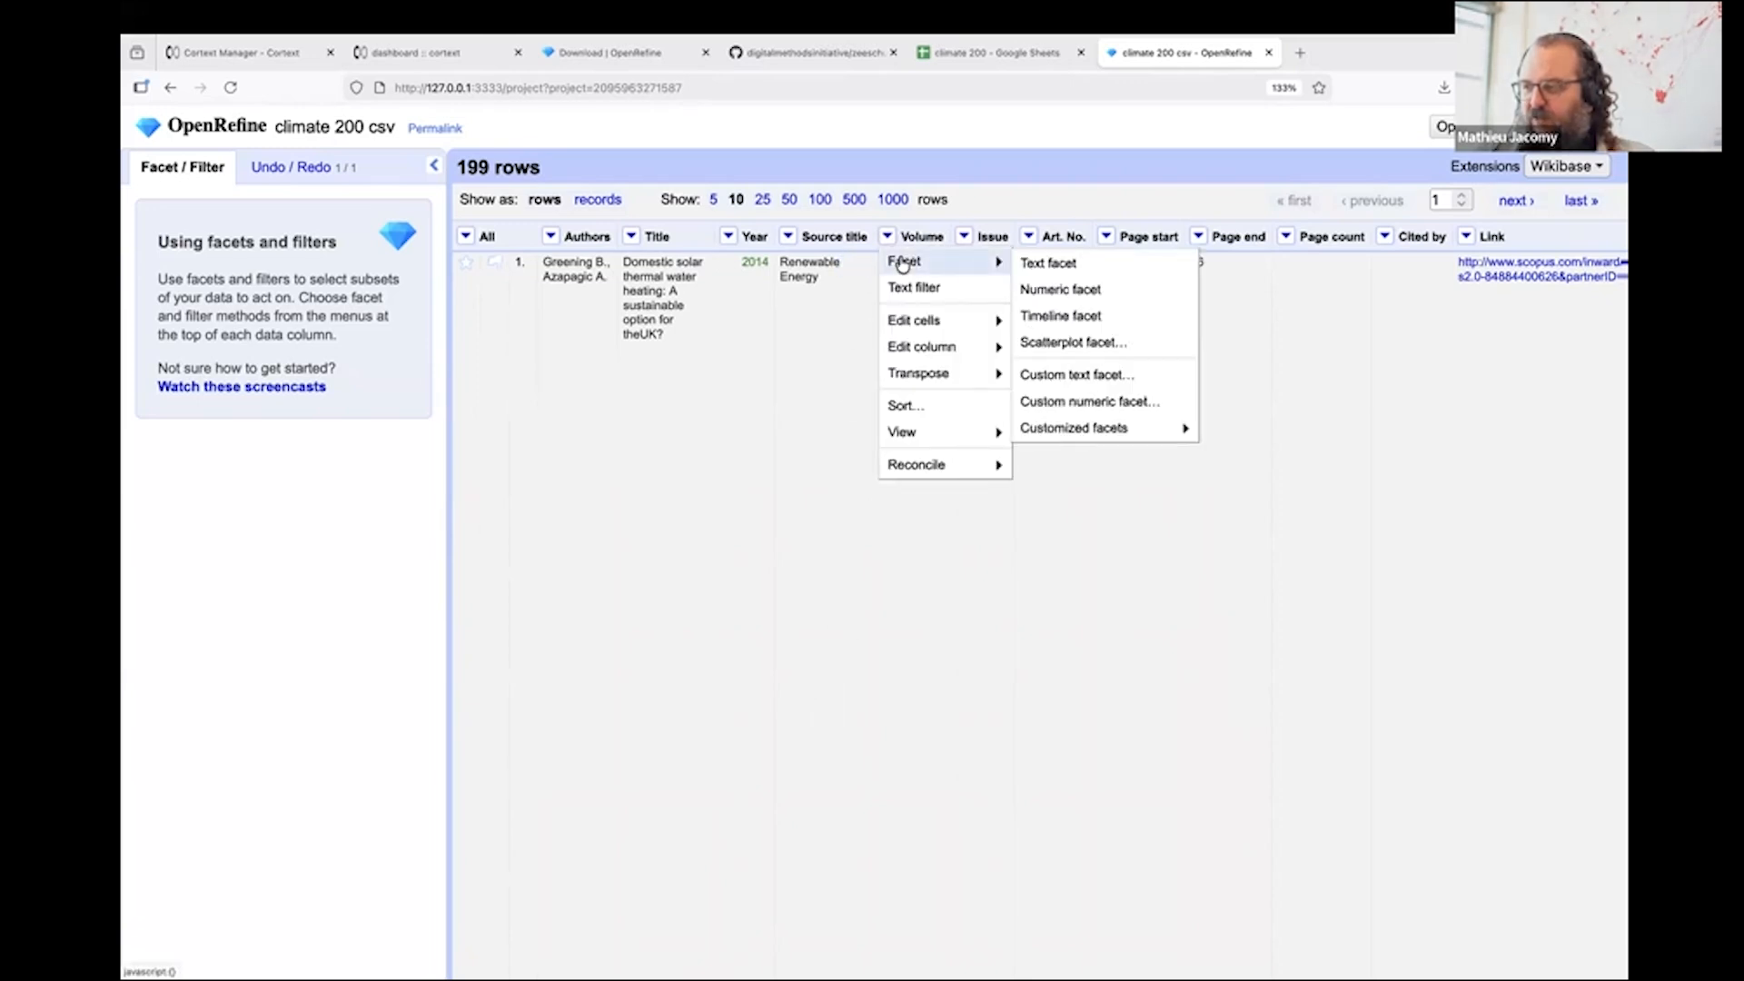
{"action": "mouse_move", "coordinate": [918, 326]}
{"action": "mouse_move", "coordinate": [1114, 352]}
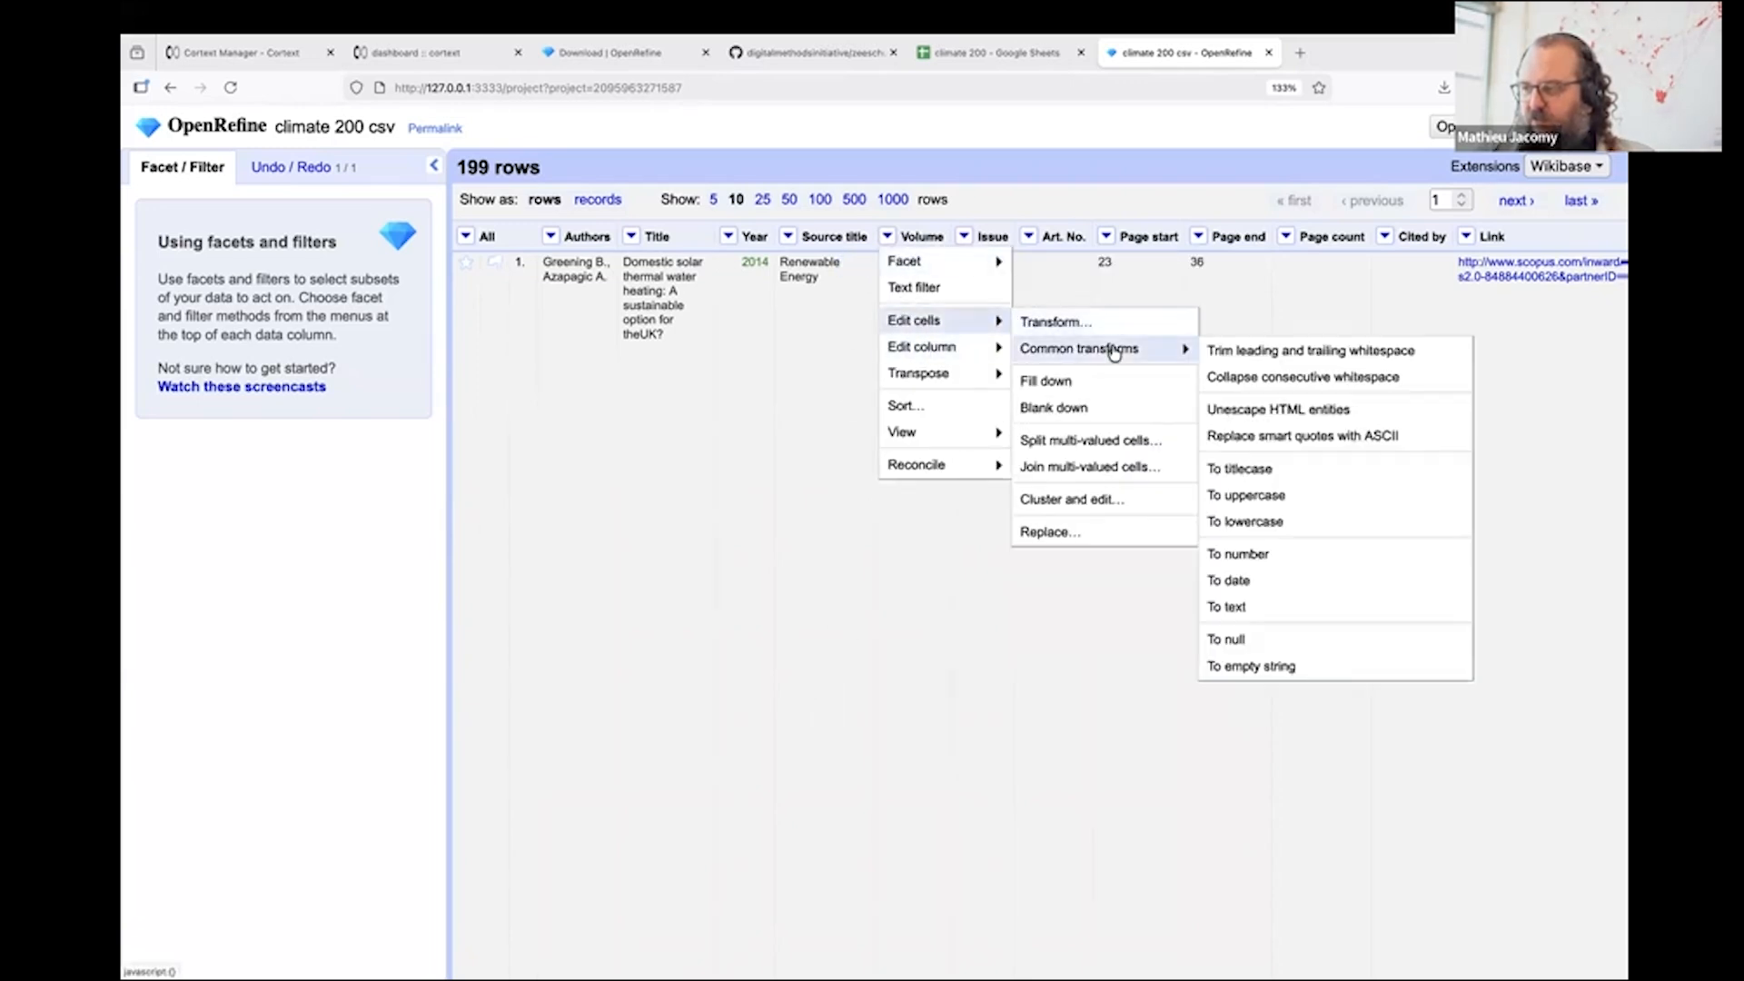
{"action": "left_click", "coordinate": [1309, 563]}
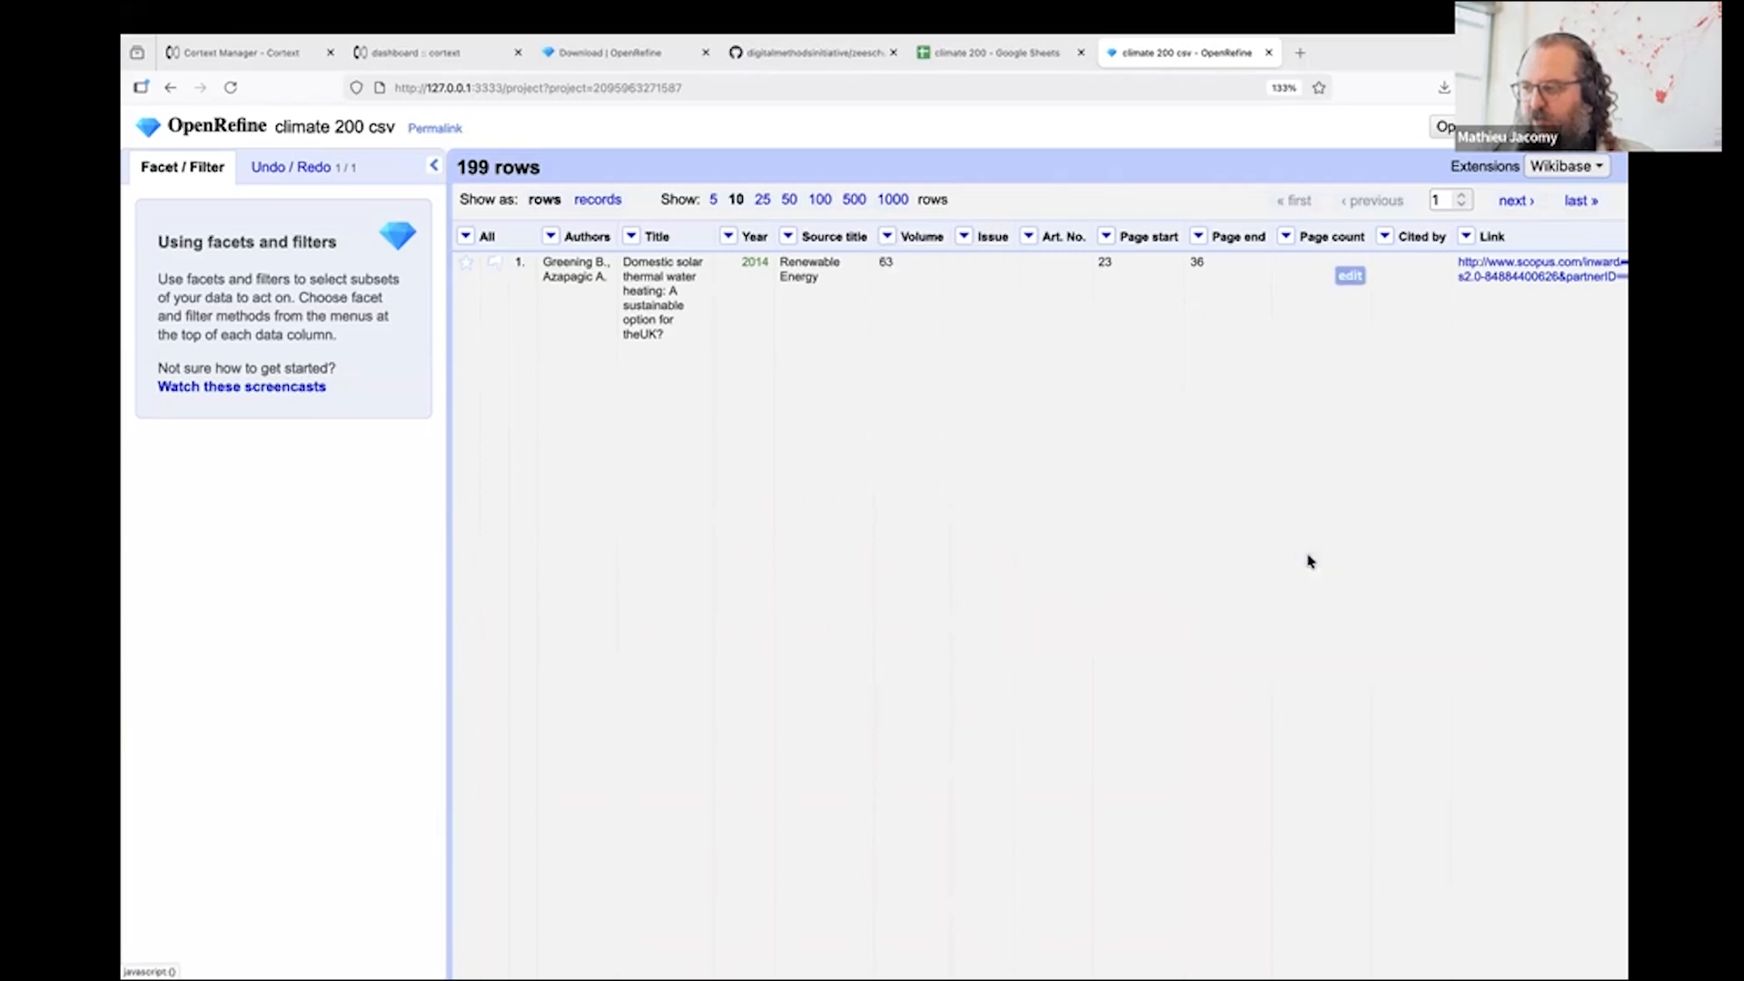
Add a numeric facet on the Volume column
{"action": "left_click", "coordinate": [888, 238]}
{"action": "mouse_move", "coordinate": [908, 261]}
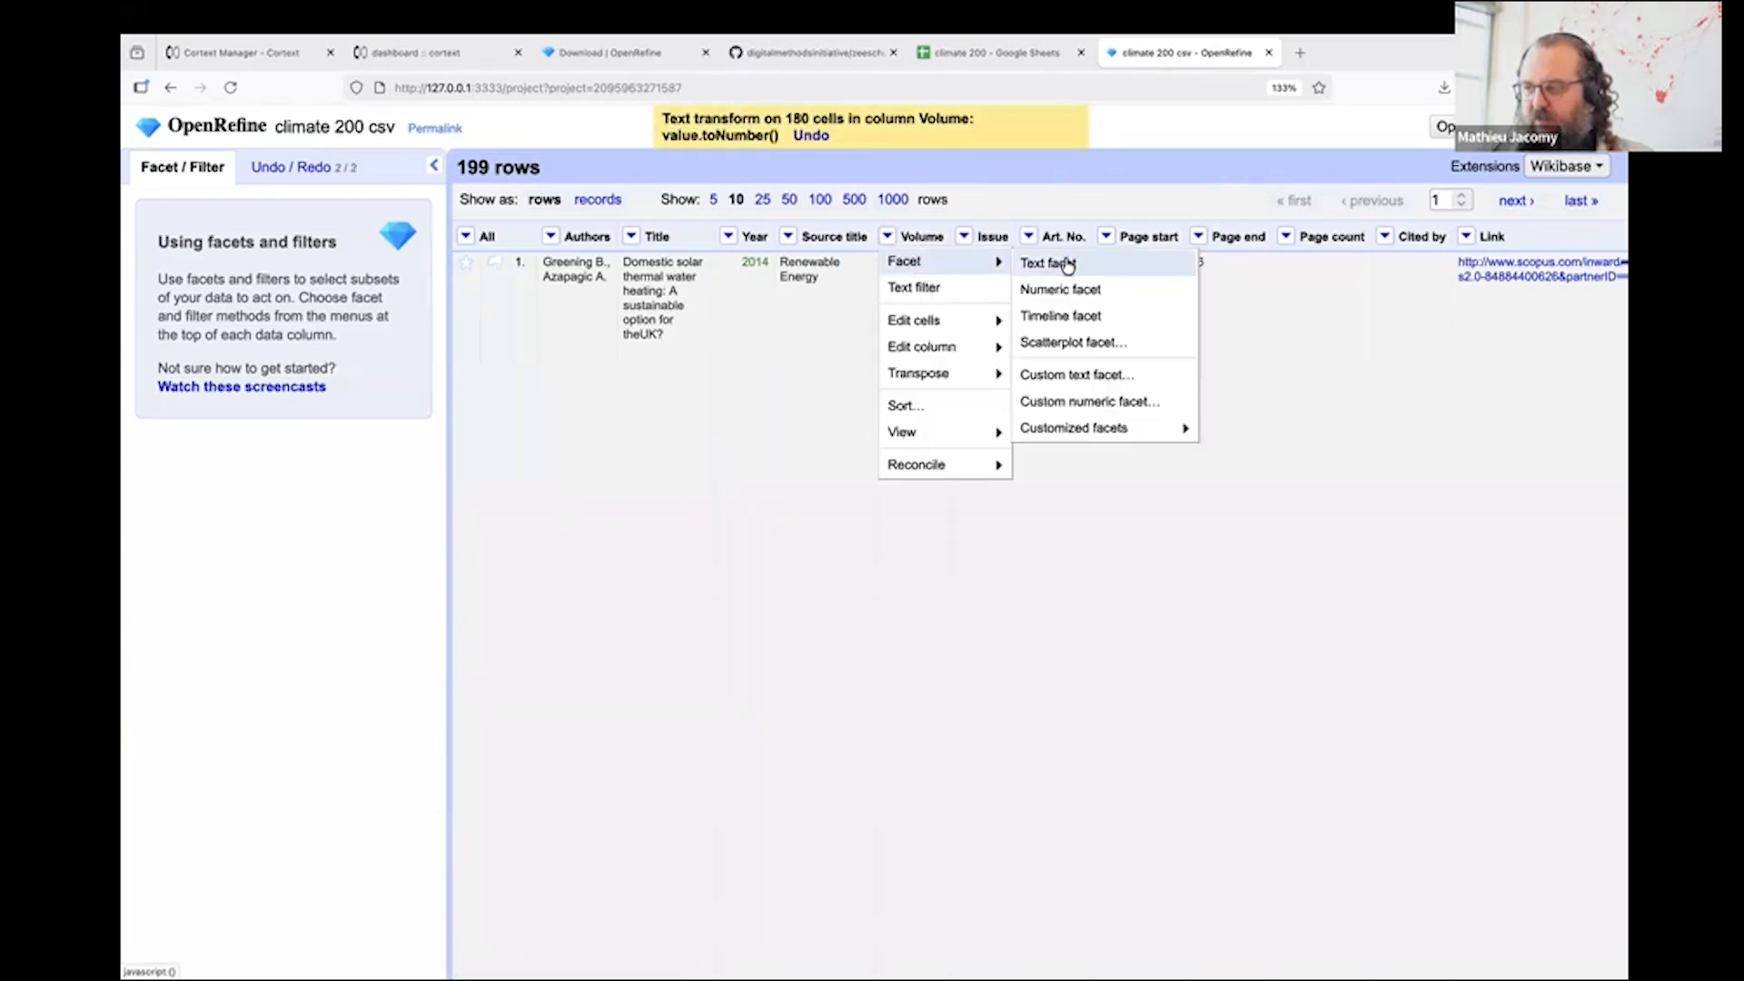
{"action": "left_click", "coordinate": [1070, 286]}
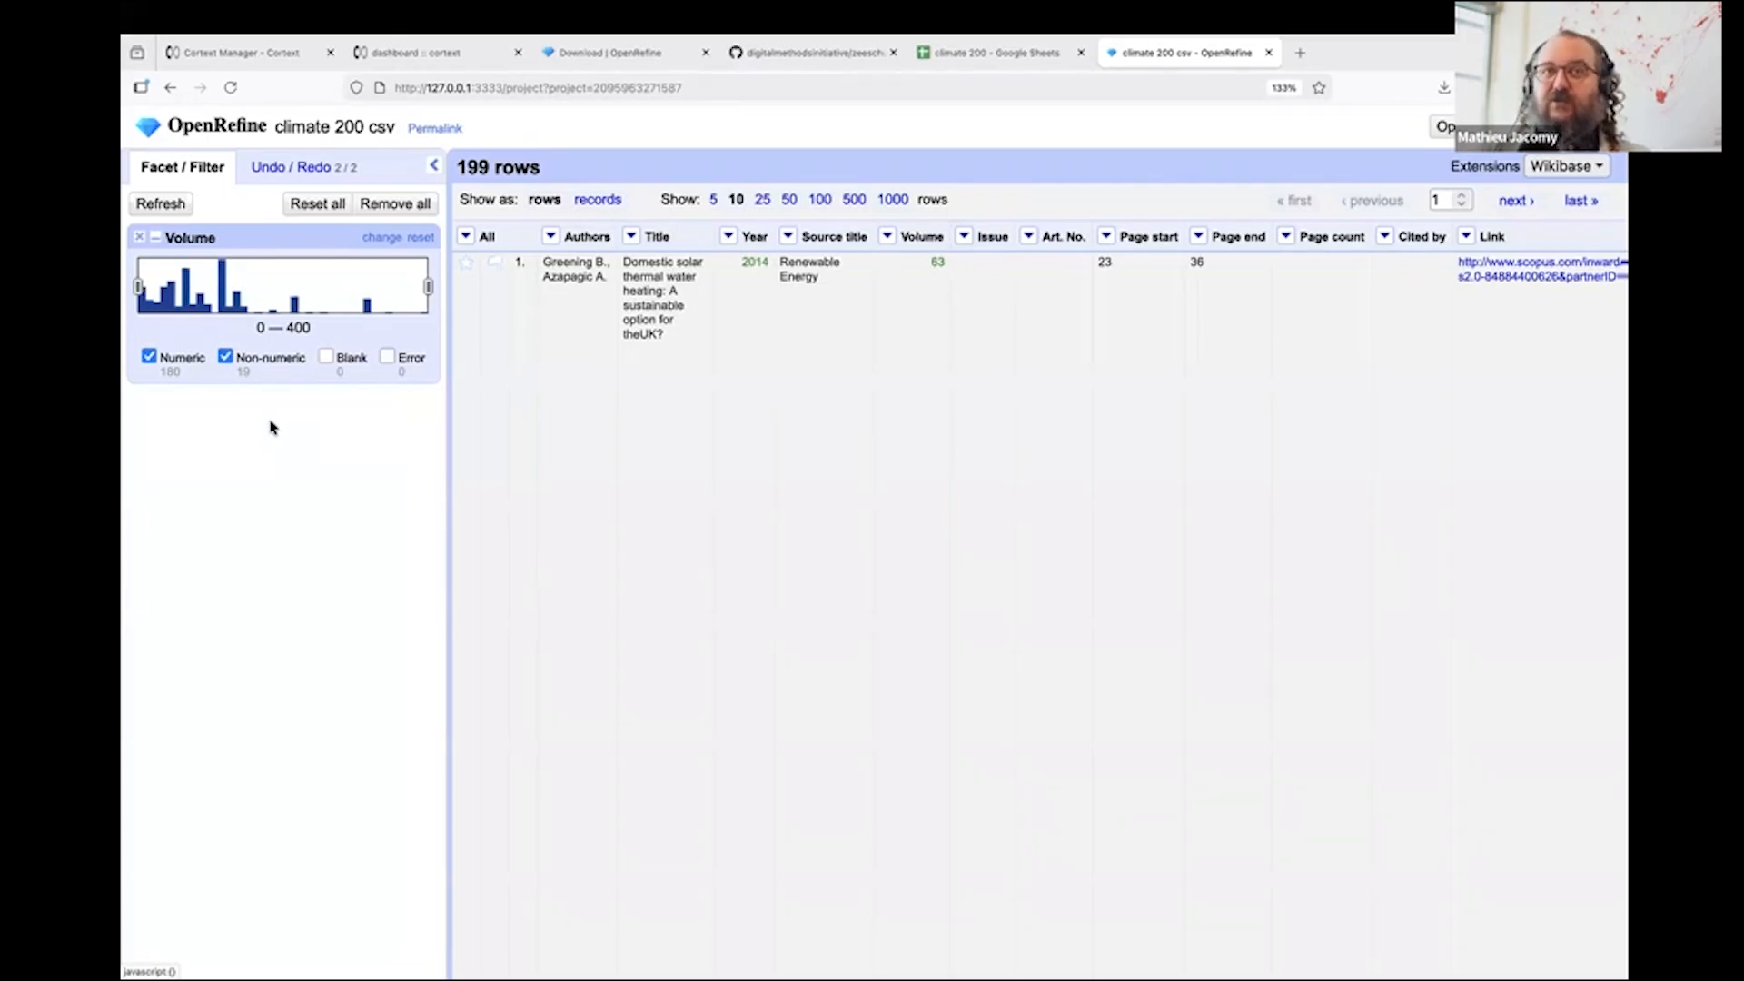
Show only the rows with non-numeric Volume values, look through them, and switch the facet to numeric values only
{"action": "left_click", "coordinate": [151, 357]}
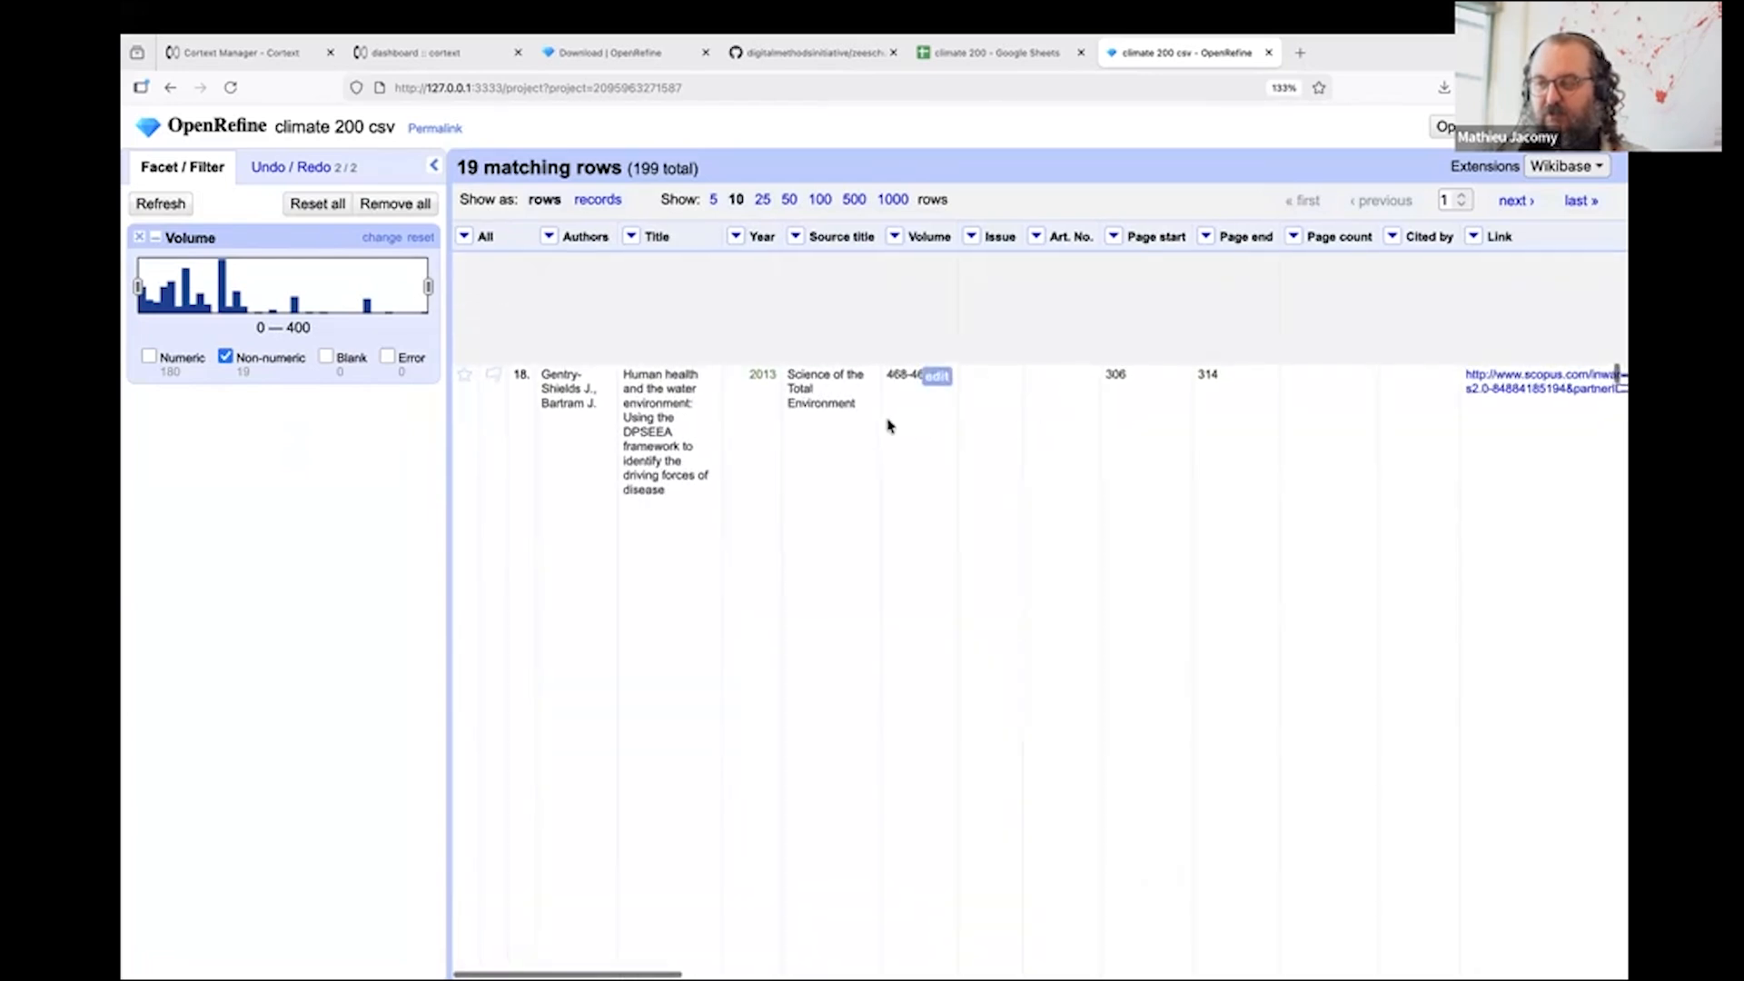
{"action": "scroll", "coordinate": [1010, 517], "scroll_direction": "down", "scroll_amount": 15}
{"action": "scroll", "coordinate": [1010, 516], "scroll_direction": "up", "scroll_amount": 3}
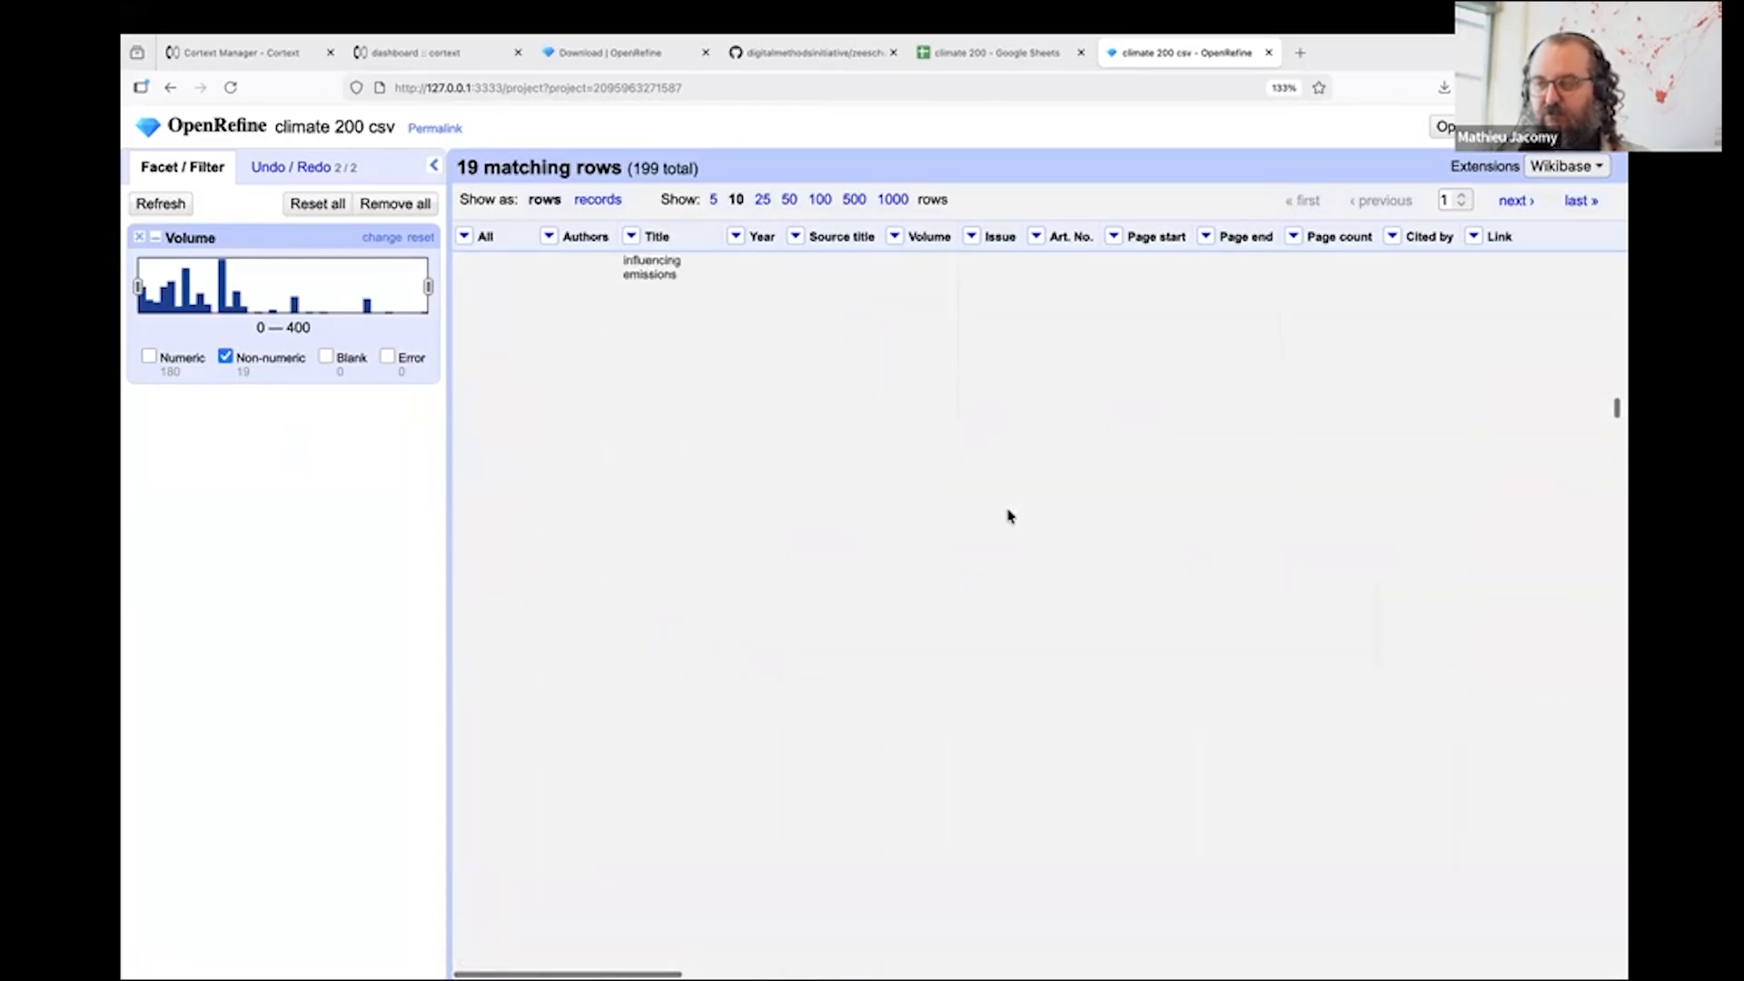
{"action": "scroll", "coordinate": [1010, 517], "scroll_direction": "up", "scroll_amount": 1}
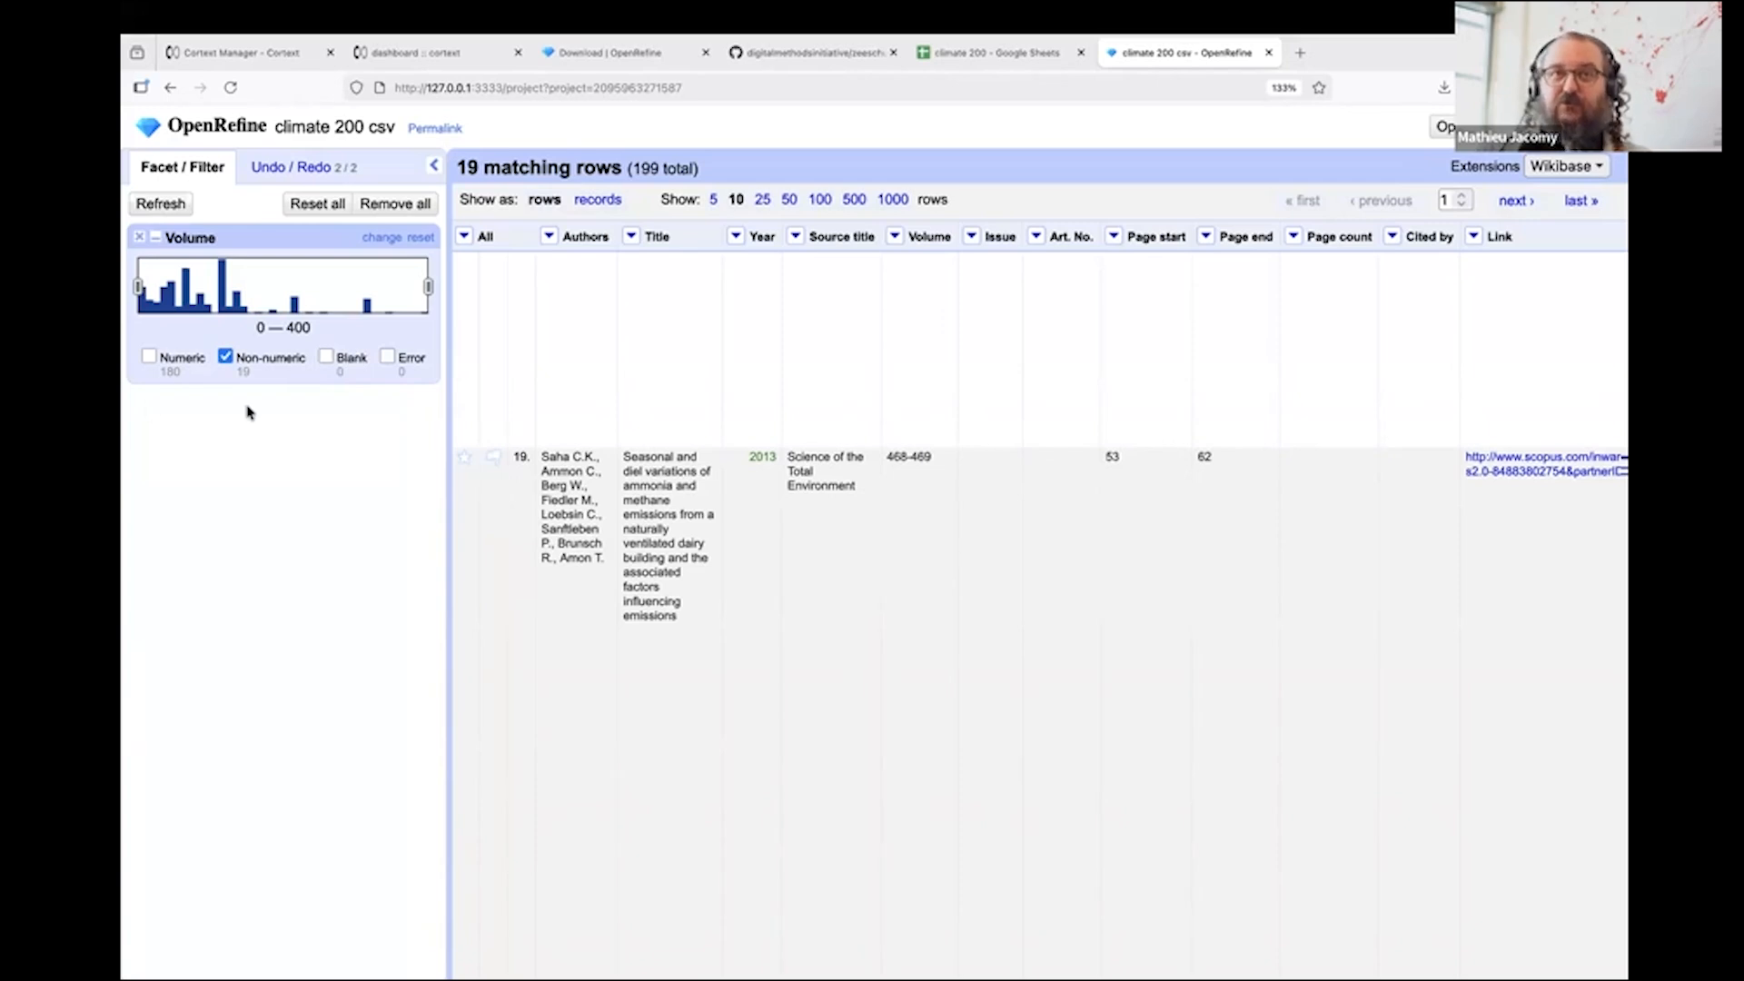
{"action": "left_click", "coordinate": [149, 357]}
{"action": "left_click", "coordinate": [225, 357]}
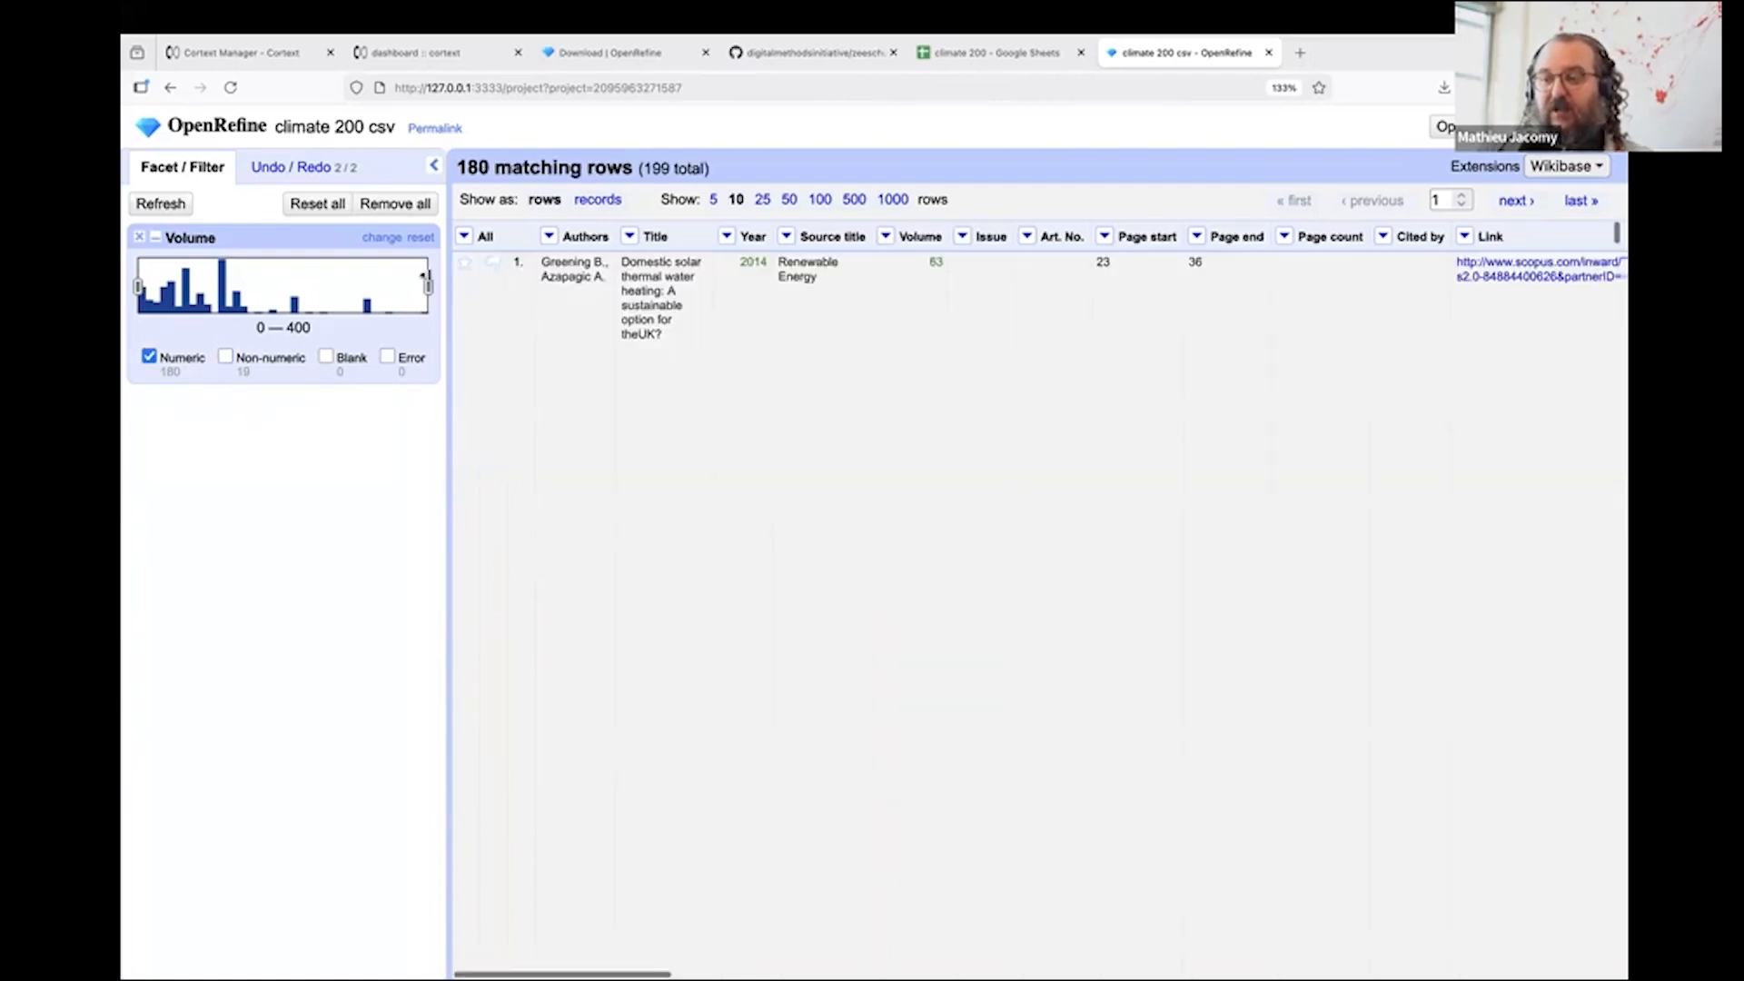
Filter the rows by Volume ranges 290–380 and 20–110 in turn, and remove the Volume facet
{"action": "left_click_drag", "start_coordinate": [430, 283], "coordinate": [292, 299]}
{"action": "left_click_drag", "start_coordinate": [294, 298], "coordinate": [392, 298]}
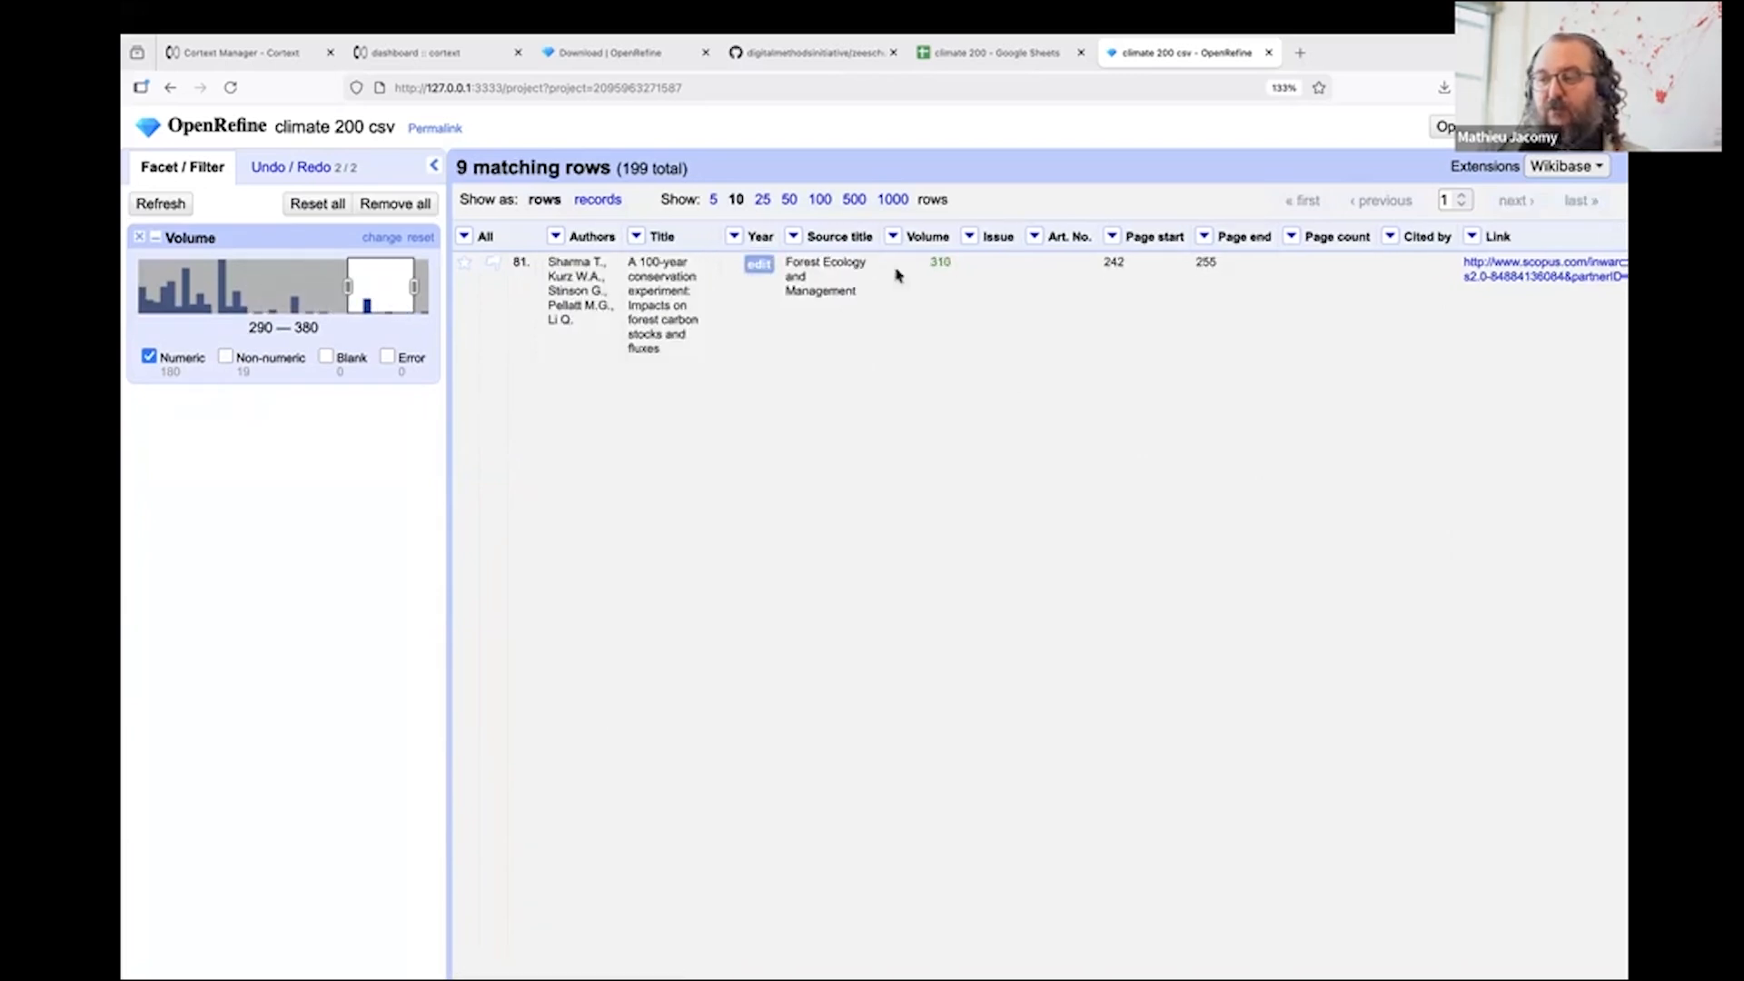
{"action": "left_click", "coordinate": [177, 287]}
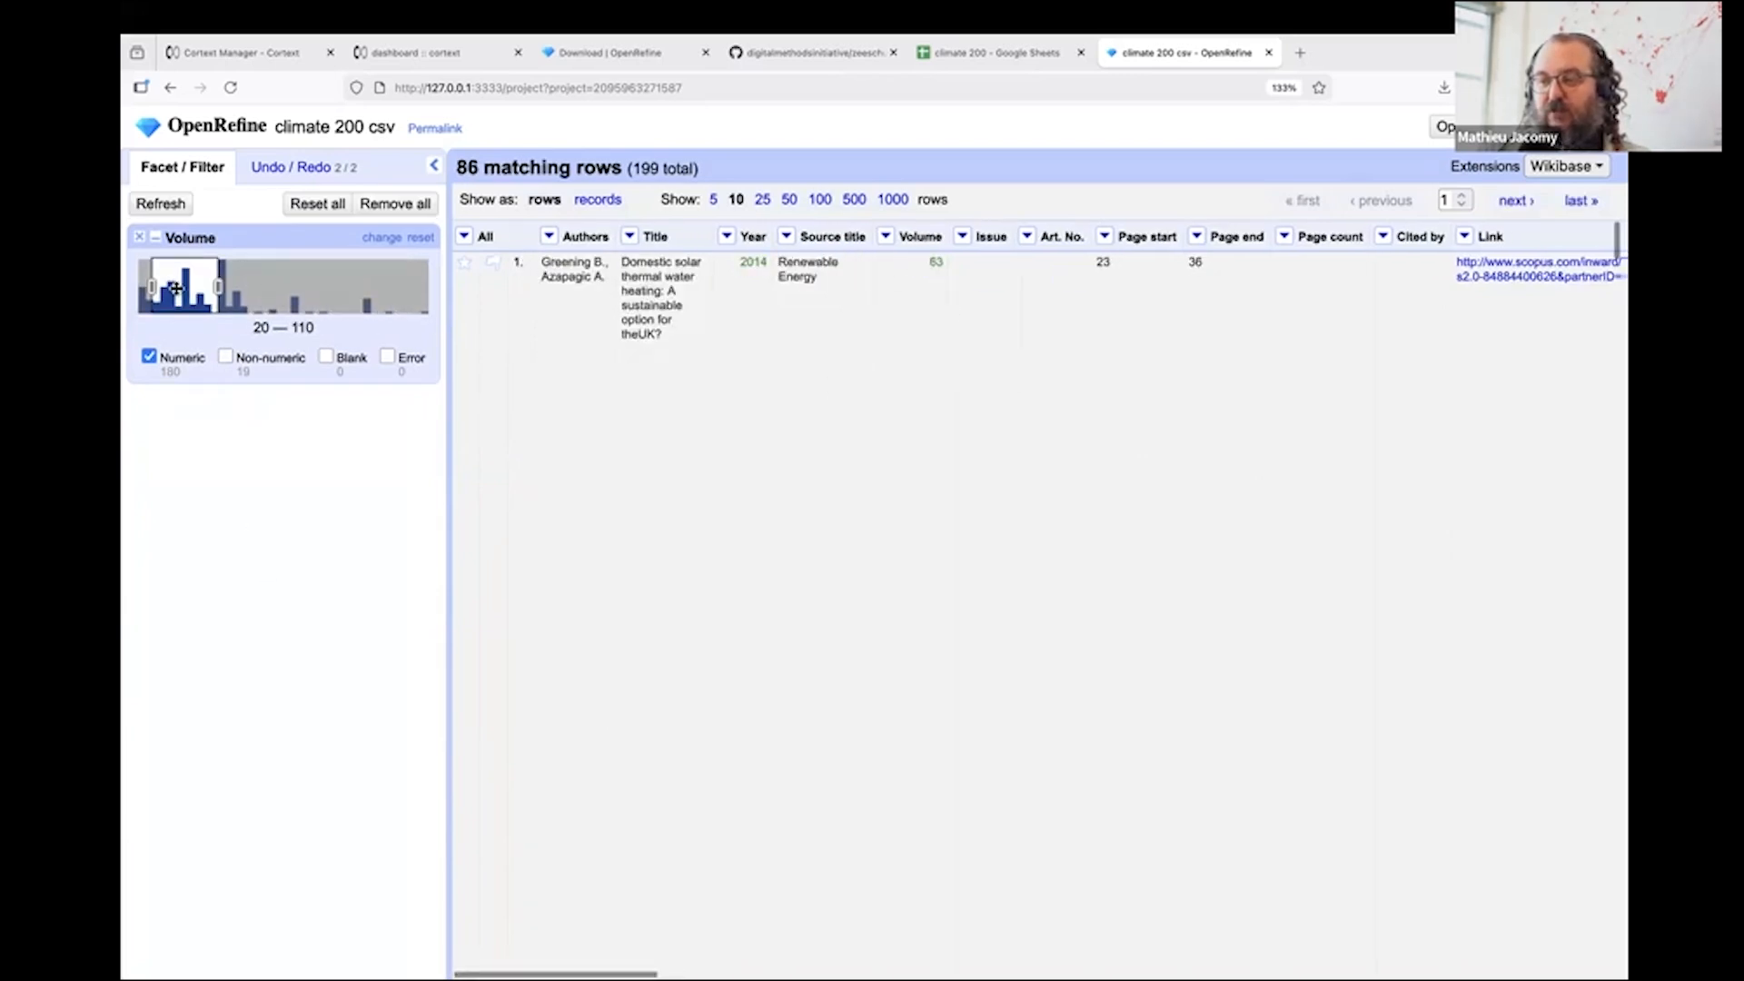
{"action": "left_click", "coordinate": [138, 238]}
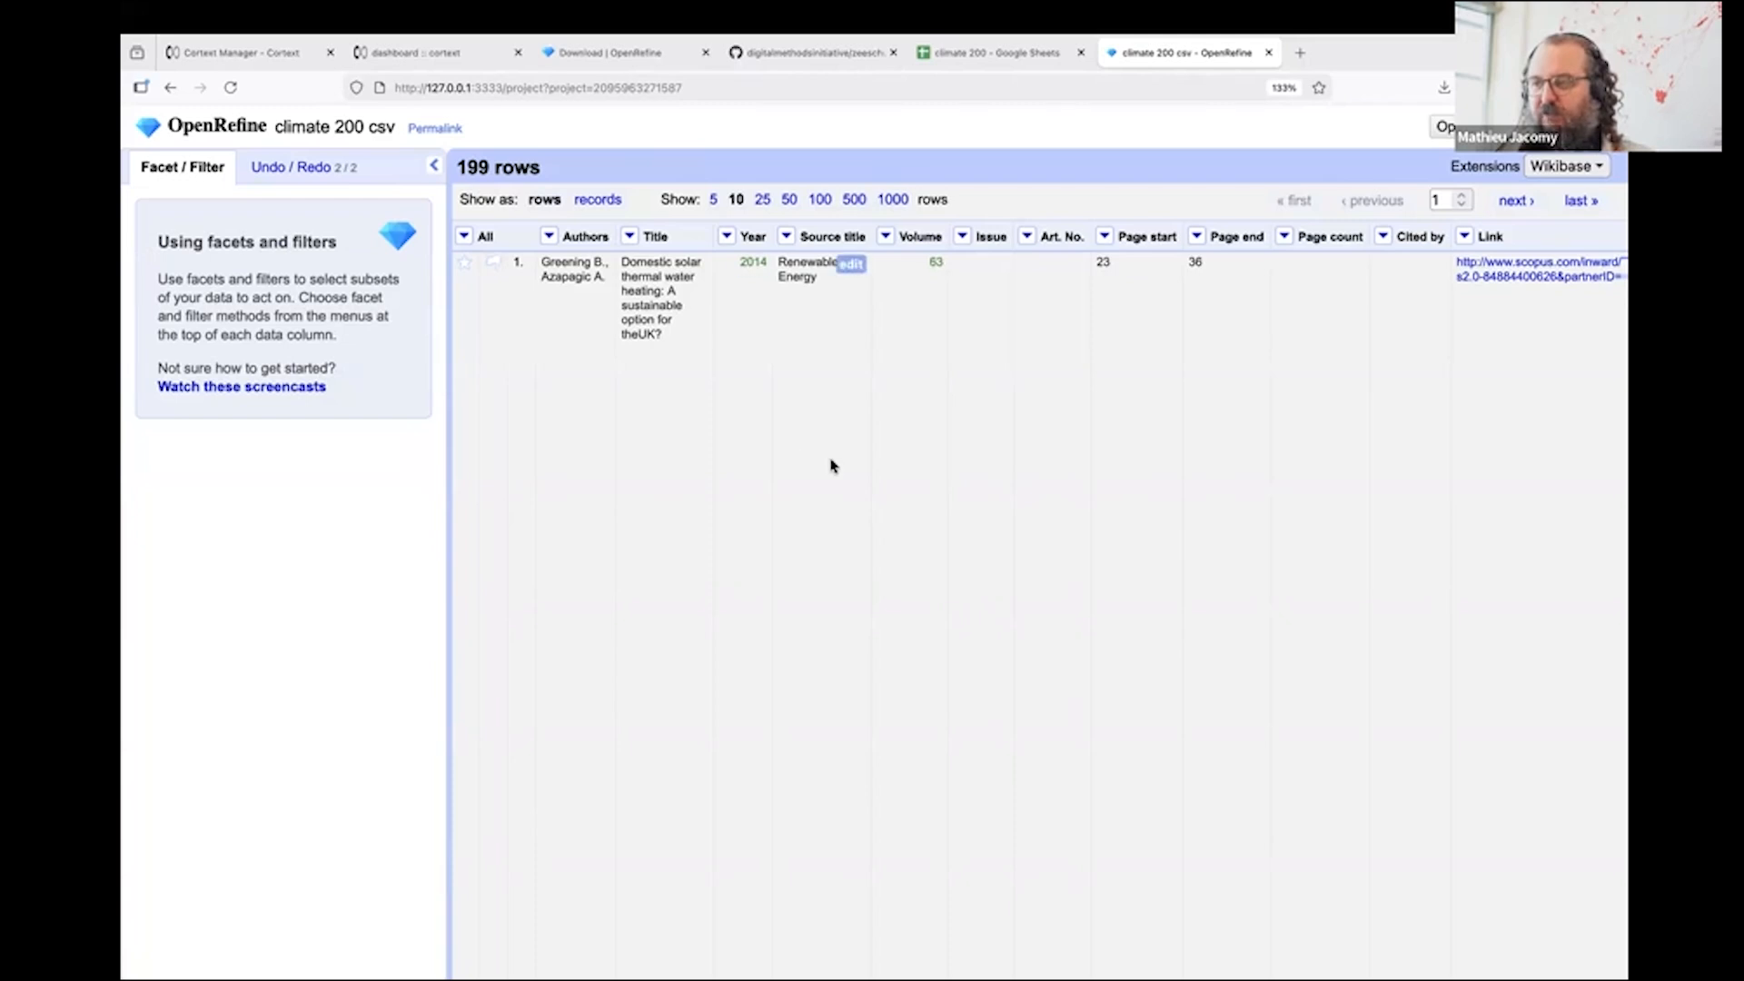
{"action": "scroll", "coordinate": [831, 466], "scroll_direction": "right", "scroll_amount": 10}
{"action": "scroll", "coordinate": [831, 466], "scroll_direction": "left", "scroll_amount": 3}
{"action": "scroll", "coordinate": [831, 466], "scroll_direction": "left", "scroll_amount": 10}
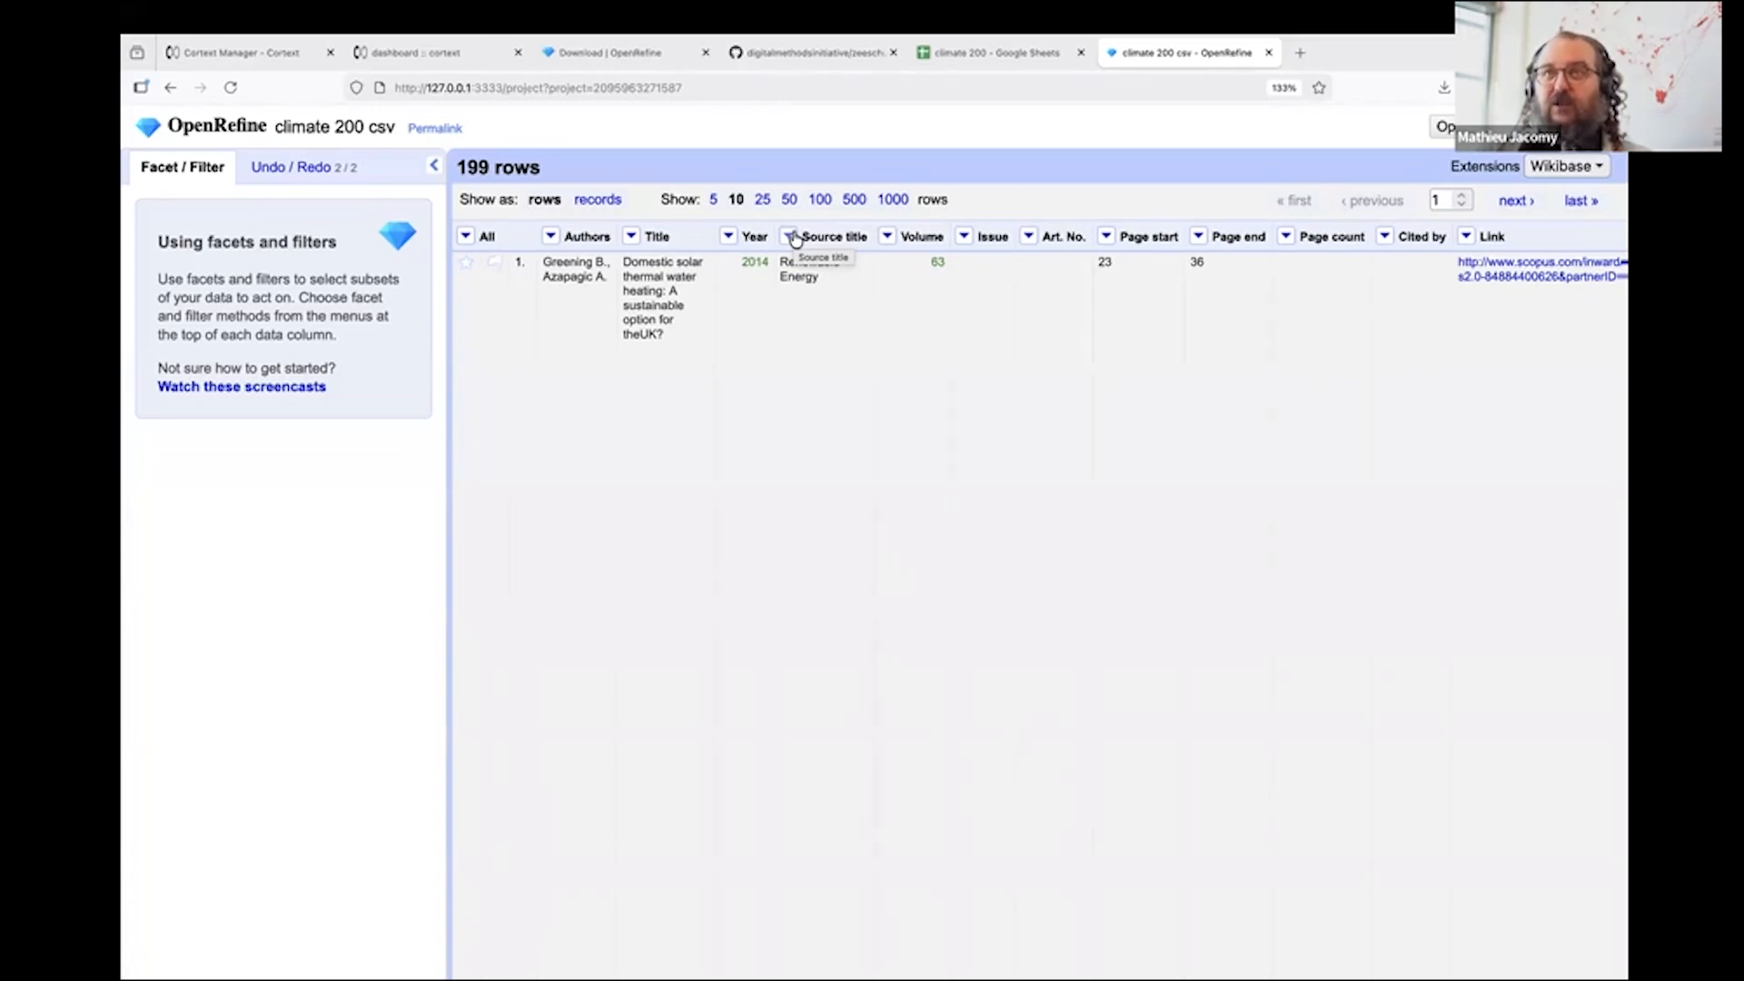
{"action": "left_click", "coordinate": [790, 236]}
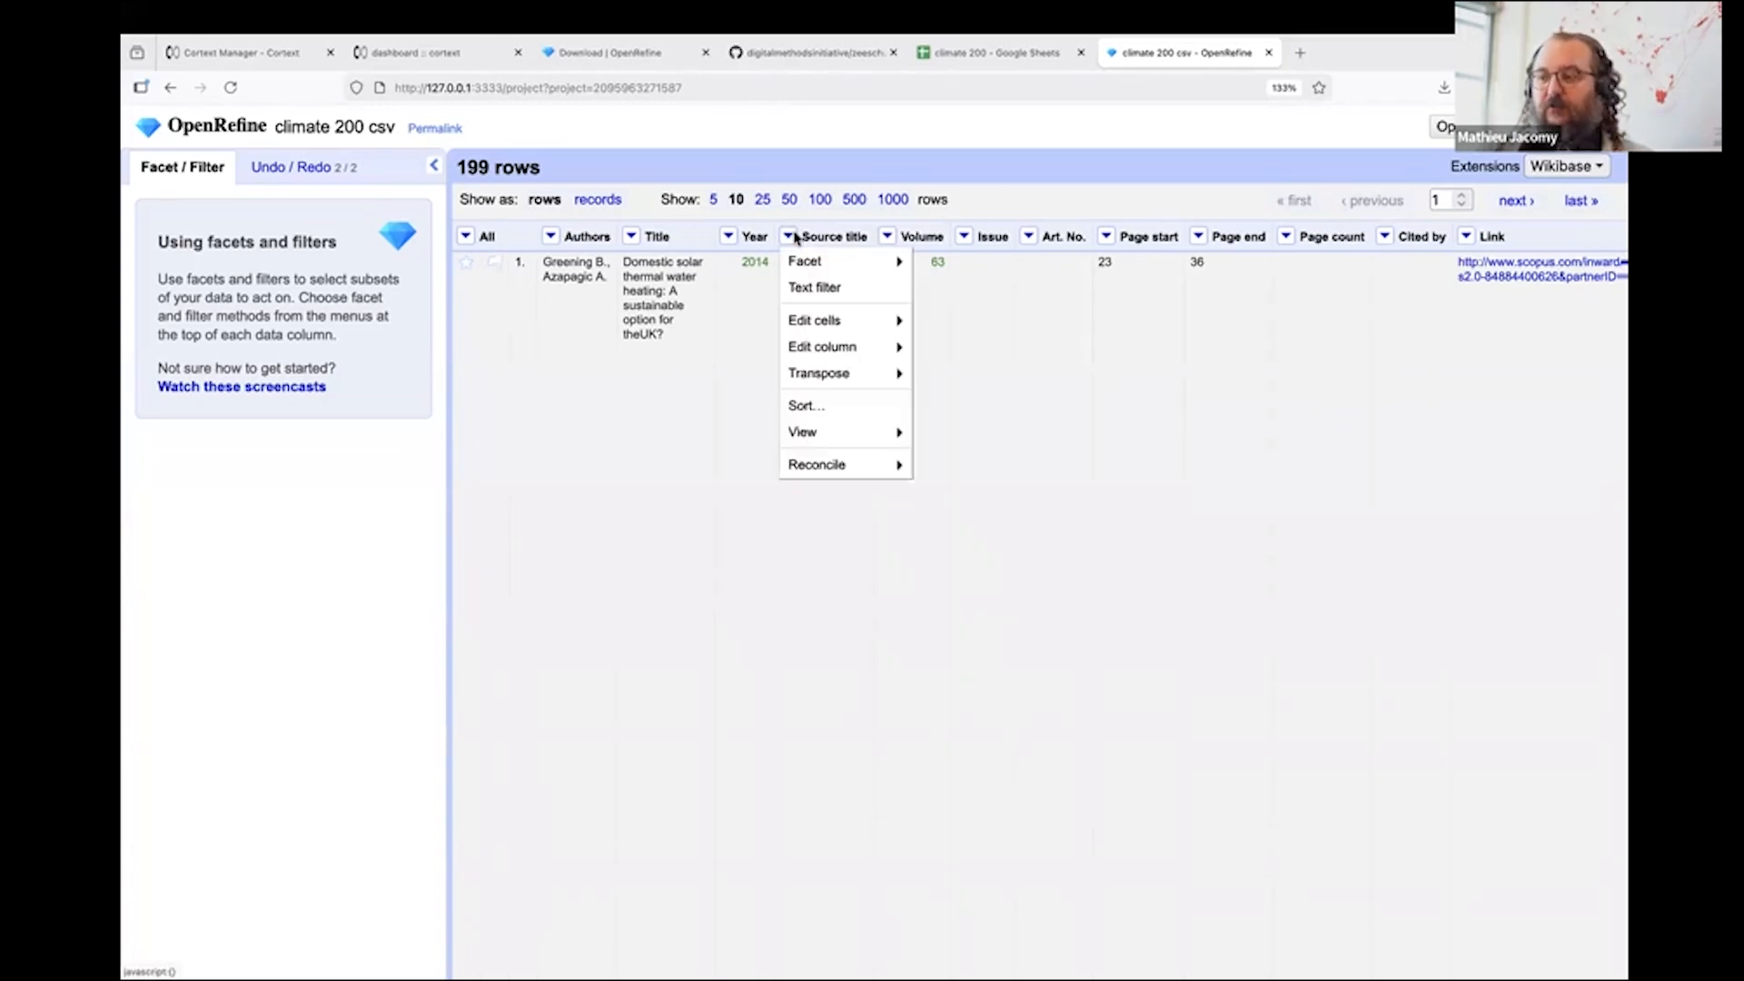
{"action": "left_click", "coordinate": [581, 524]}
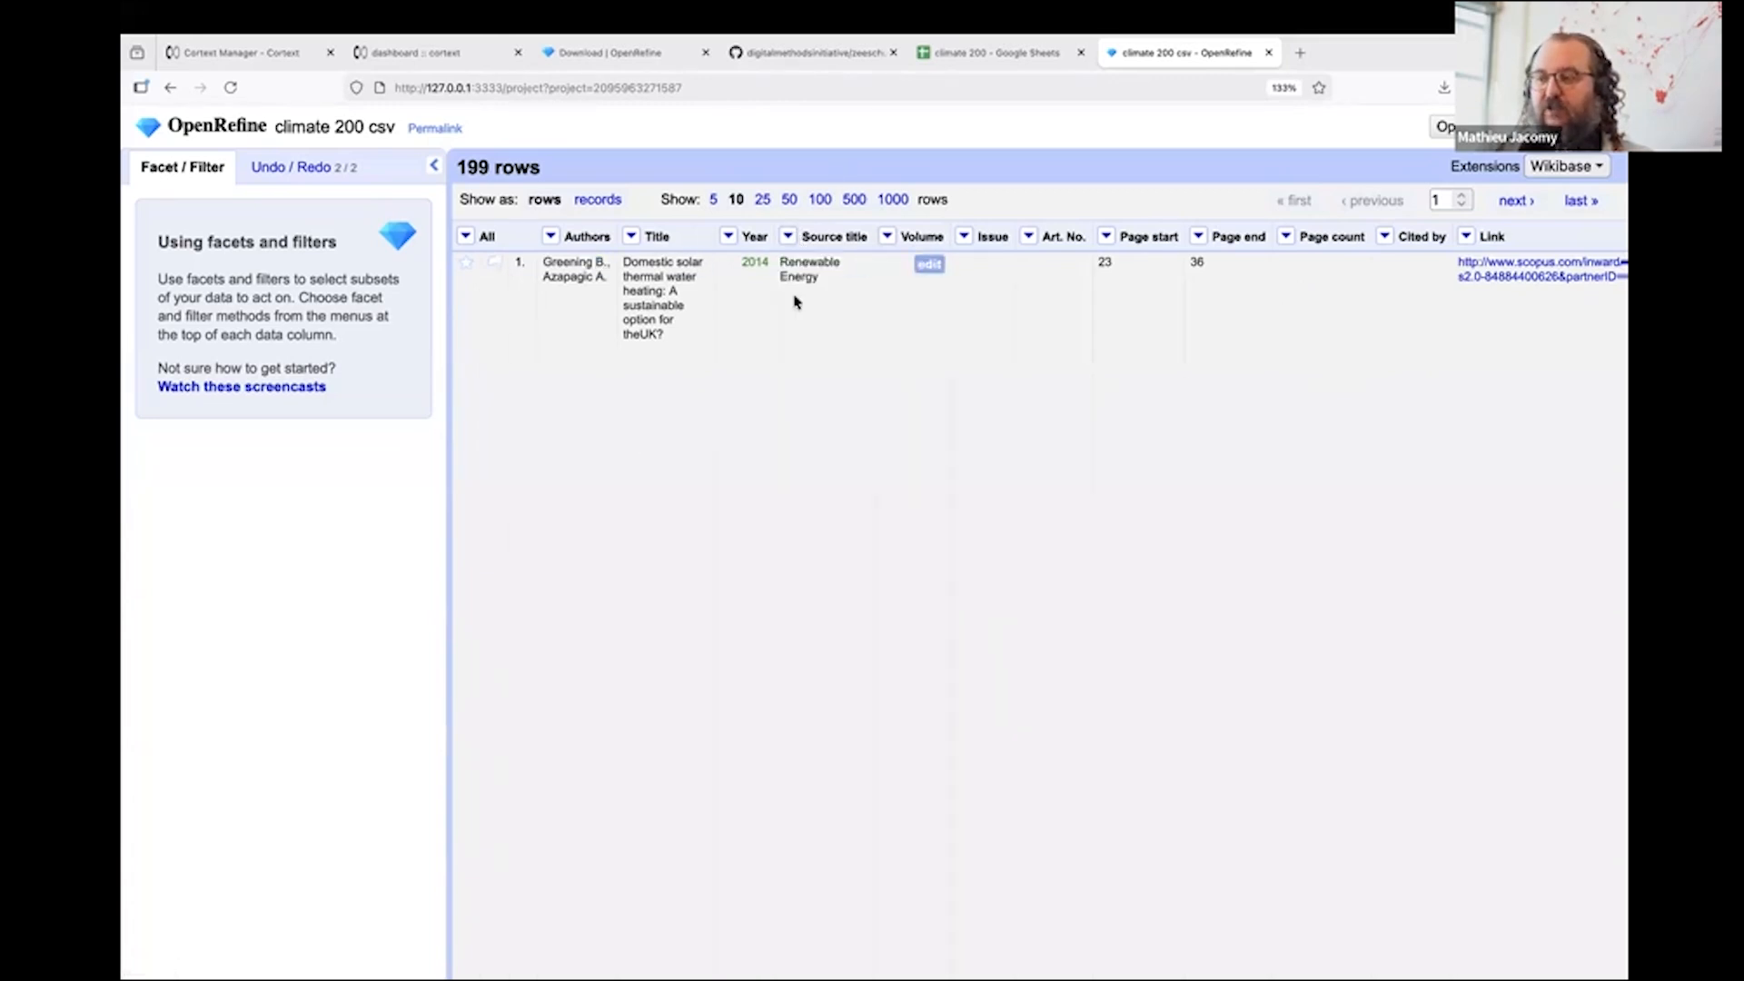
Change the Source title in row 1 to "Renewable Energy!"
{"action": "left_click", "coordinate": [789, 236]}
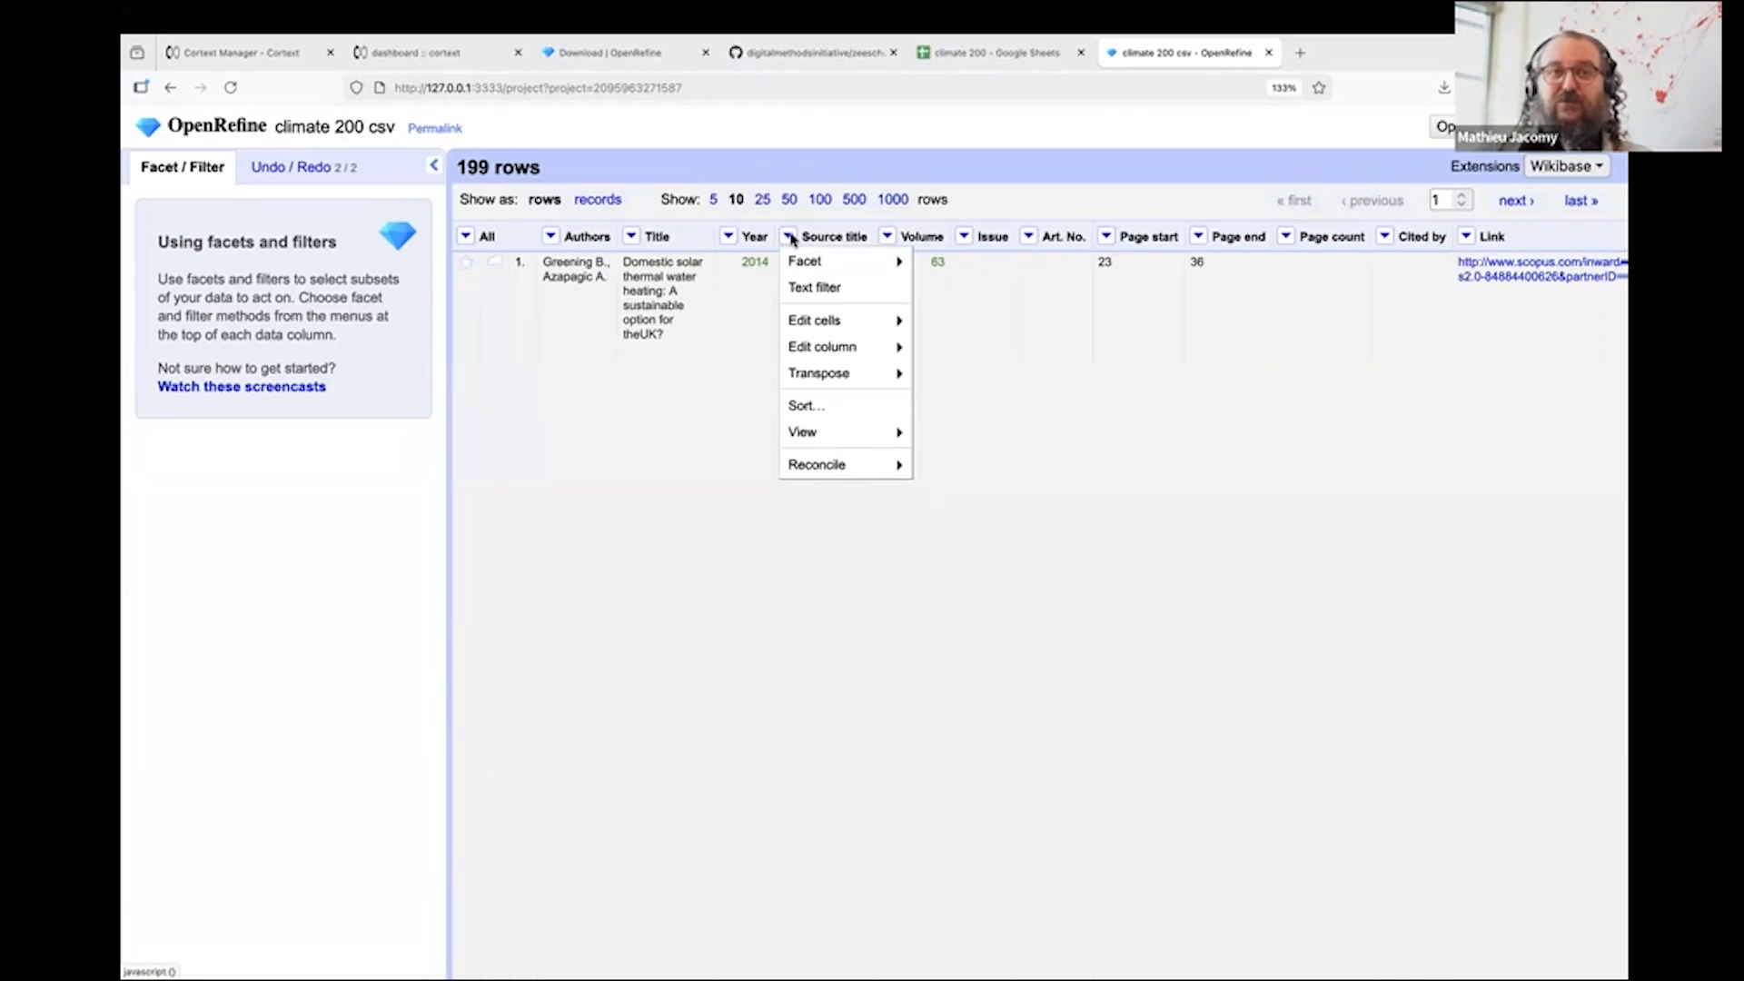
{"action": "left_click", "coordinate": [673, 431]}
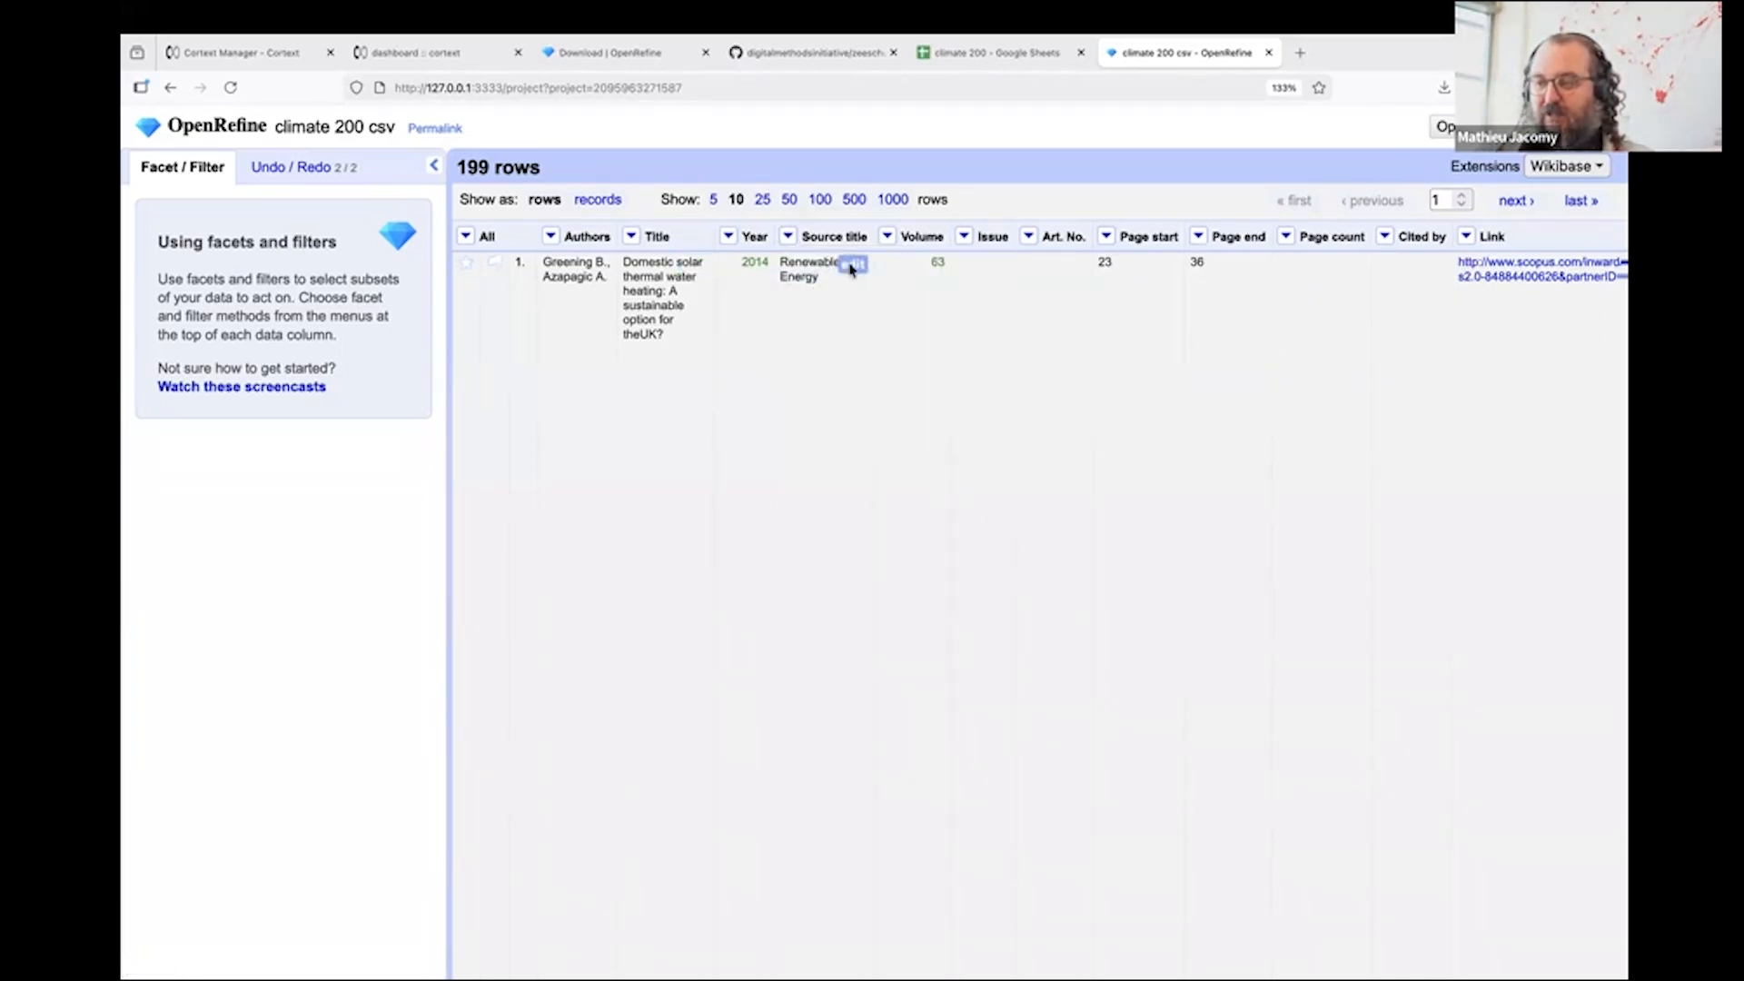
{"action": "left_click", "coordinate": [852, 266]}
{"action": "left_click", "coordinate": [1088, 315]}
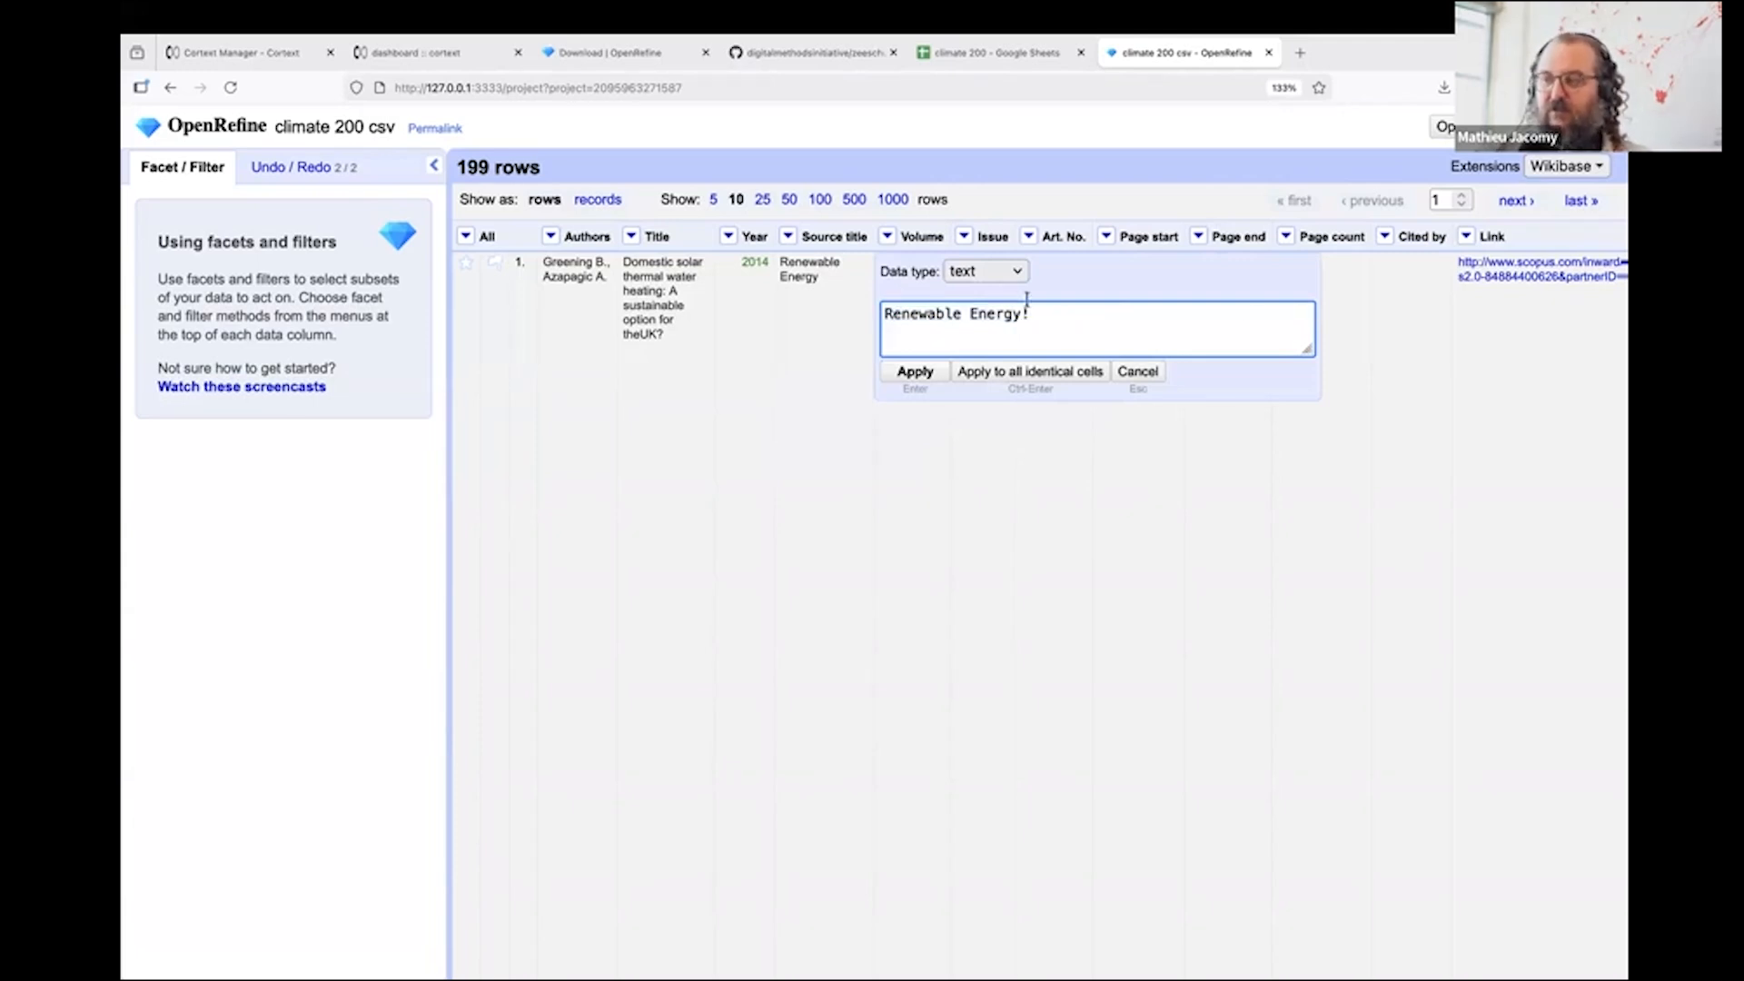
{"action": "left_click", "coordinate": [904, 374]}
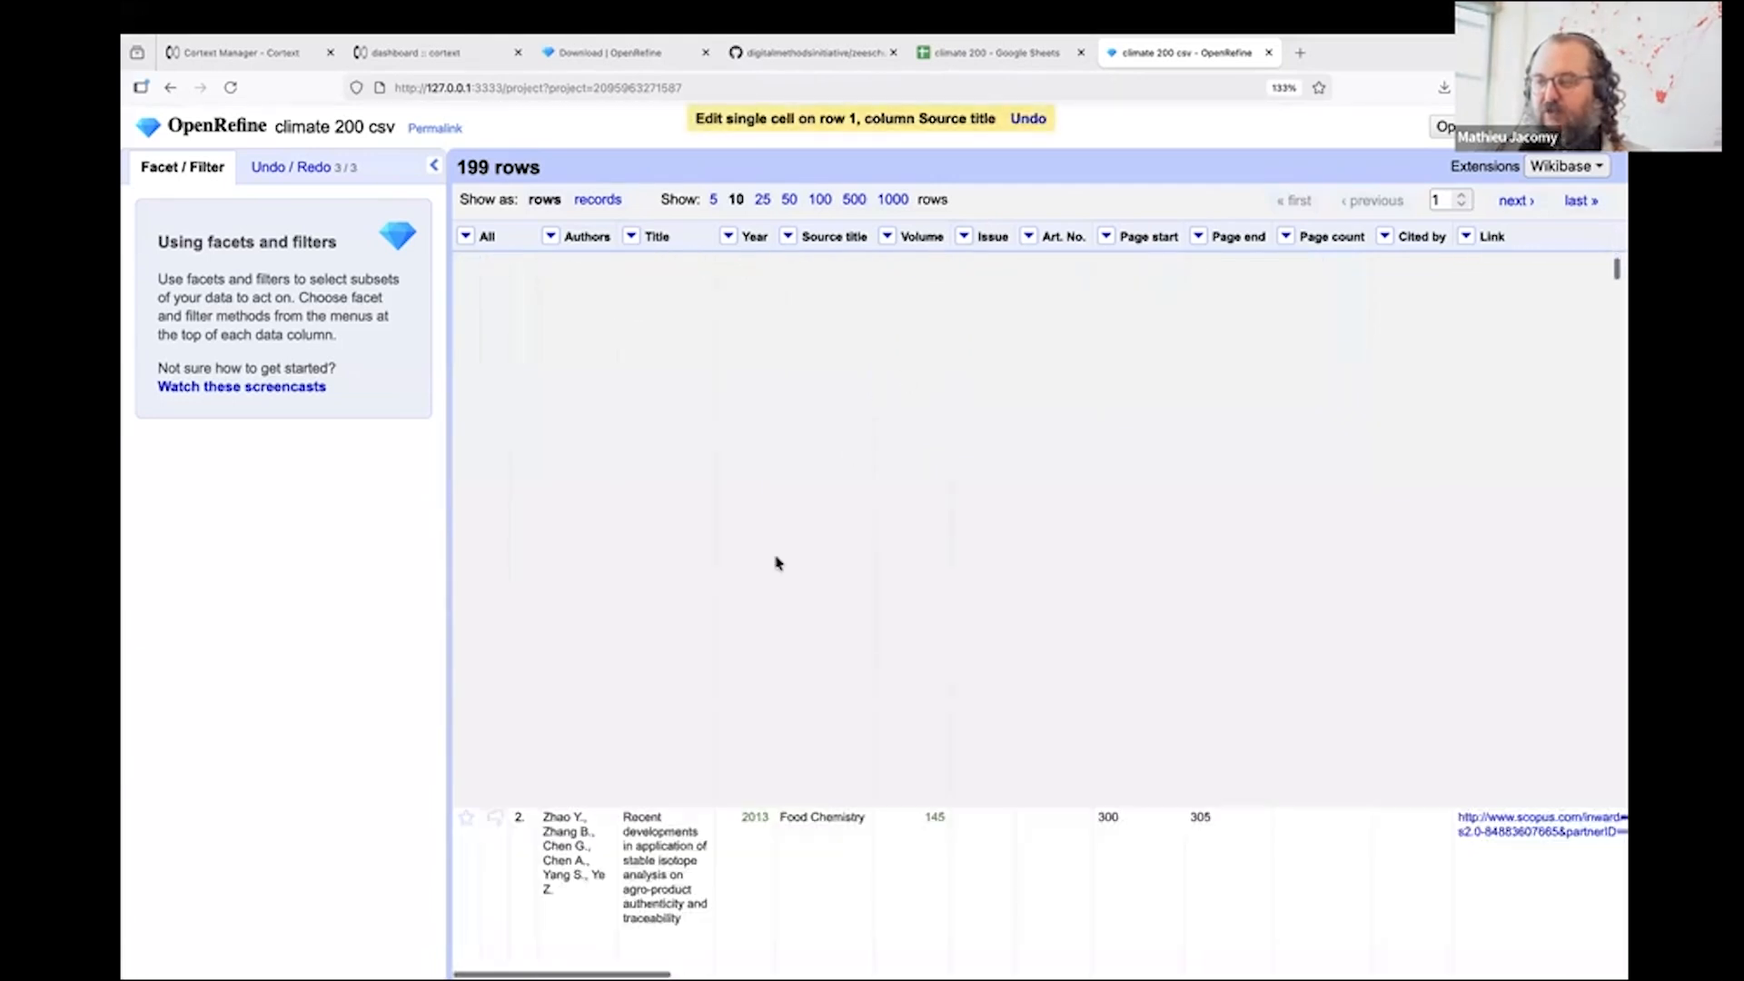
Change the Source title in row 2 to "Food Chemistry..."
{"action": "scroll", "coordinate": [777, 563], "scroll_direction": "down", "scroll_amount": 3}
{"action": "left_click", "coordinate": [852, 529]}
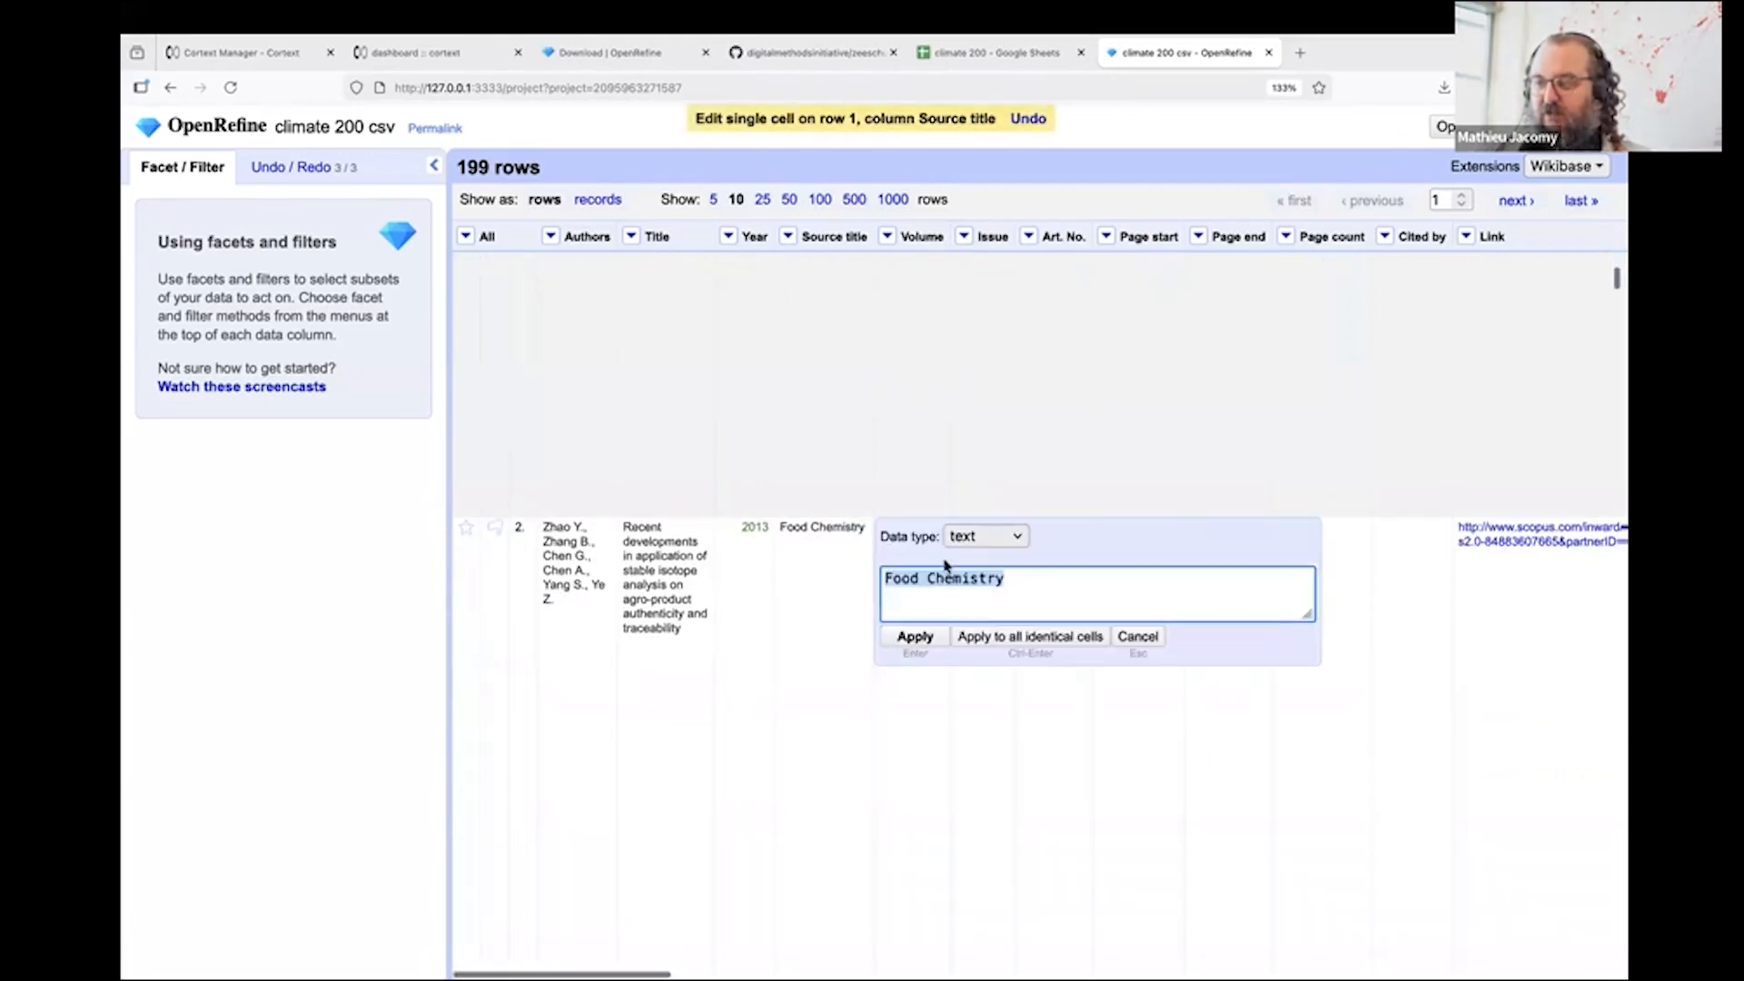
{"action": "left_click", "coordinate": [1037, 578]}
{"action": "type", "text": "..."}
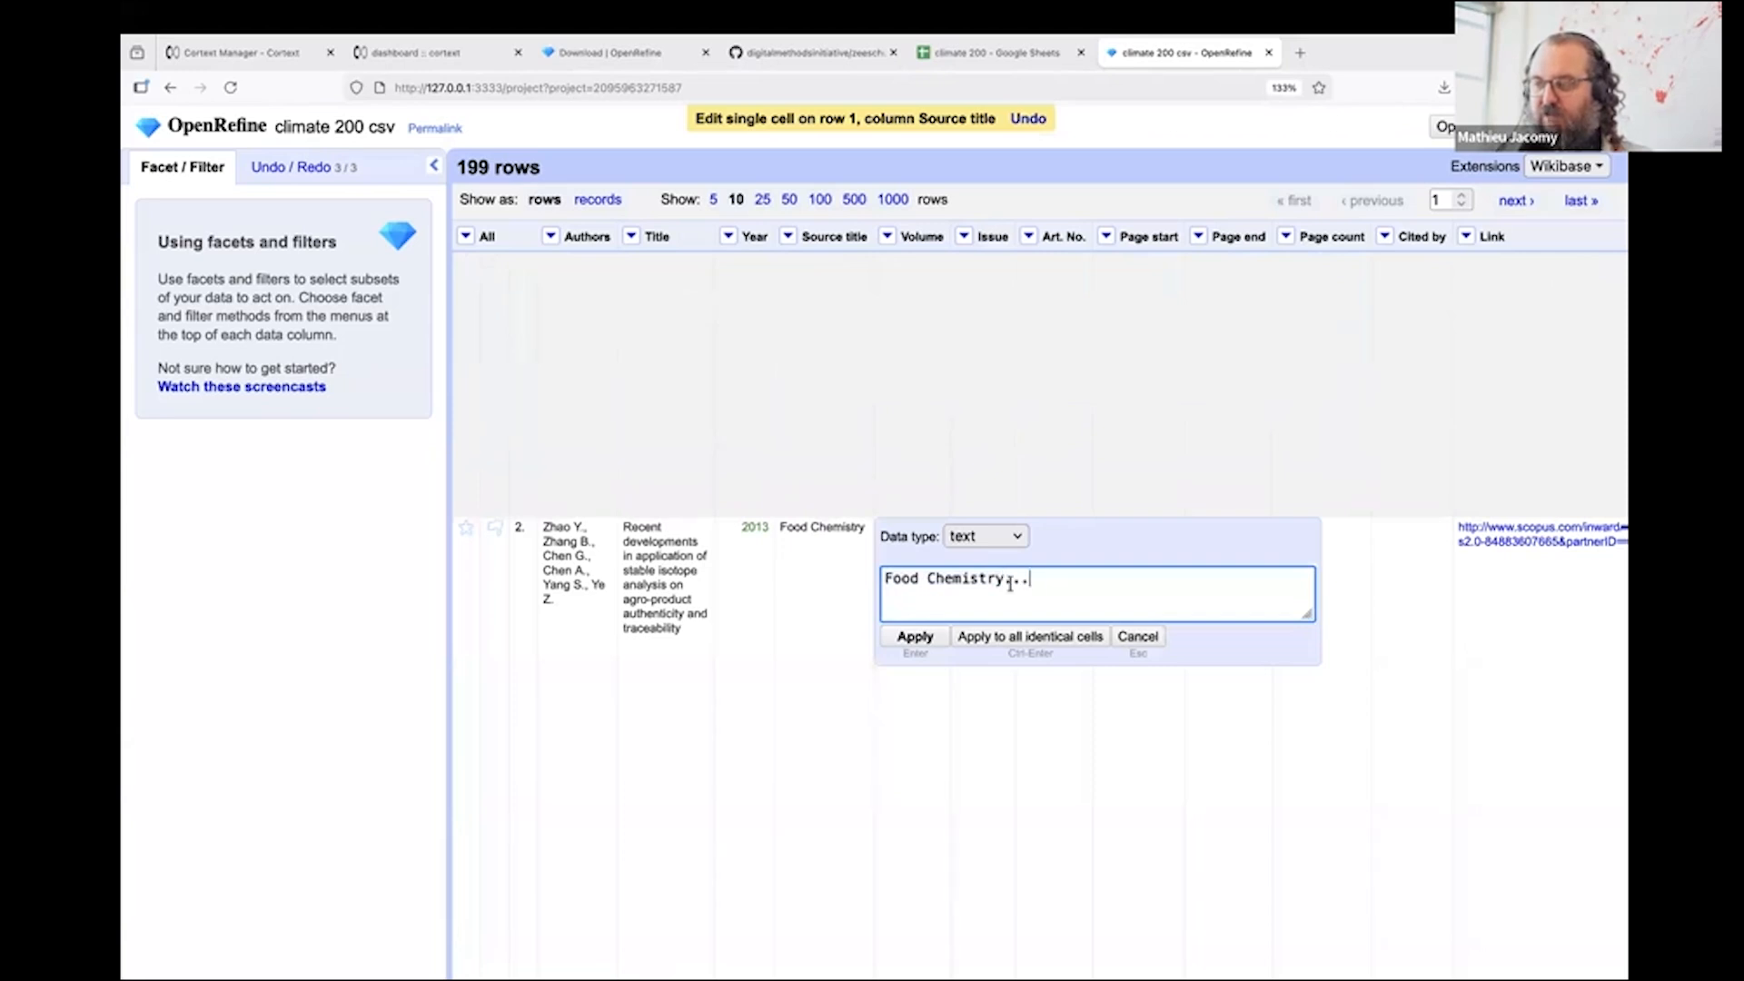
{"action": "left_click", "coordinate": [926, 636]}
Edit the end of the Source title "International Journal of Green Energy" in row 3 and apply it to that cell only
{"action": "scroll", "coordinate": [845, 676], "scroll_direction": "down", "scroll_amount": 6}
{"action": "double_click", "coordinate": [818, 694]}
{"action": "left_click", "coordinate": [856, 665]}
{"action": "left_click", "coordinate": [1211, 722]}
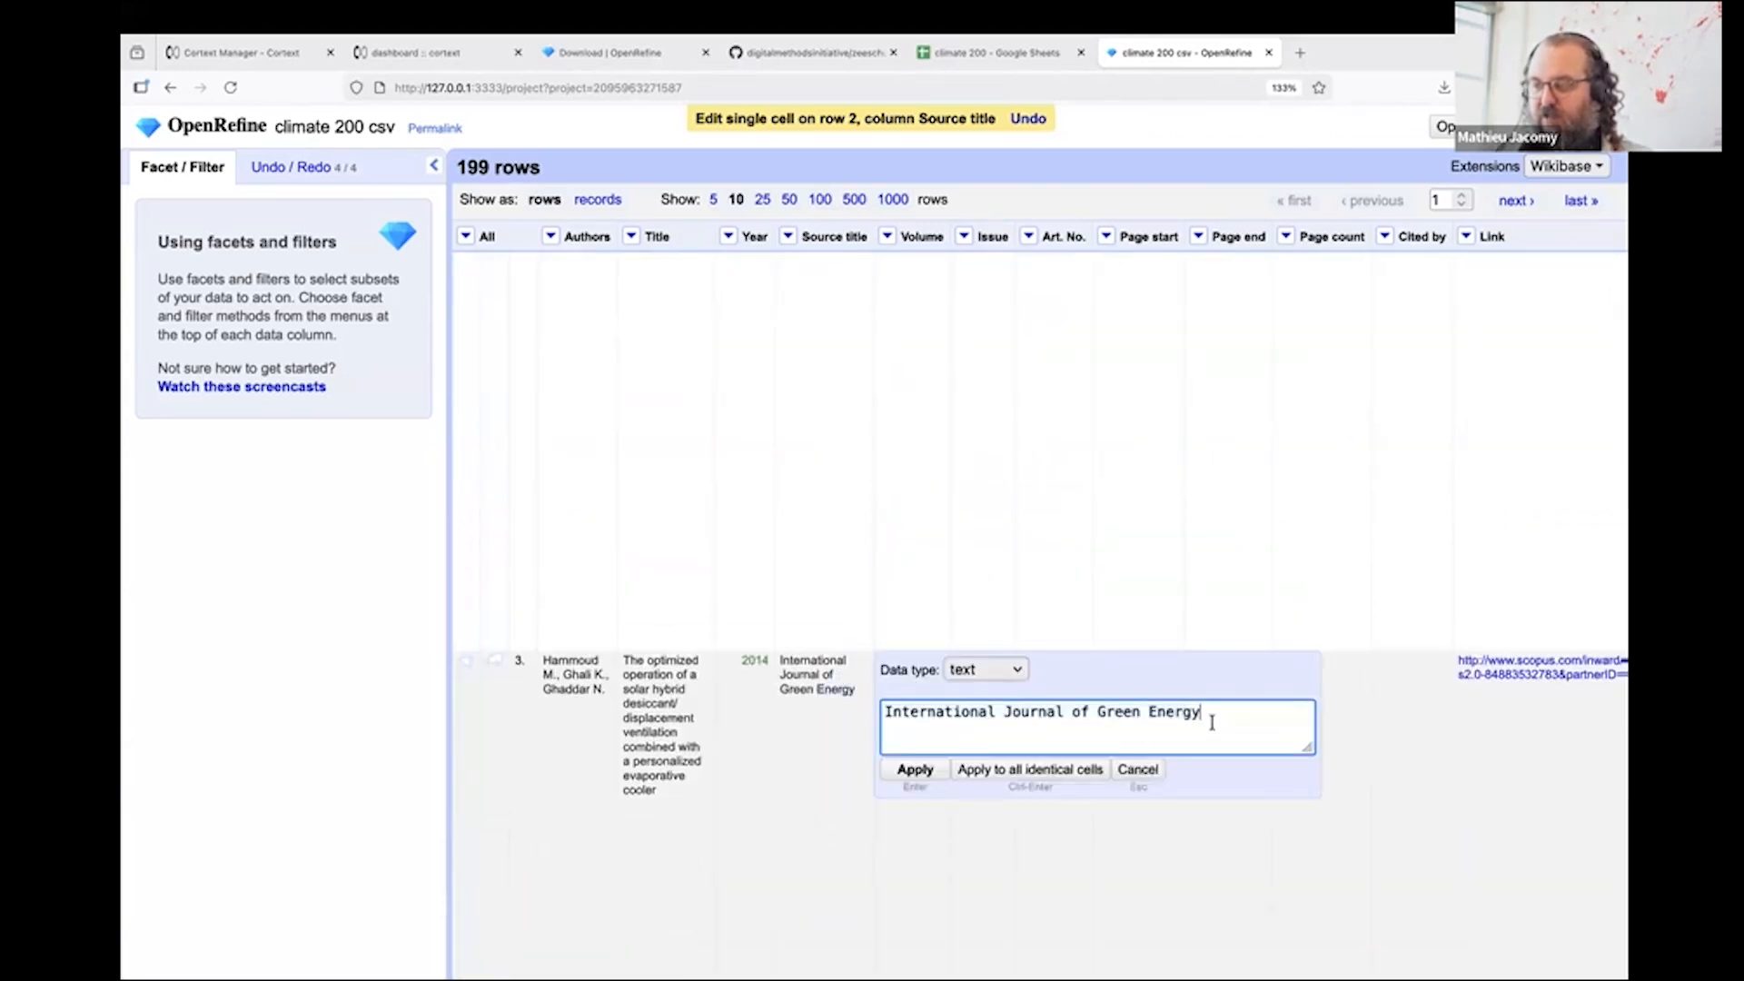
{"action": "left_click", "coordinate": [908, 770]}
Add a leading space to the Source title "Tourism Management" in row 4
{"action": "scroll", "coordinate": [809, 754], "scroll_direction": "down", "scroll_amount": 5}
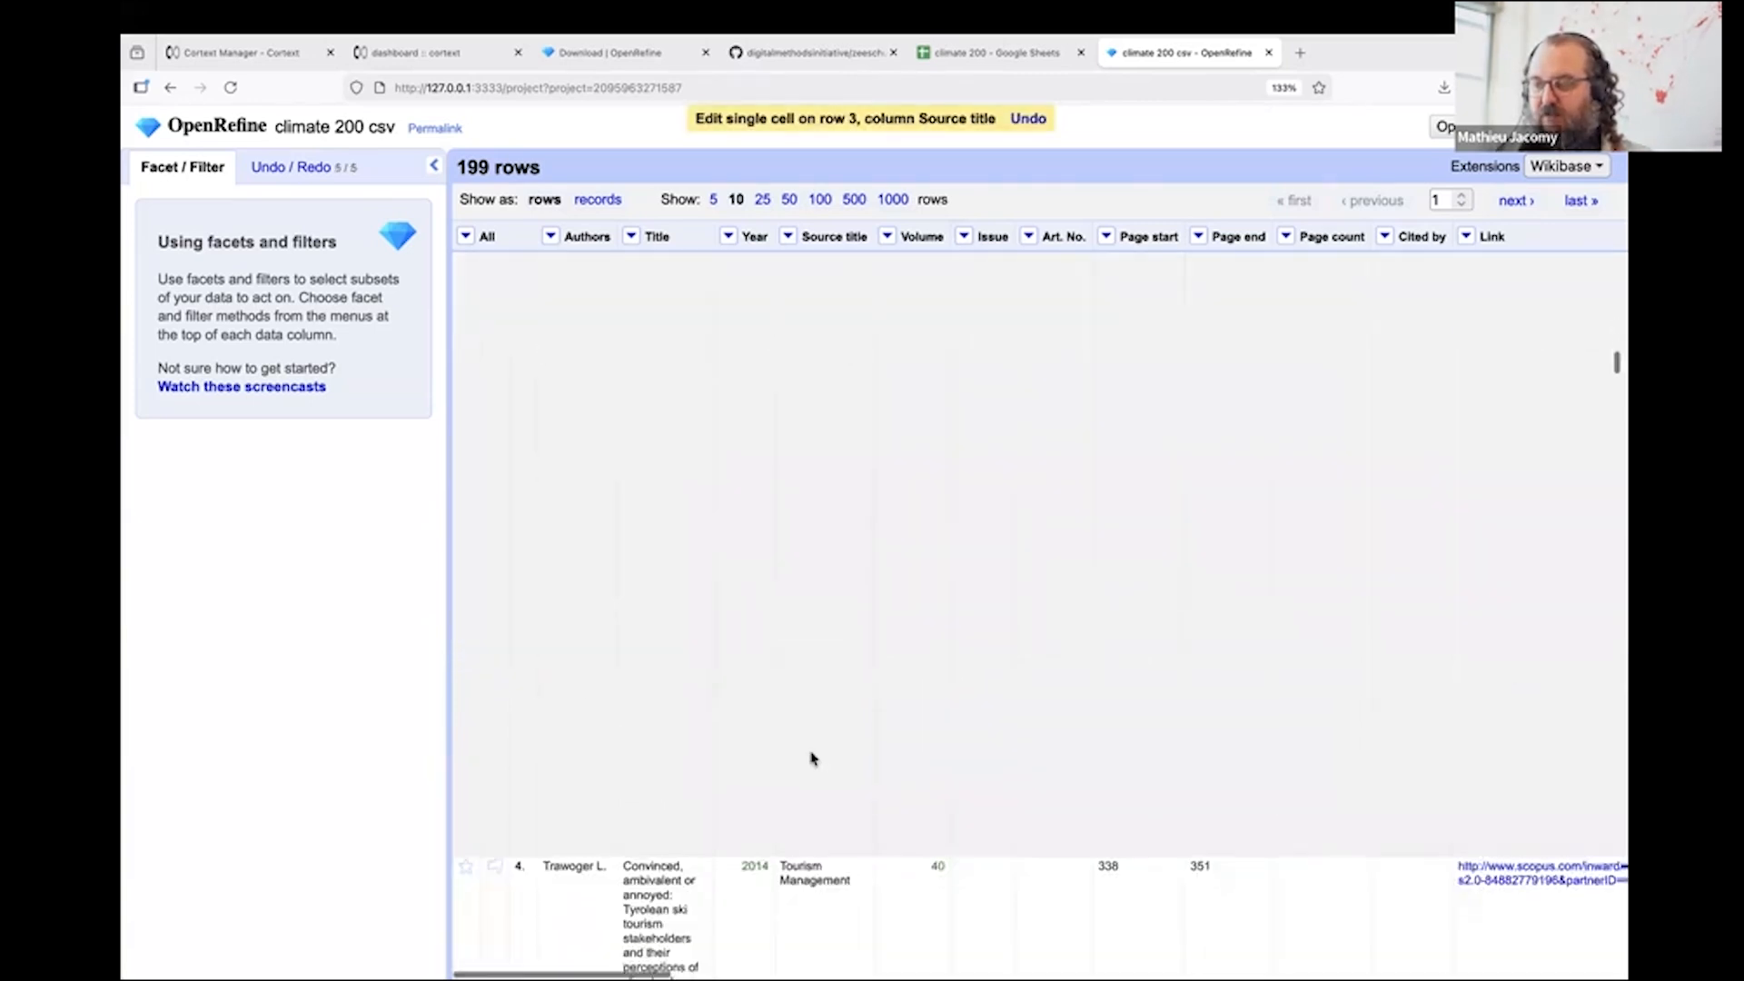
{"action": "left_click", "coordinate": [853, 493]}
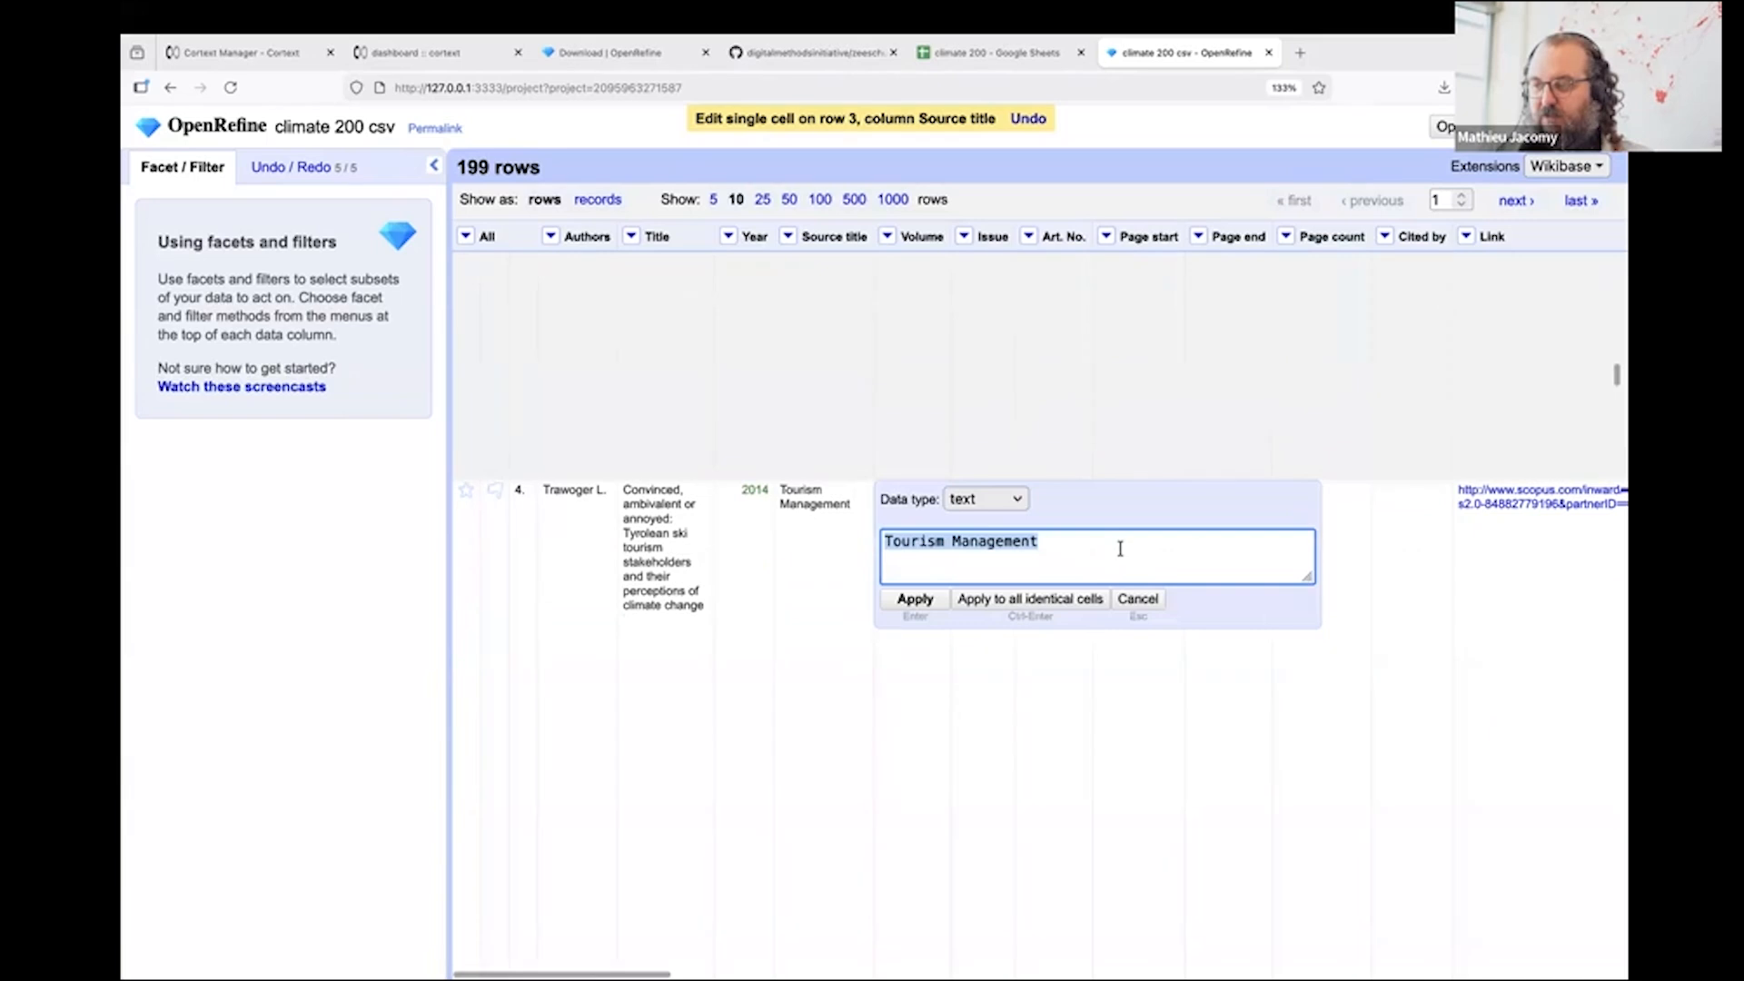
{"action": "left_click", "coordinate": [1118, 549]}
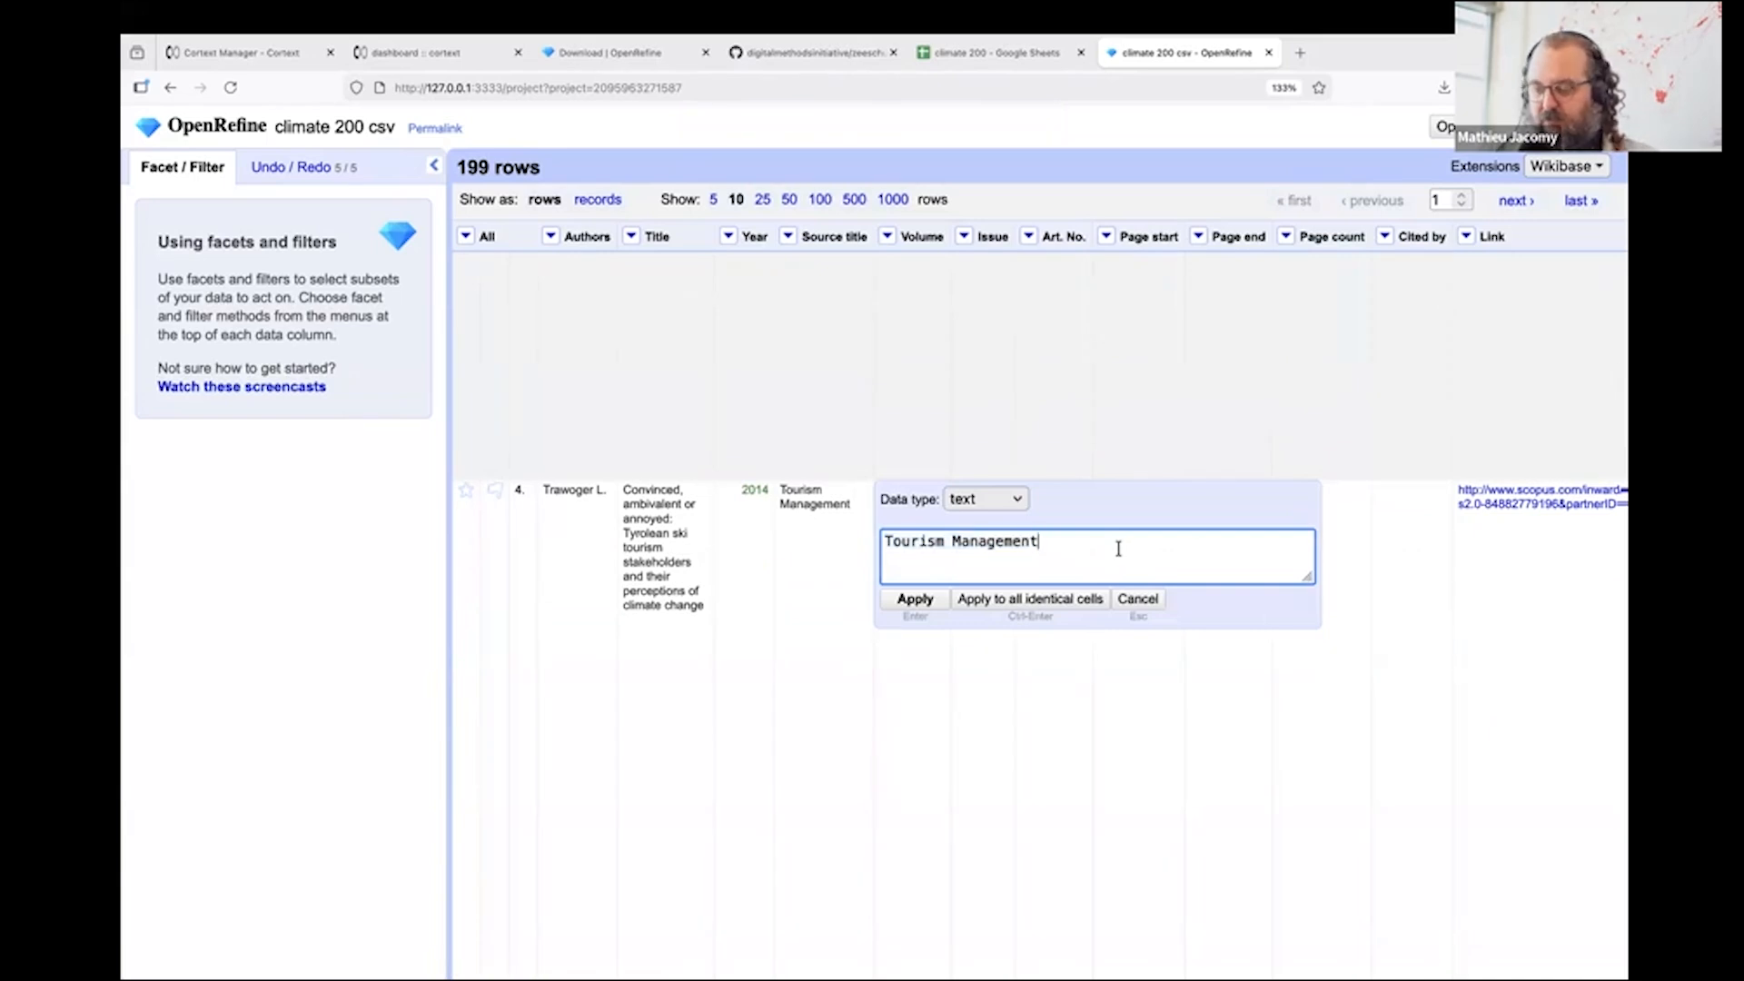
{"action": "left_click", "coordinate": [911, 599]}
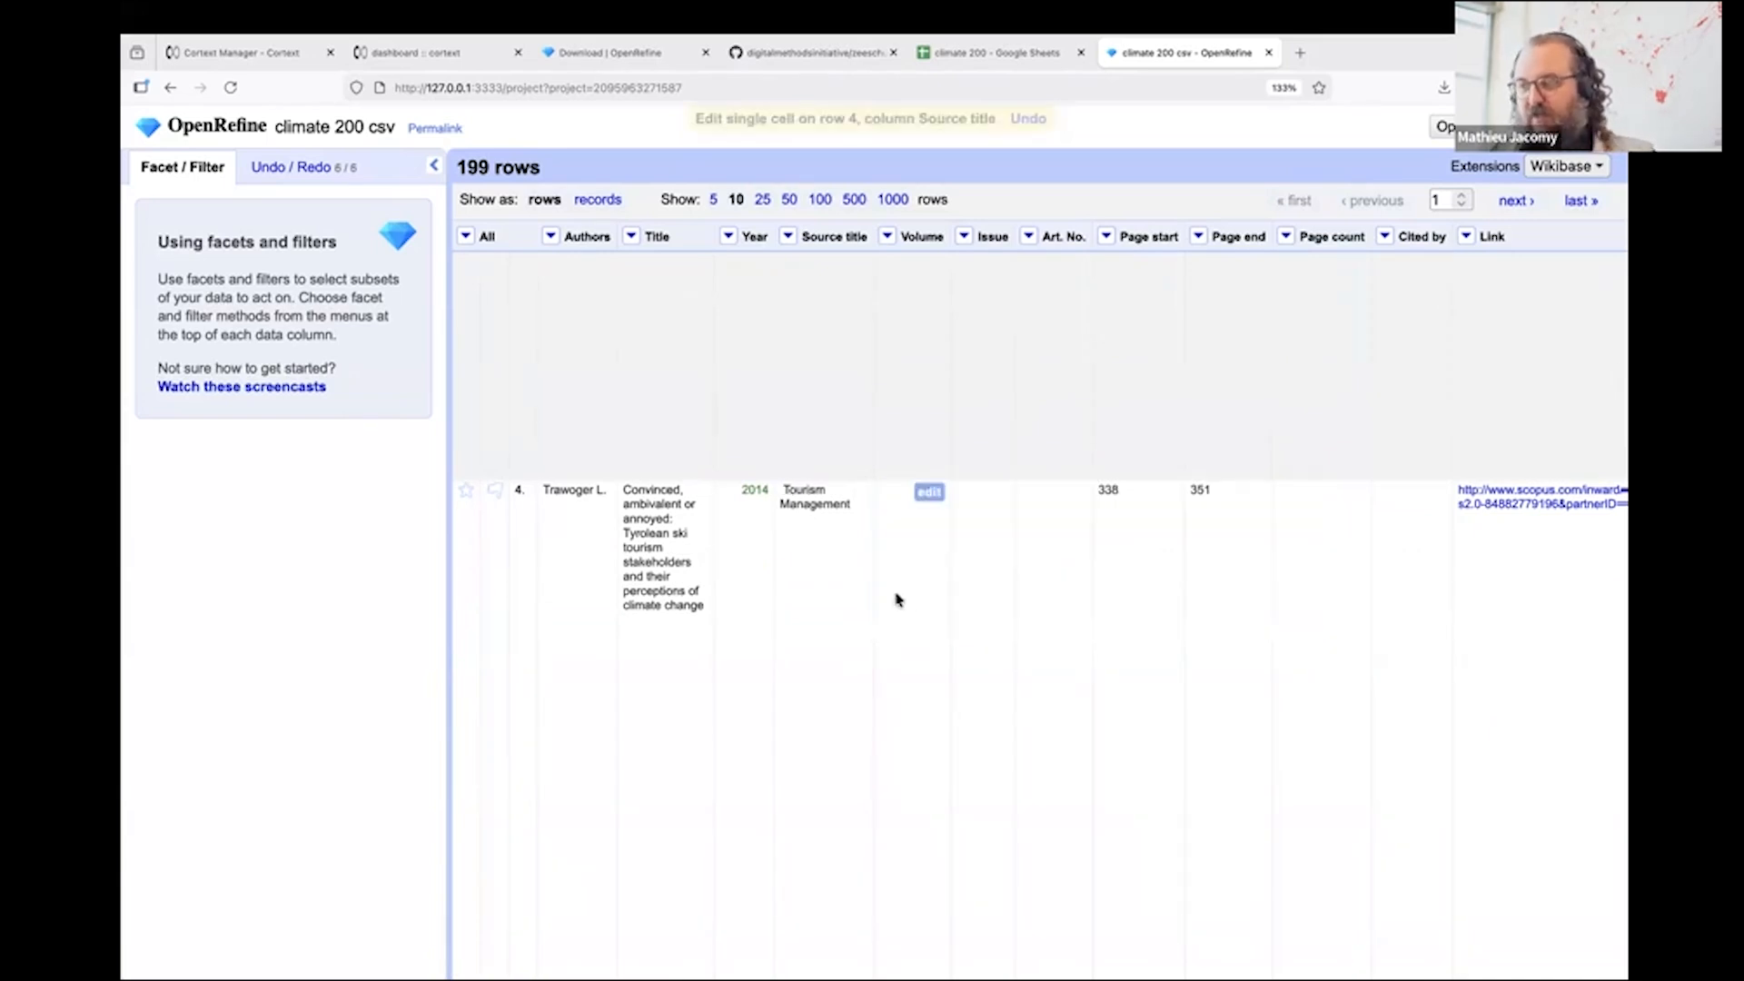
Add a text facet on the Source title column
{"action": "scroll", "coordinate": [806, 513], "scroll_direction": "up", "scroll_amount": 5}
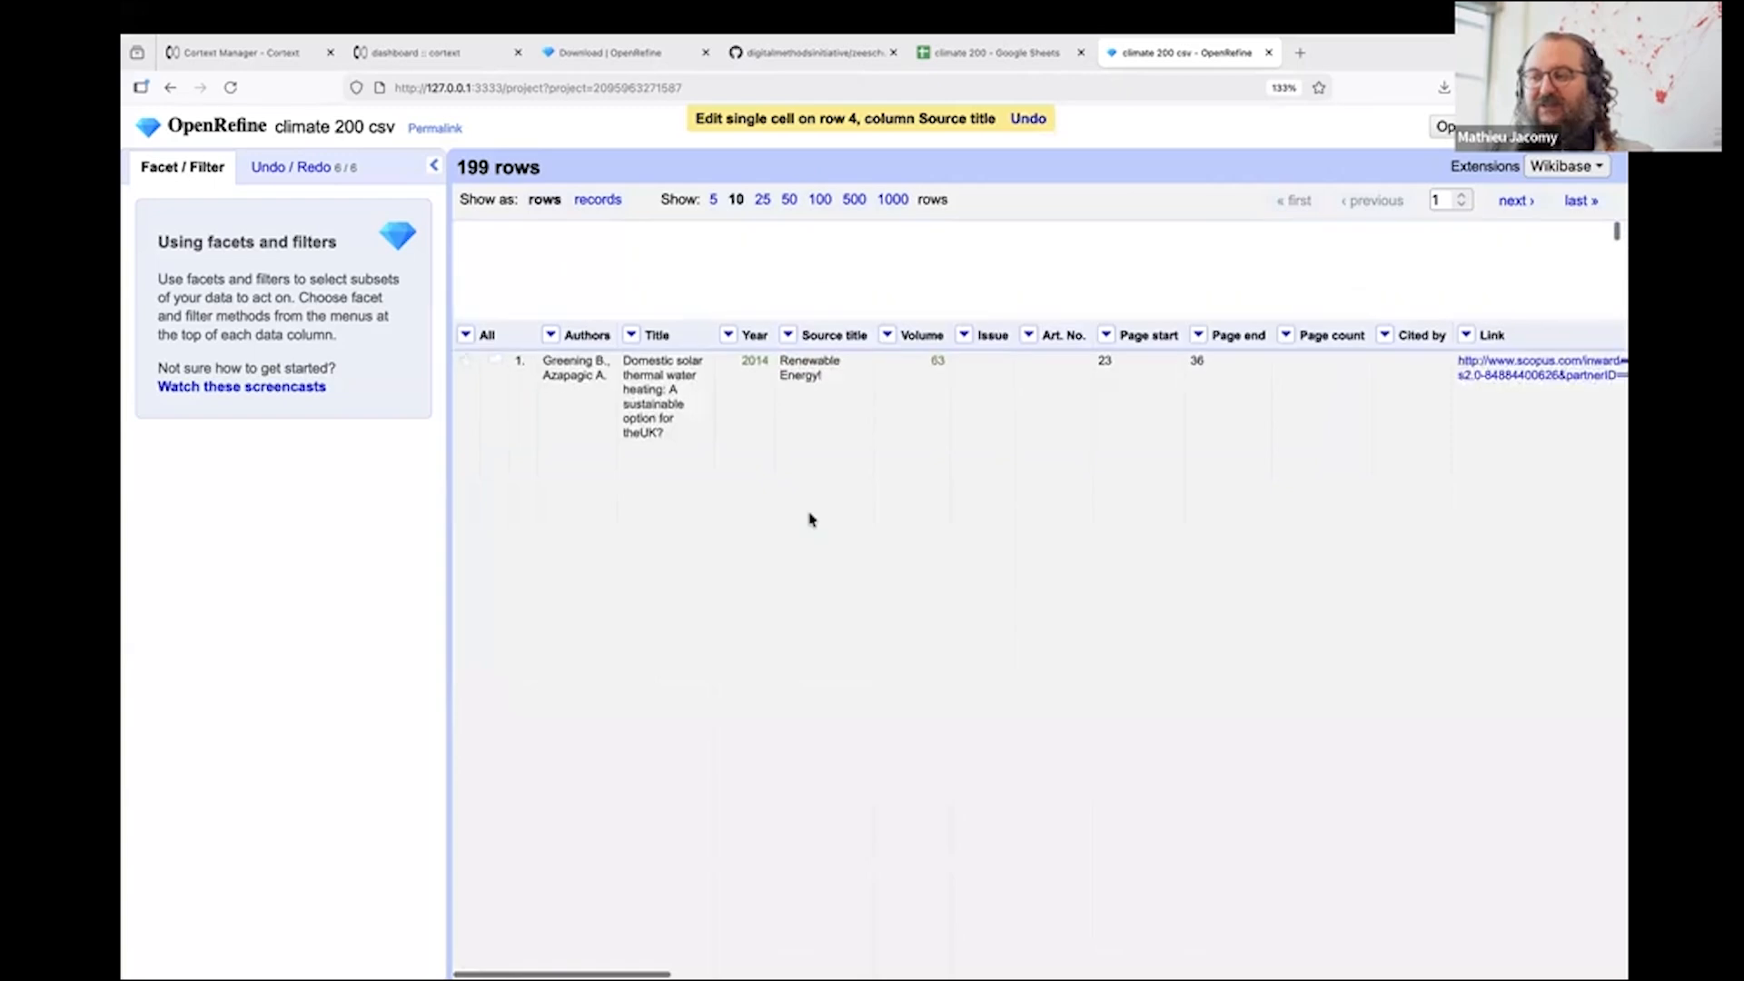
{"action": "left_click", "coordinate": [789, 237]}
{"action": "mouse_move", "coordinate": [805, 261]}
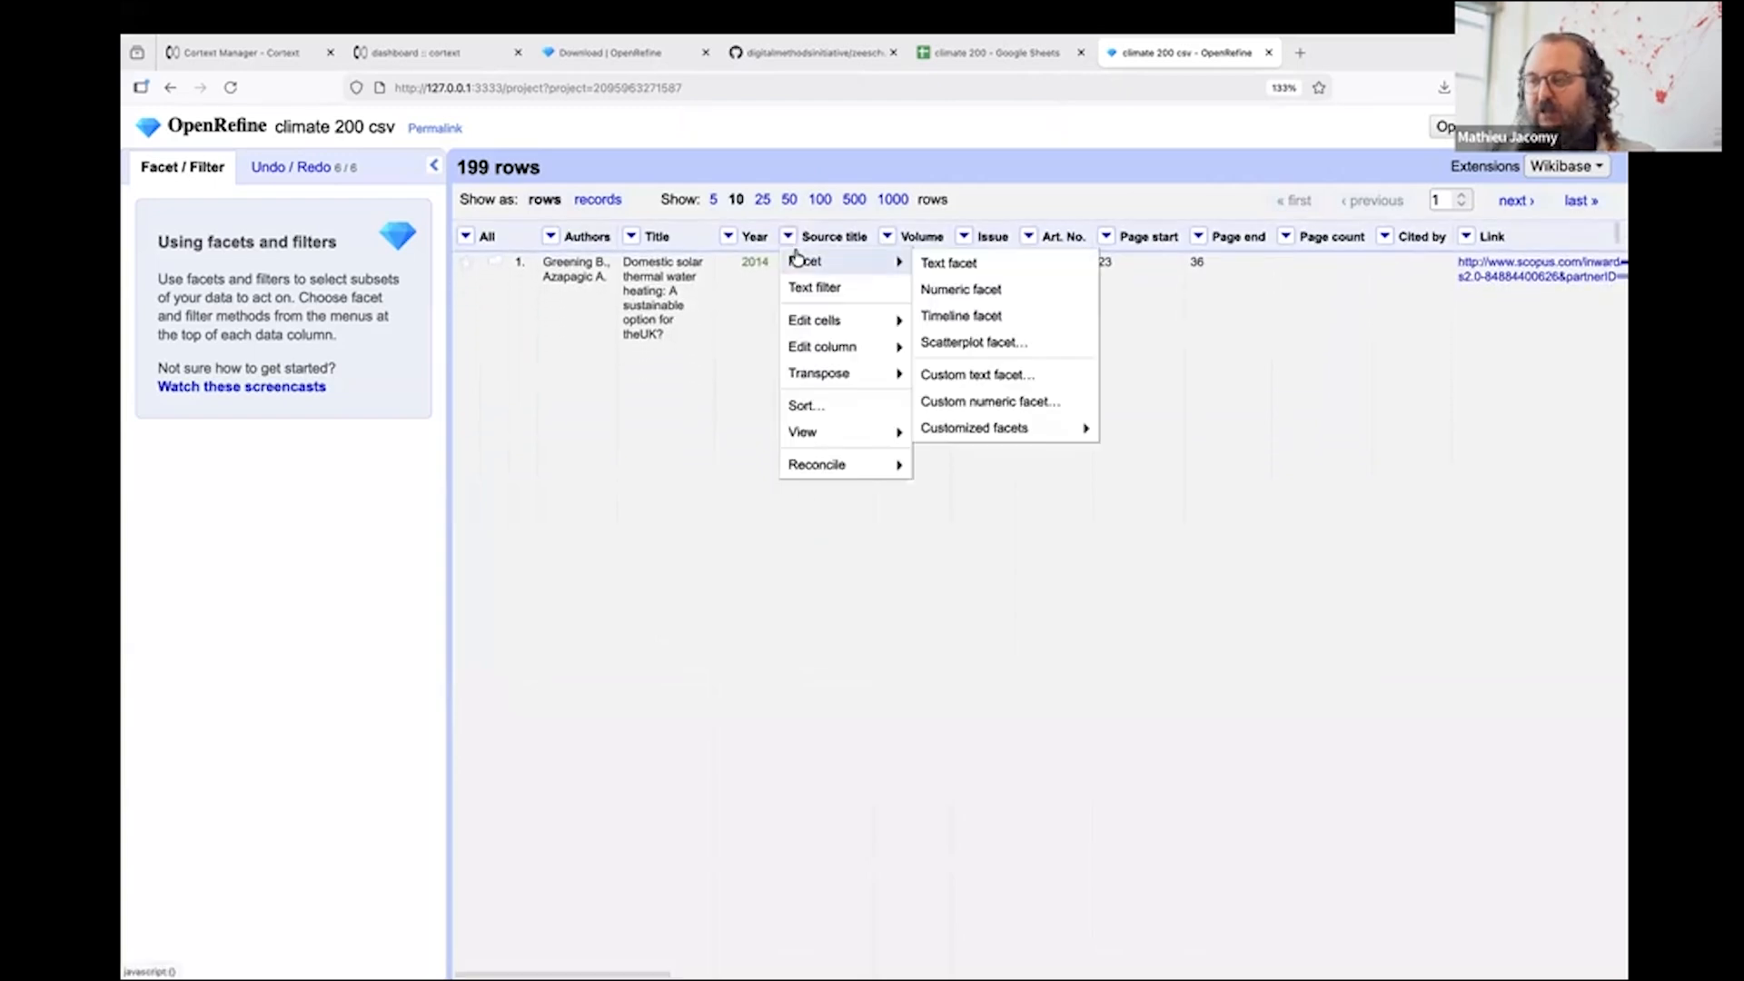
{"action": "left_click", "coordinate": [983, 263]}
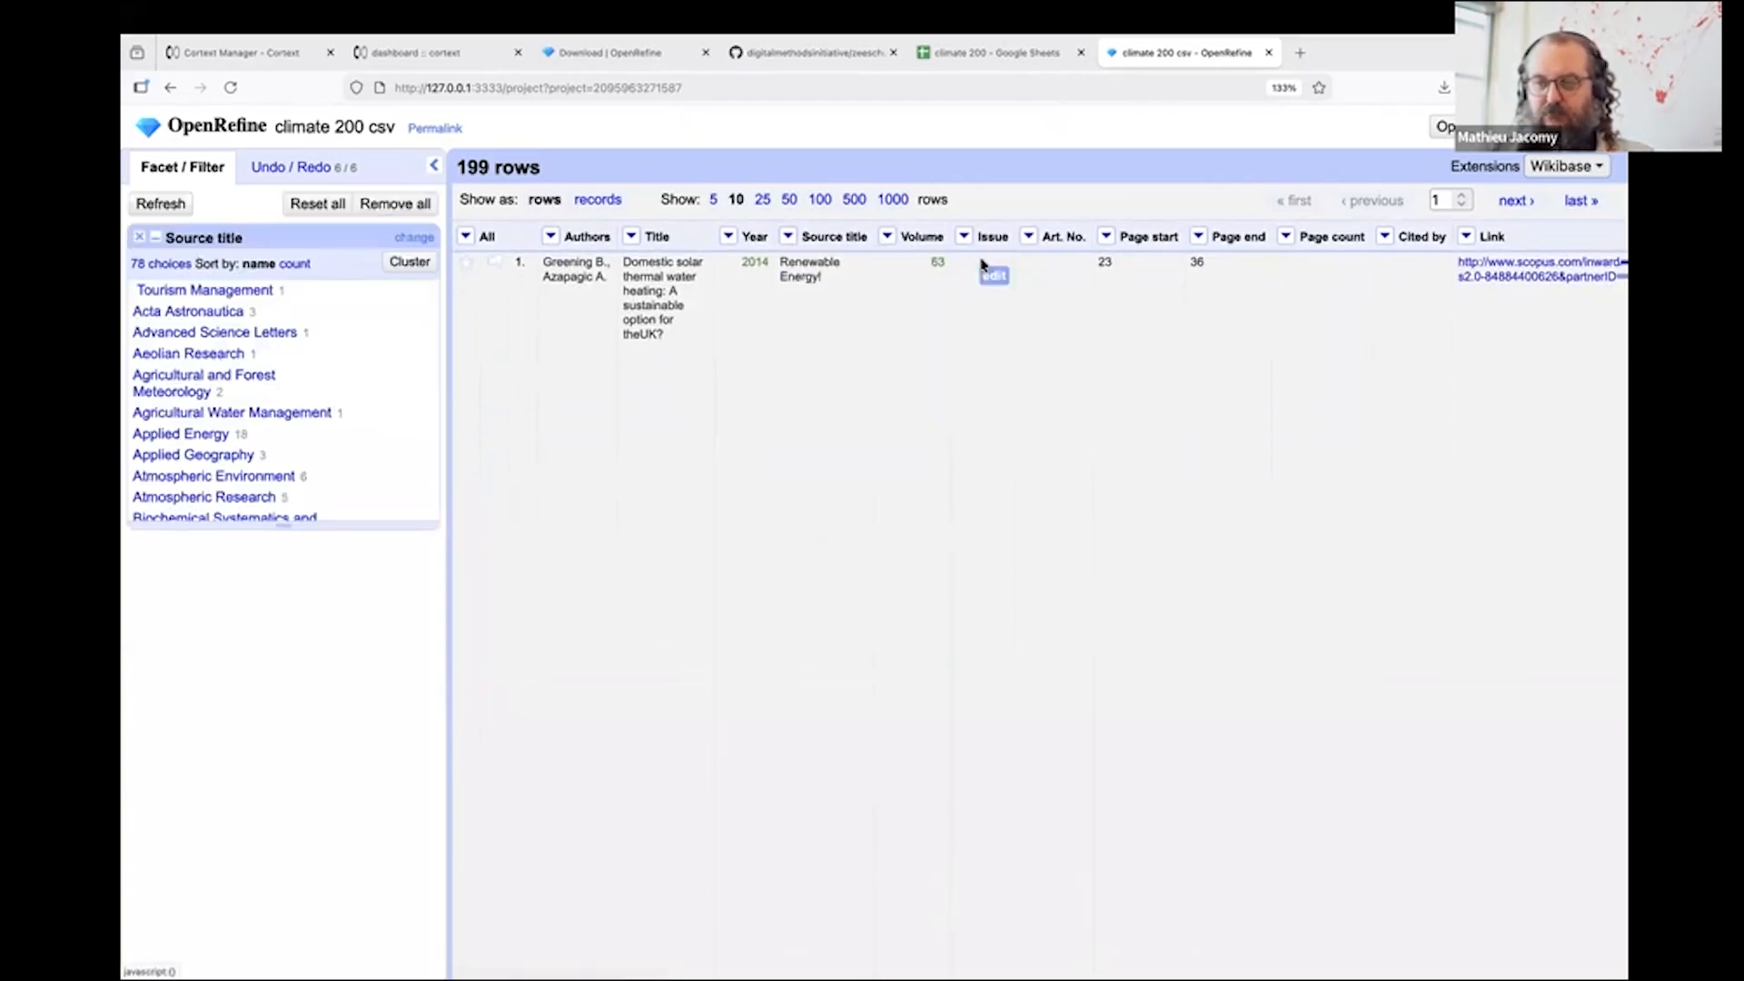
Look through the Source title facet choices for near-duplicate journal names
{"action": "scroll", "coordinate": [248, 385], "scroll_direction": "down", "scroll_amount": 5}
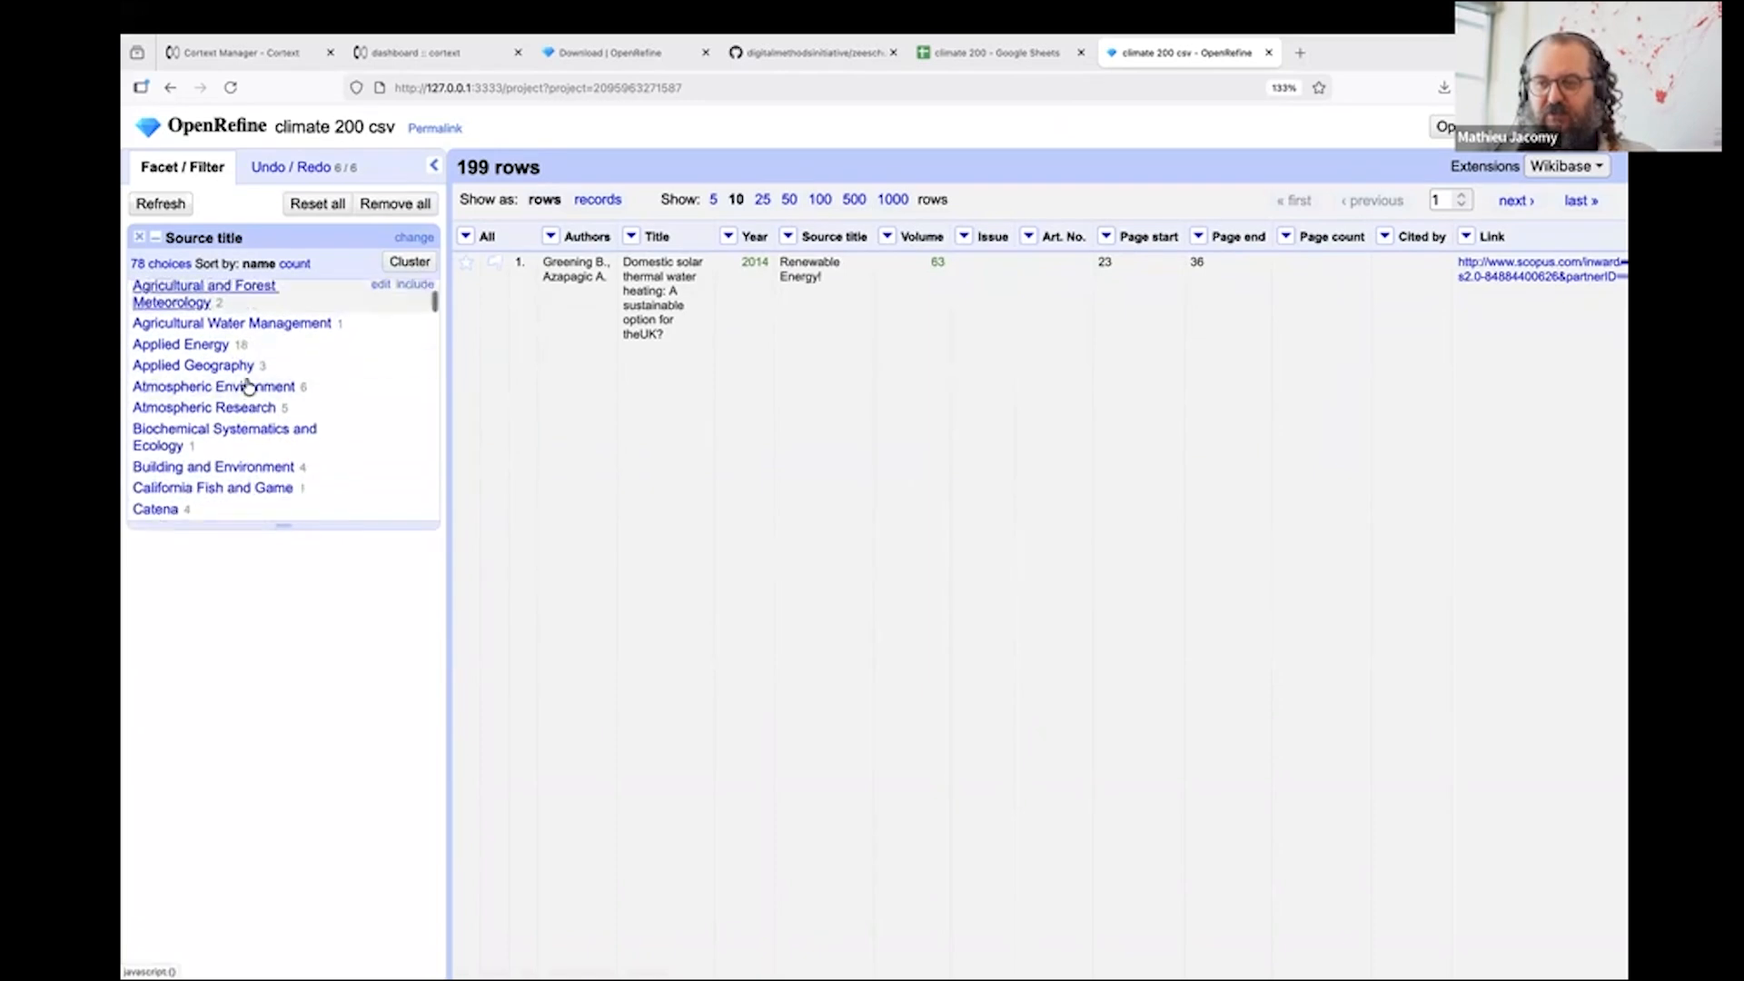
{"action": "scroll", "coordinate": [245, 382], "scroll_direction": "down", "scroll_amount": 5}
{"action": "scroll", "coordinate": [203, 342], "scroll_direction": "up", "scroll_amount": 10}
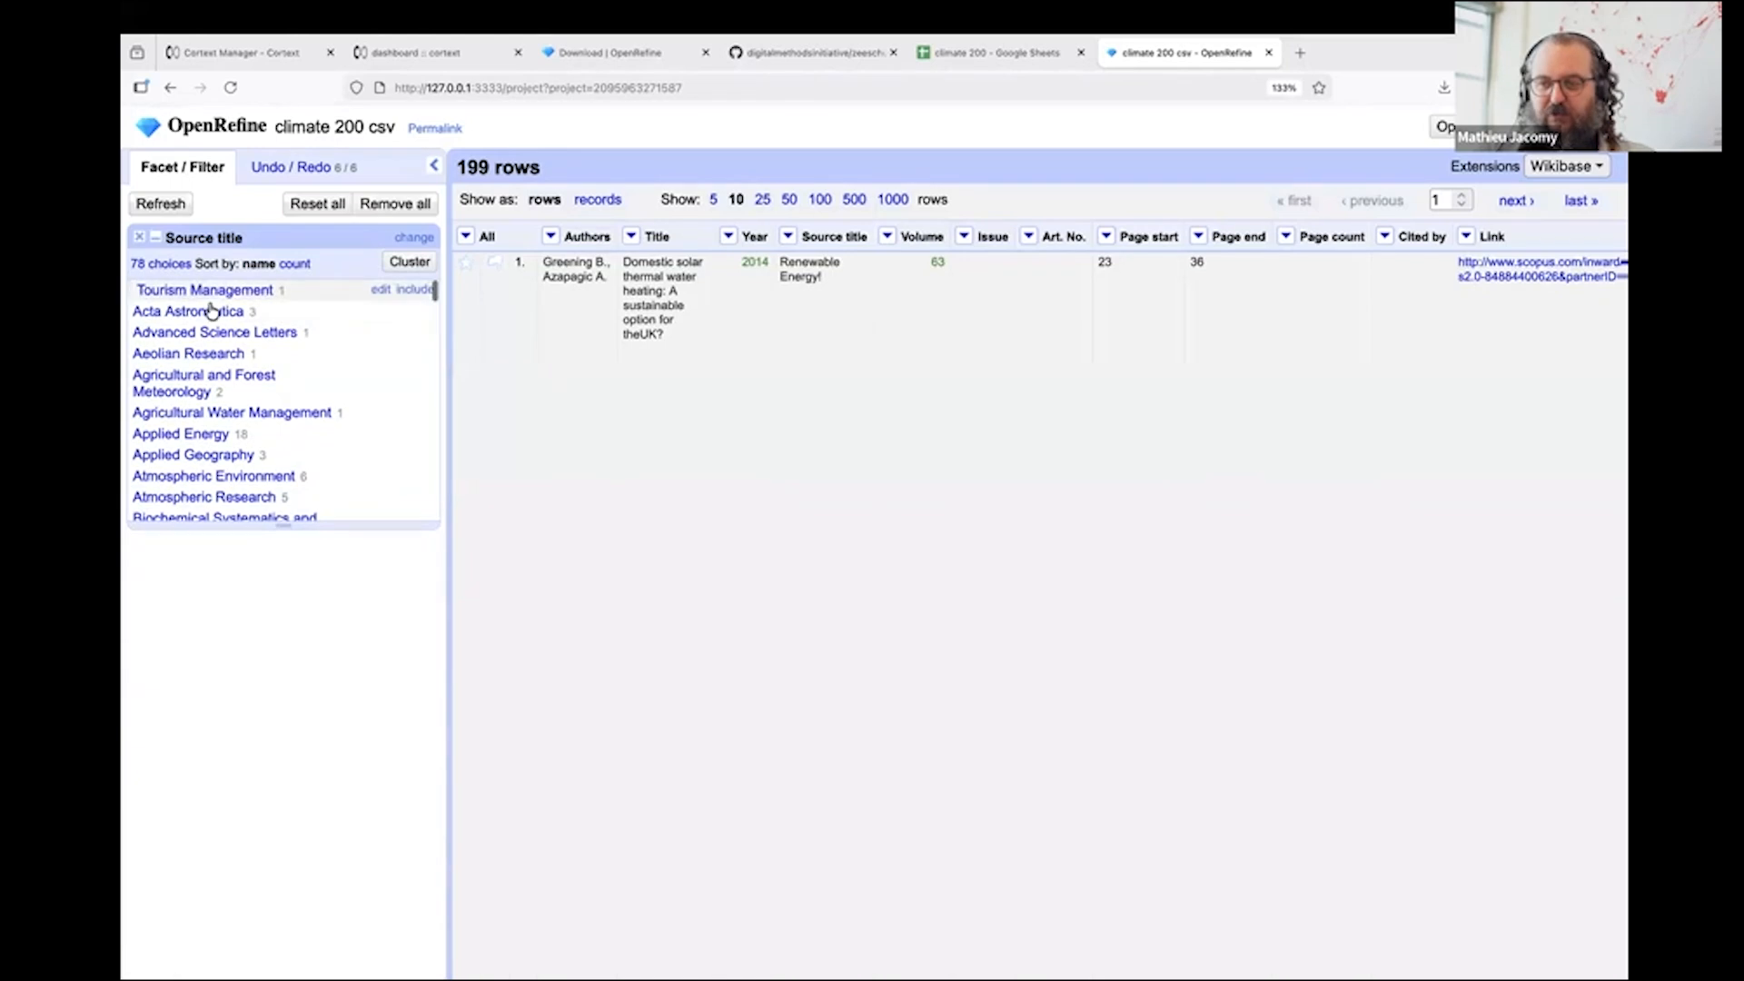
{"action": "scroll", "coordinate": [305, 364], "scroll_direction": "down", "scroll_amount": 5}
{"action": "scroll", "coordinate": [305, 364], "scroll_direction": "down", "scroll_amount": 8}
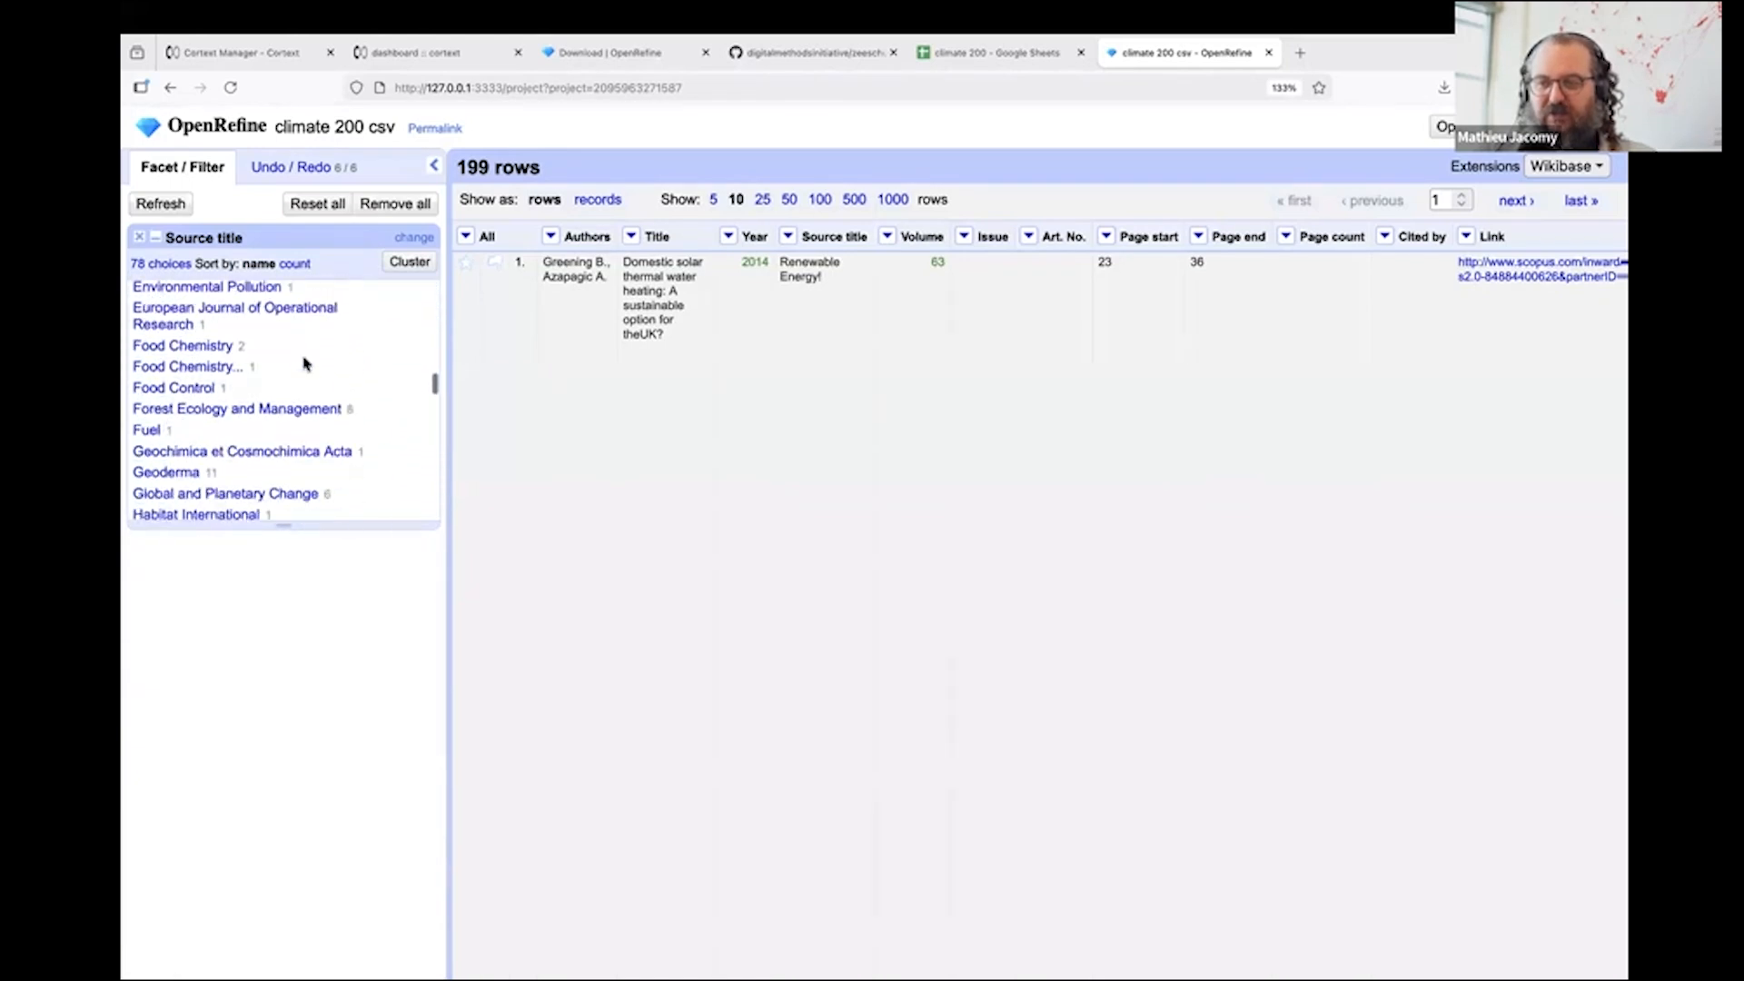
{"action": "scroll", "coordinate": [306, 364], "scroll_direction": "down", "scroll_amount": 6}
{"action": "scroll", "coordinate": [302, 345], "scroll_direction": "up", "scroll_amount": 3}
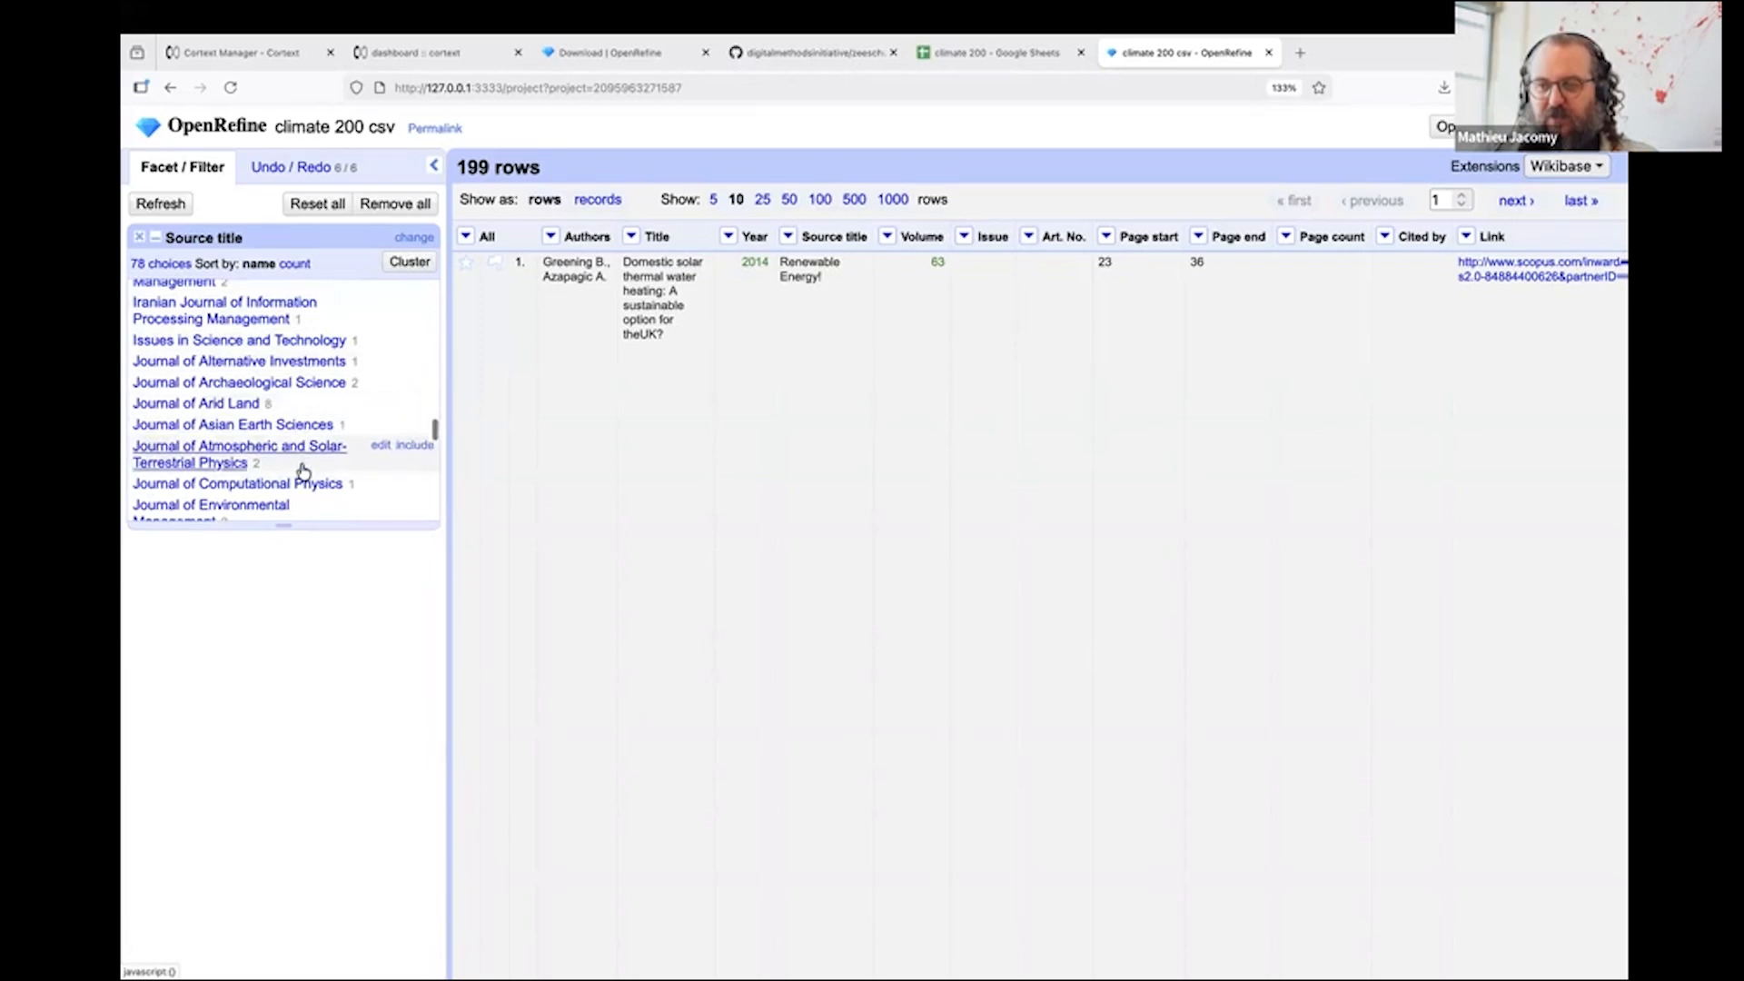
{"action": "scroll", "coordinate": [319, 387], "scroll_direction": "up", "scroll_amount": 15}
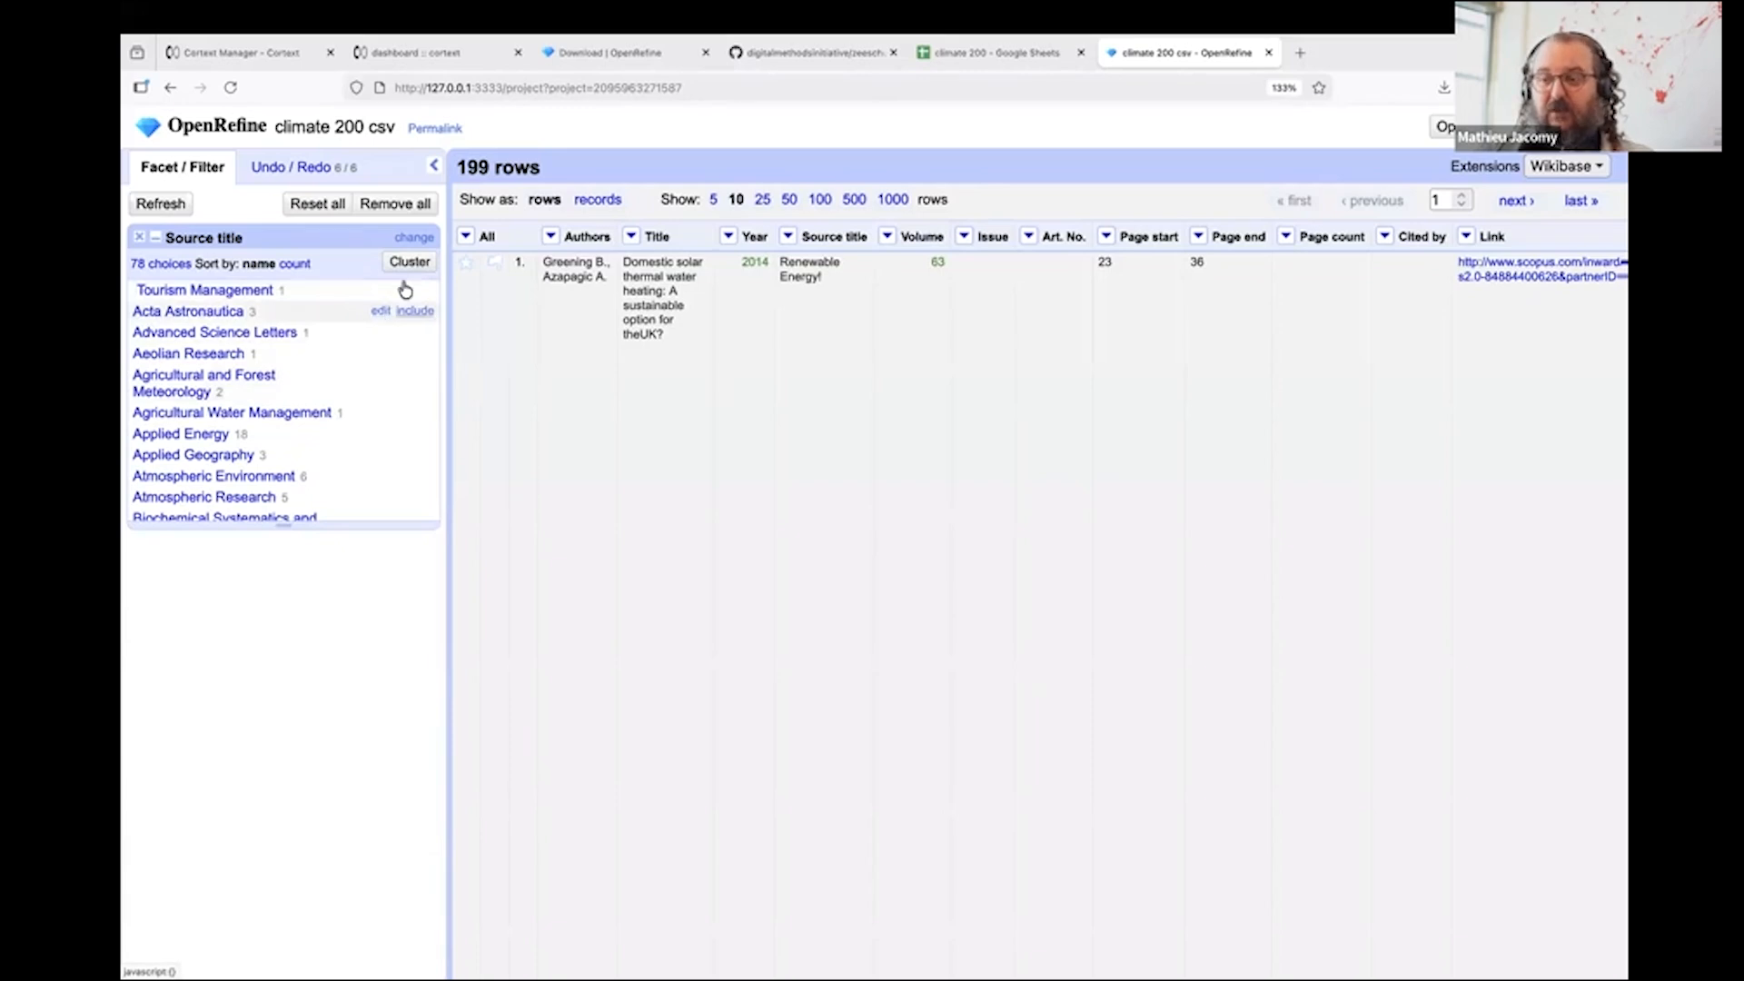
Cluster the Source title values using the Key collision method with the Fingerprint keying function
{"action": "left_click", "coordinate": [407, 262]}
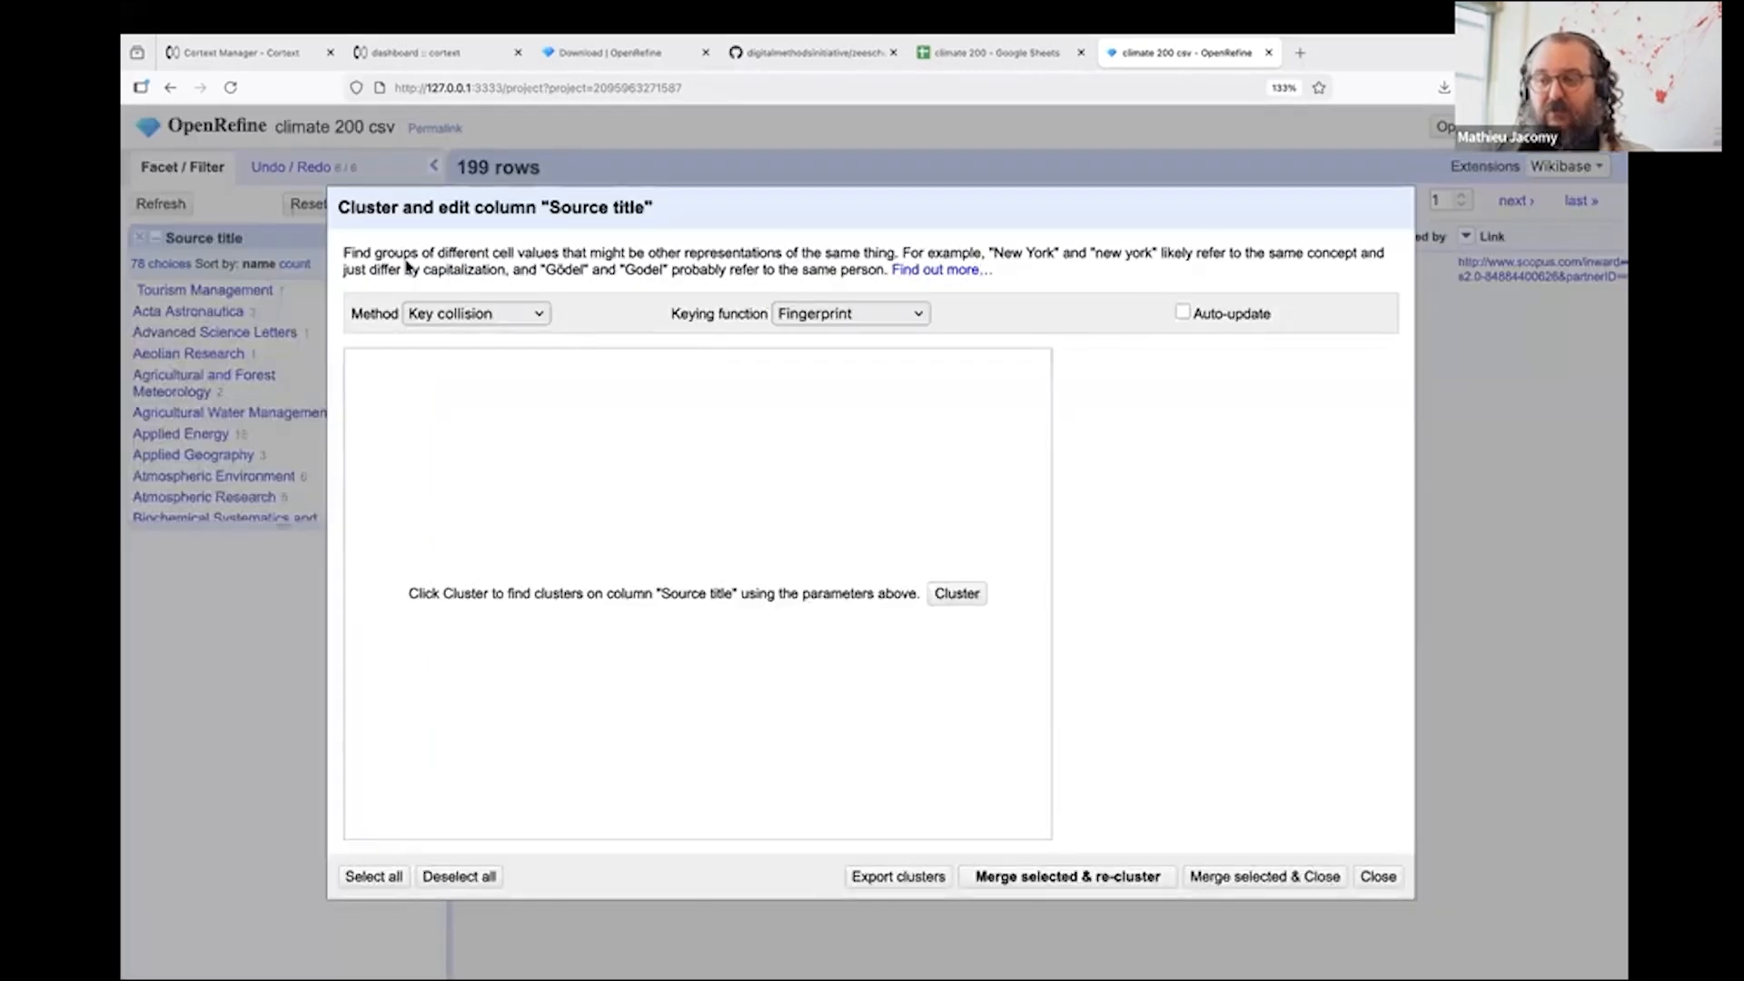
{"action": "left_click", "coordinate": [1377, 875]}
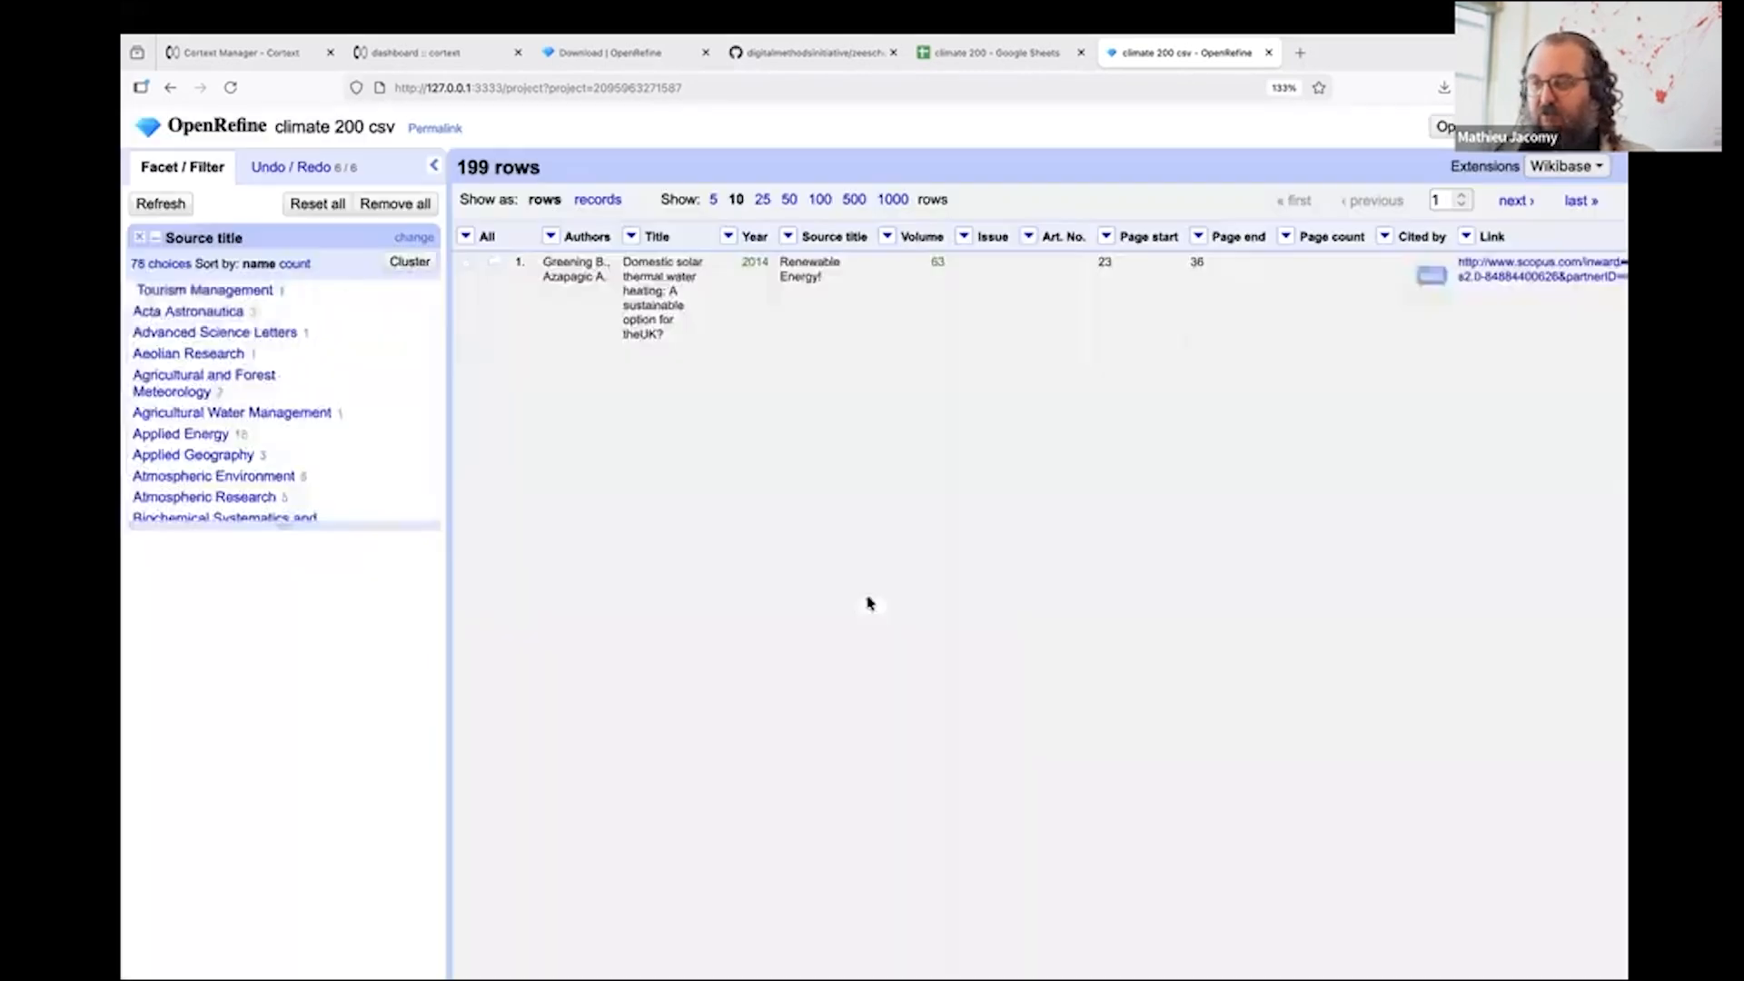
{"action": "left_click", "coordinate": [409, 263]}
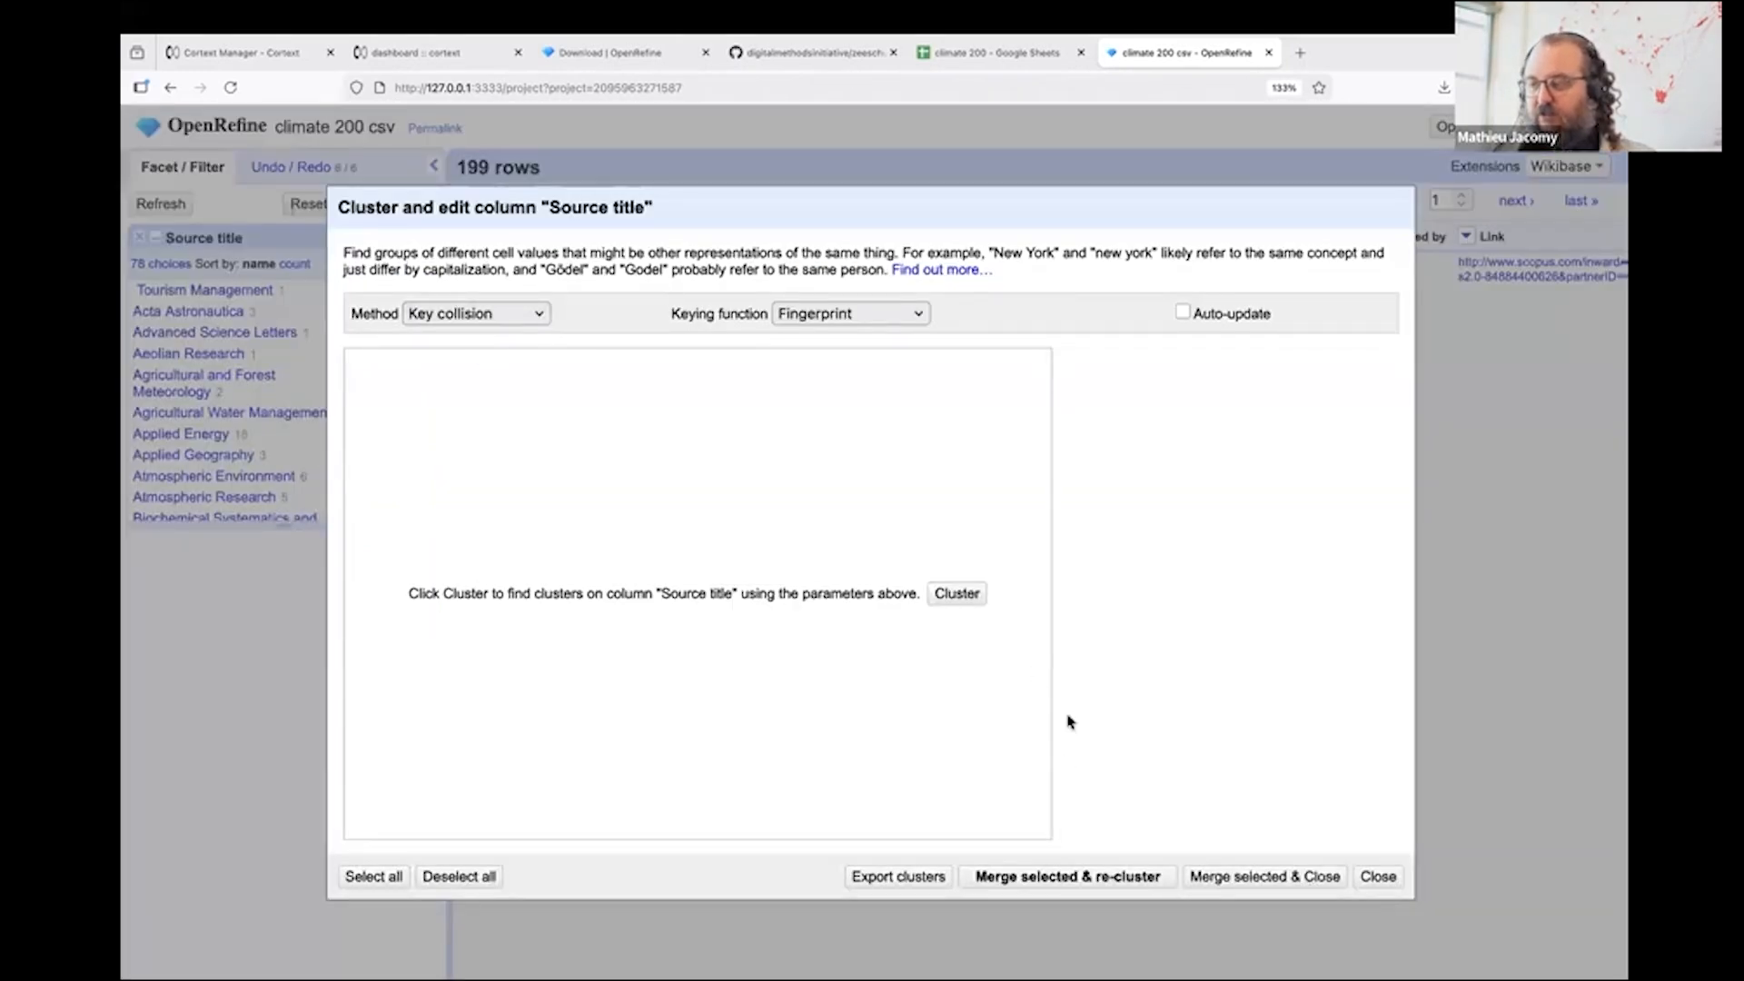
{"action": "left_click", "coordinate": [967, 610]}
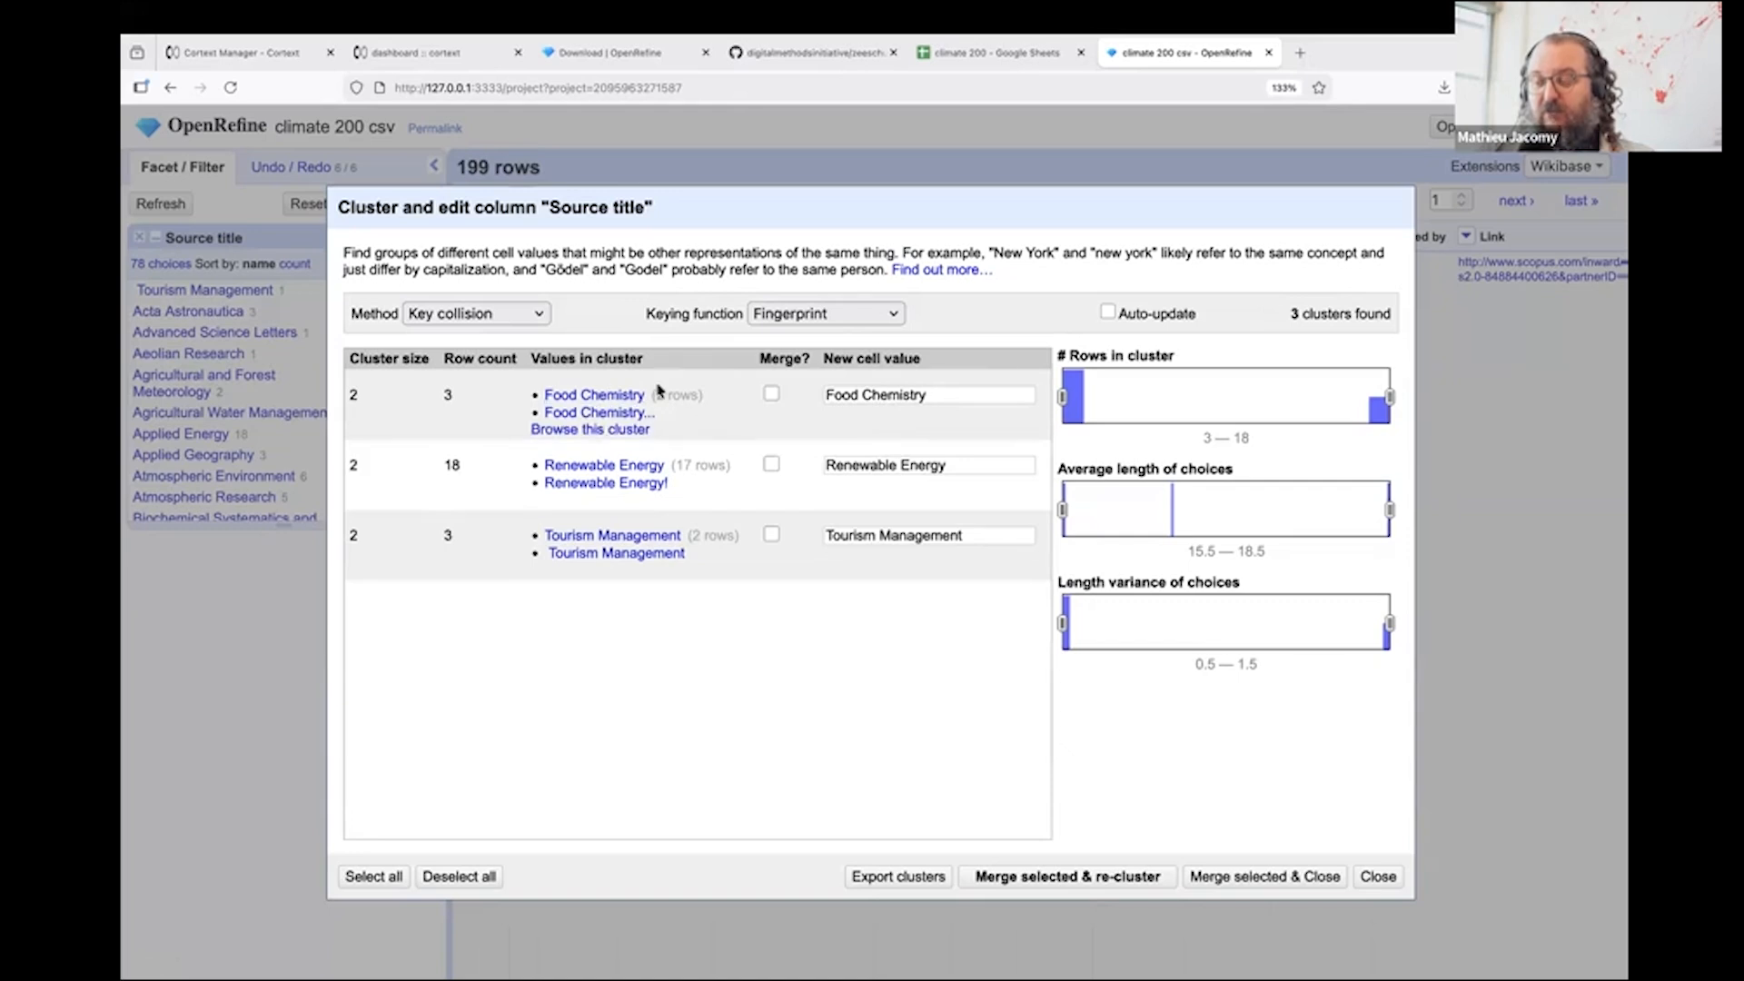
Try "Food Chemistry..." as the new cell value of the Food Chemistry cluster and remove the added dots again
{"action": "left_click", "coordinate": [946, 397]}
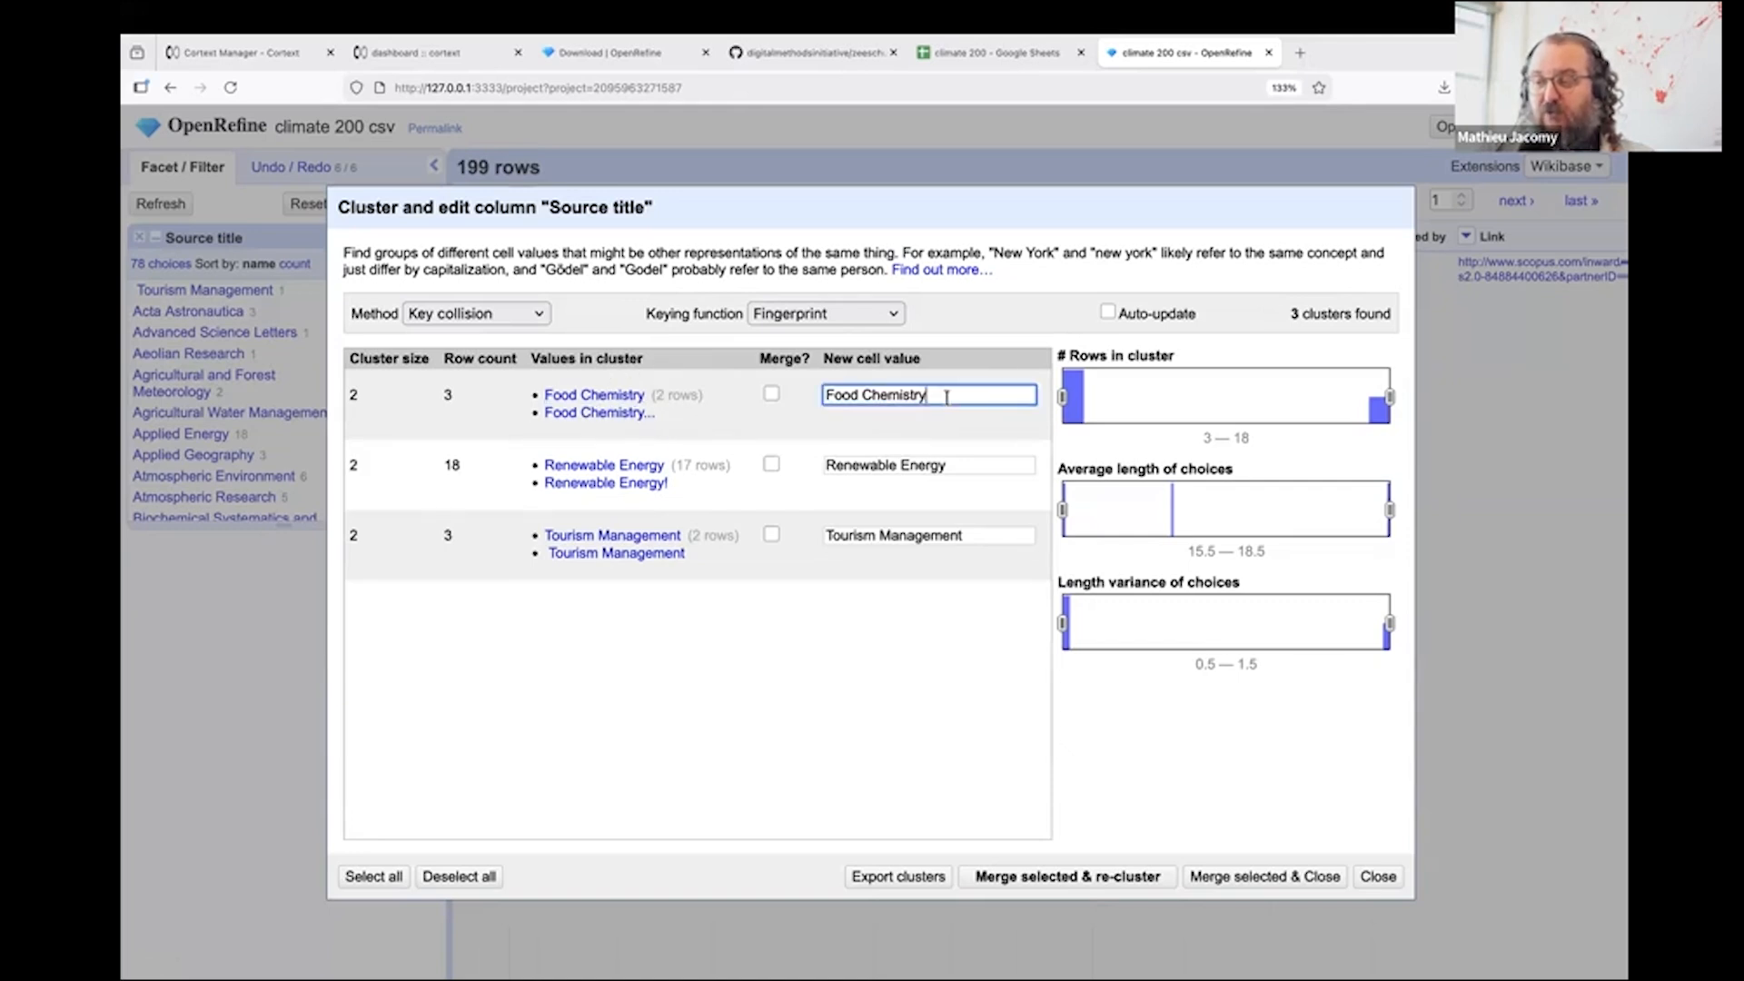
{"action": "triple_click", "coordinate": [922, 395]}
{"action": "left_click", "coordinate": [948, 399]}
{"action": "type", "text": ".."}
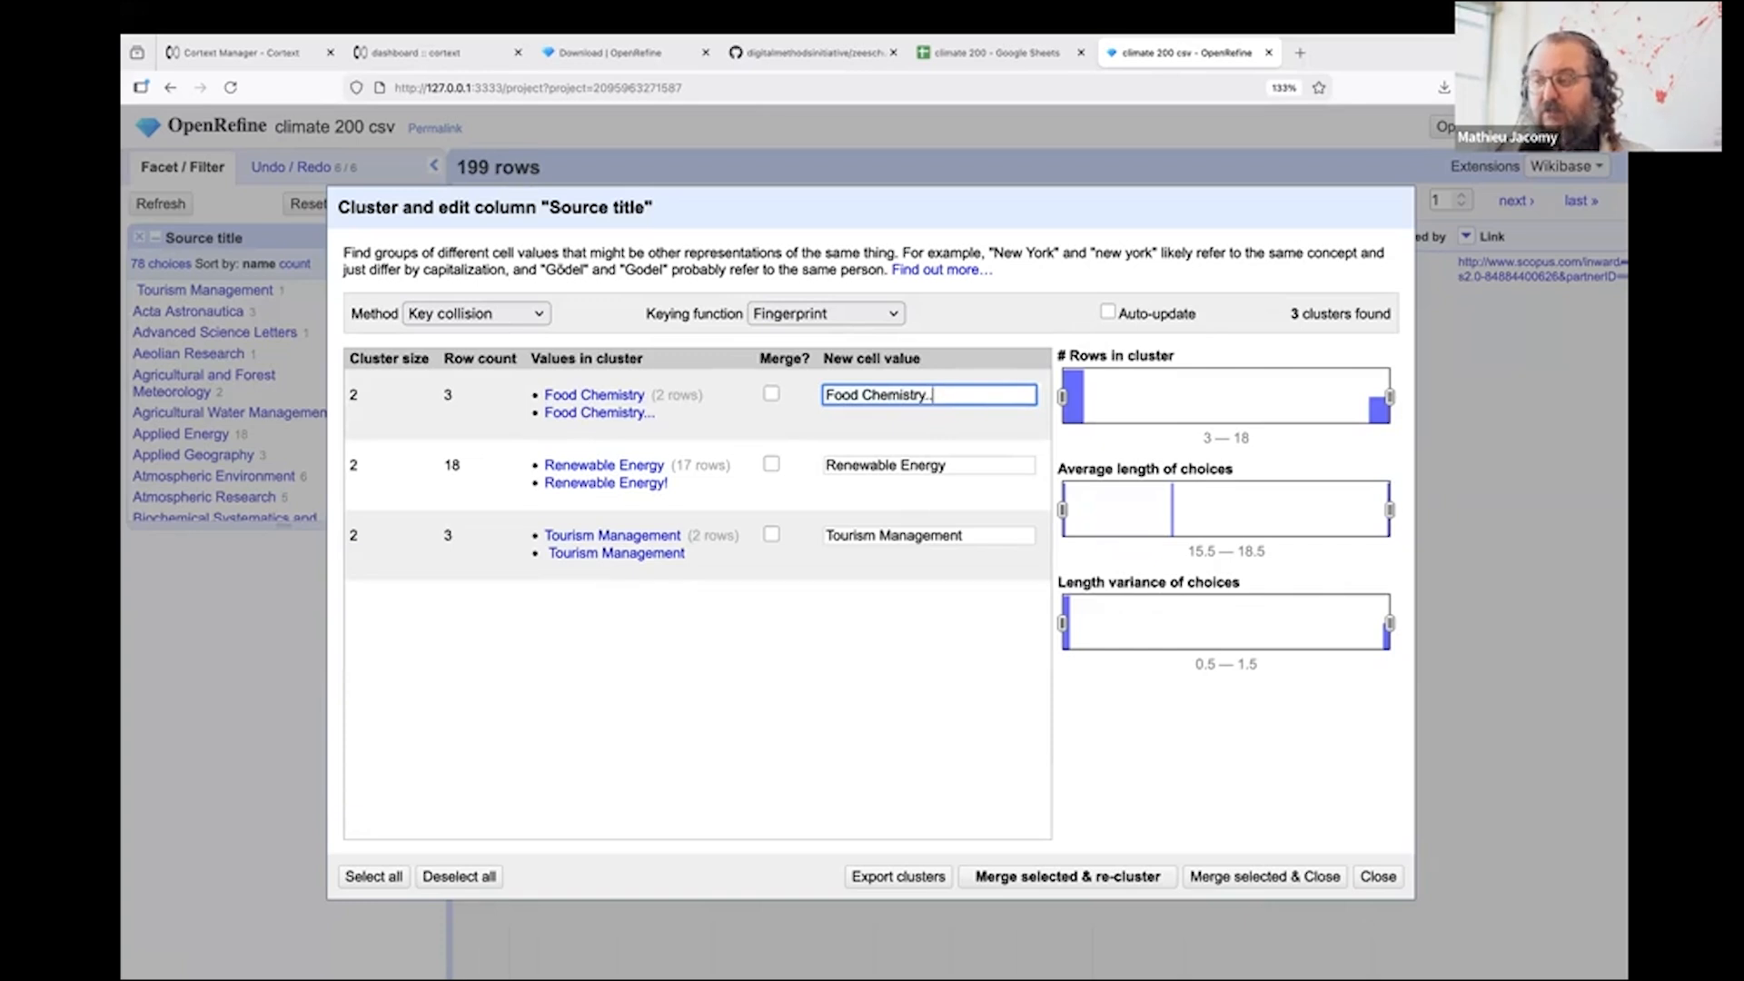
{"action": "type", "text": "."}
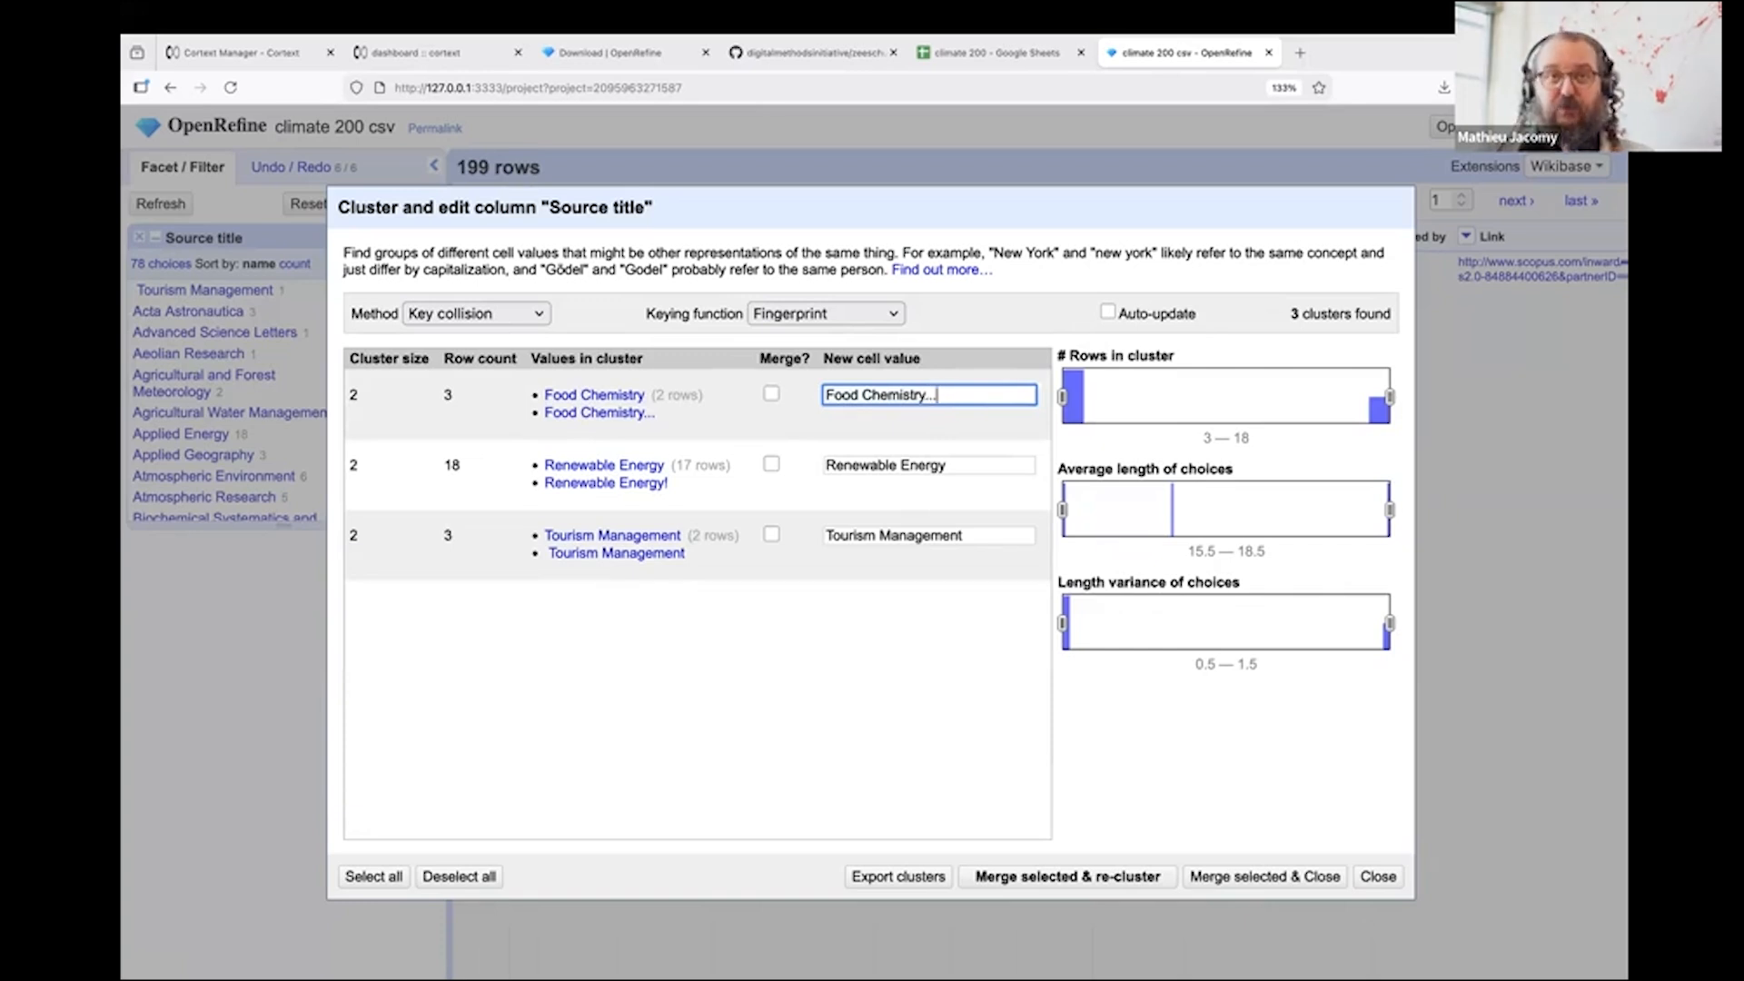
{"action": "key", "text": "BackSpace"}
{"action": "key", "text": "BackSpace"}
{"action": "key", "text": "BackSpace"}
Mark the Food Chemistry, Renewable Energy and Tourism Management clusters for merging, merge them and re-cluster
{"action": "left_click", "coordinate": [854, 690]}
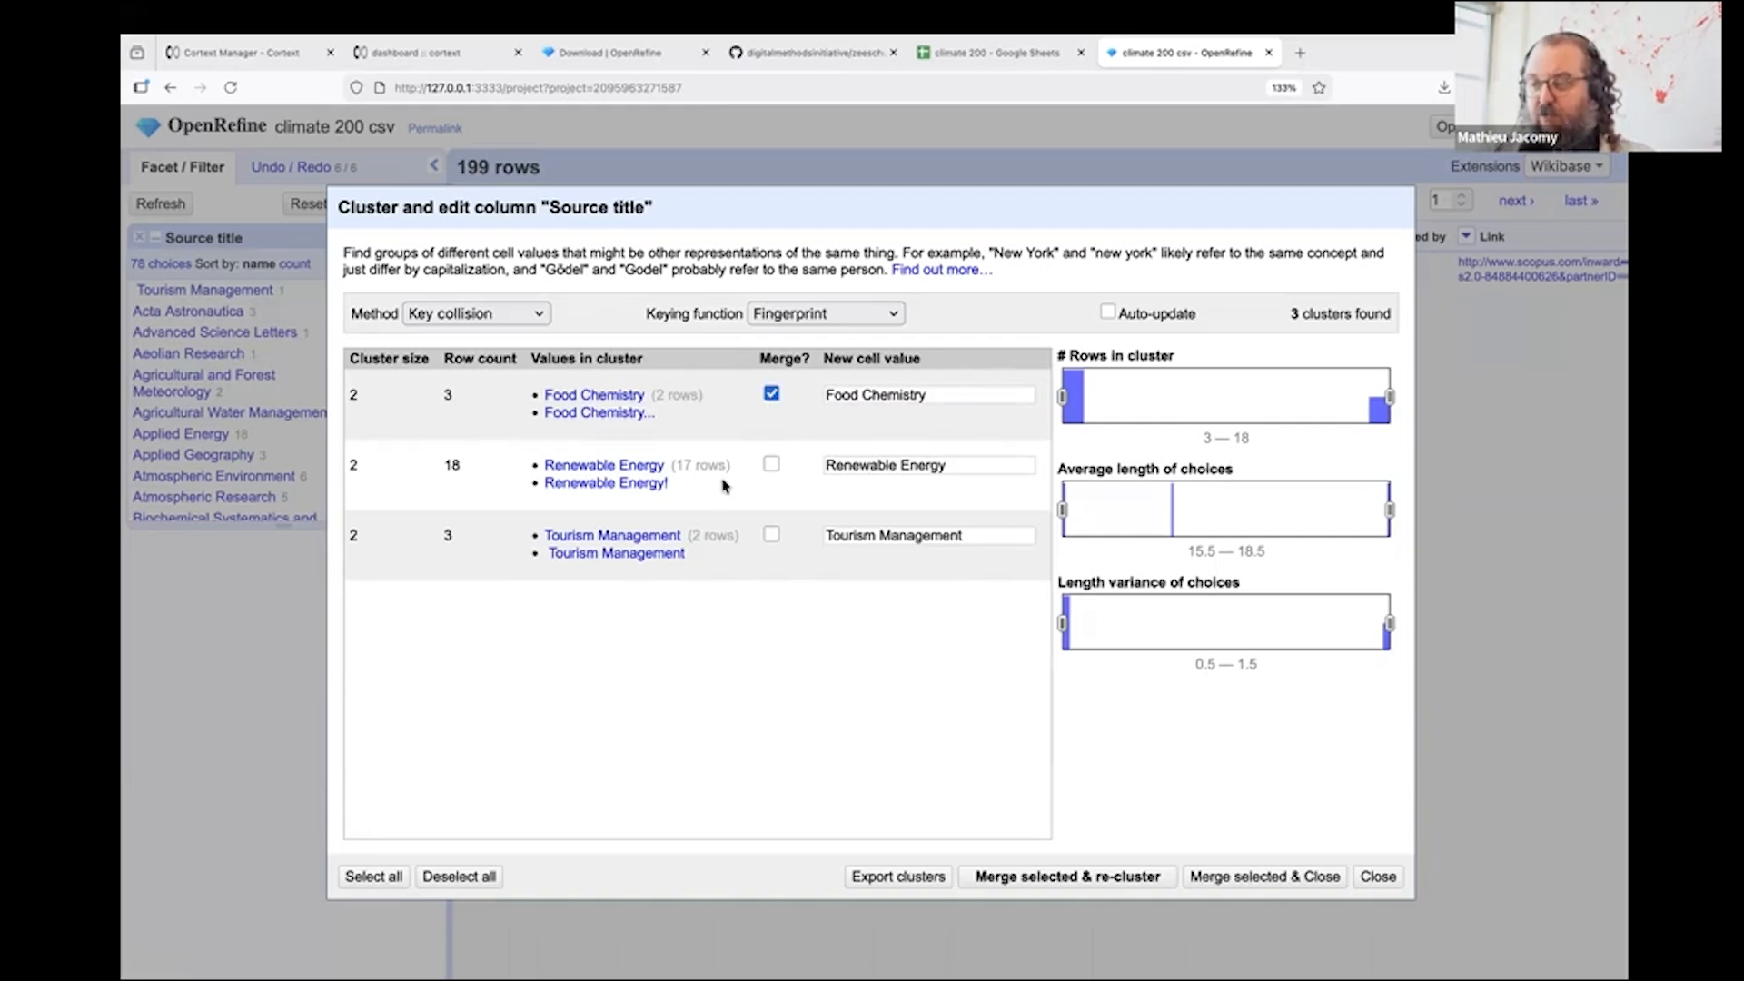
{"action": "left_click", "coordinate": [771, 464]}
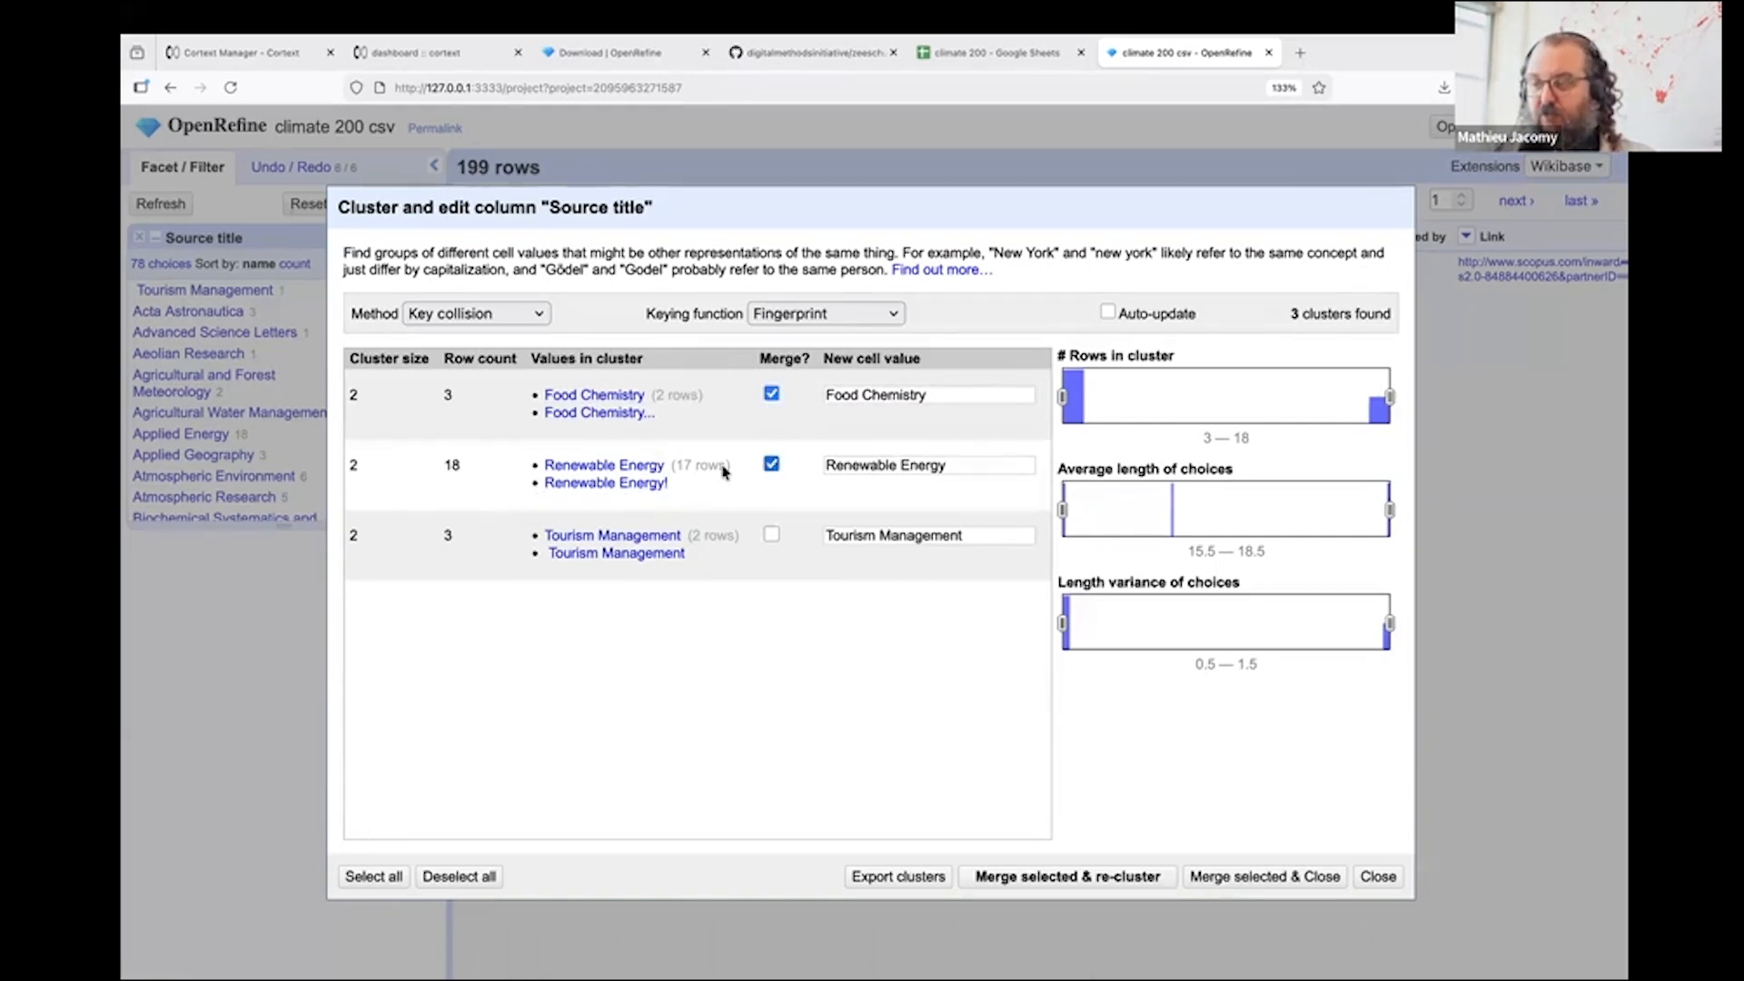
{"action": "left_click", "coordinate": [772, 536]}
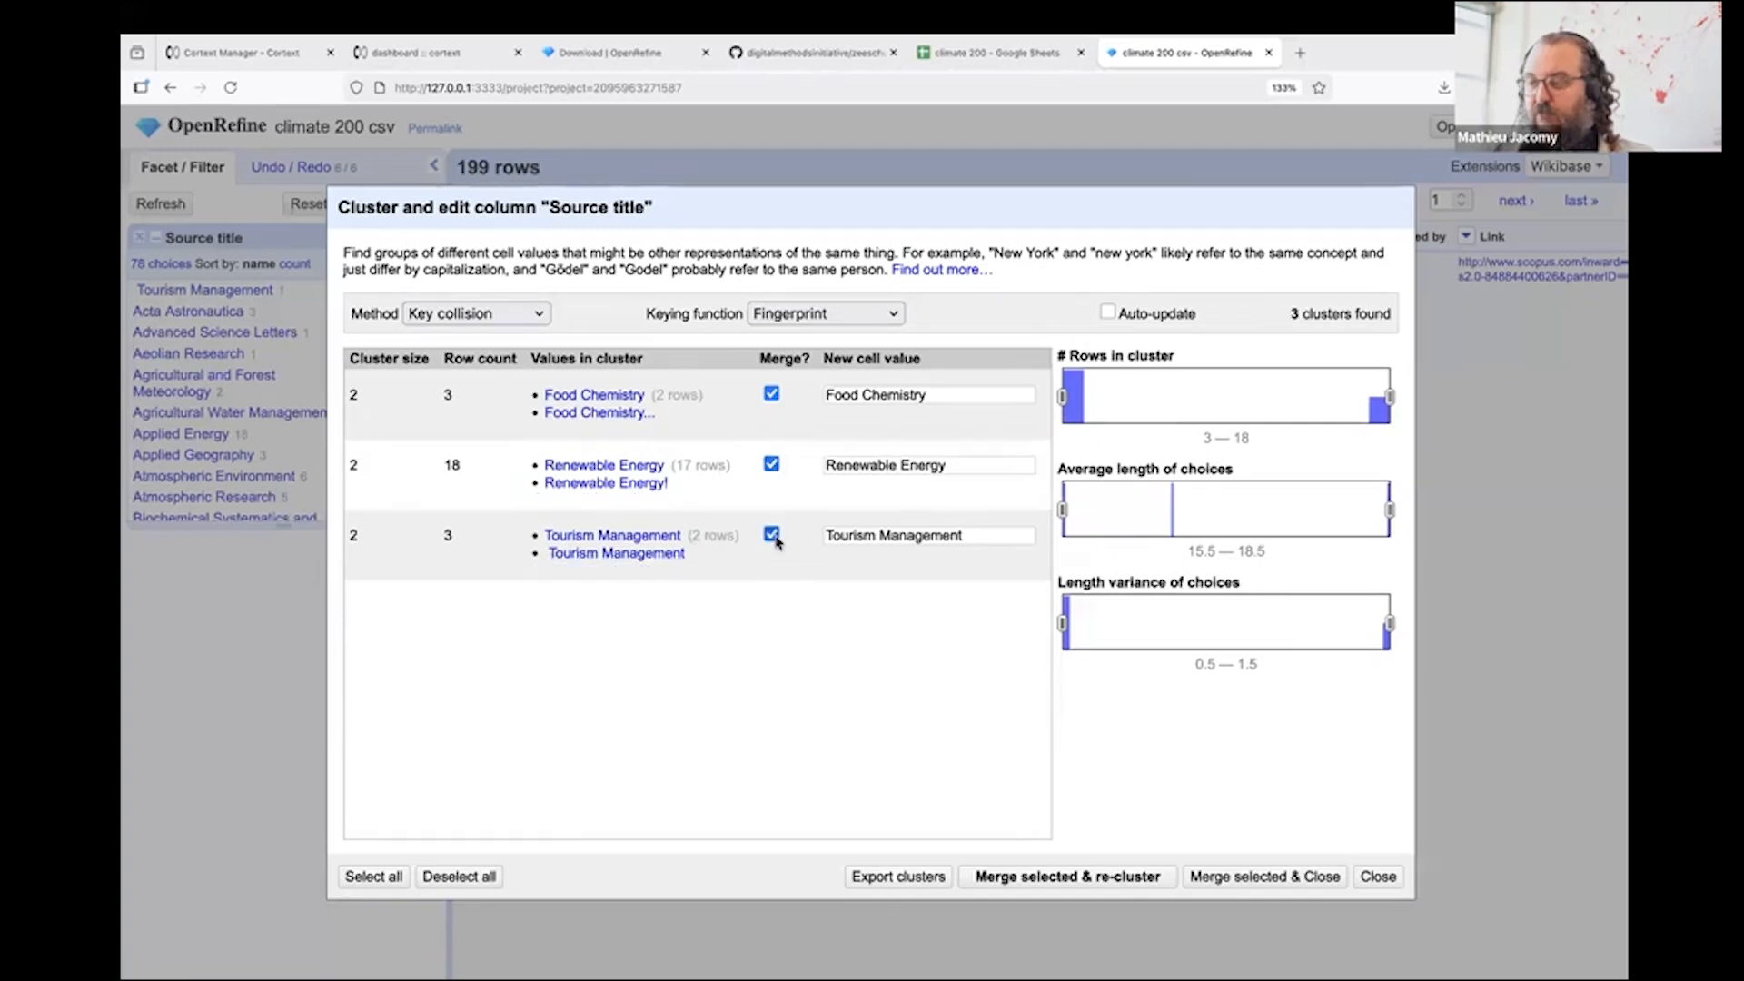
{"action": "left_click", "coordinate": [1041, 878]}
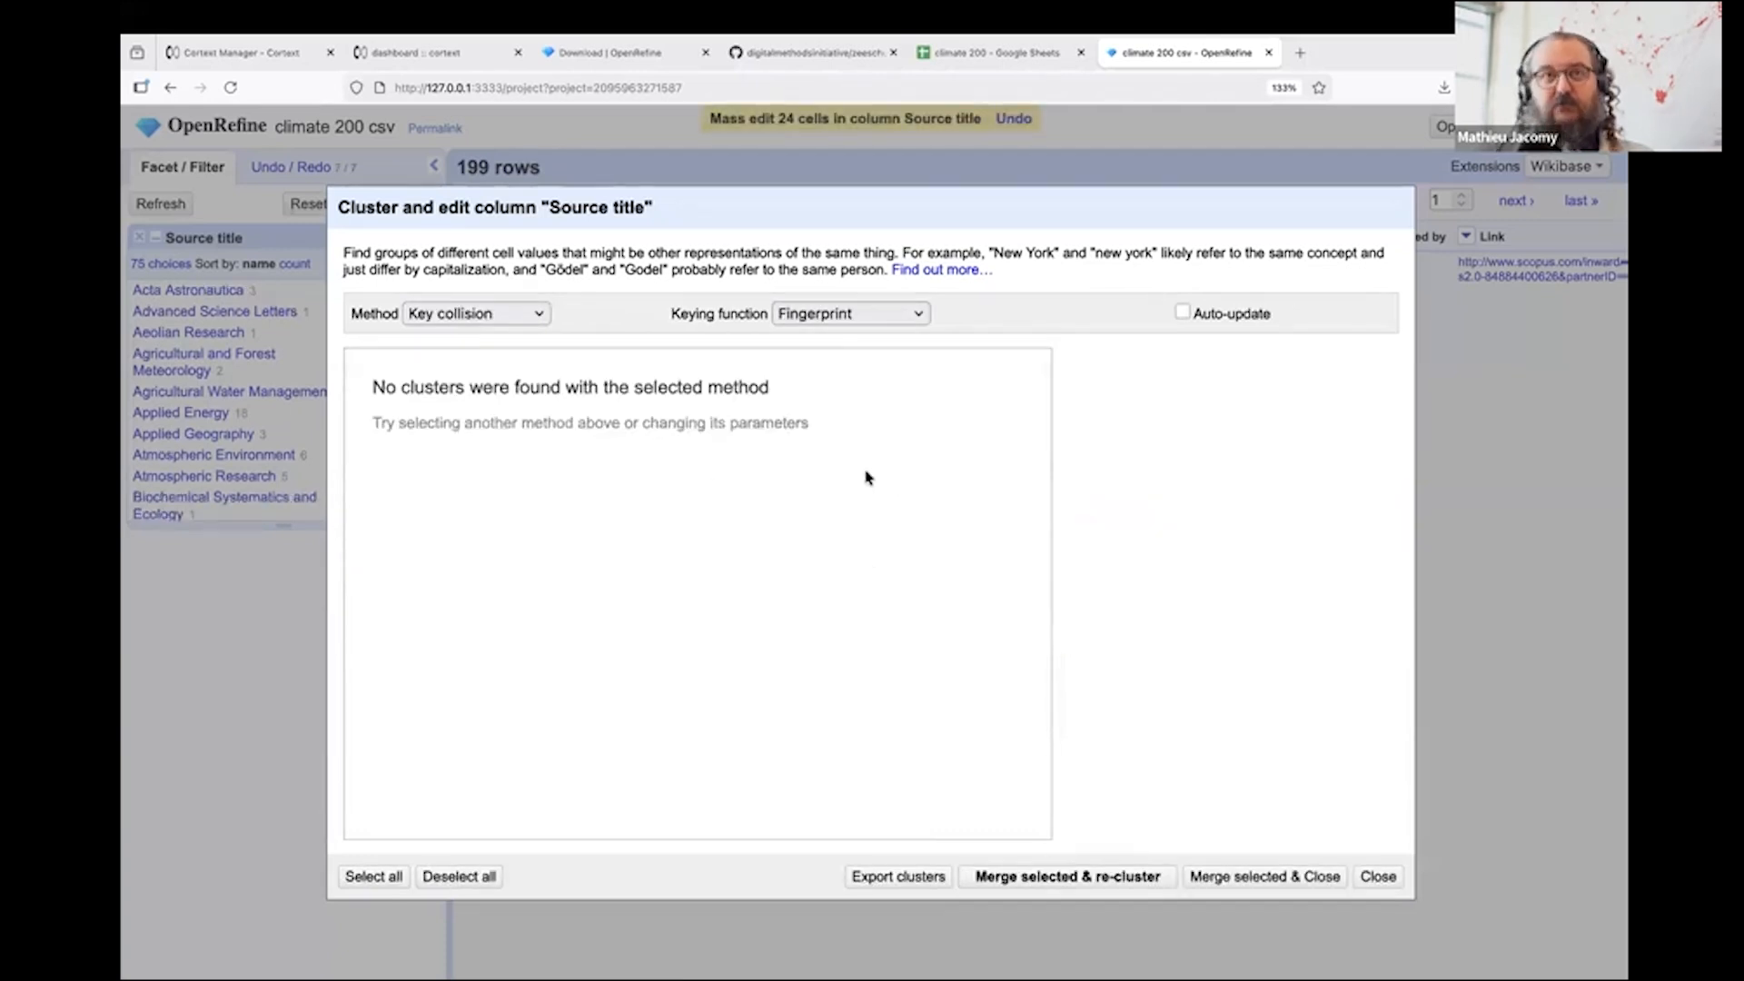
Search for further Source title clusters with the n-Gram fingerprint keying function at n-Gram size 2
{"action": "left_click", "coordinate": [532, 316]}
{"action": "left_click", "coordinate": [788, 337]}
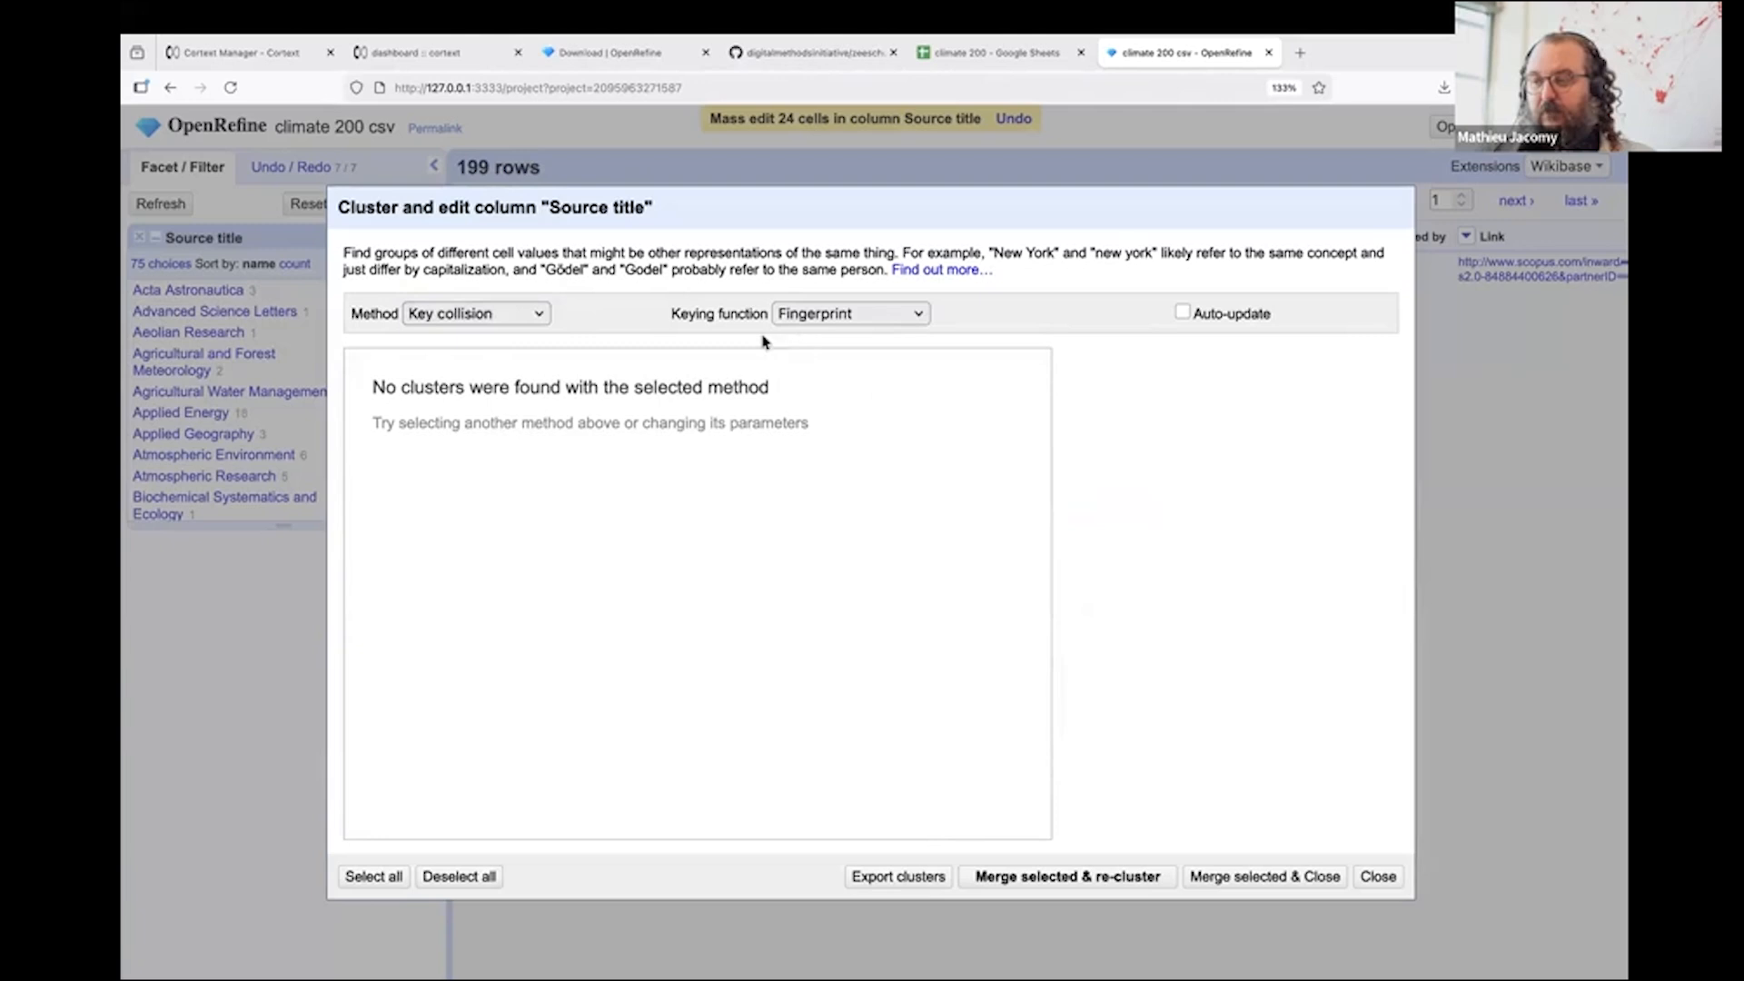
{"action": "left_click", "coordinate": [819, 318]}
{"action": "left_click", "coordinate": [825, 338]}
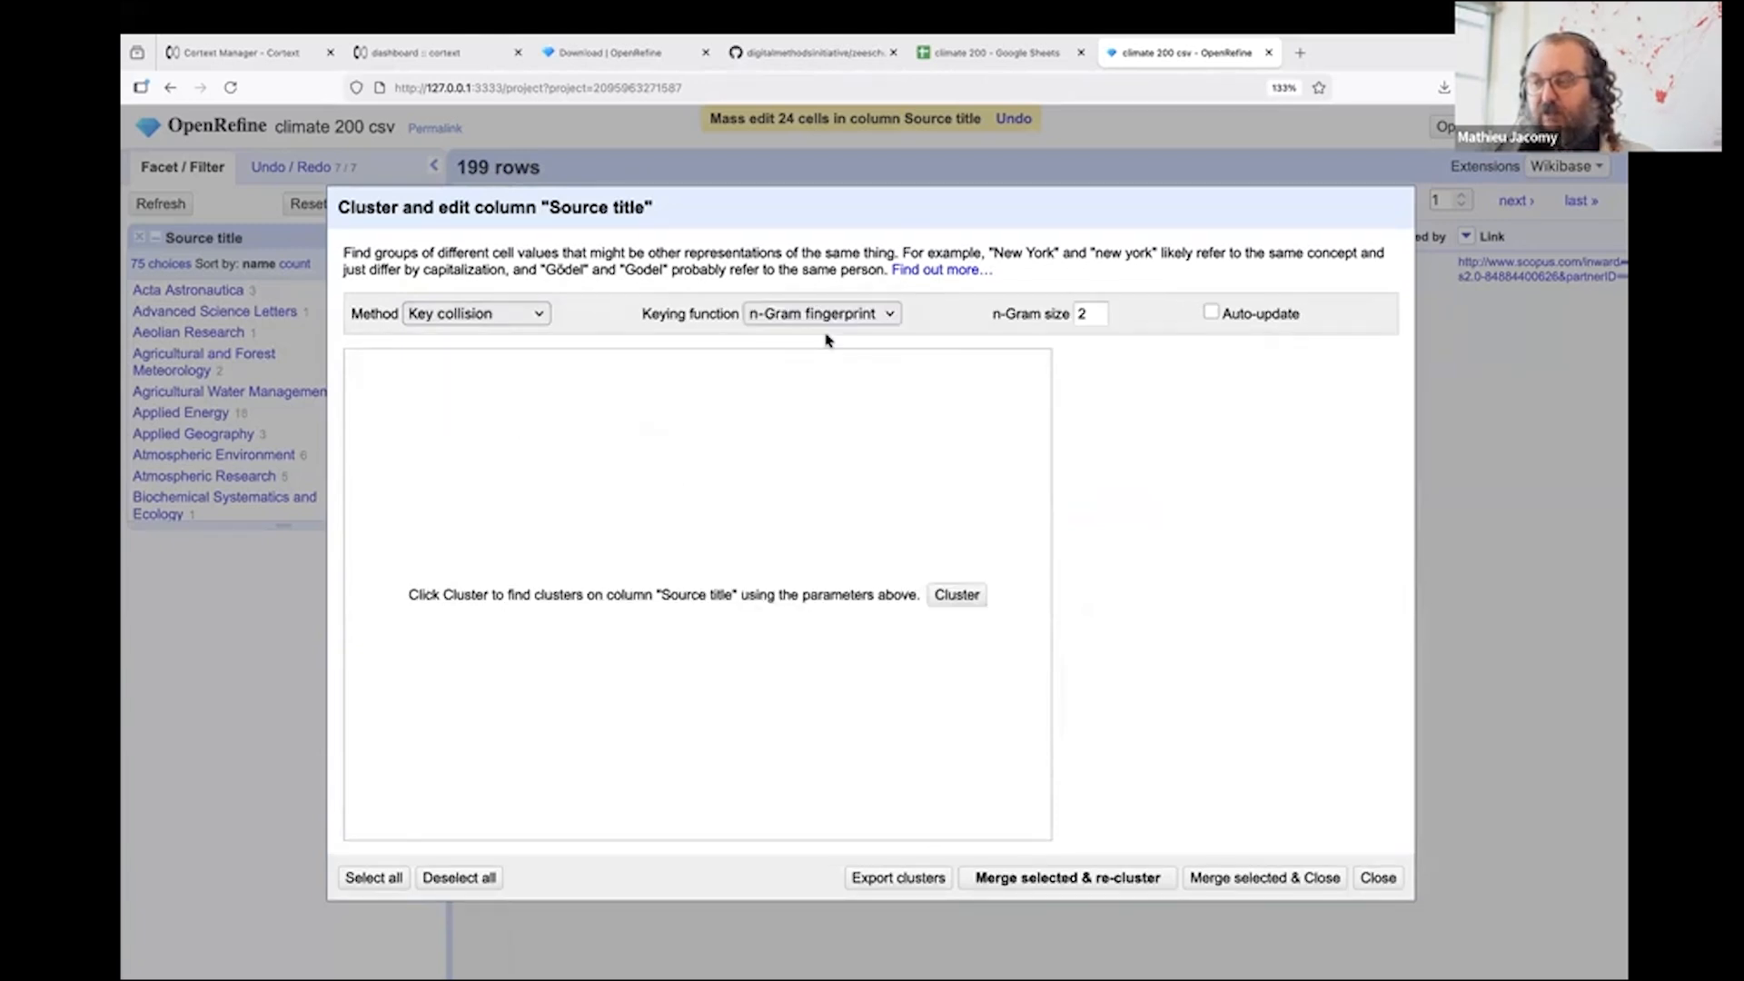
{"action": "left_click", "coordinate": [956, 595]}
Cluster the Source titles with the Metaphone3 keying function and mark the Environmental Impact Assessment Review cluster for merging
{"action": "left_click", "coordinate": [870, 320]}
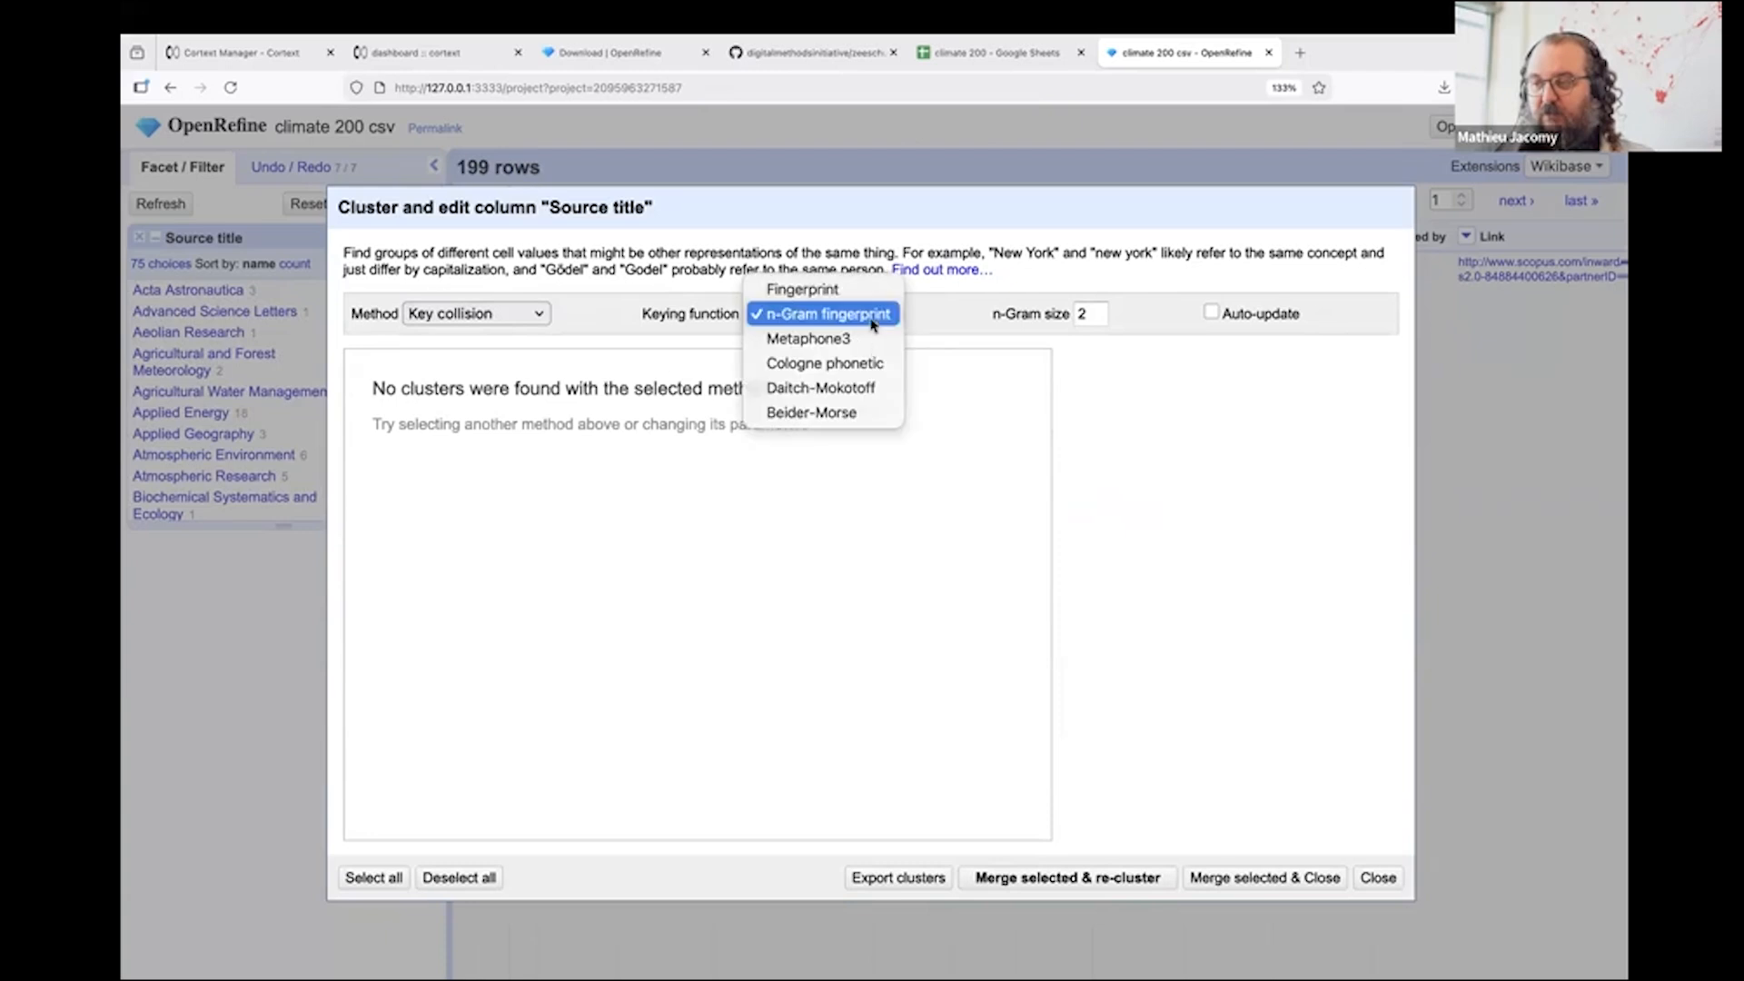
{"action": "left_click", "coordinate": [868, 345]}
{"action": "left_click", "coordinate": [975, 592]}
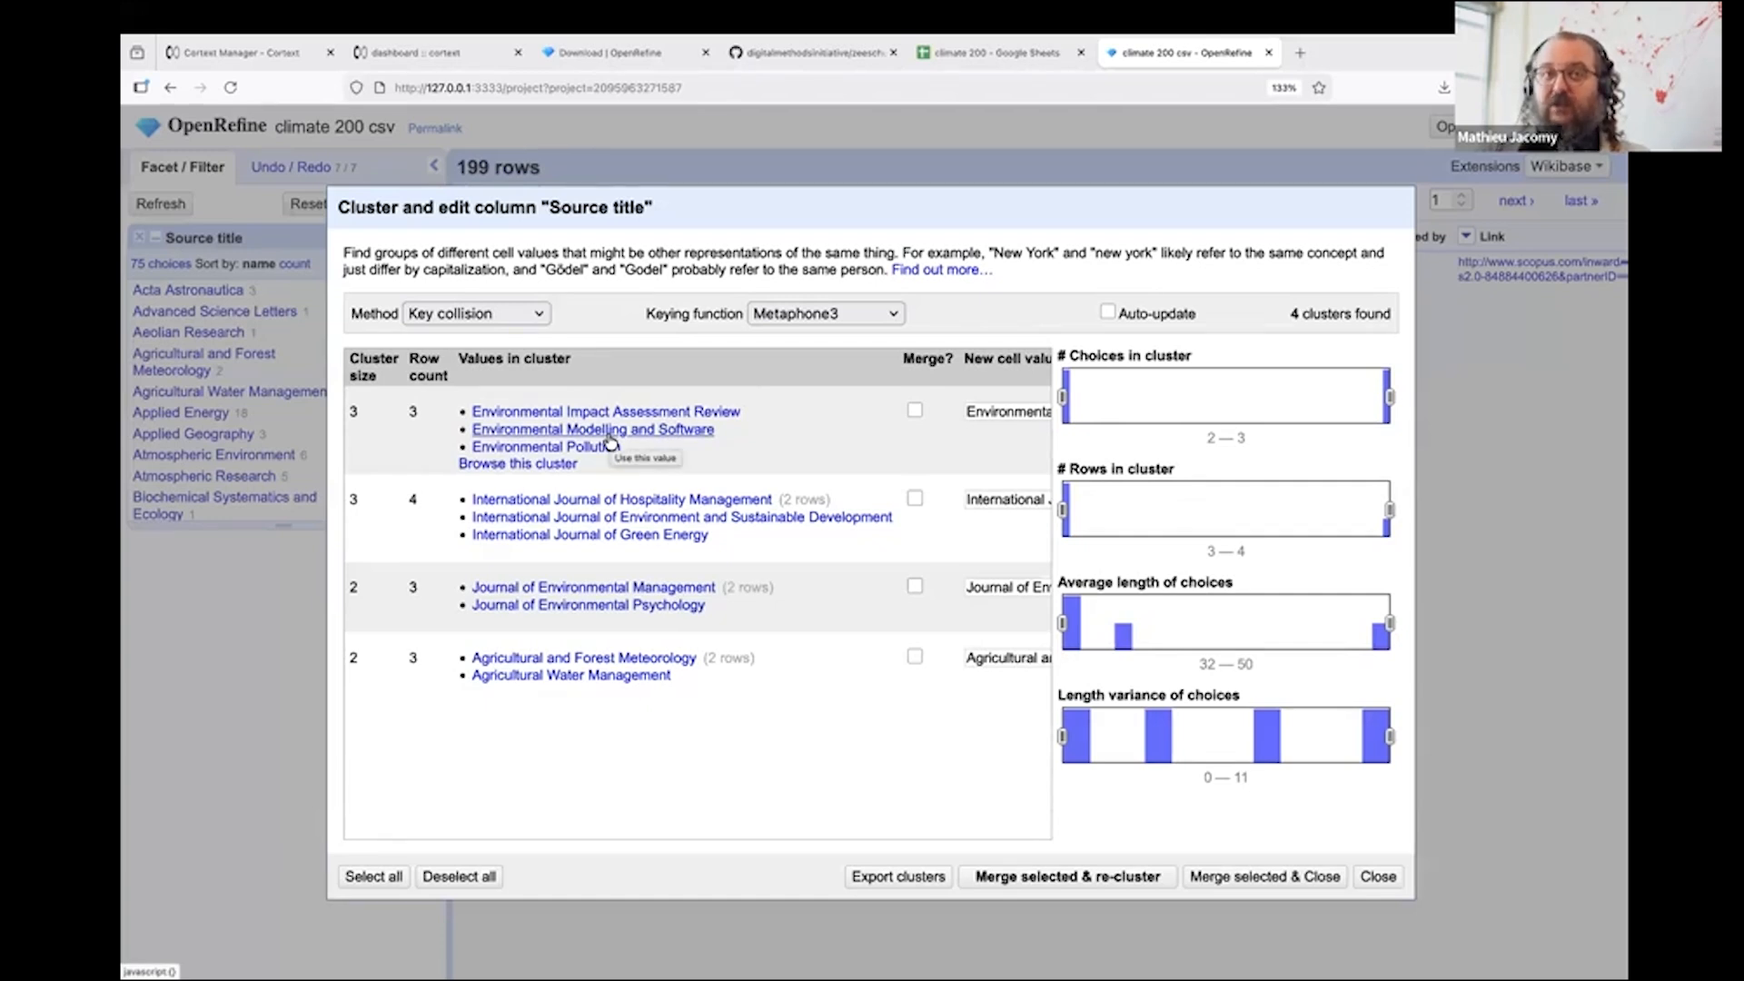
{"action": "scroll", "coordinate": [690, 444], "scroll_direction": "right", "scroll_amount": 2}
{"action": "left_click", "coordinate": [793, 410]}
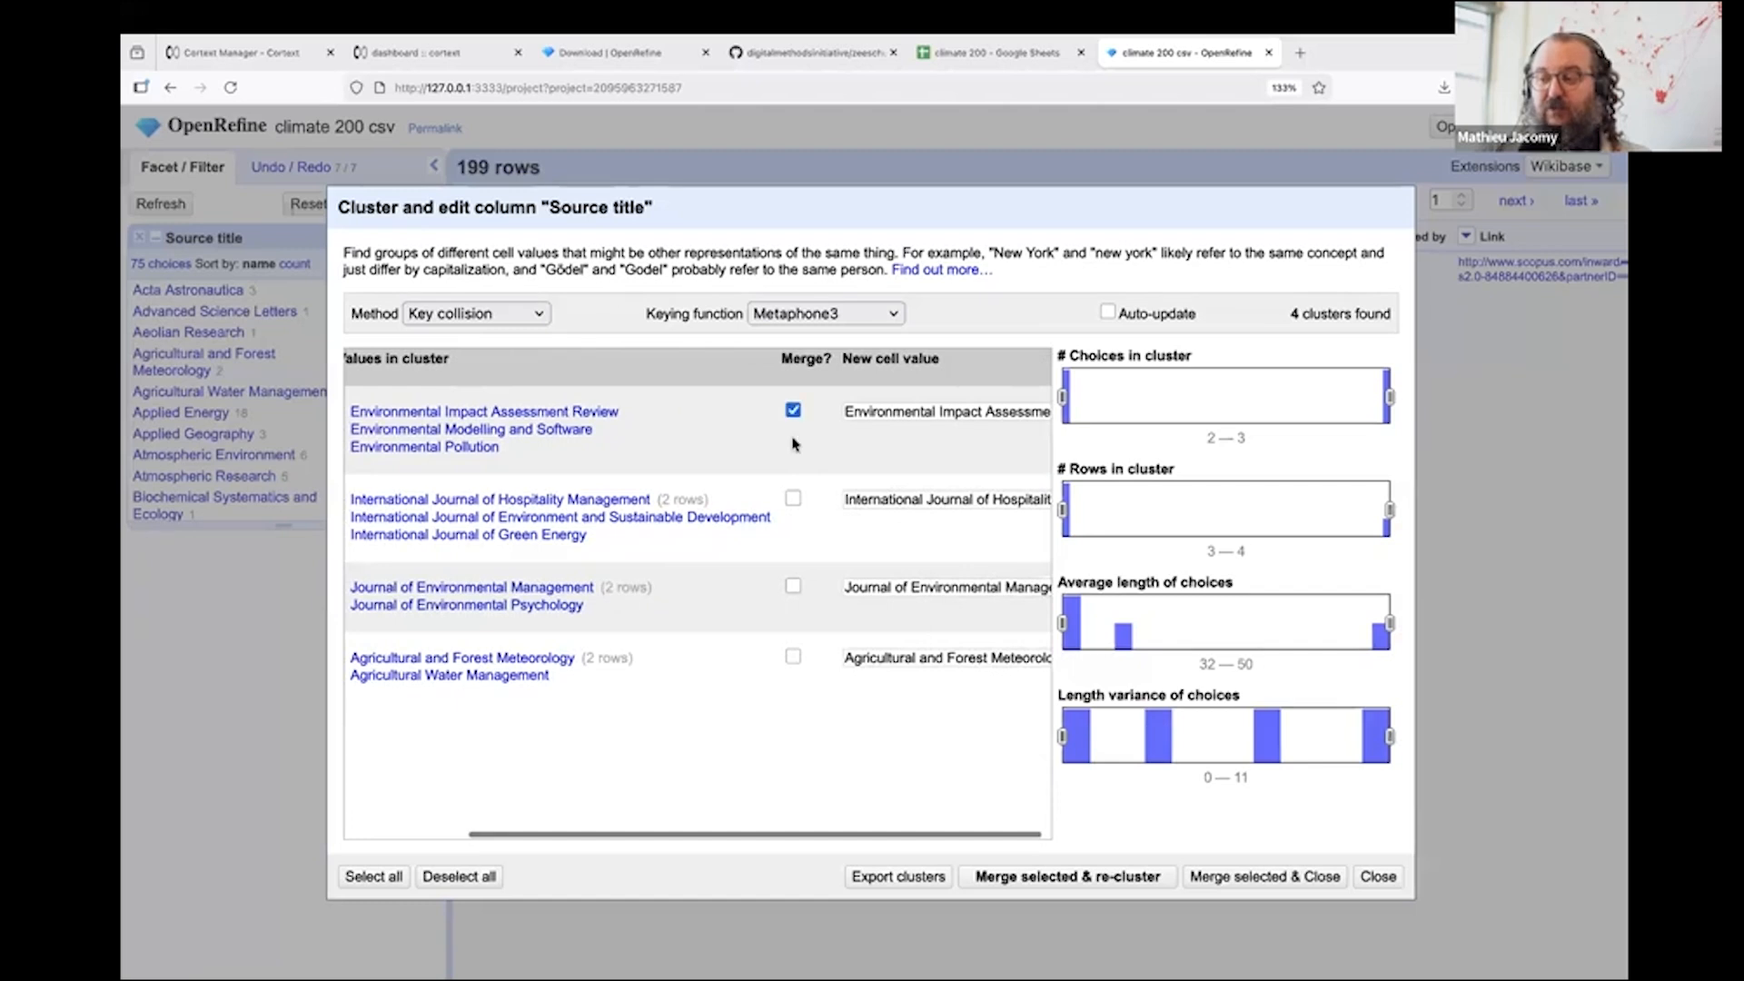
Also mark the International Journal of Hospitality Management and Agricultural and Forest Meteorology clusters, merge and re-cluster, and leave the clustering dialog
{"action": "left_click", "coordinate": [792, 497]}
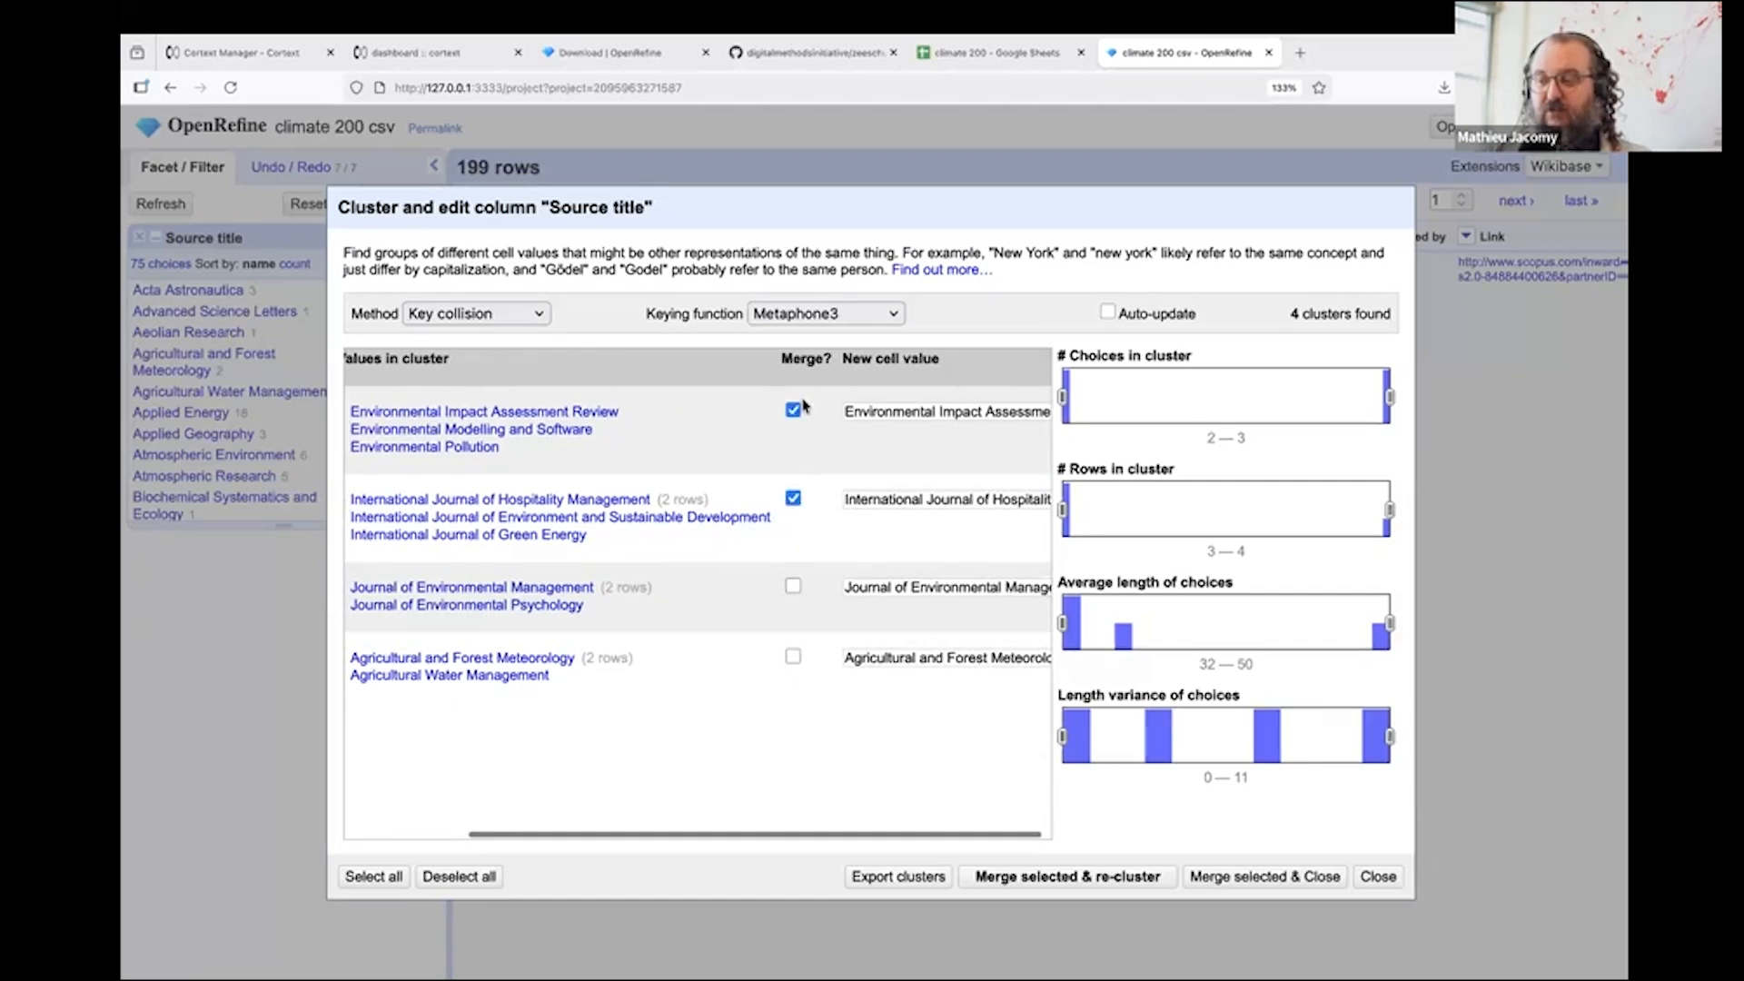
{"action": "left_click", "coordinate": [793, 659]}
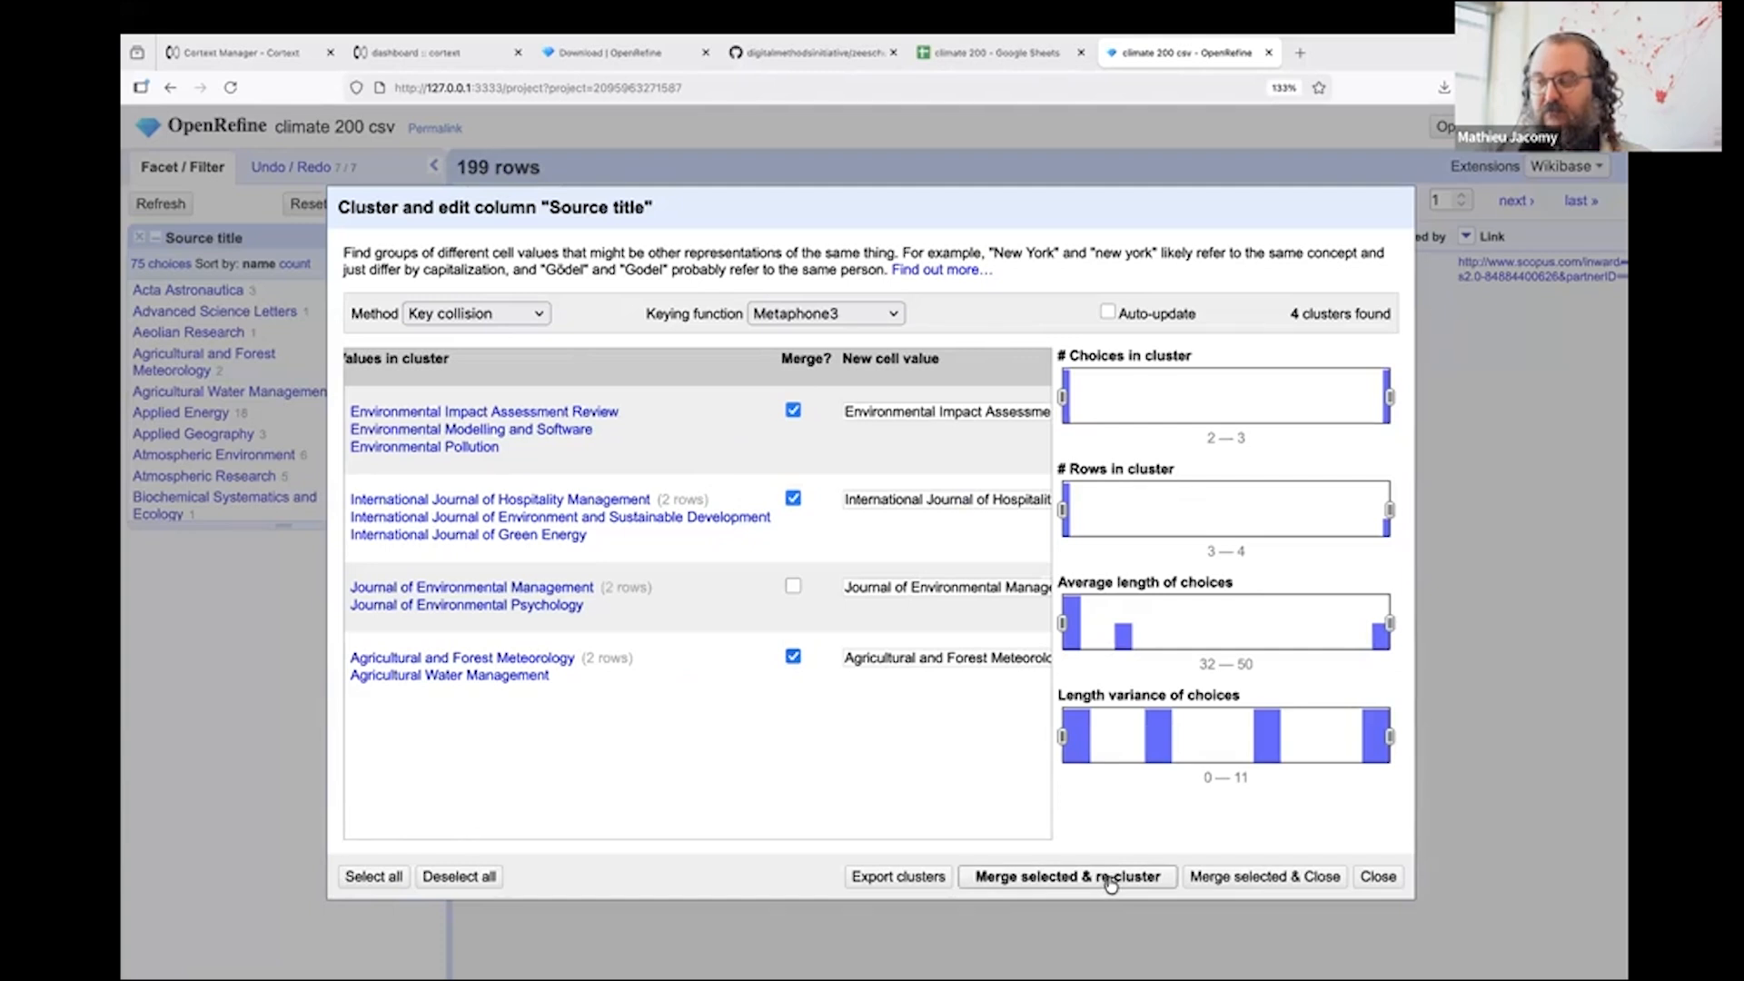
{"action": "left_click", "coordinate": [1110, 878]}
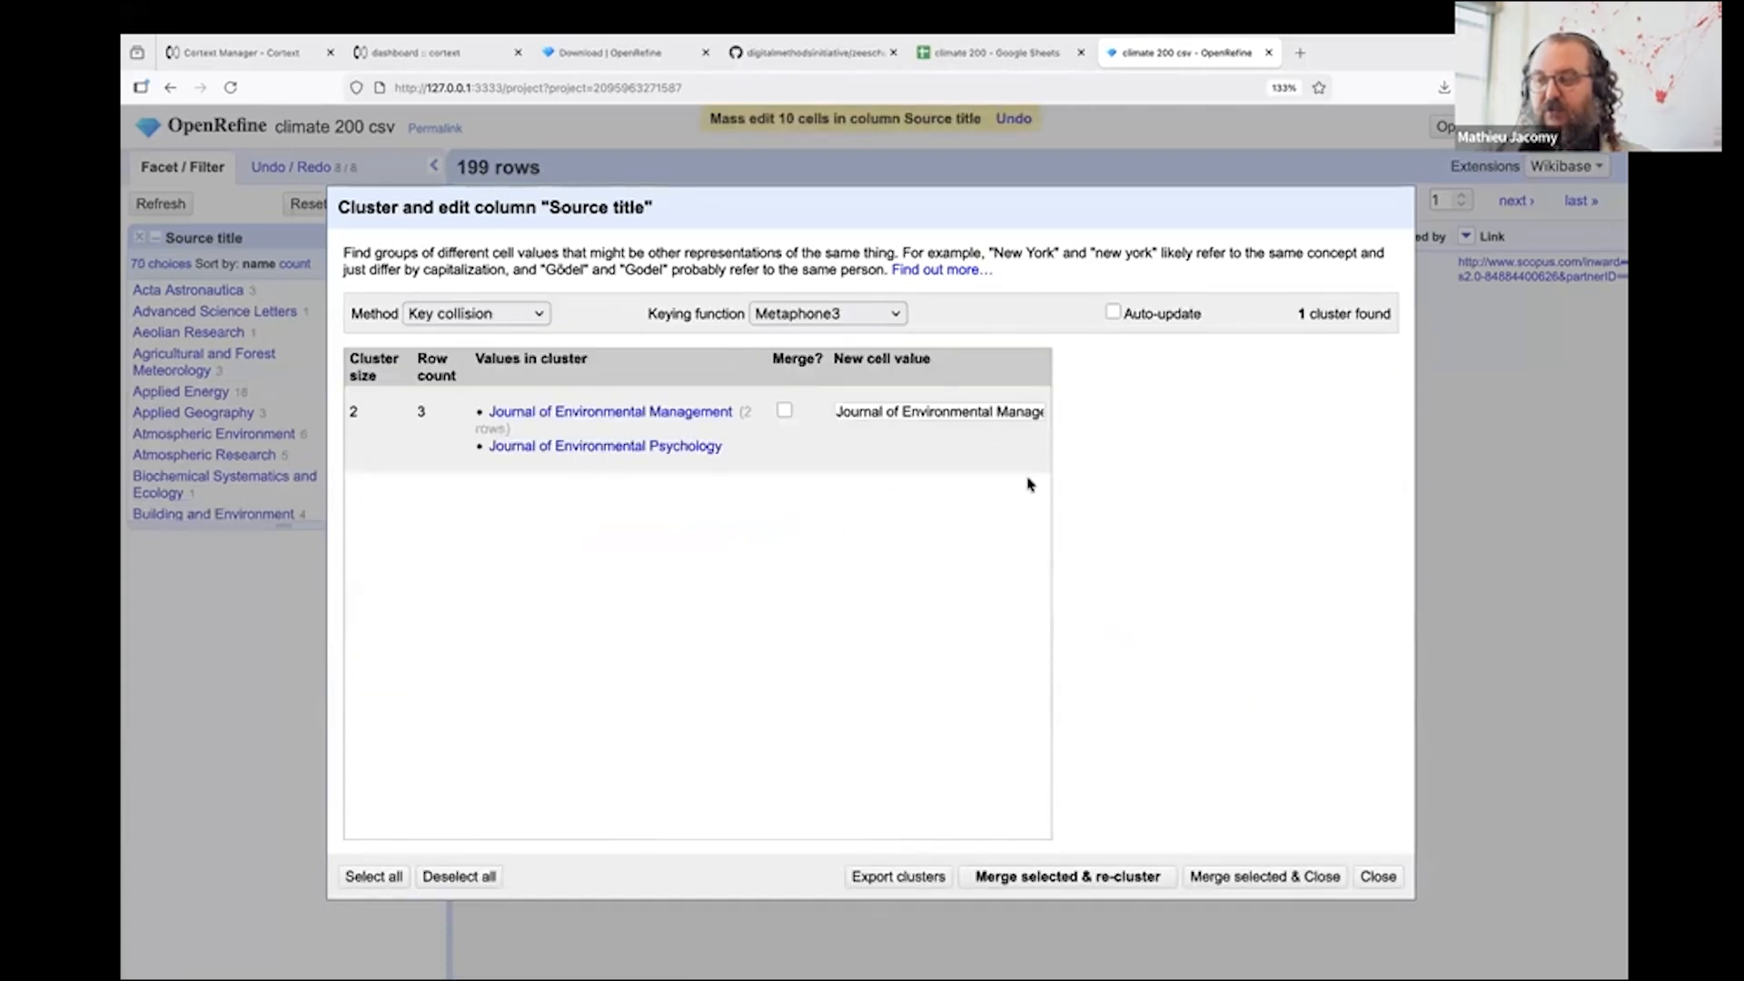
{"action": "left_click", "coordinate": [1379, 877]}
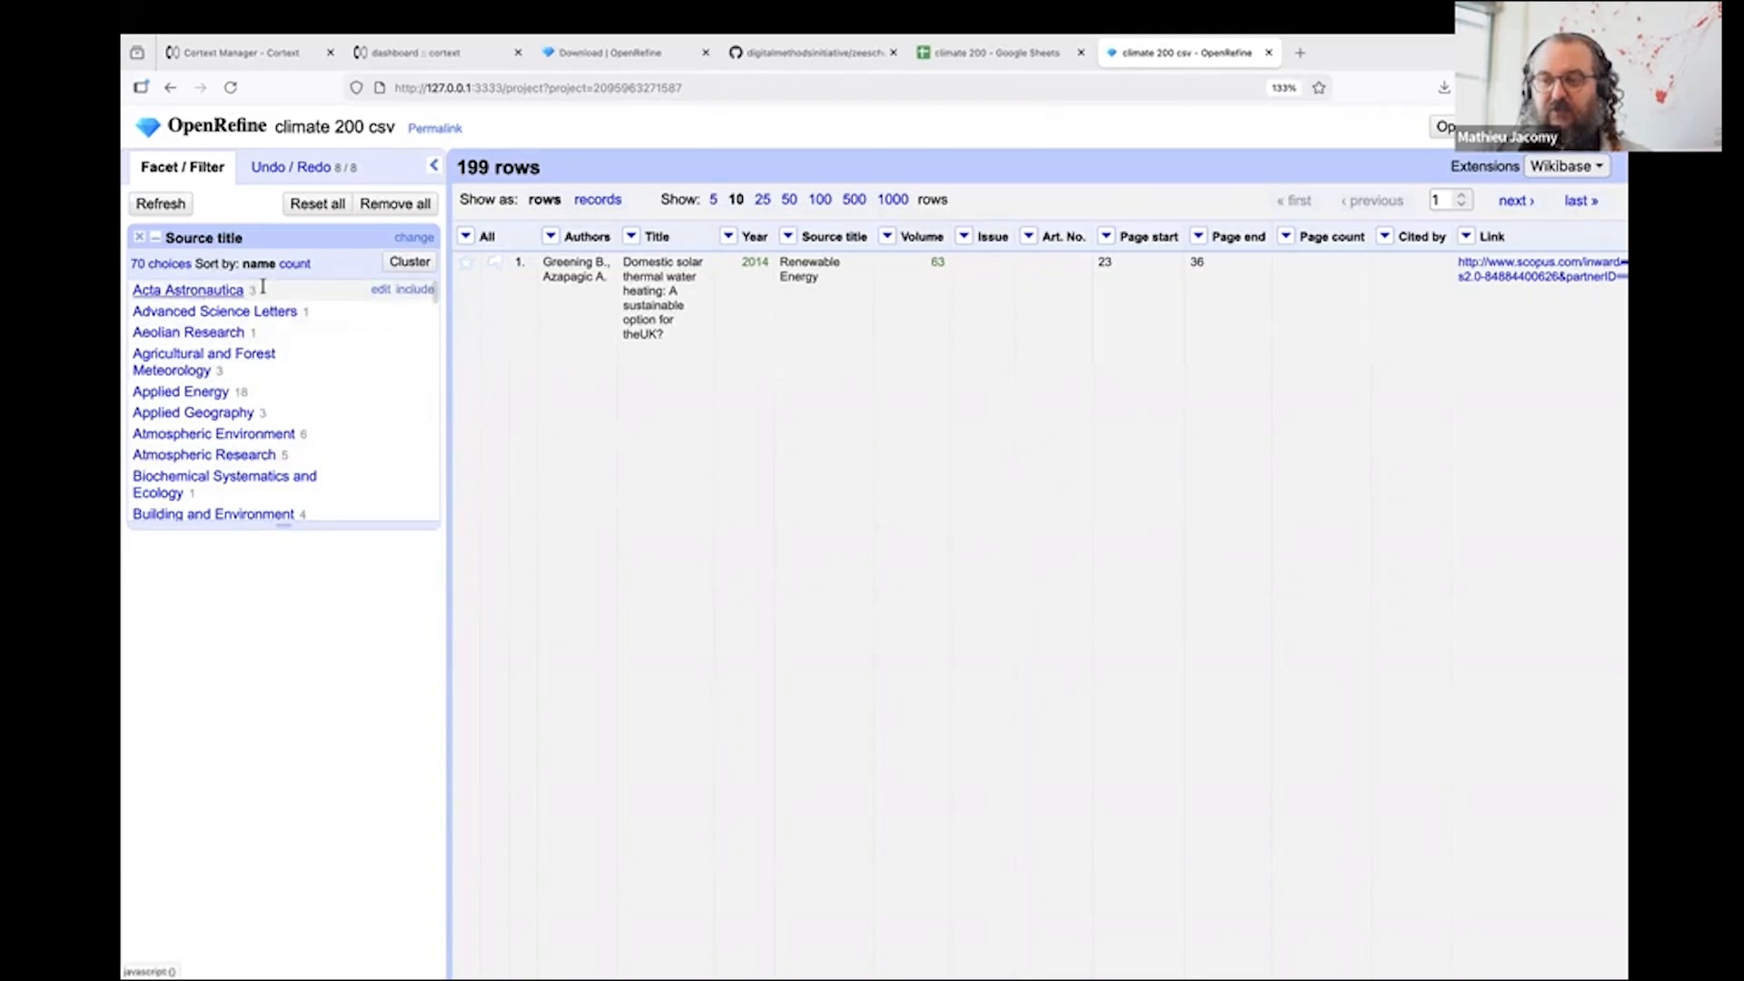
Filter the rows to Acta Astronautica in the Source title facet and rename that value to "Acta Astronautica blabla bla blabla"
{"action": "left_click", "coordinate": [205, 291]}
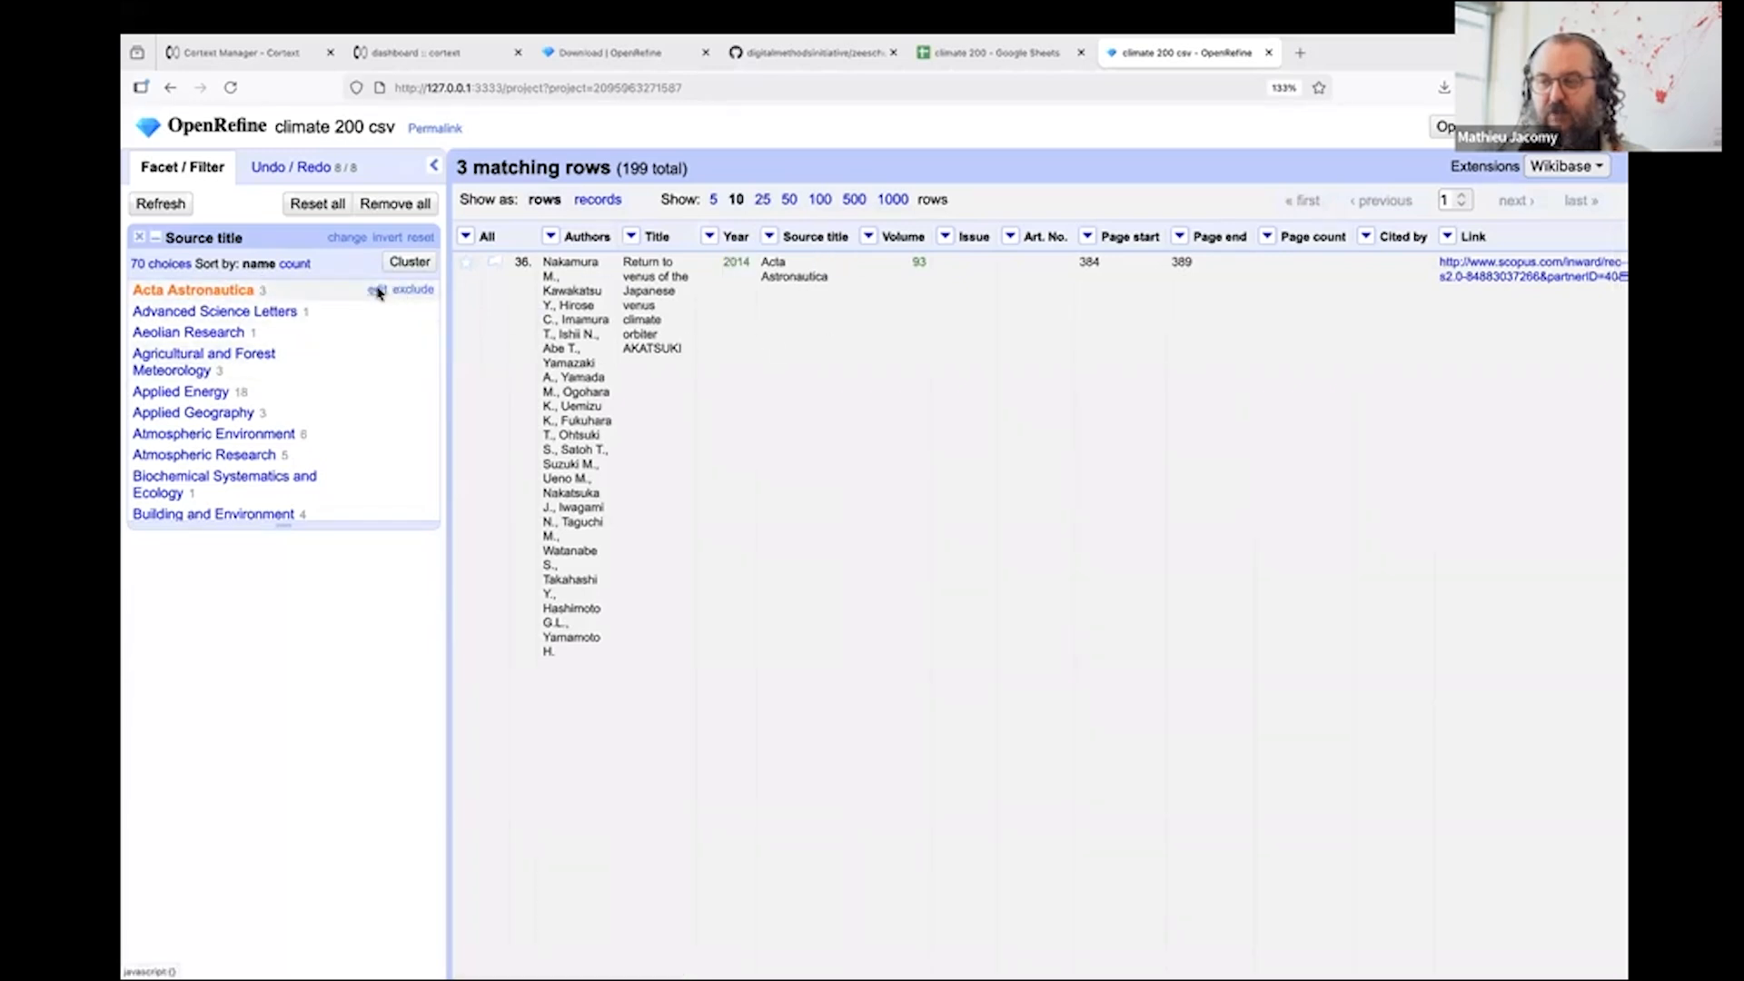
{"action": "left_click", "coordinate": [376, 290]}
{"action": "key", "text": "End"}
{"action": "type", "text": "b"}
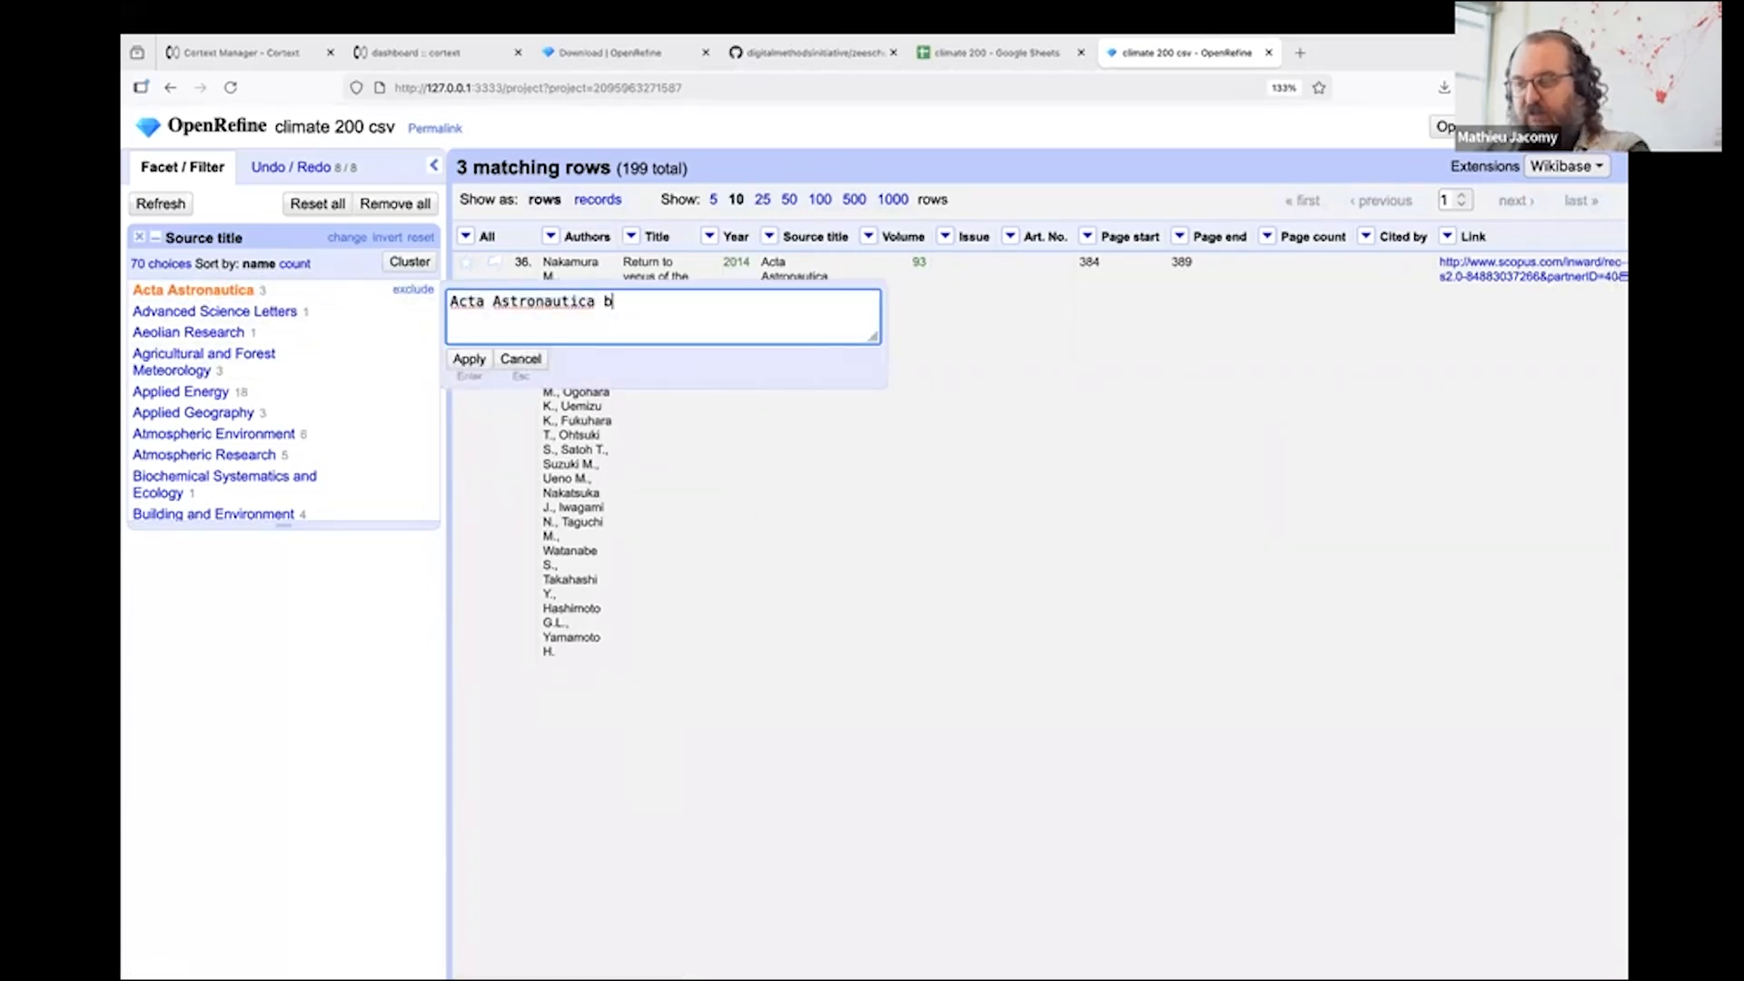
{"action": "type", "text": "labla bla blabla"}
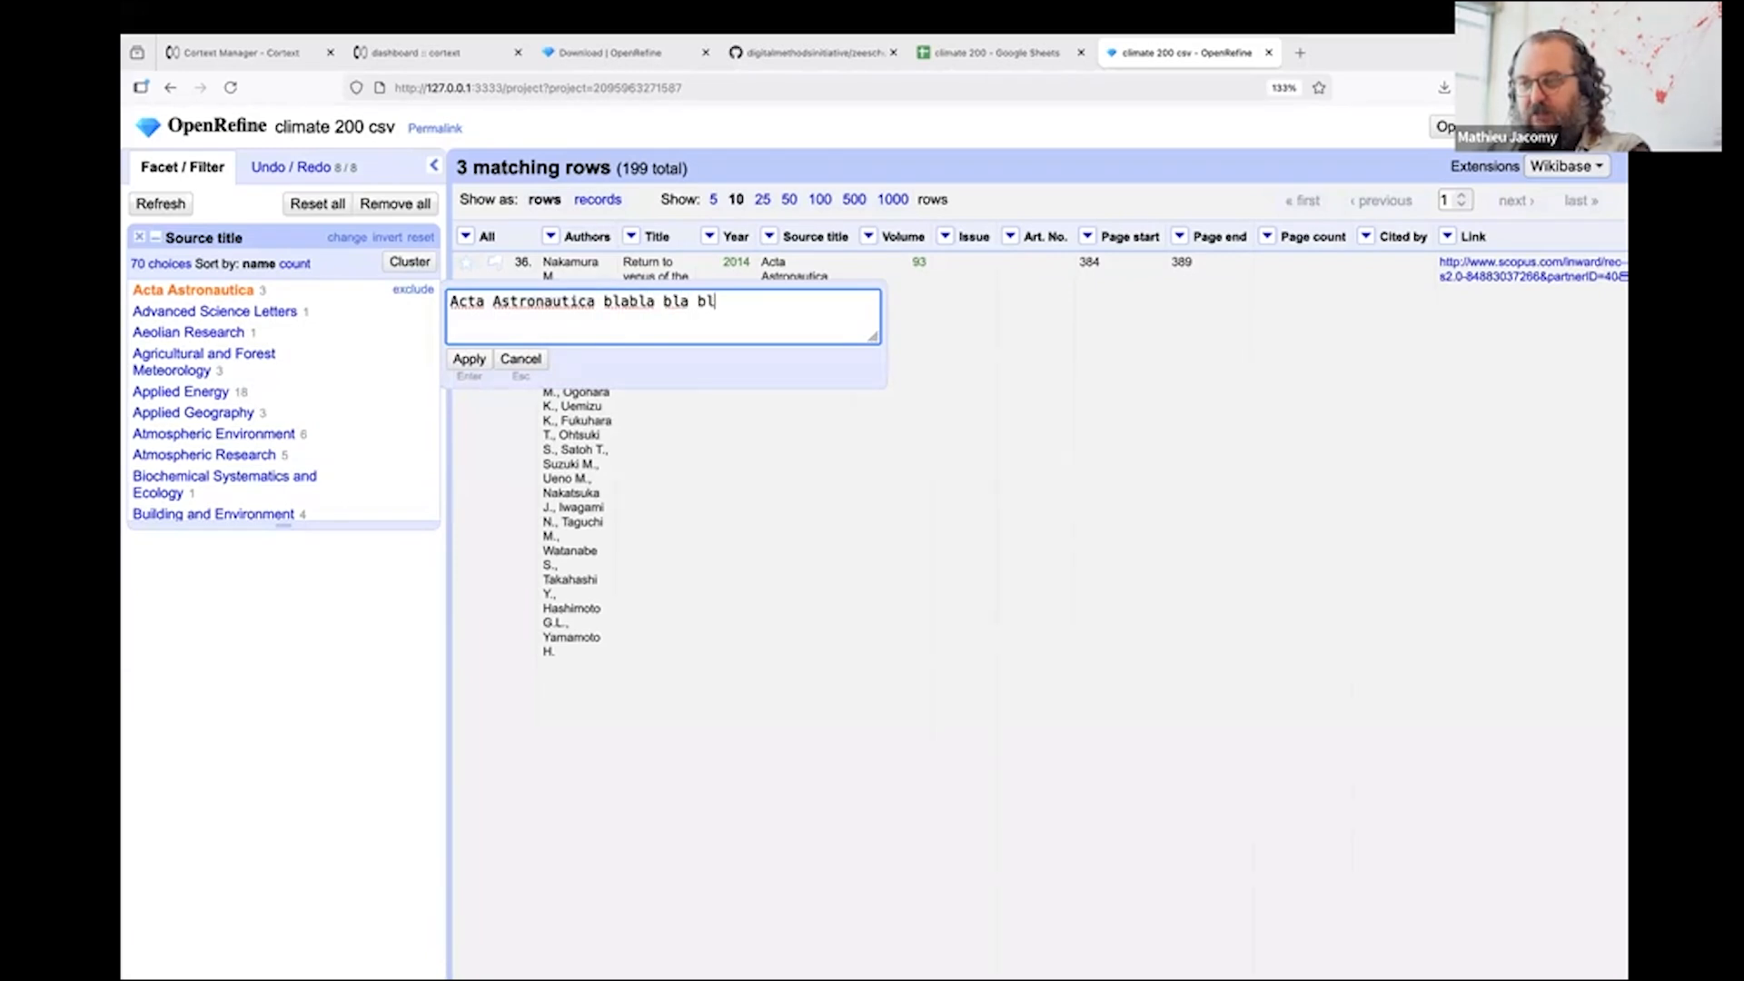
{"action": "left_click", "coordinate": [470, 360]}
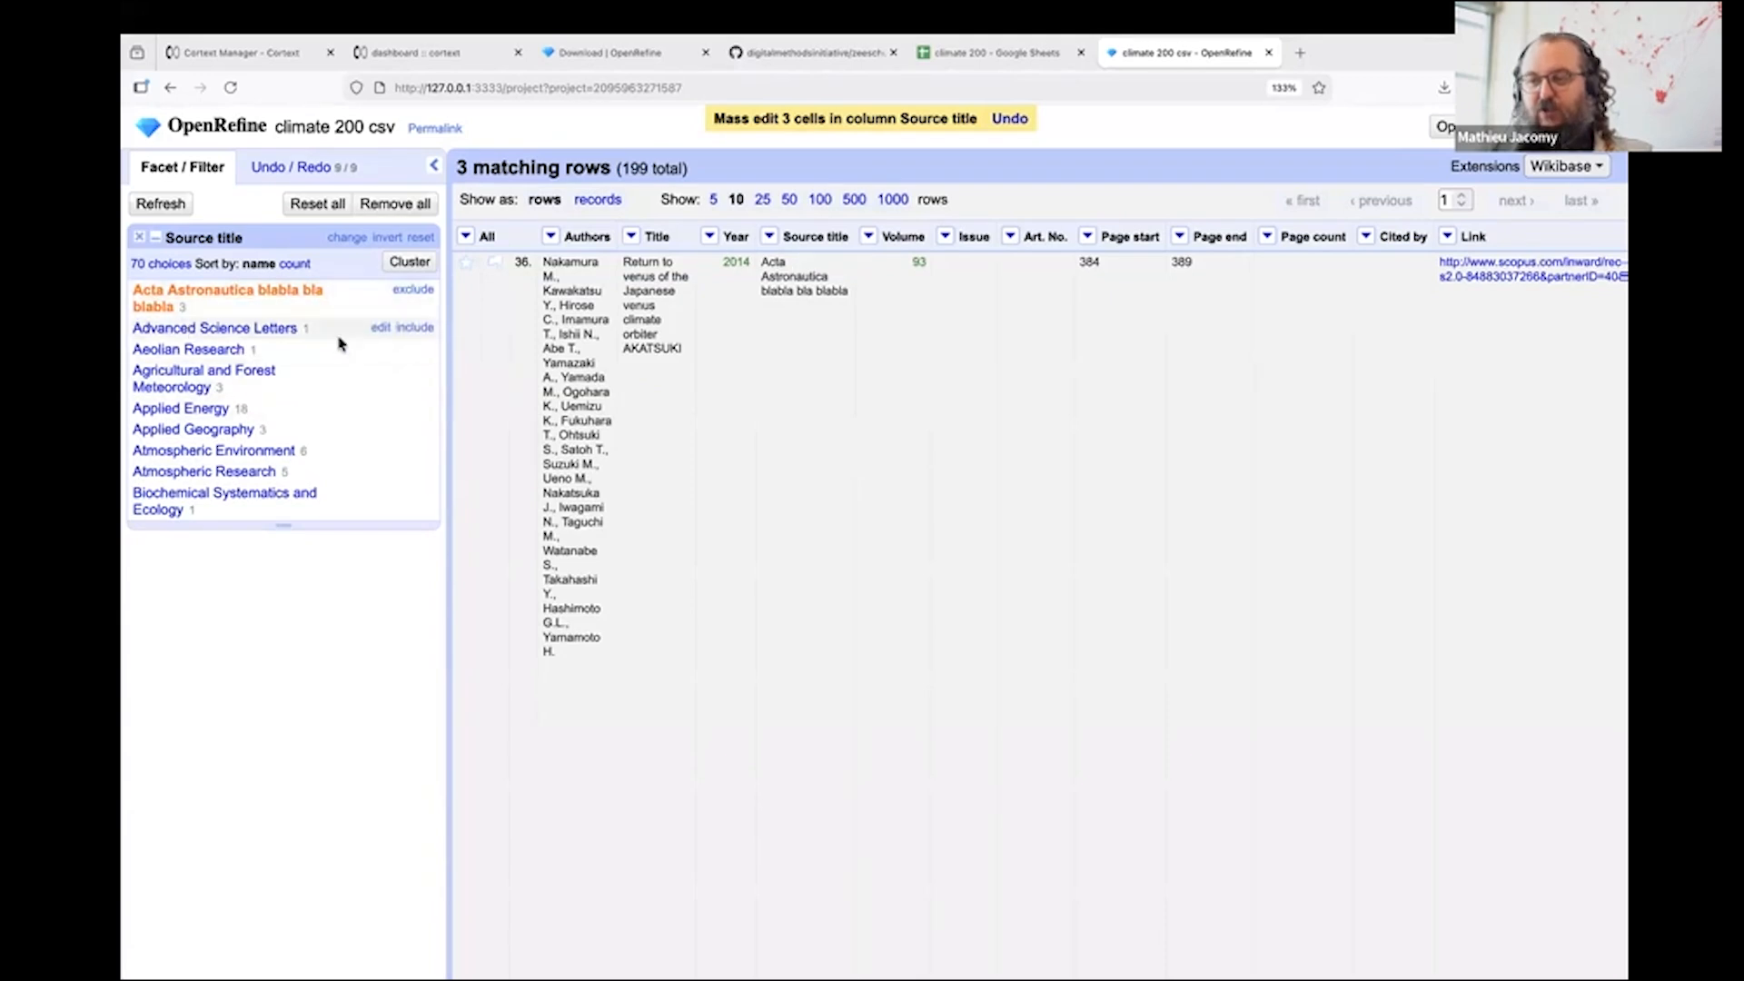
Rename the Source title facet value "Advanced Science Letters" to "Advanced Science"
{"action": "left_click", "coordinate": [378, 329]}
{"action": "left_click", "coordinate": [664, 339]}
{"action": "key", "text": "BackSpace"}
{"action": "key", "text": "BackSpace"}
{"action": "key", "text": "BackSpace"}
{"action": "key", "text": "BackSpace"}
{"action": "key", "text": "BackSpace"}
{"action": "key", "text": "BackSpace"}
{"action": "key", "text": "BackSpace"}
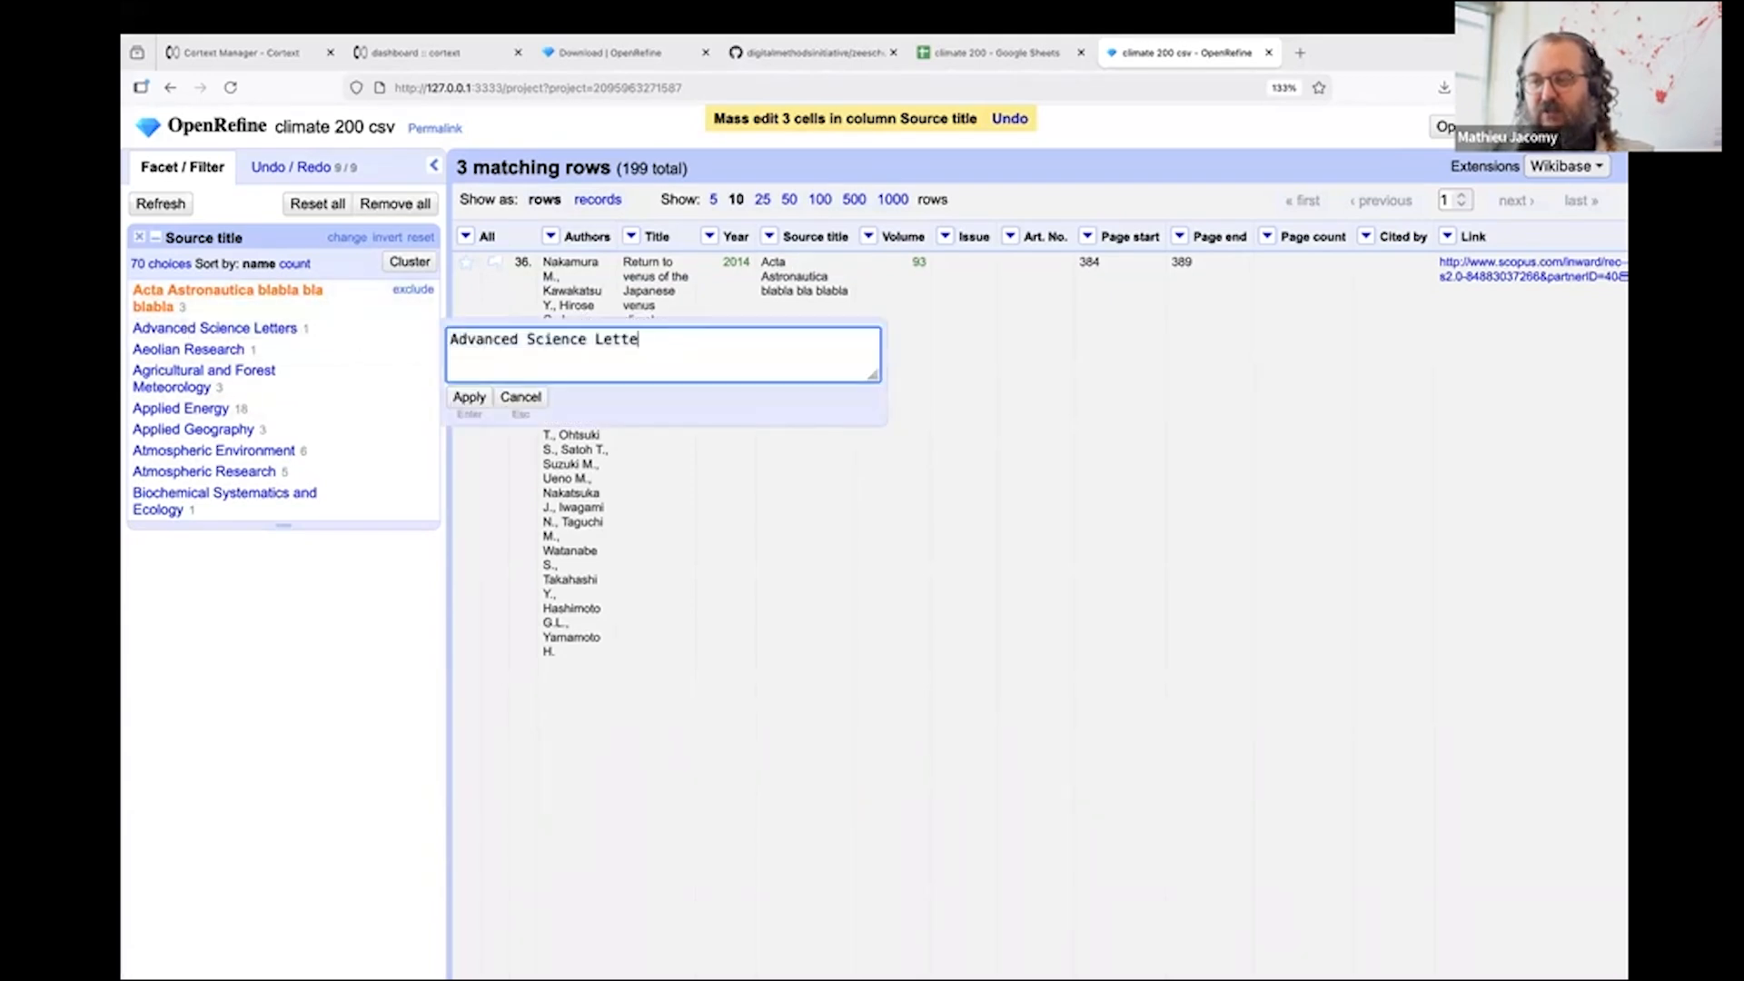
{"action": "left_click", "coordinate": [471, 397]}
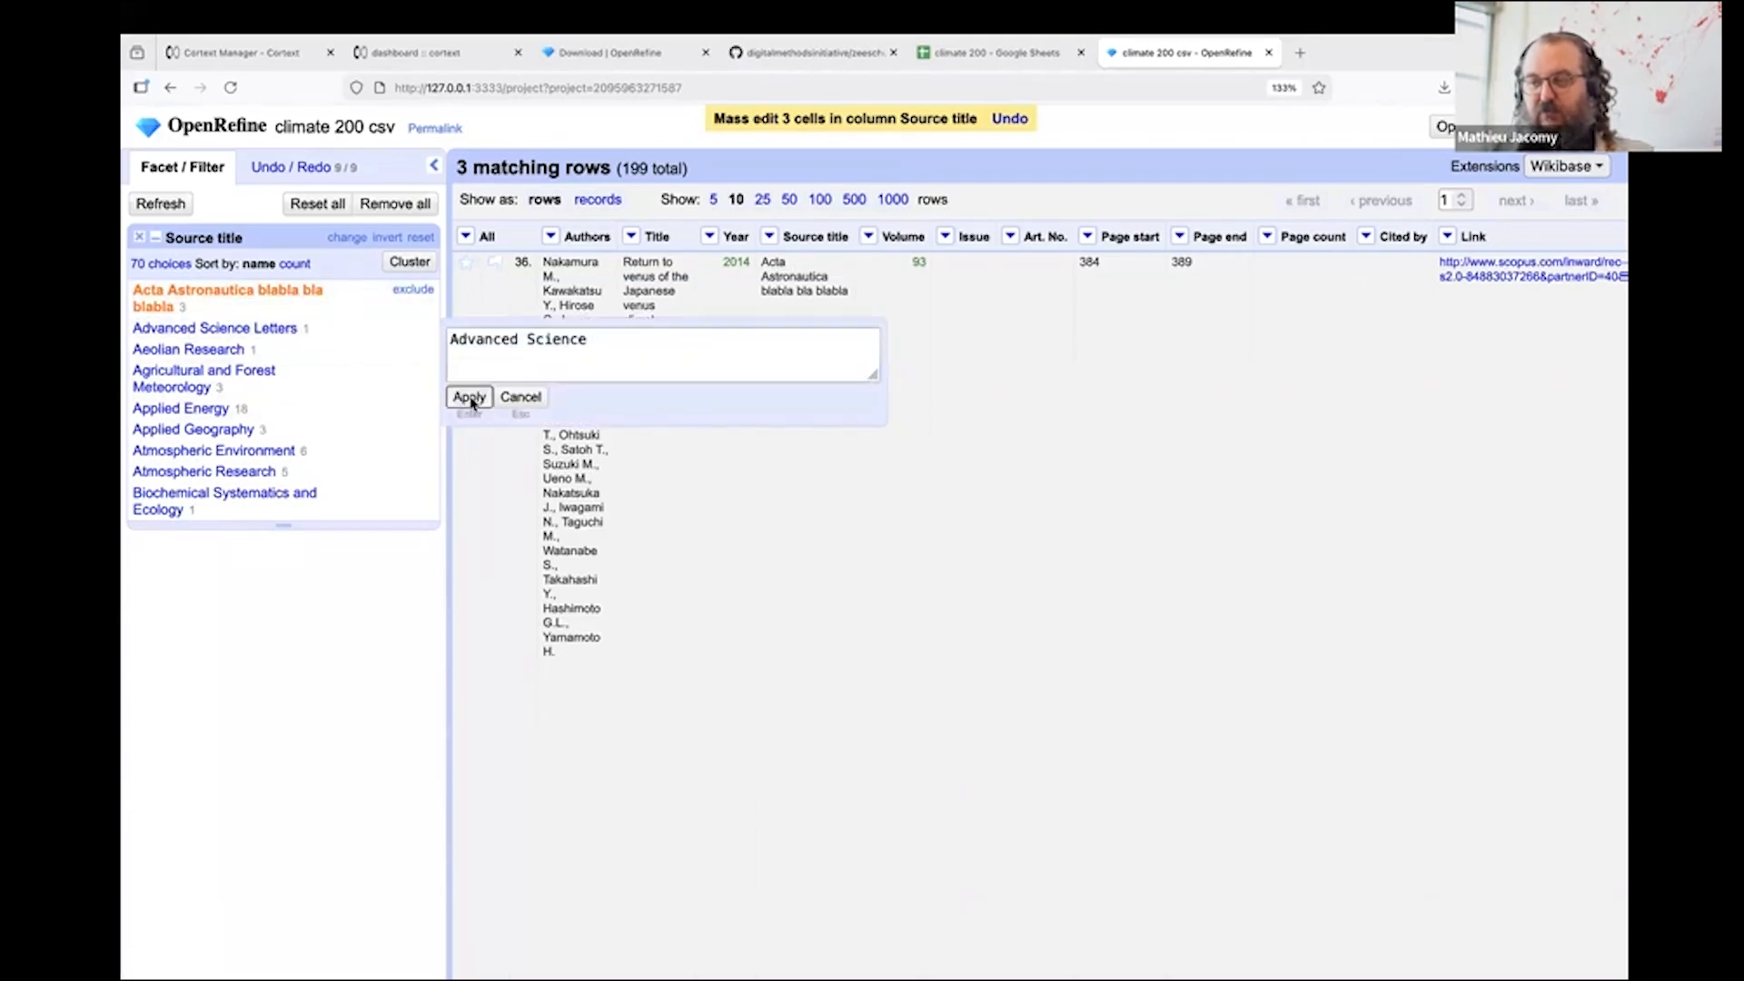
{"action": "left_click", "coordinate": [770, 238]}
{"action": "mouse_move", "coordinate": [782, 318]}
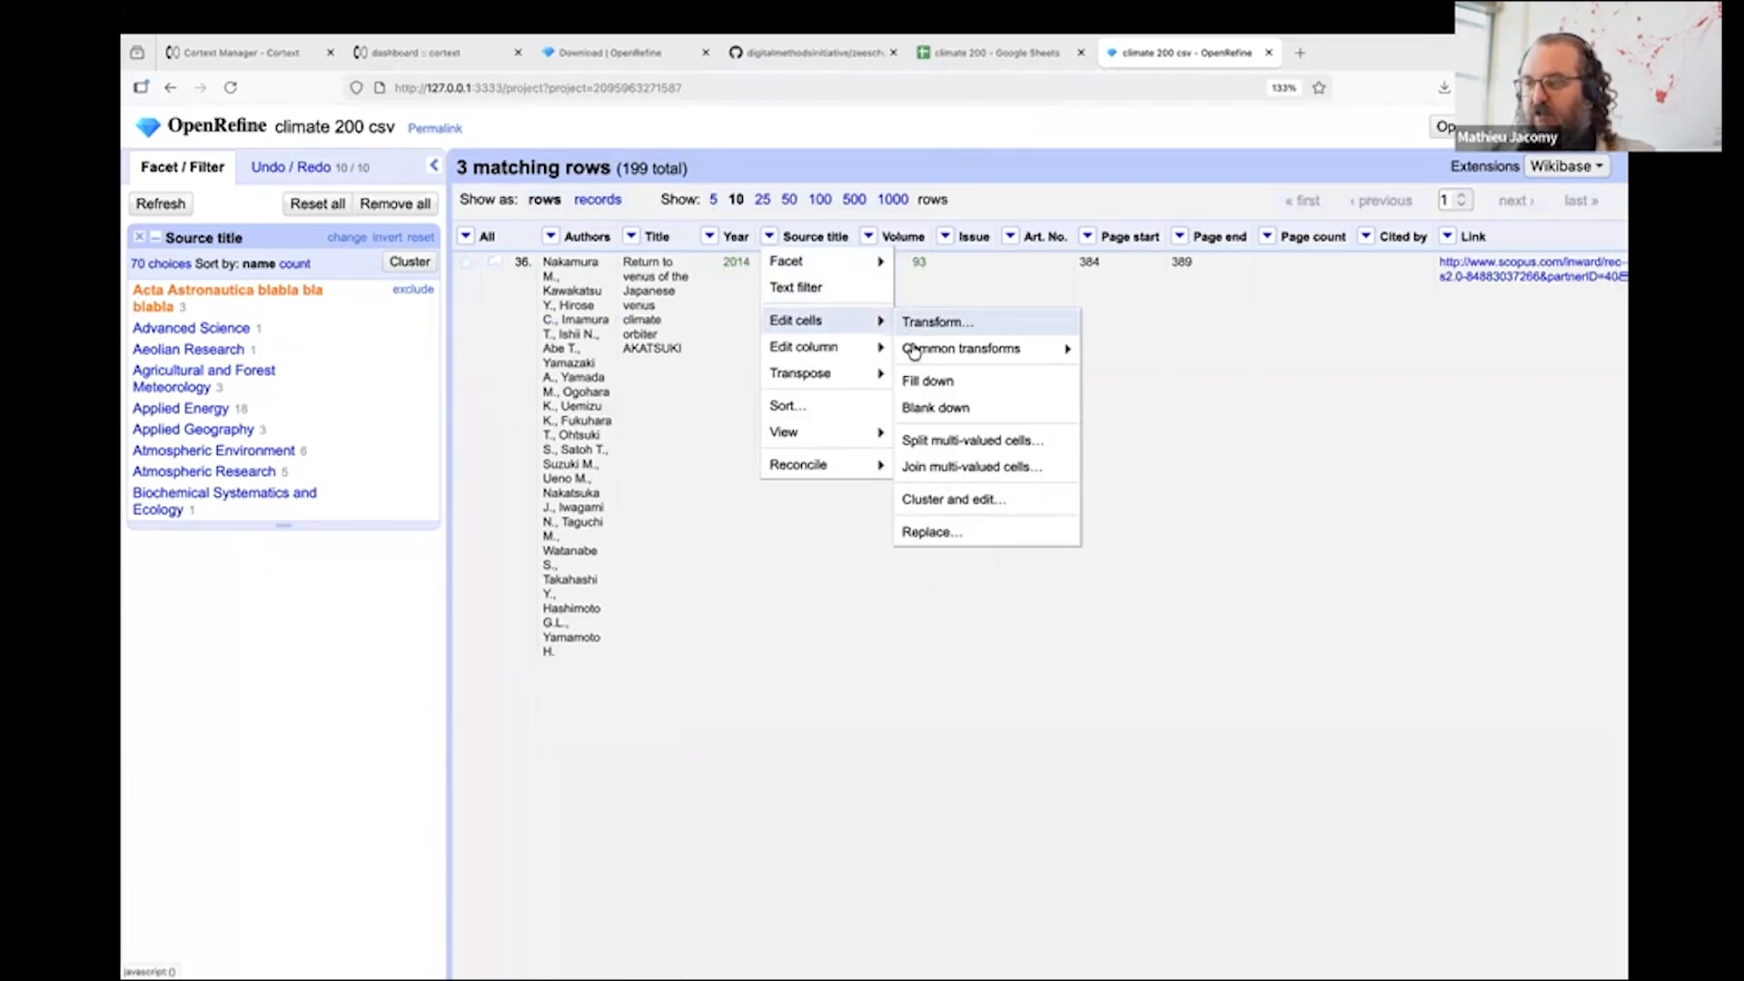
{"action": "mouse_move", "coordinate": [915, 352]}
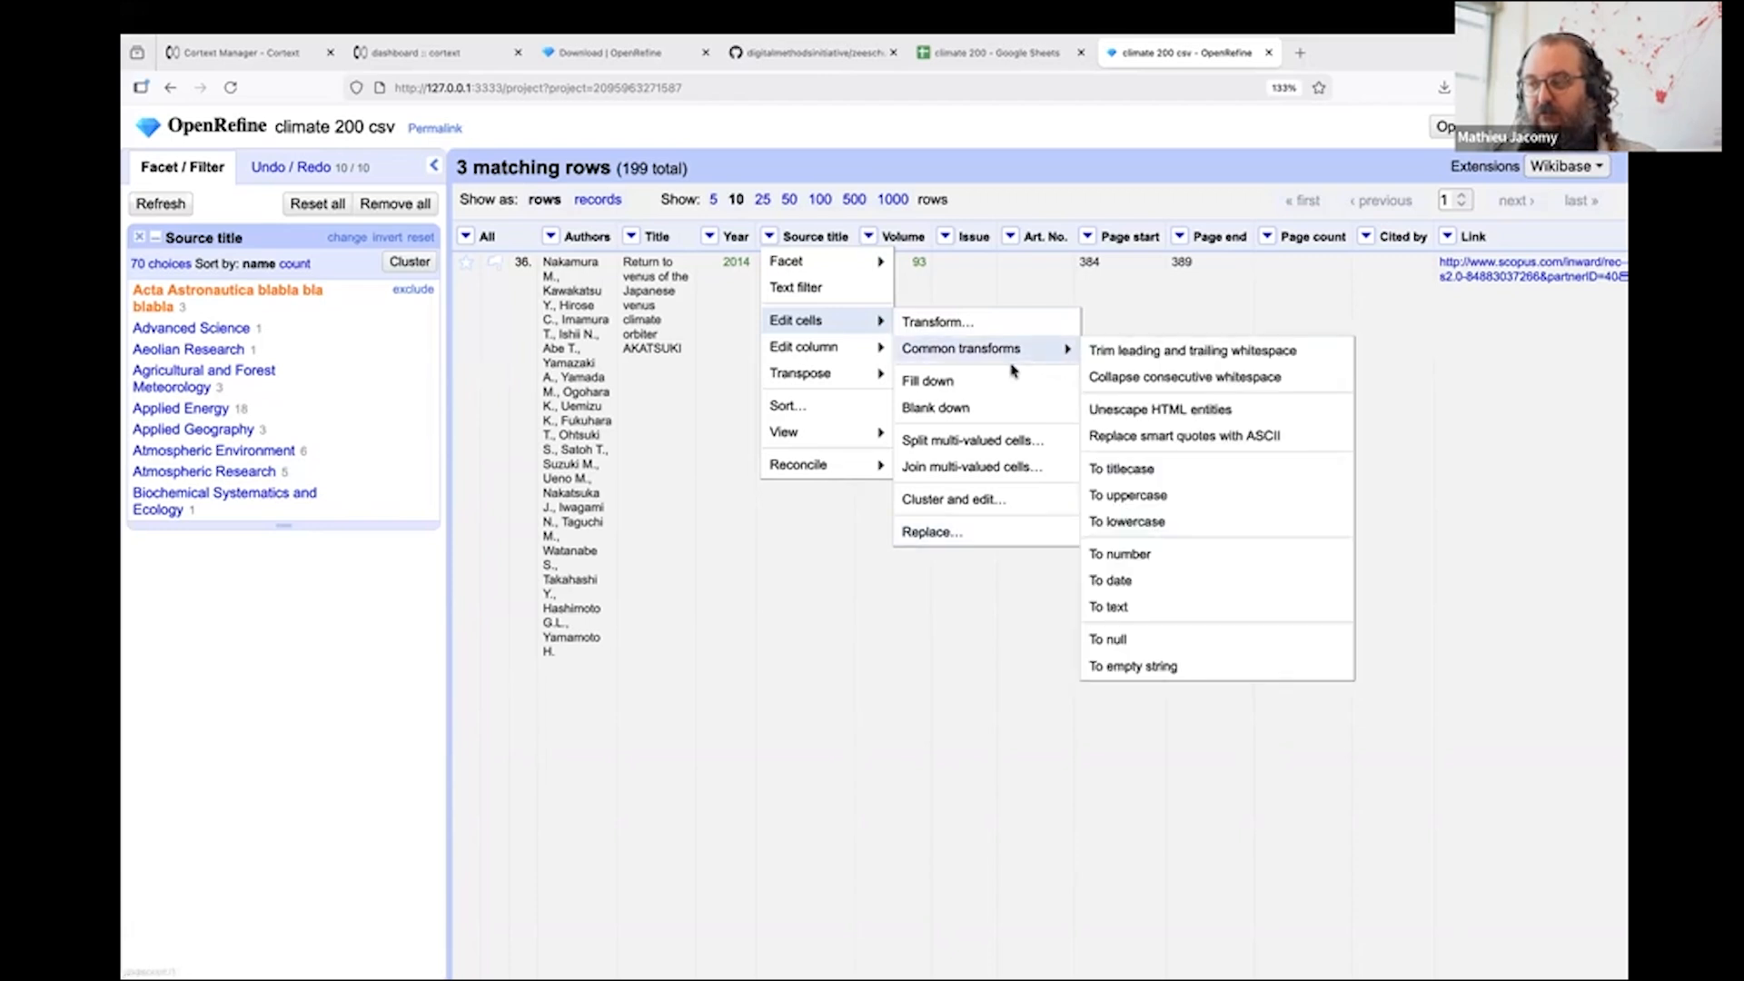
{"action": "left_click", "coordinate": [786, 631]}
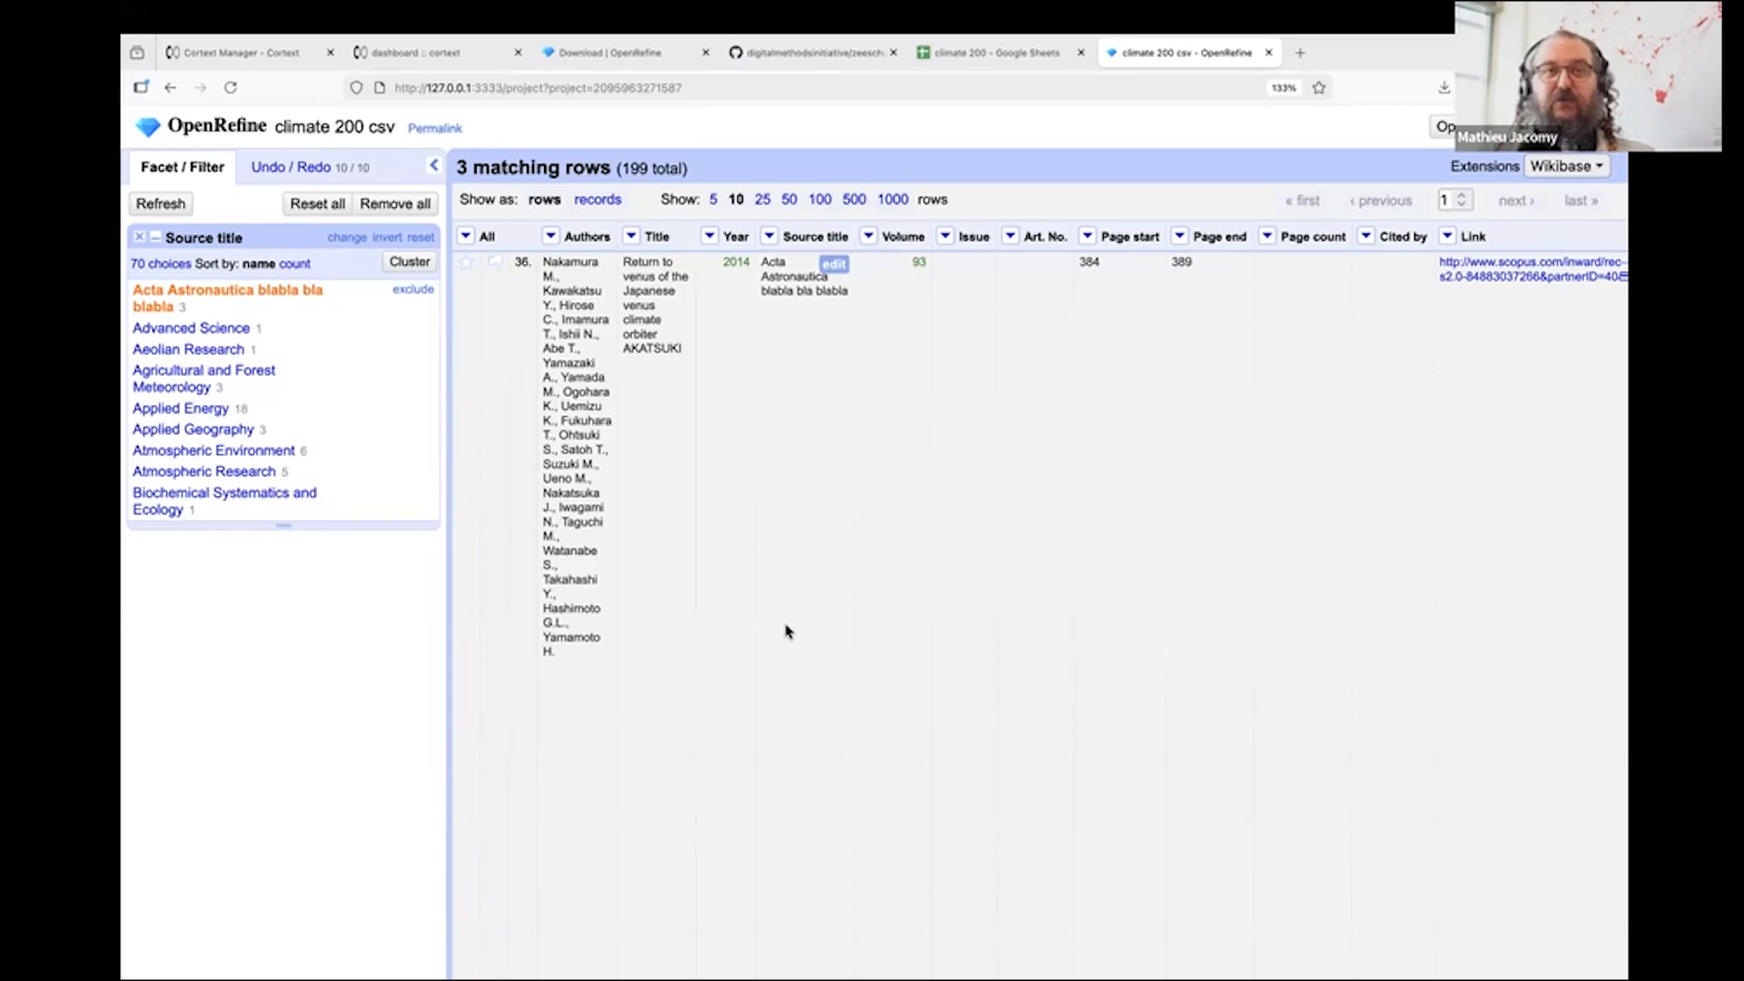